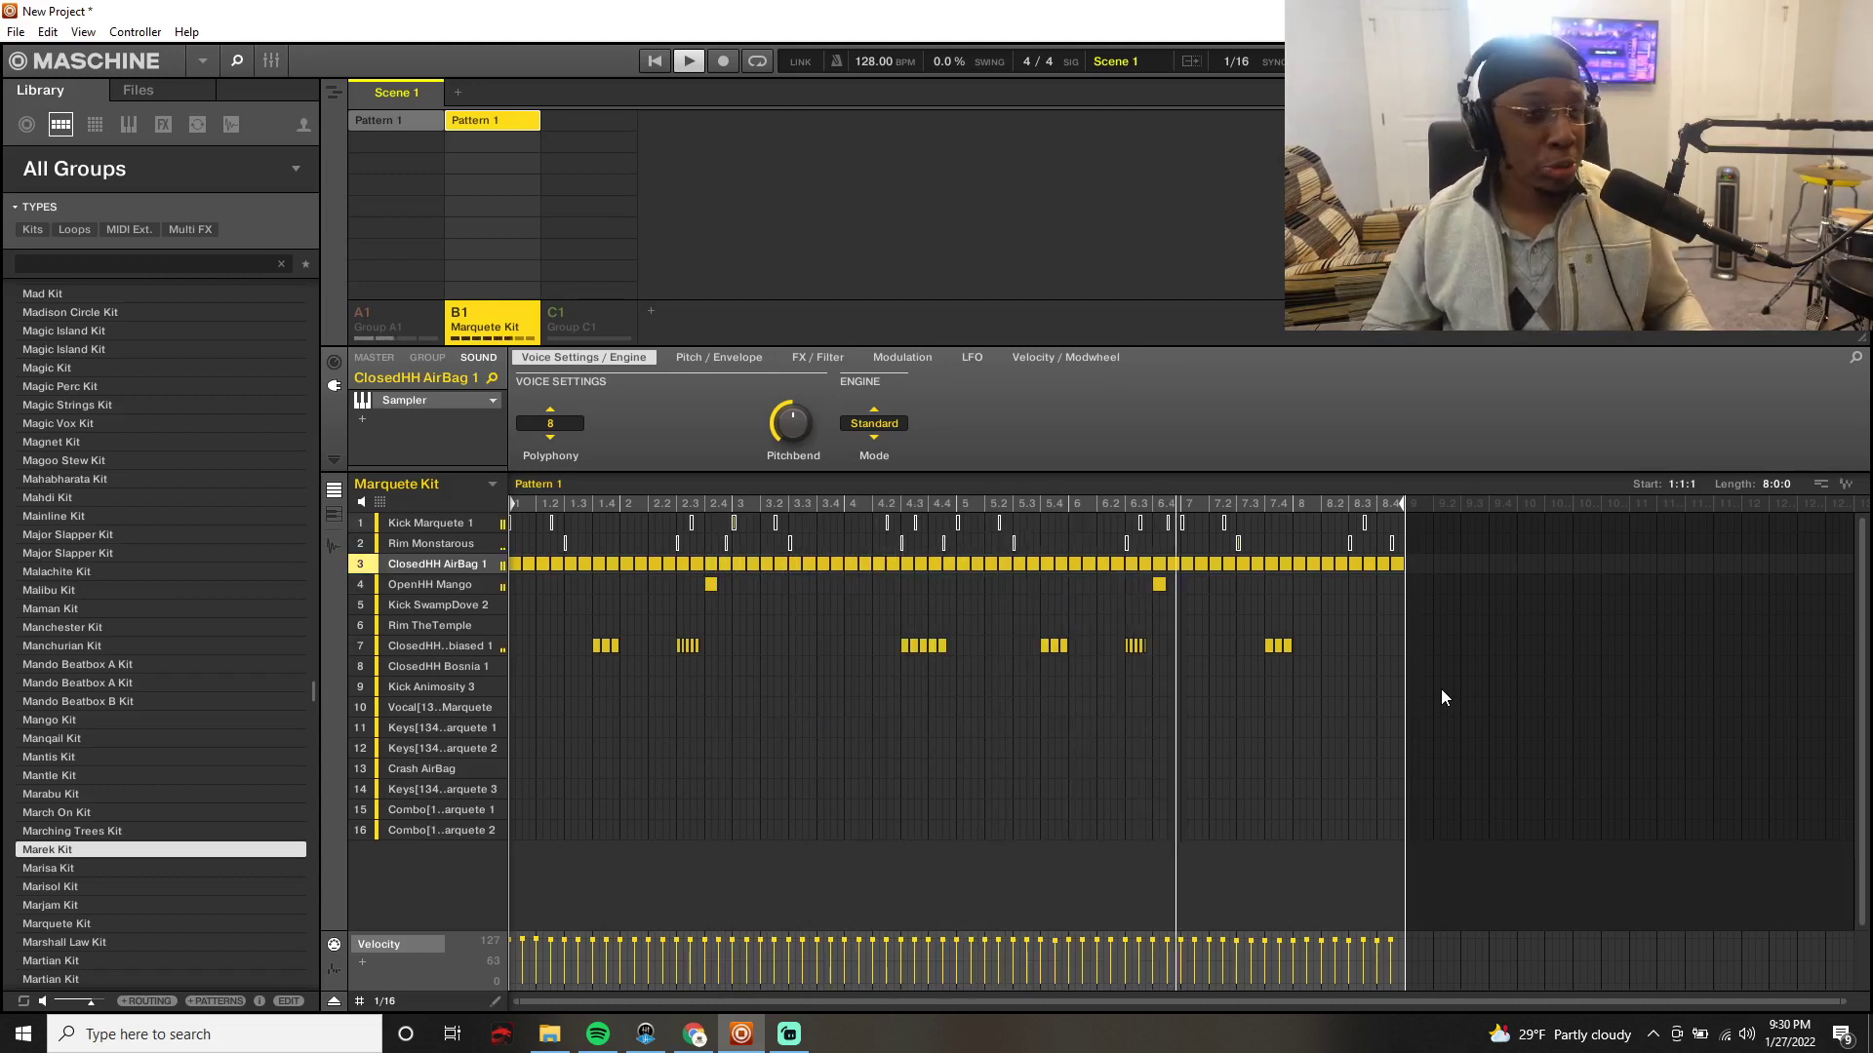
Step: Solo the GTAR WET sound in Group A1, solo the group itself, and audition the loop
key(space)
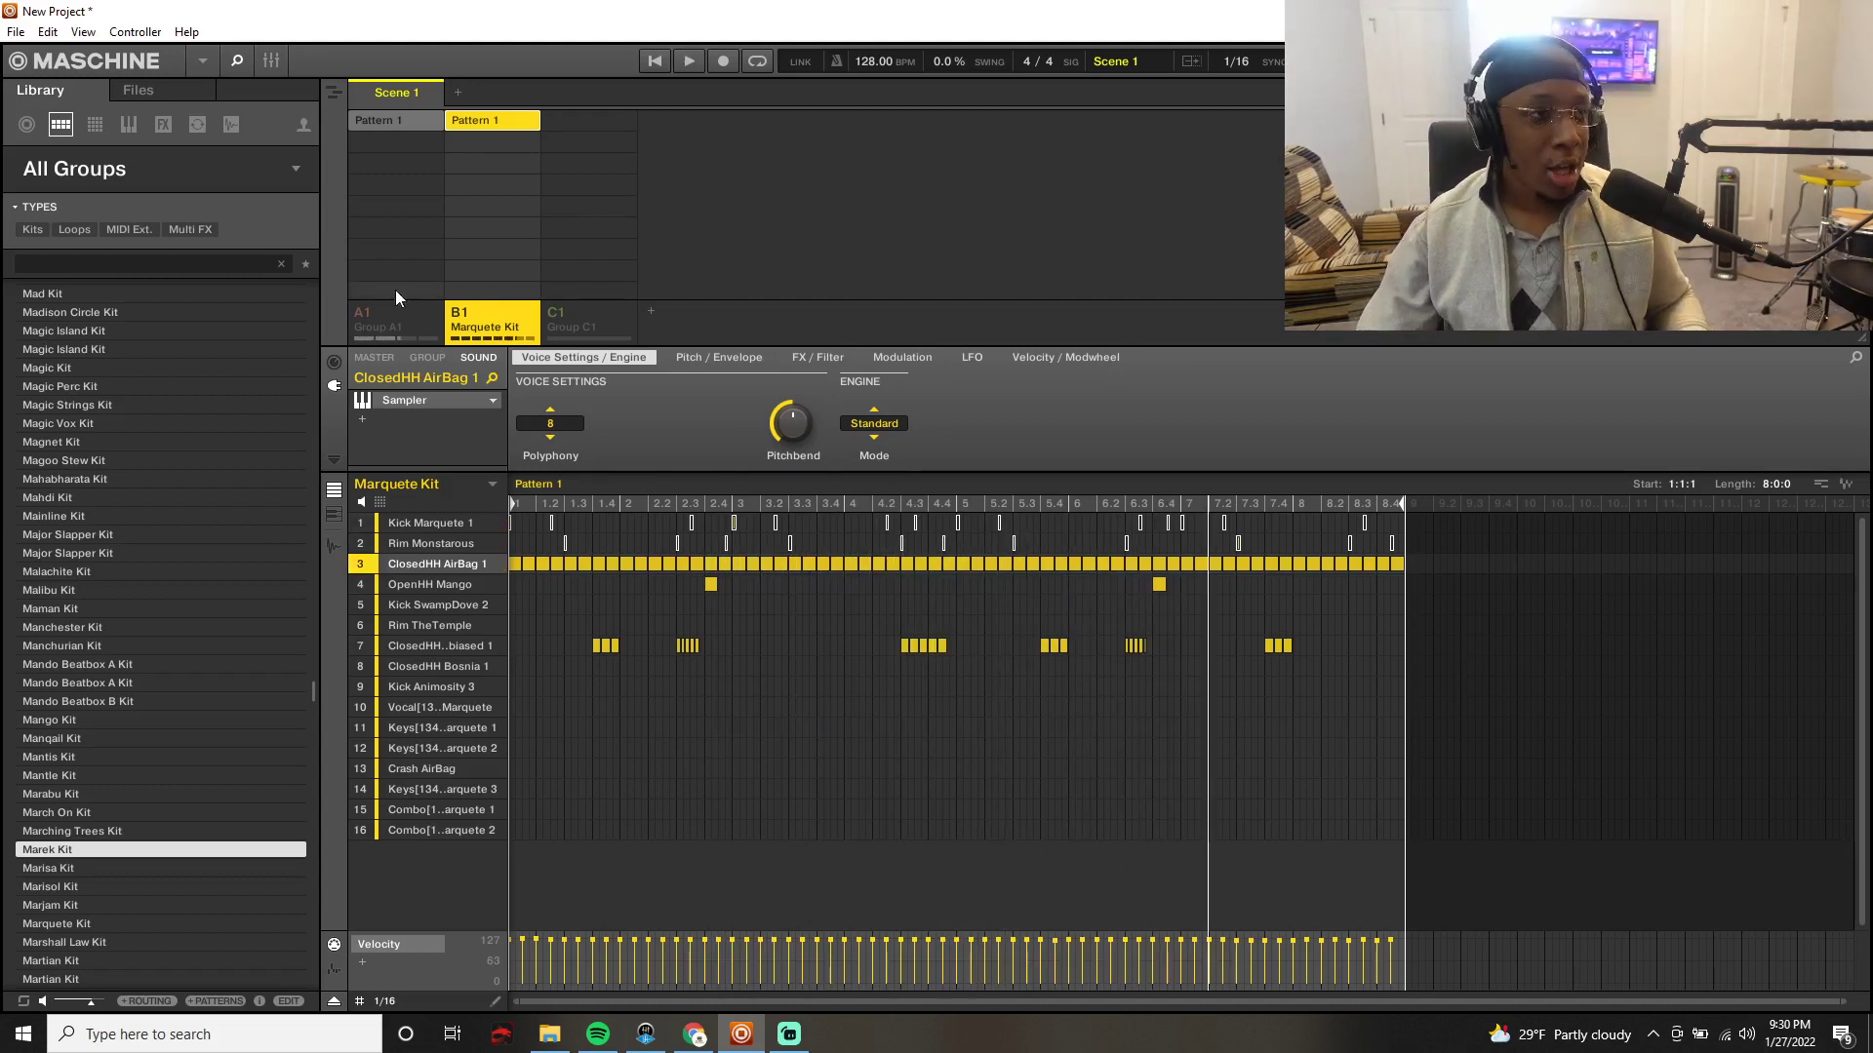
right_click(402, 323)
click(441, 820)
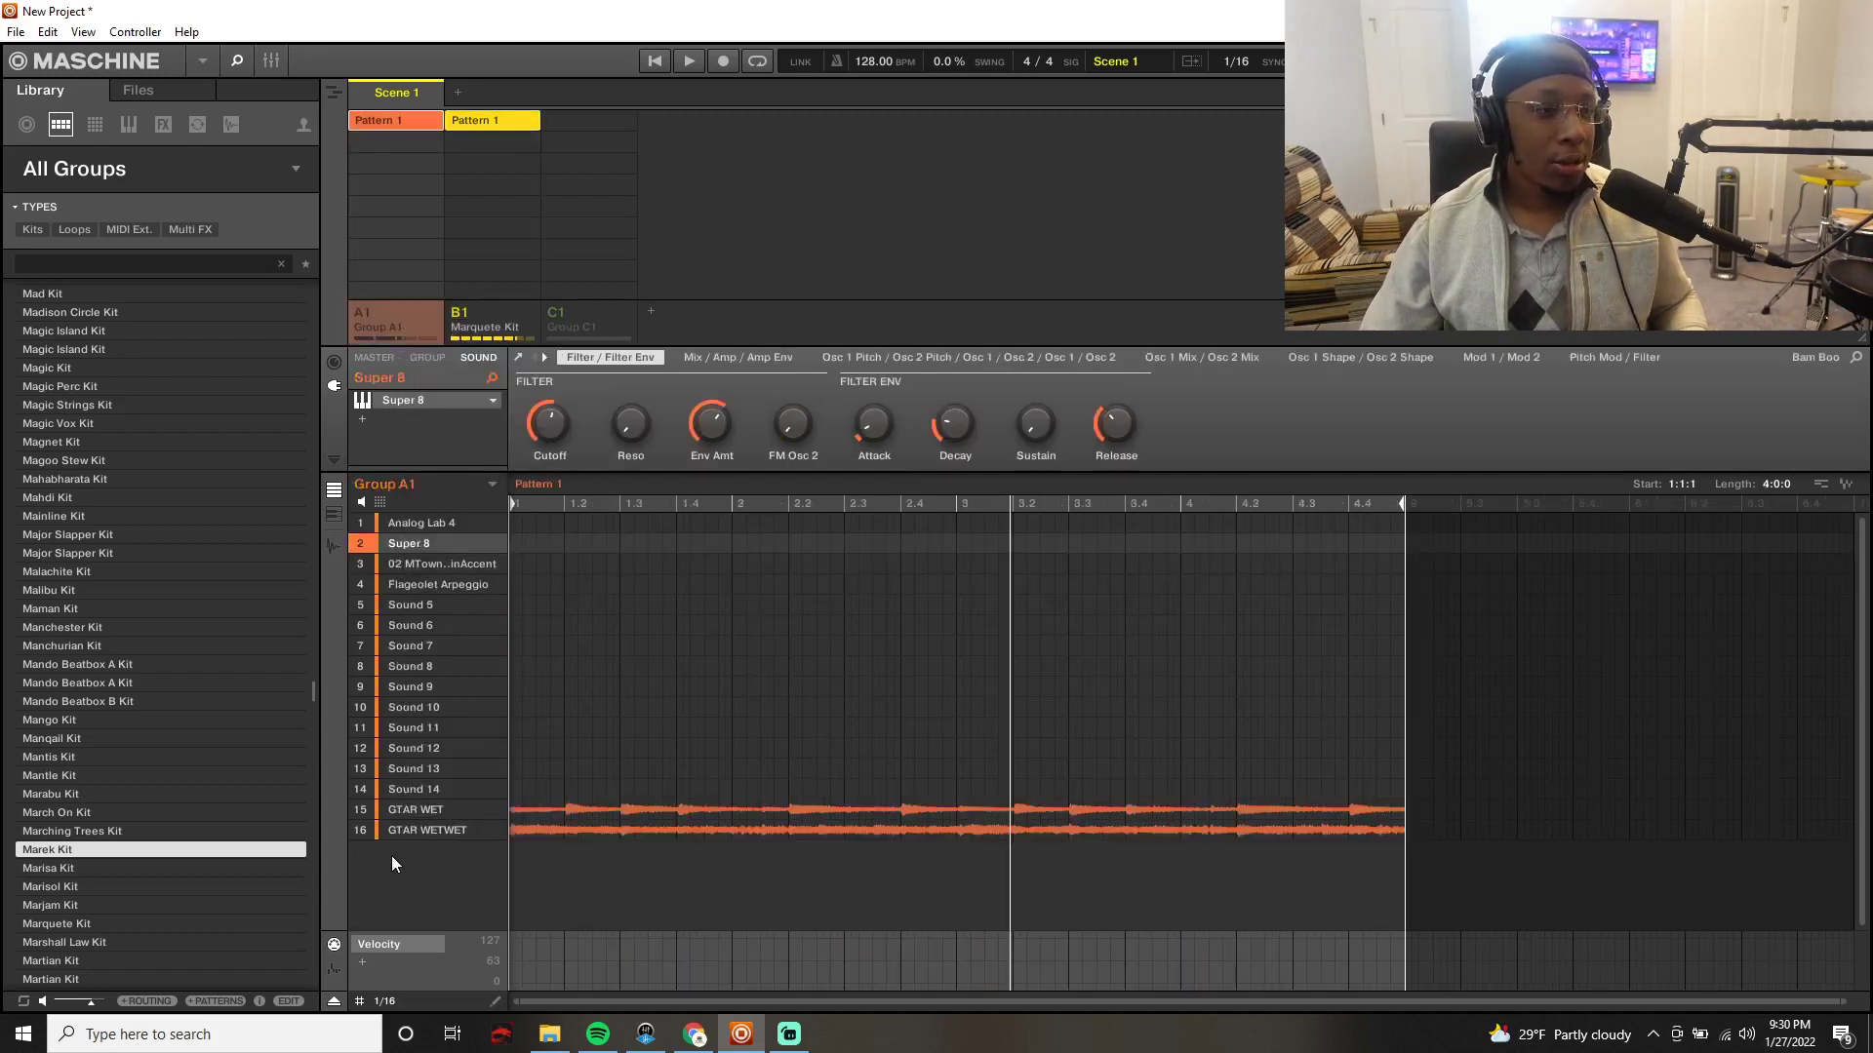
right_click(367, 834)
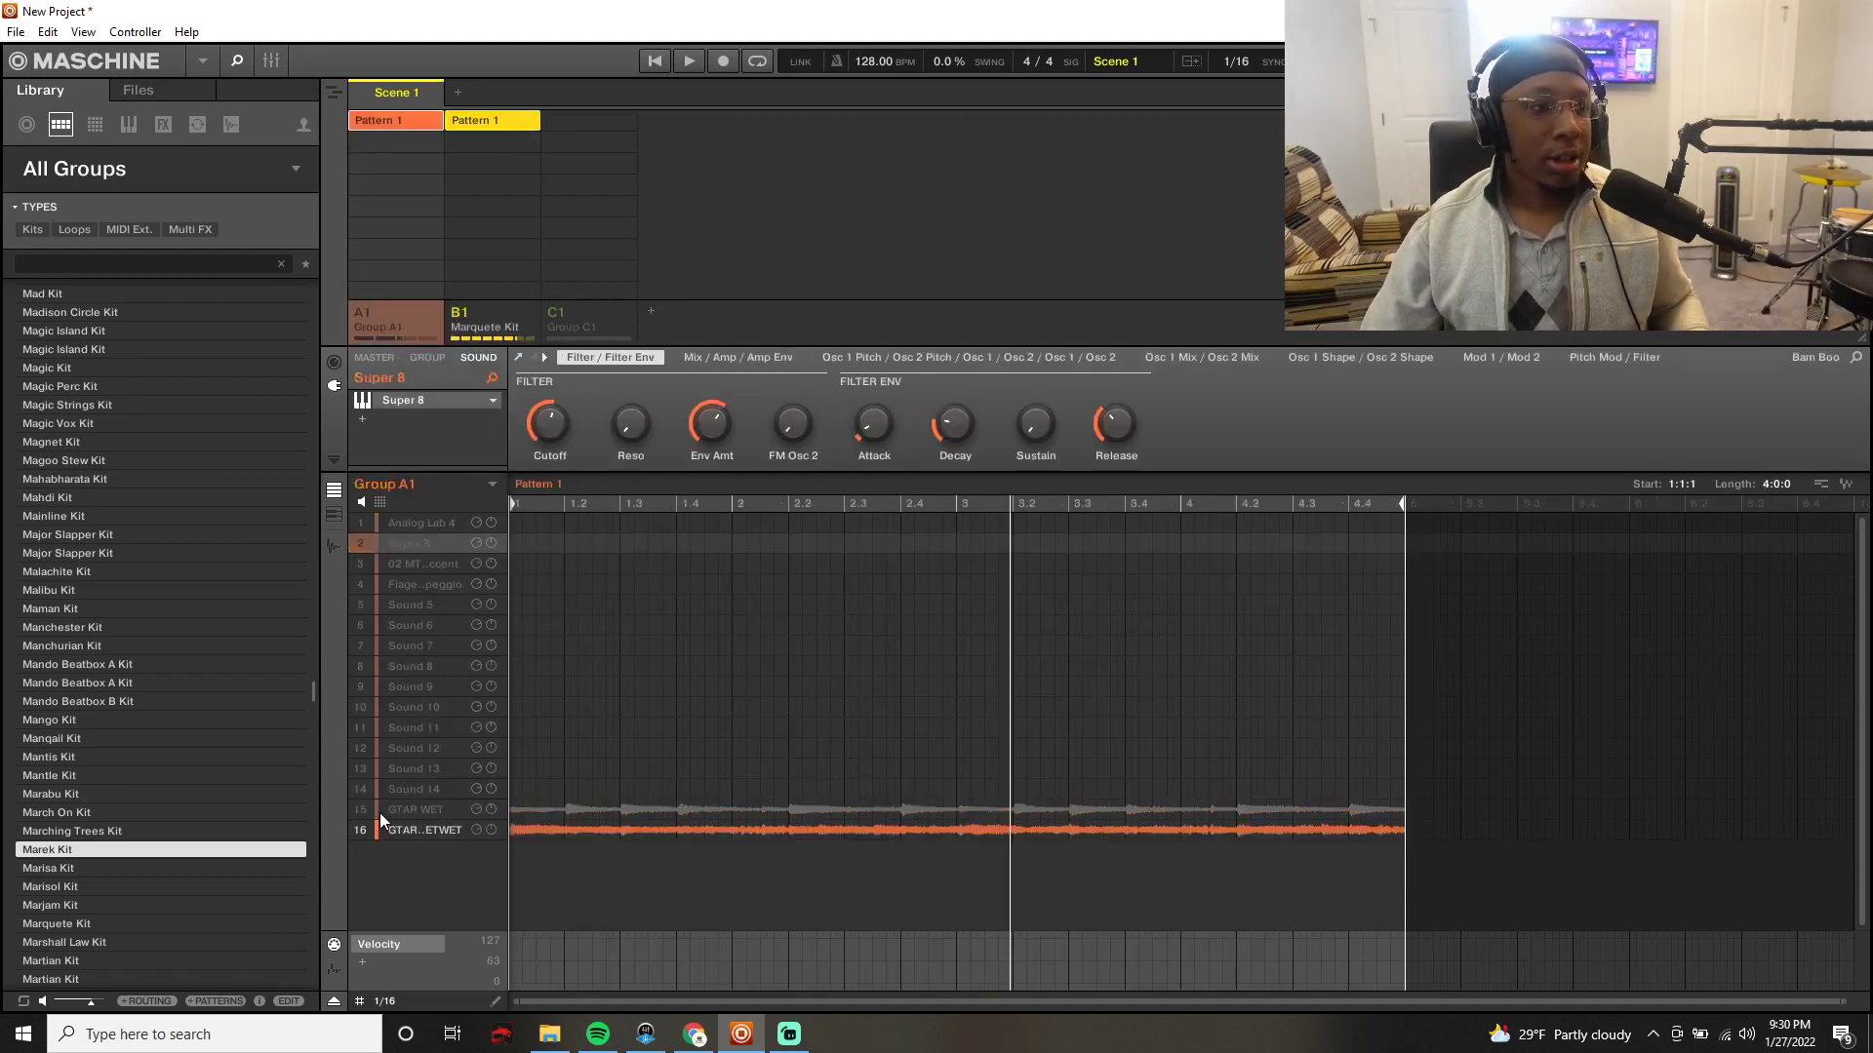
right_click(373, 812)
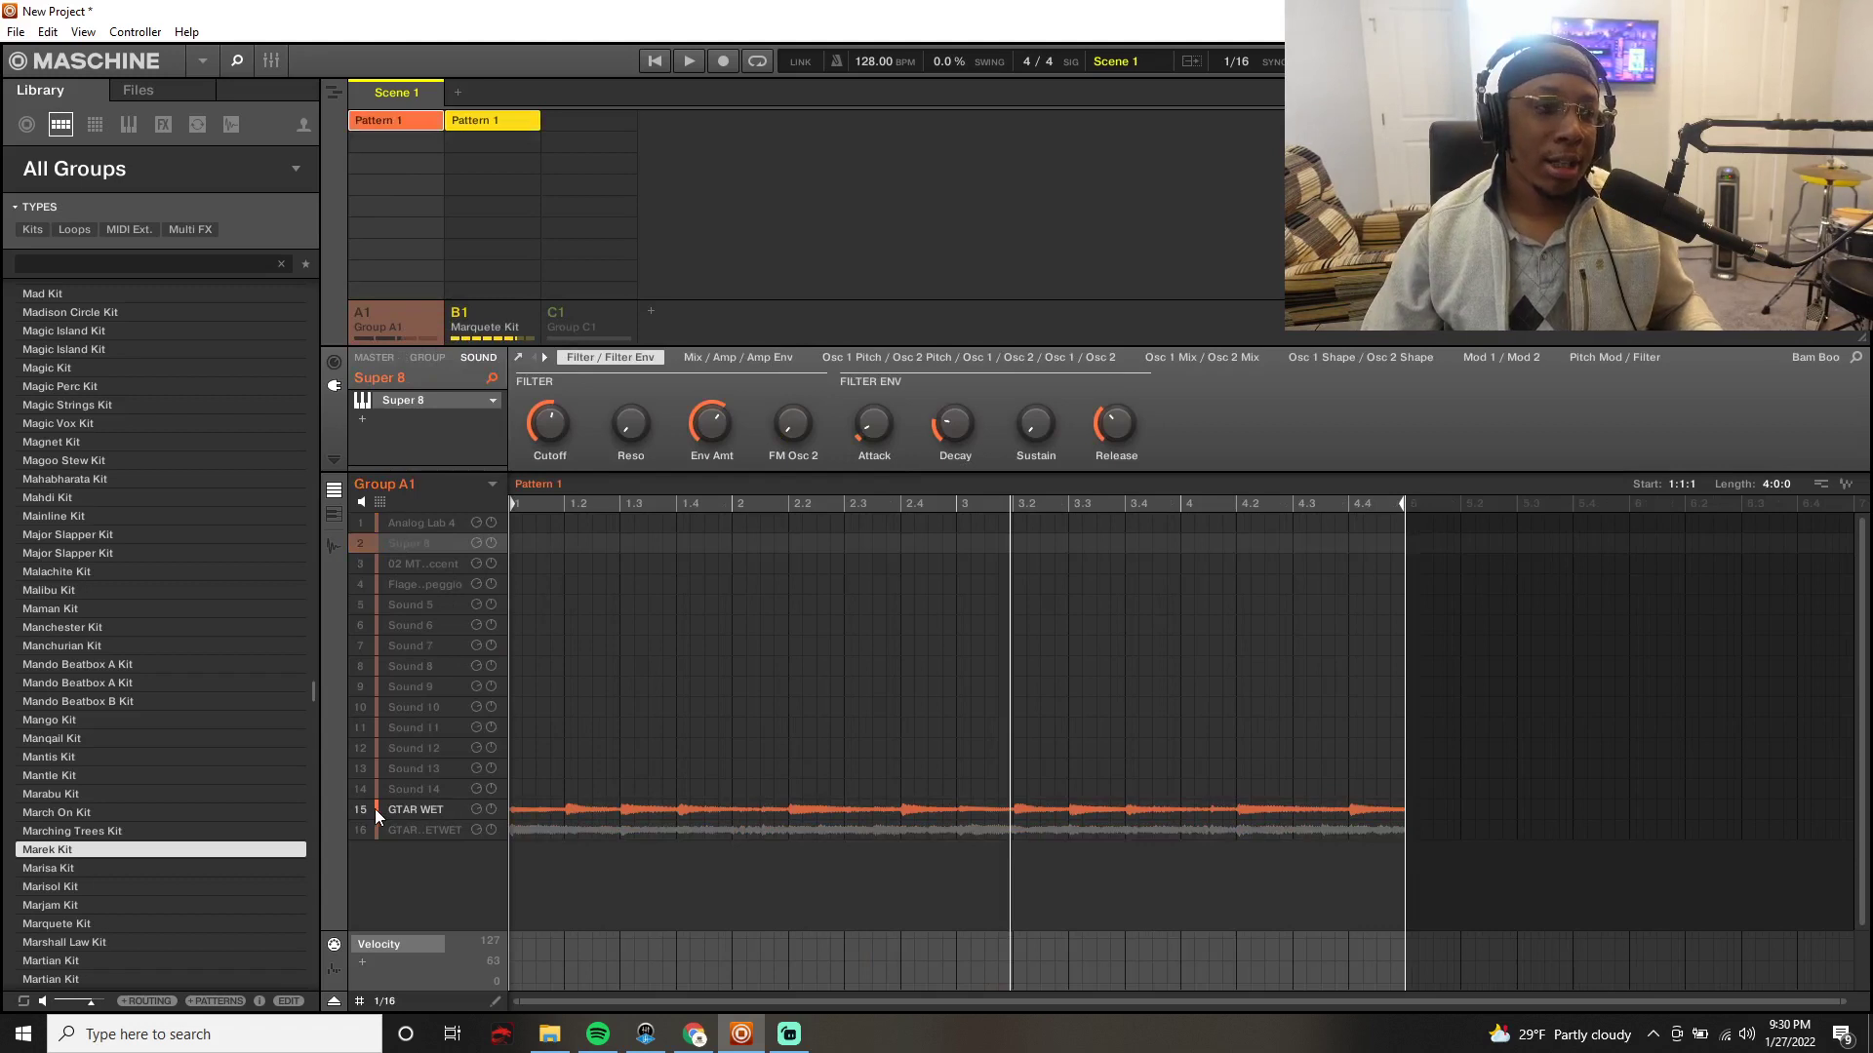
right_click(363, 318)
key(space)
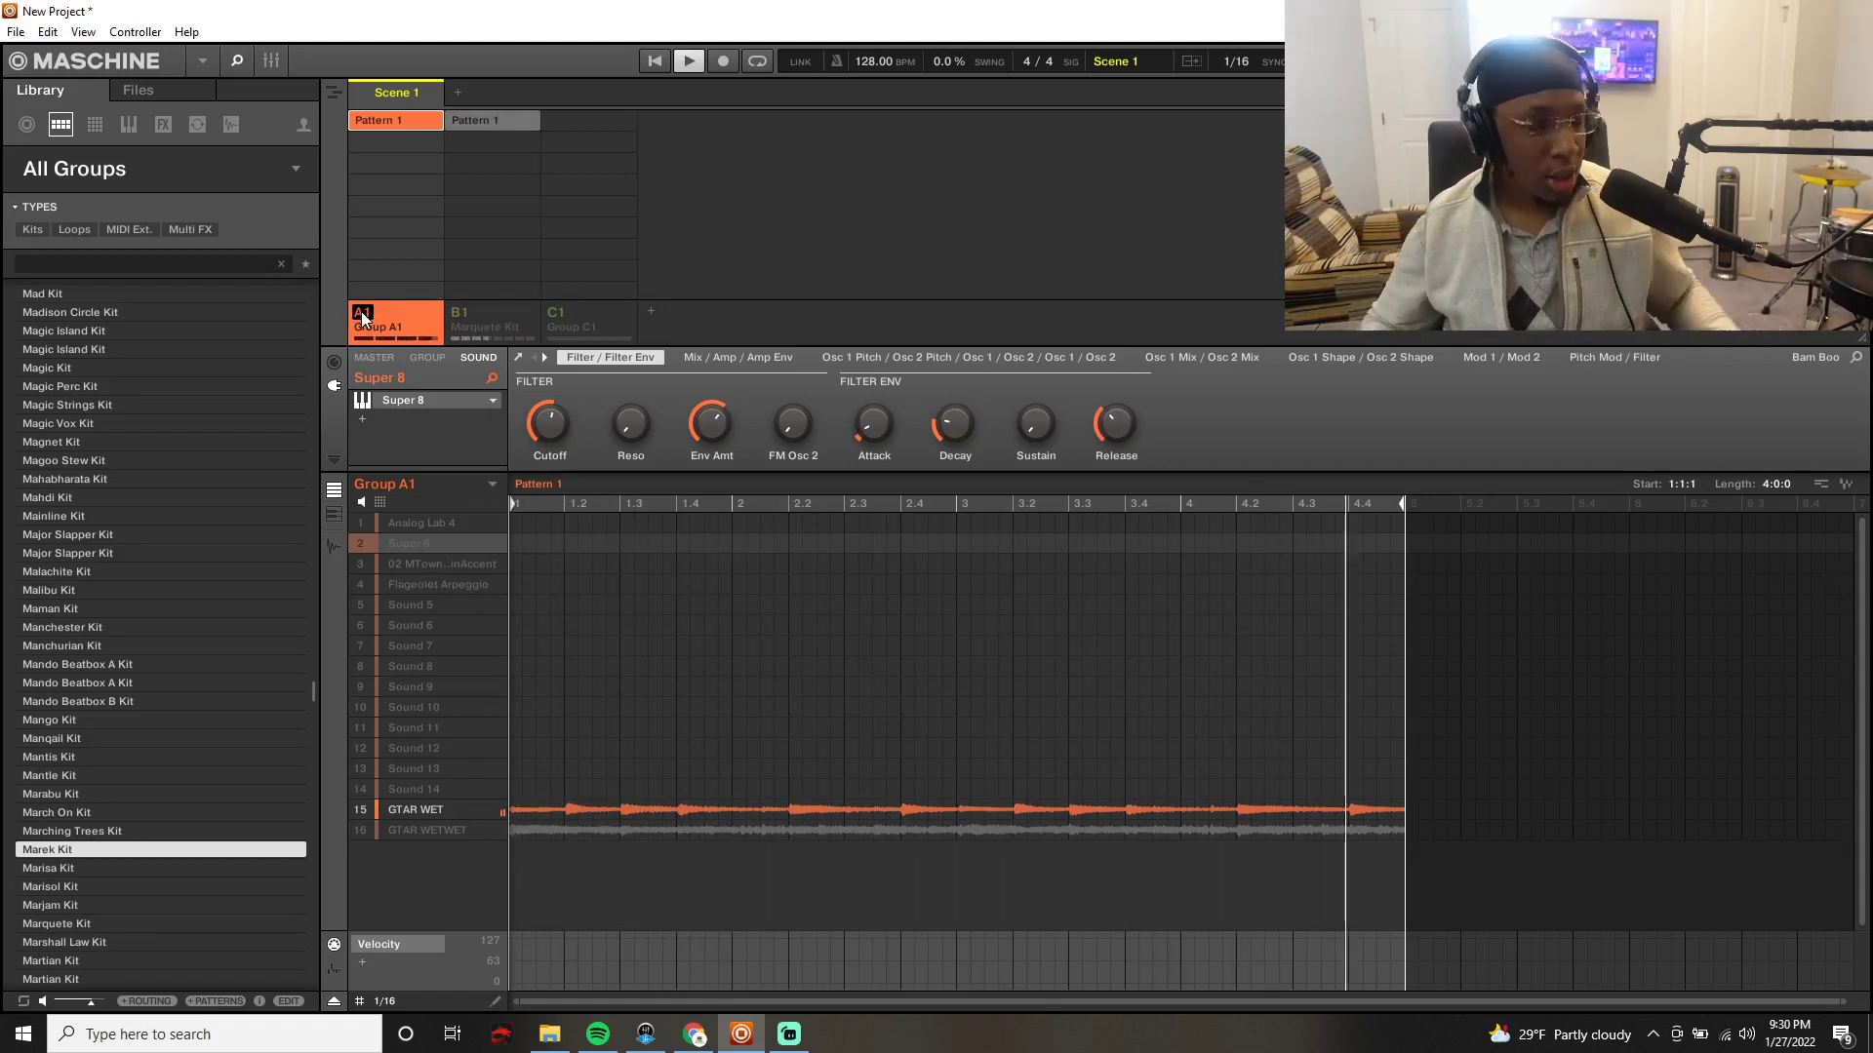
key(space)
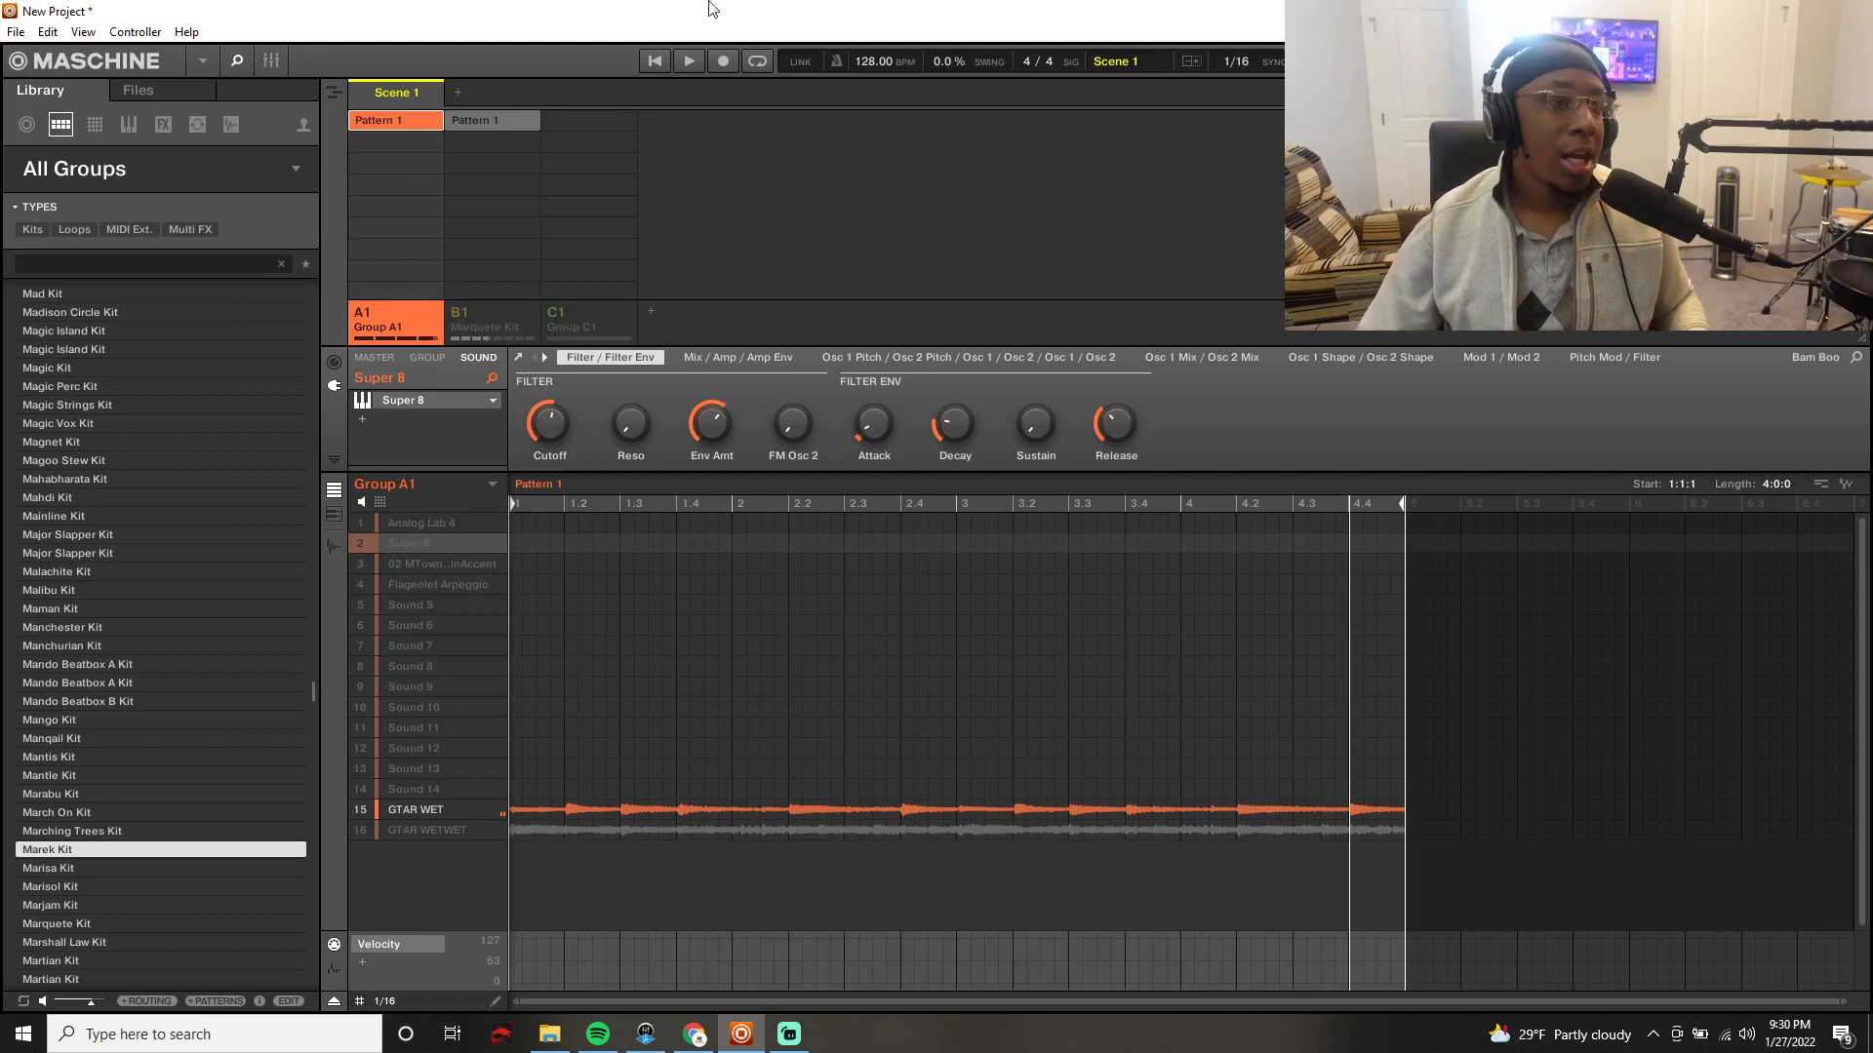
Step: Solo the GTAR WETWET sound in slot 16 and audition it on its own
click(372, 827)
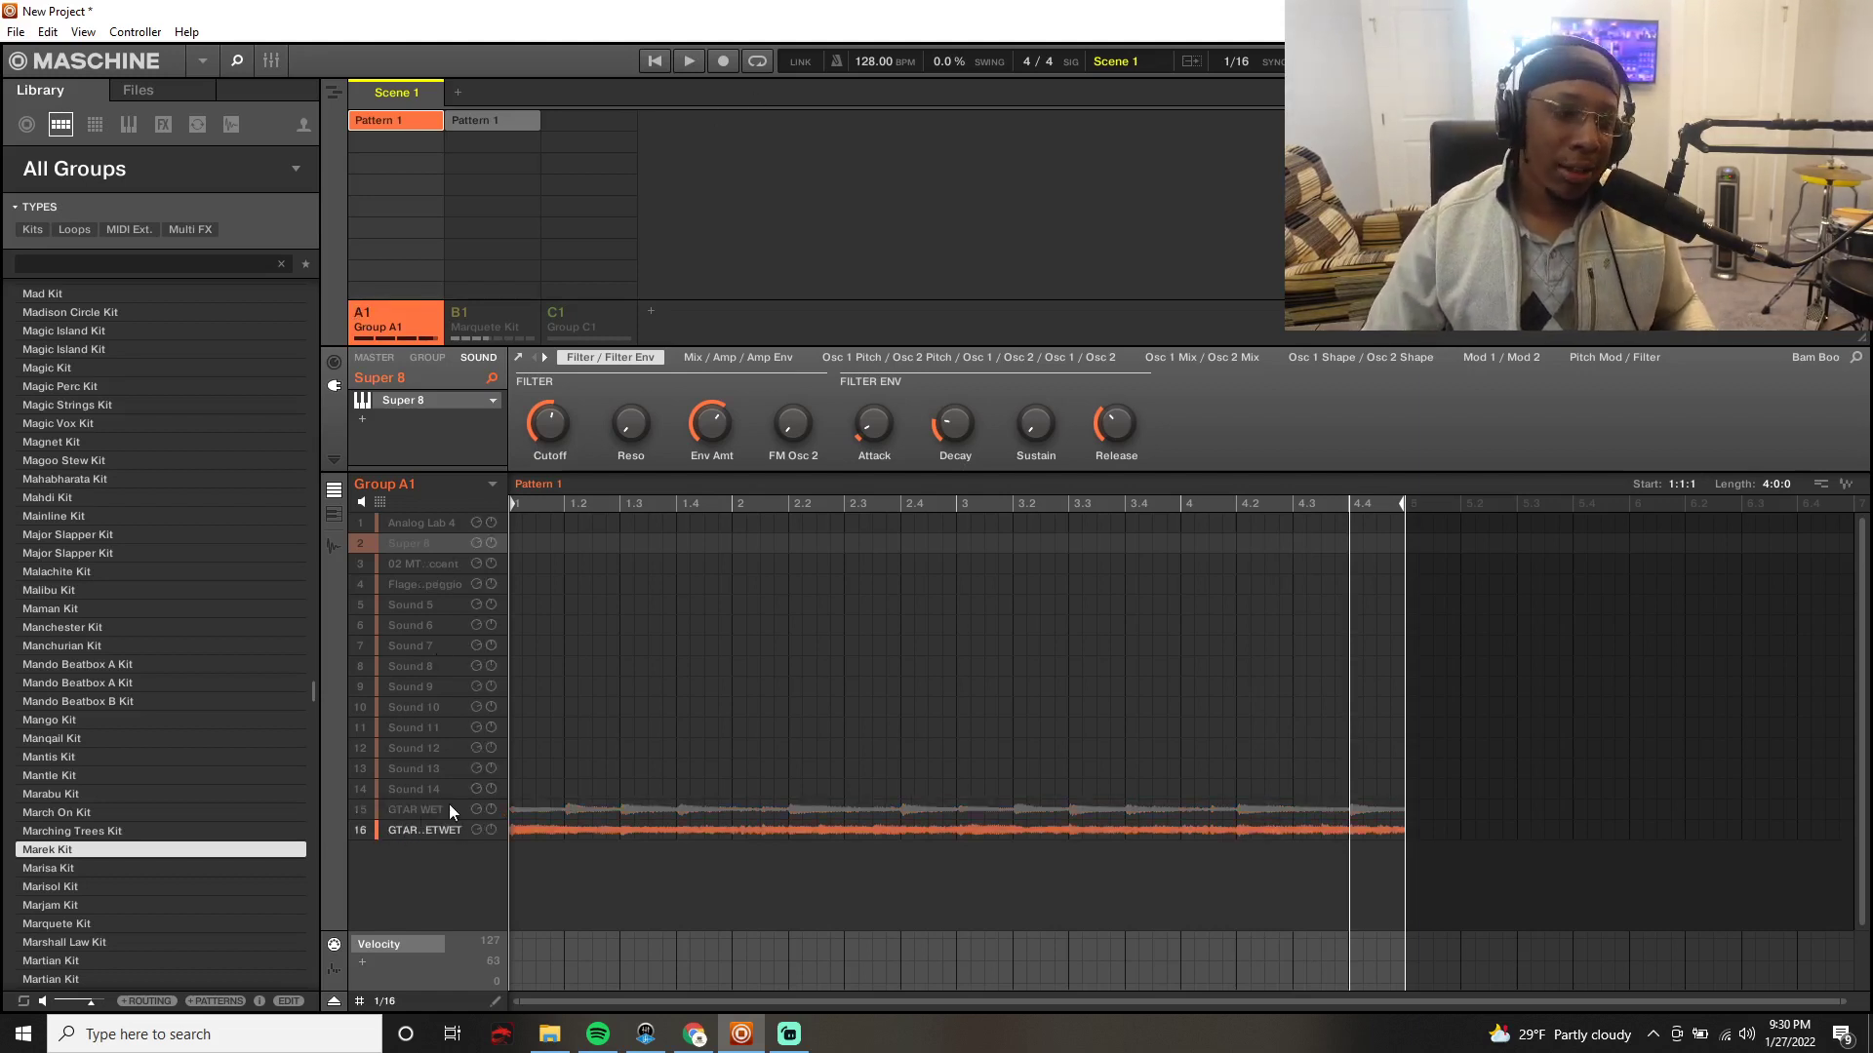
key(space)
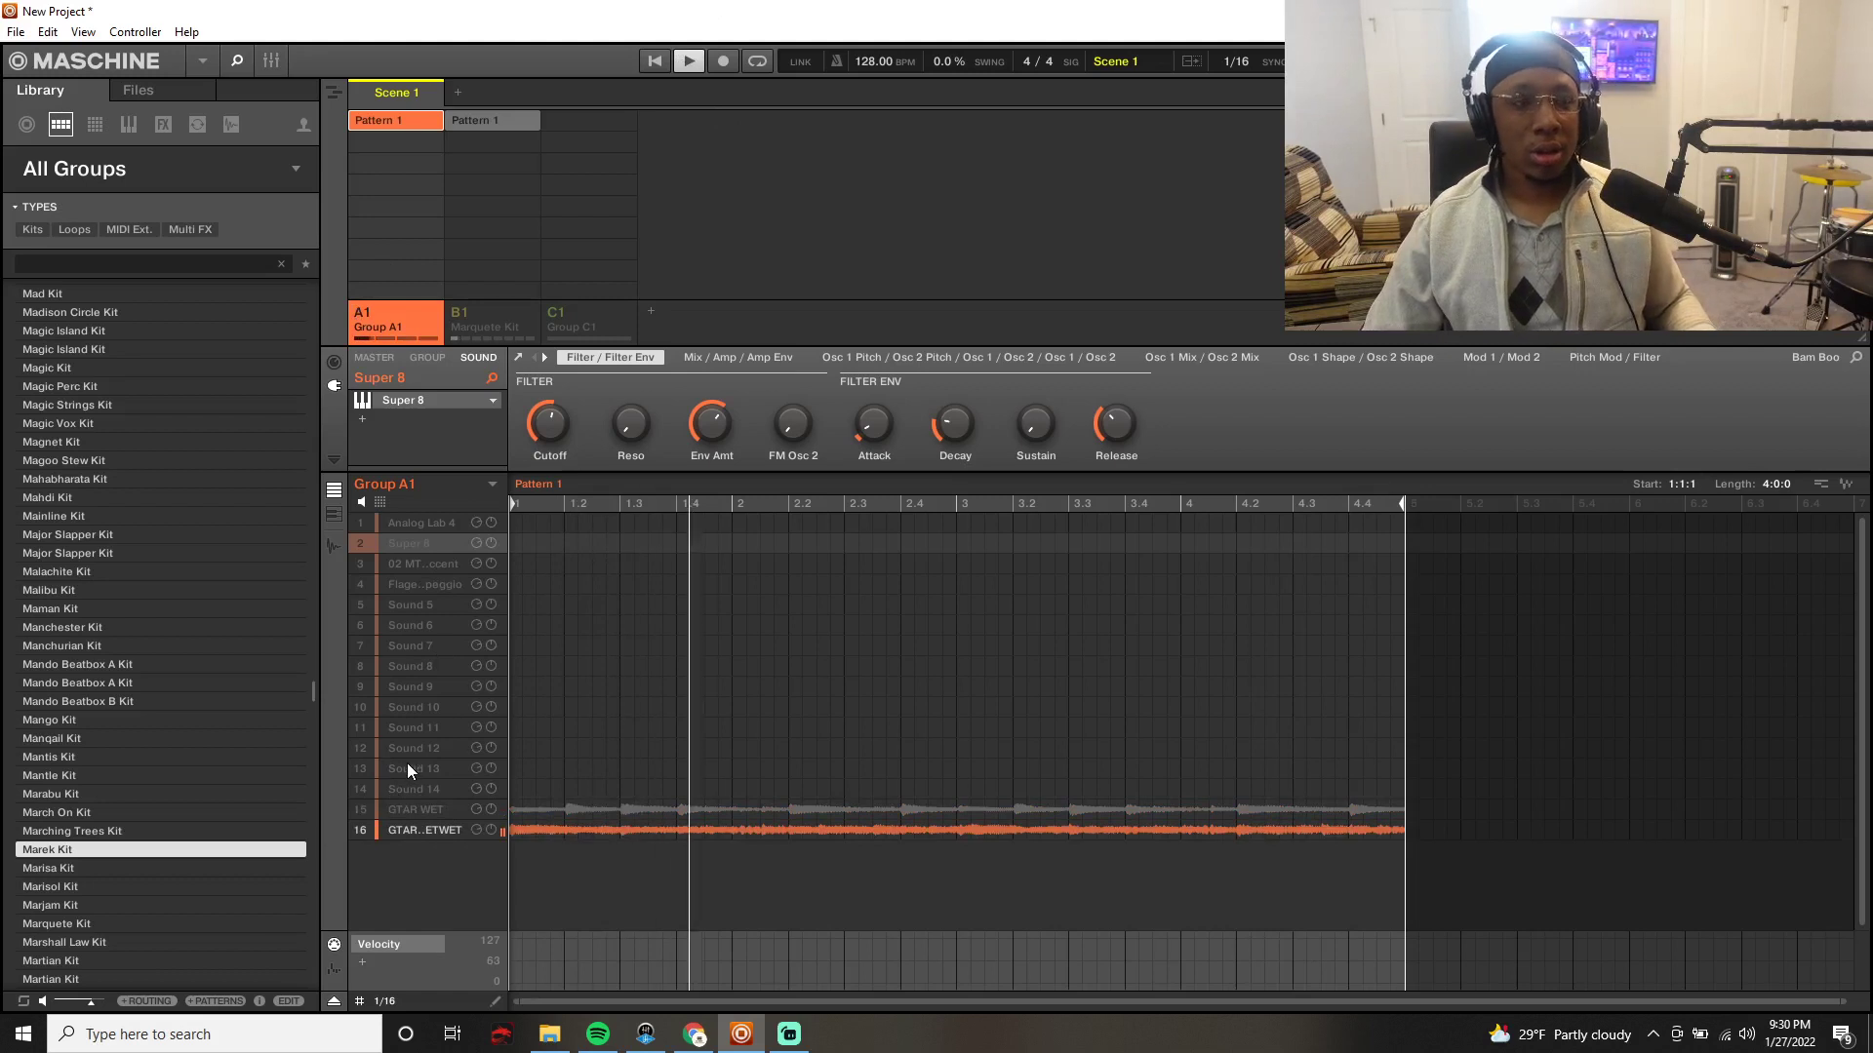
key(space)
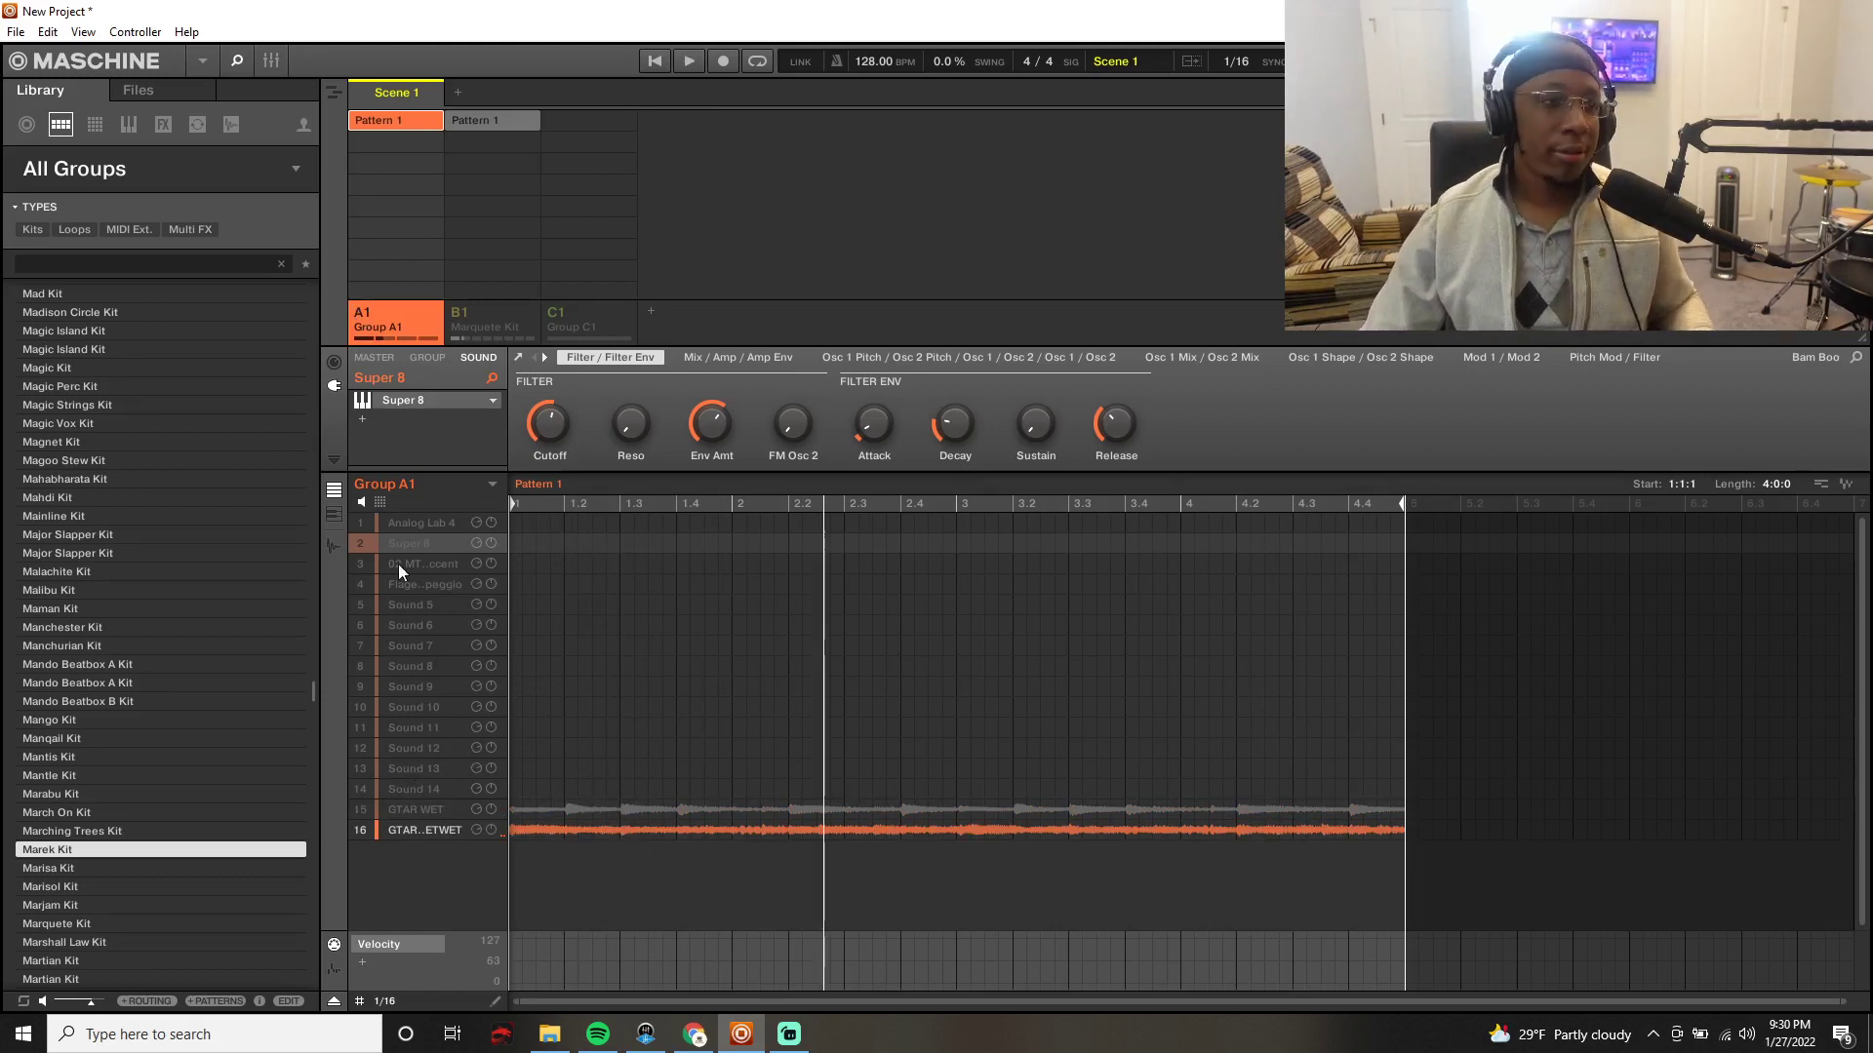
Step: Record four one-bar notes with the Analog Lab 4 sound into Pattern 1 of Group A1
click(400, 525)
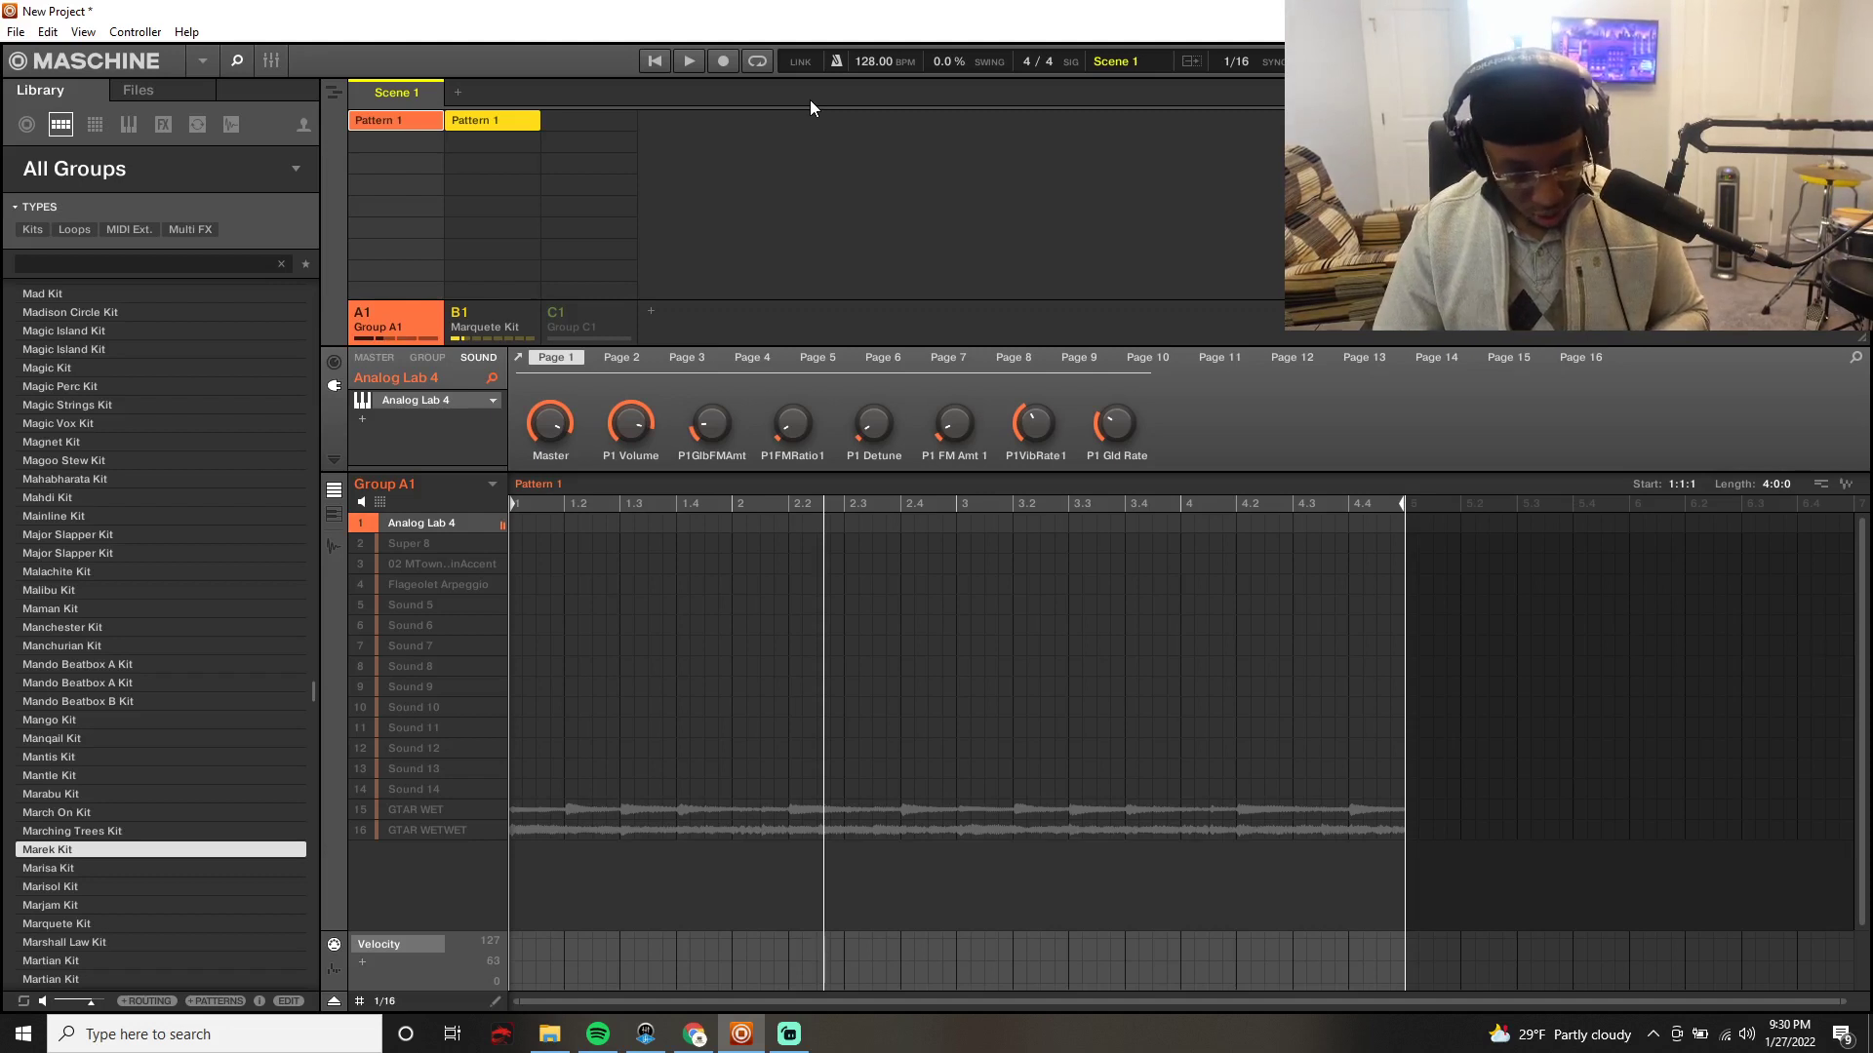
key(r)
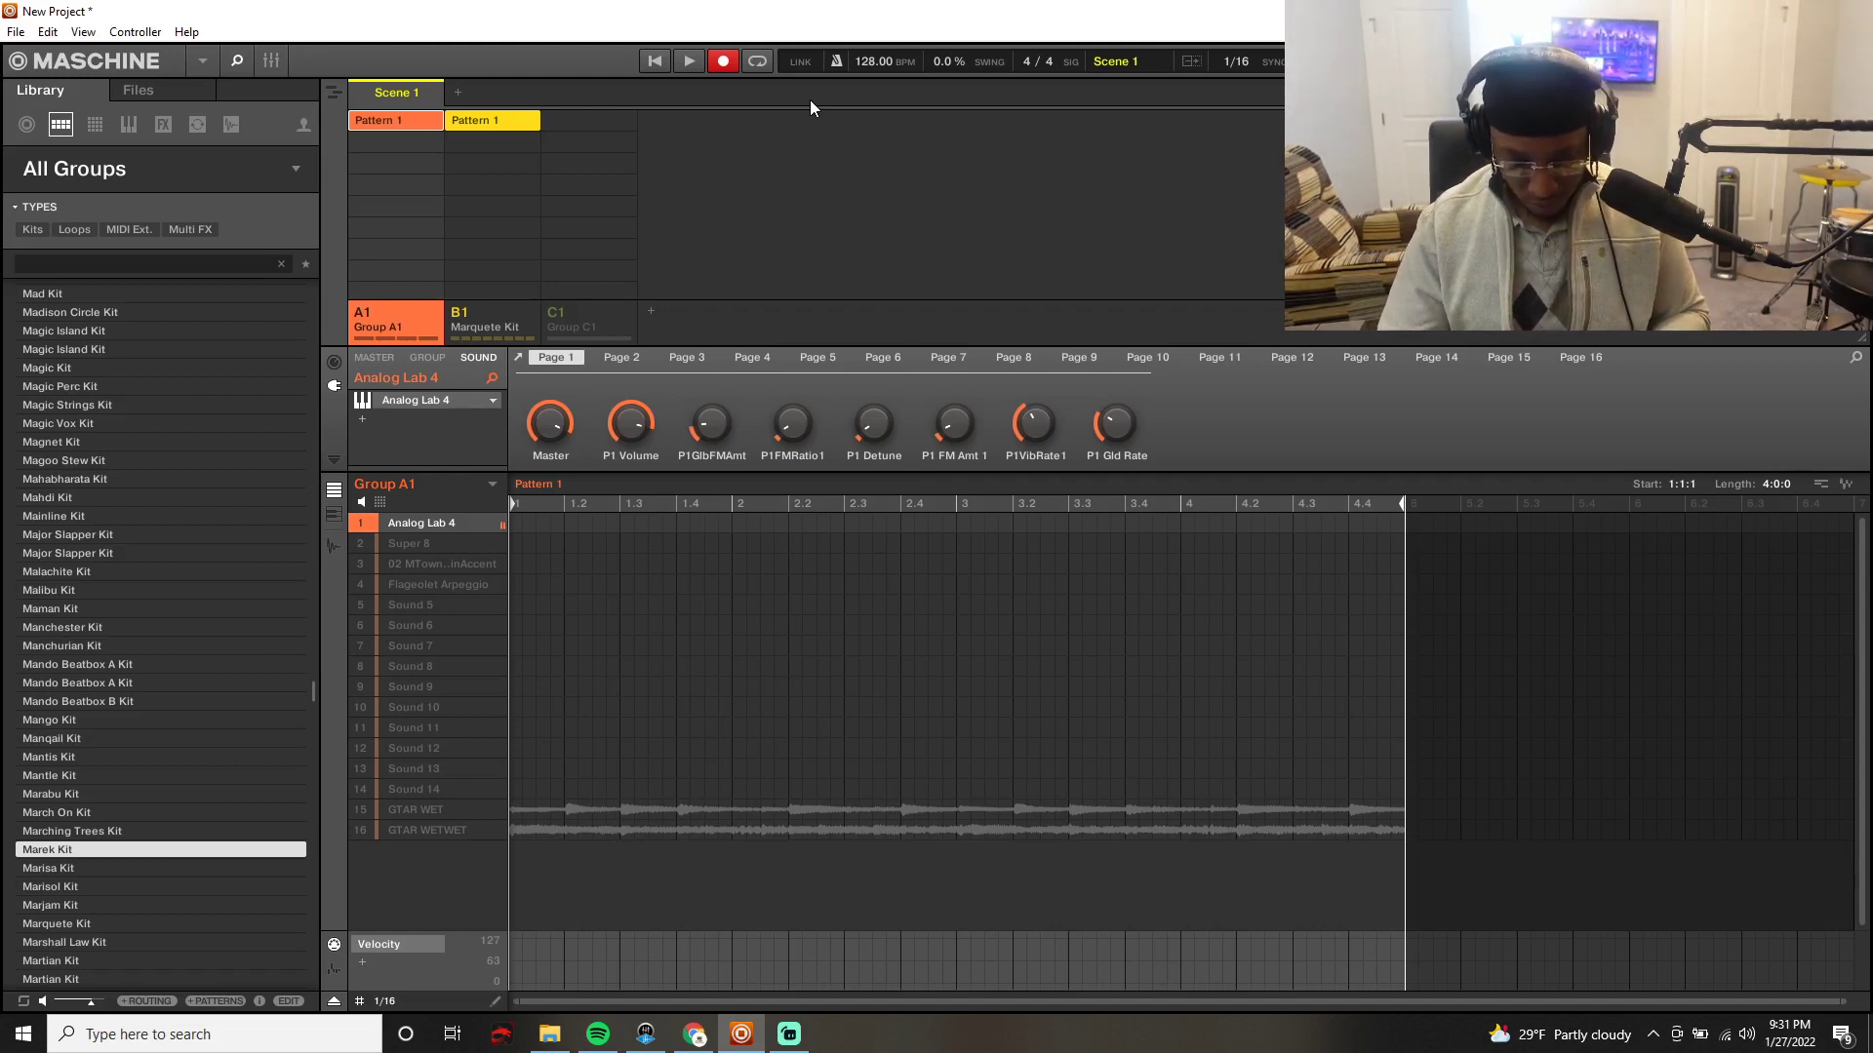
key(space)
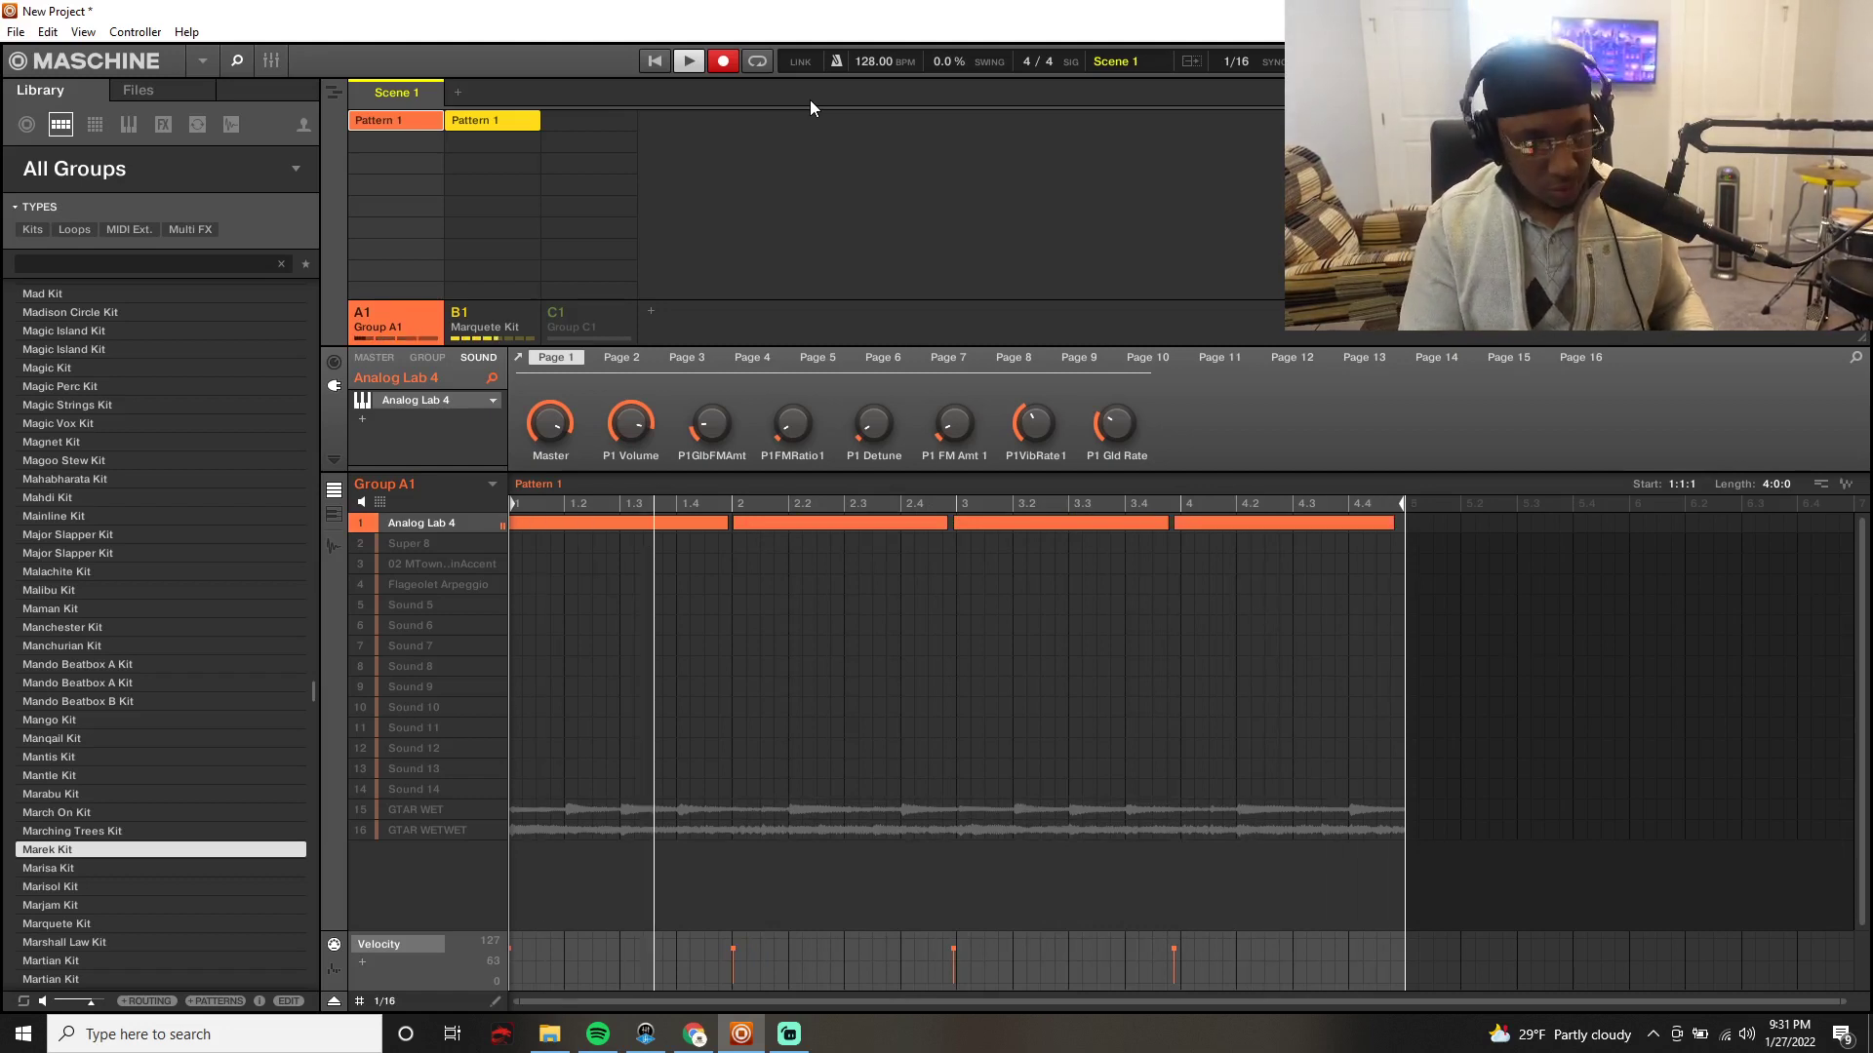
Step: Delete the Analog Lab 4 note in bar 3 and re-record it over the same bar
click(1098, 528)
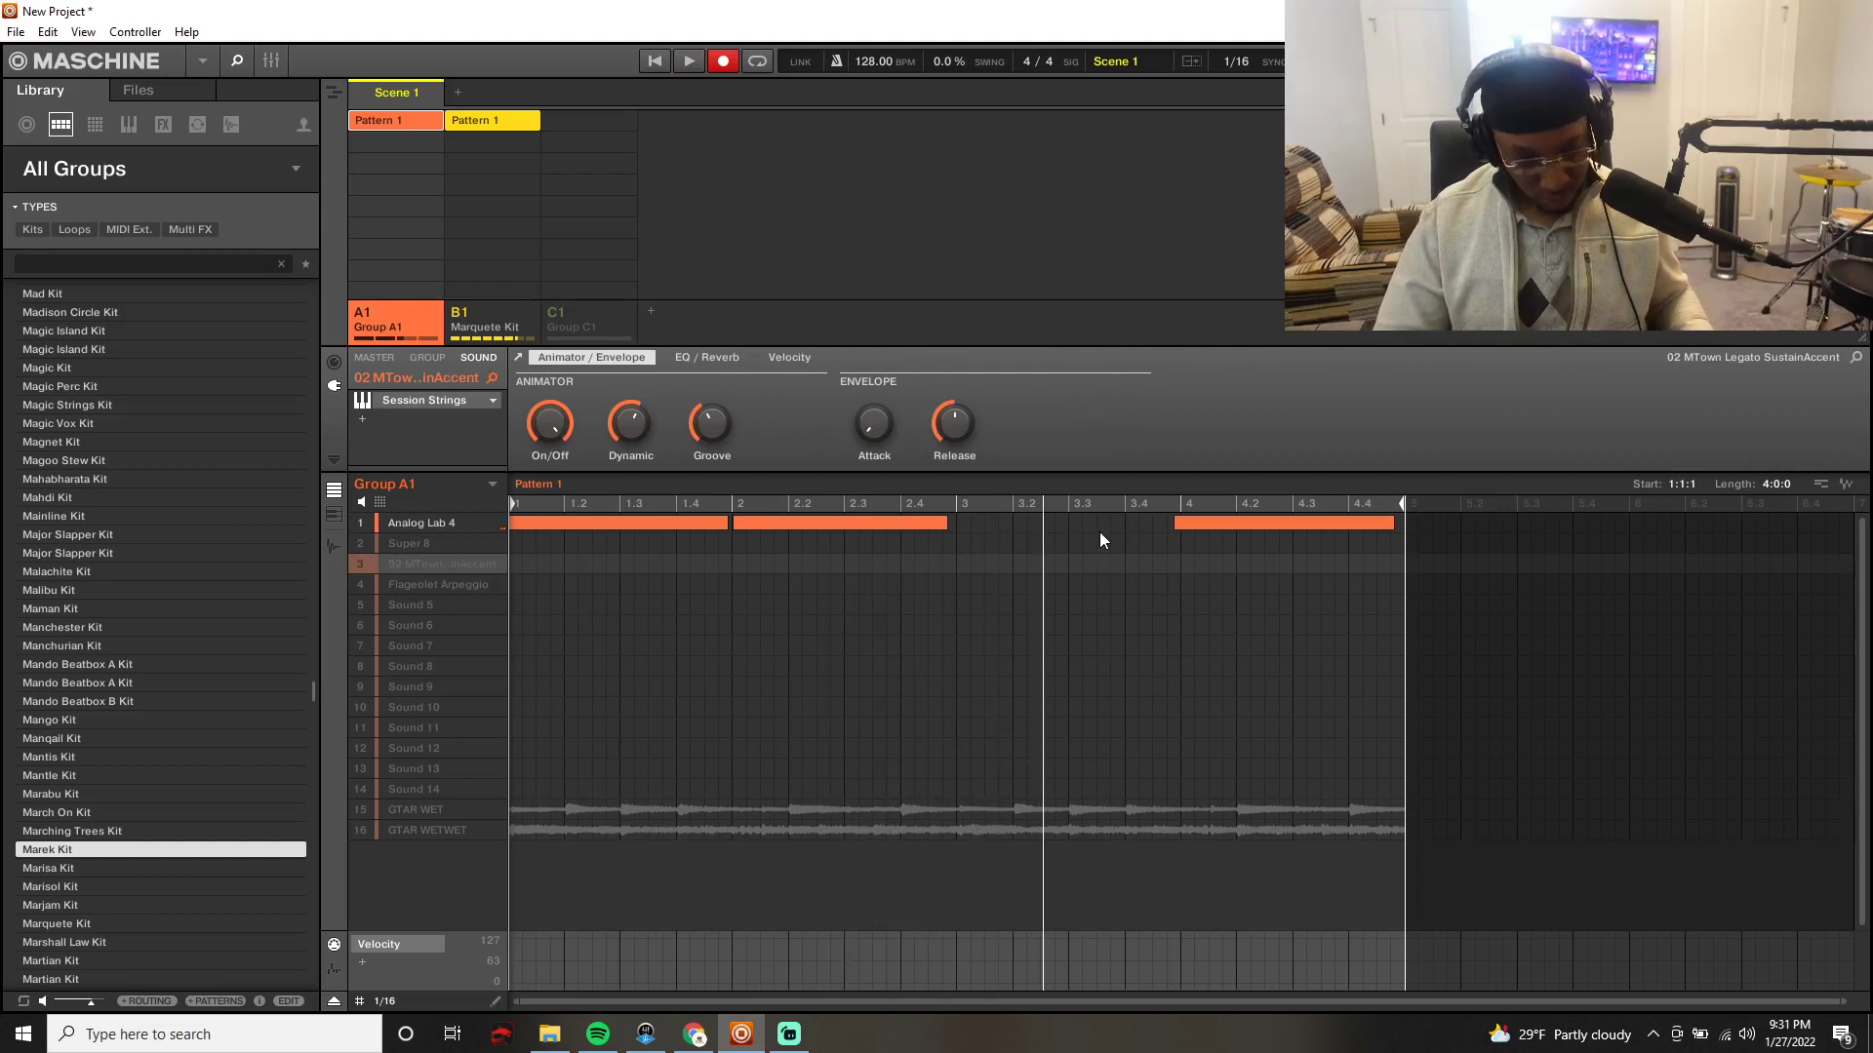
click(1100, 532)
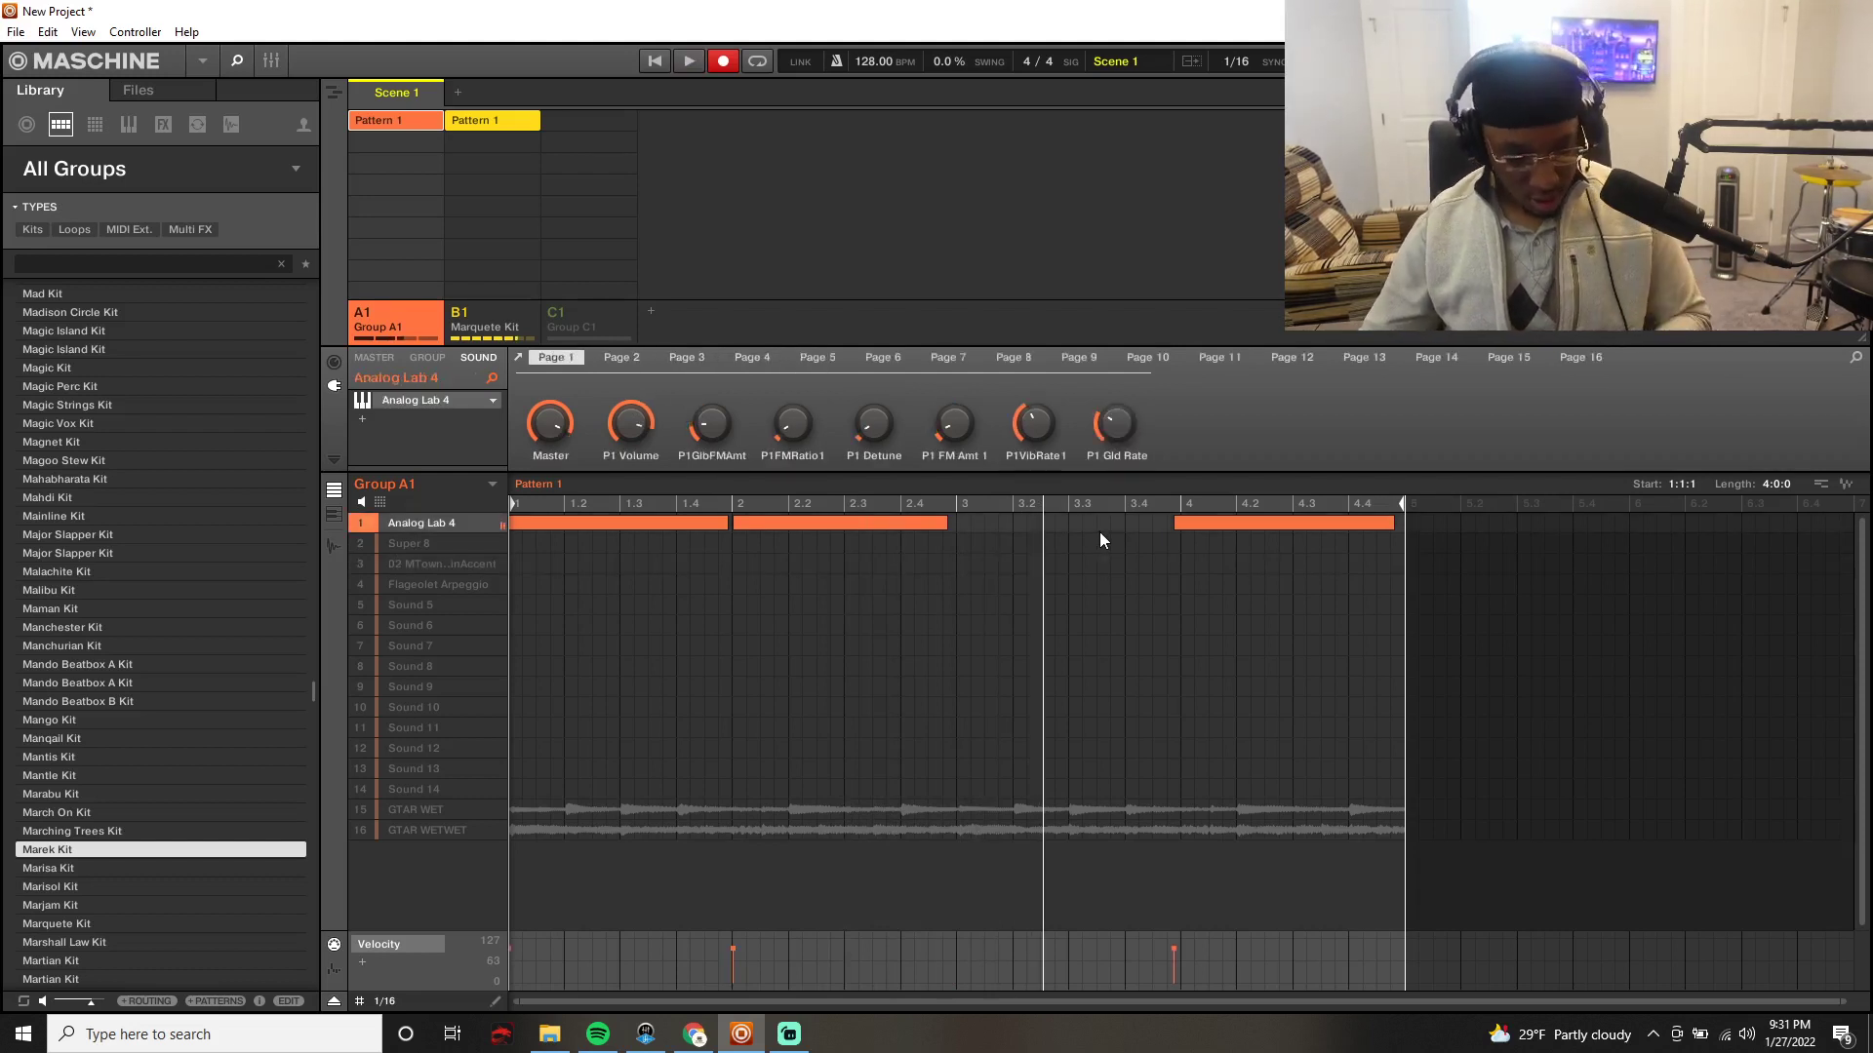
key(space)
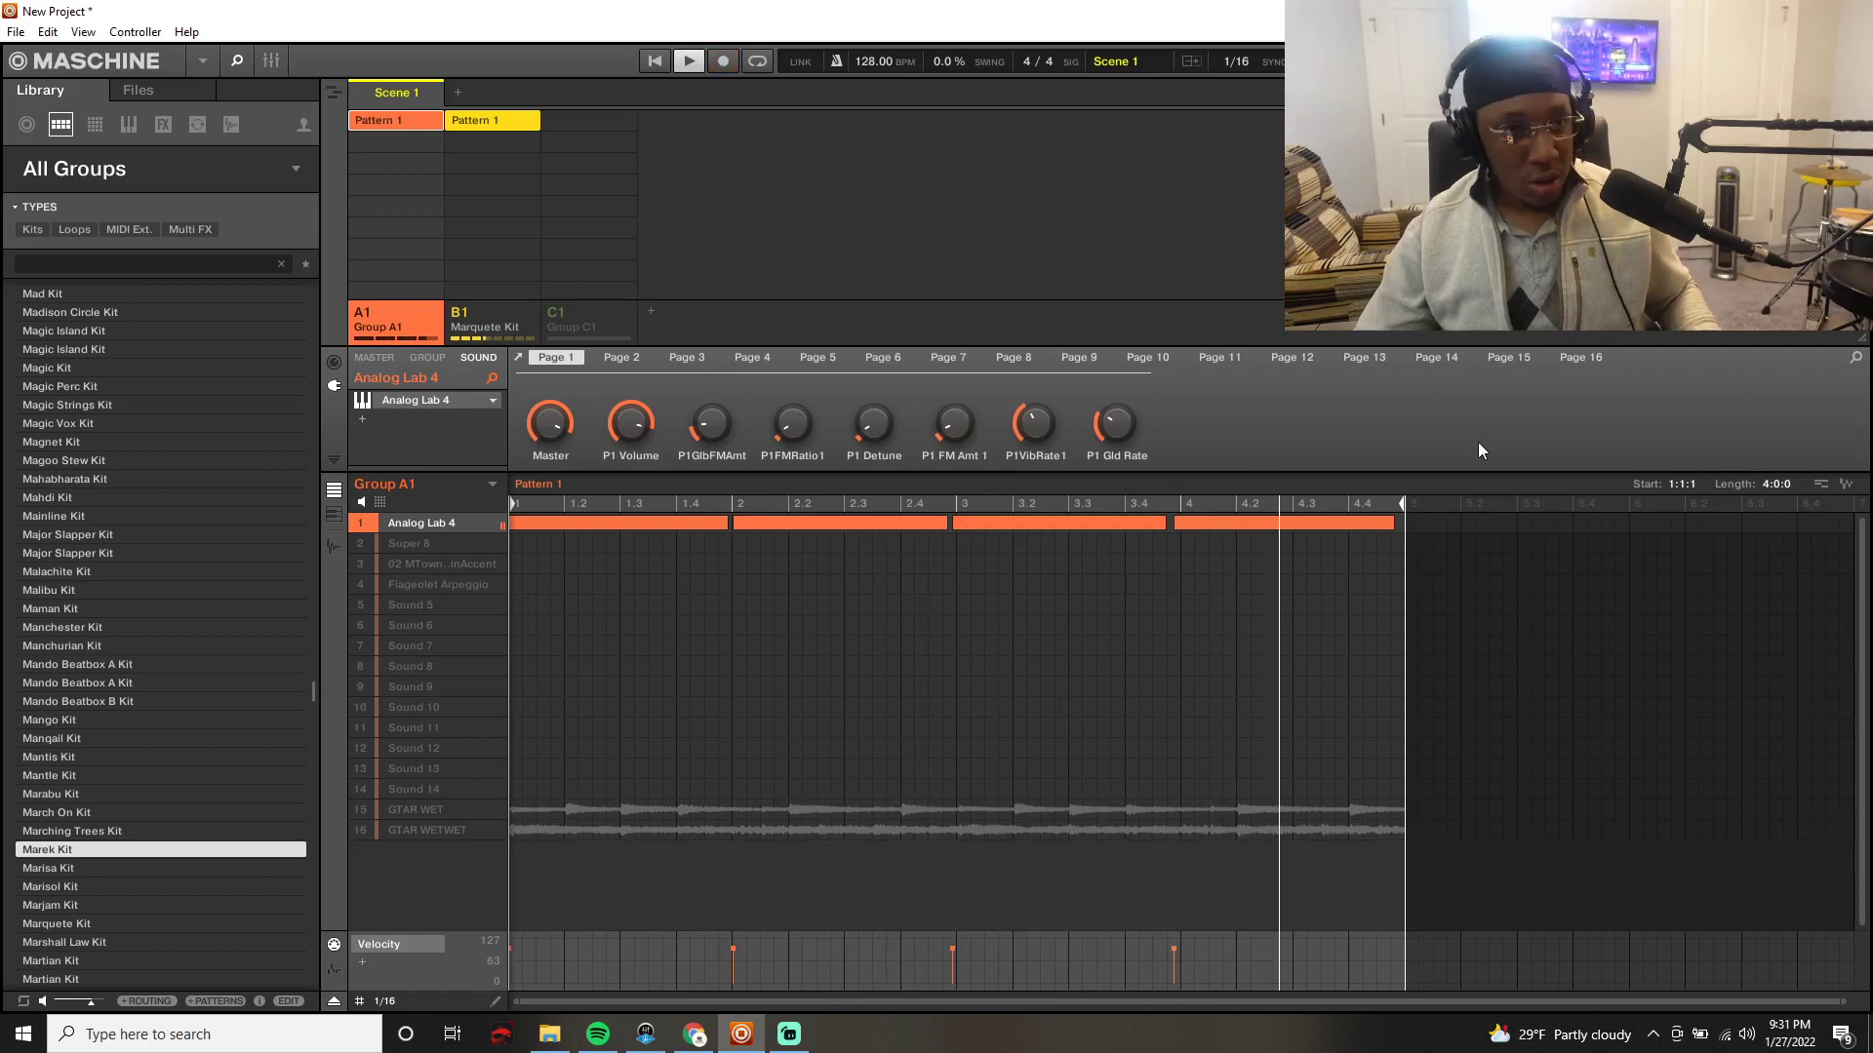
Step: Select all four Analog Lab 4 notes, align them to the bar lines, and audition them together with GTAR WET
drag(1567, 550, 564, 518)
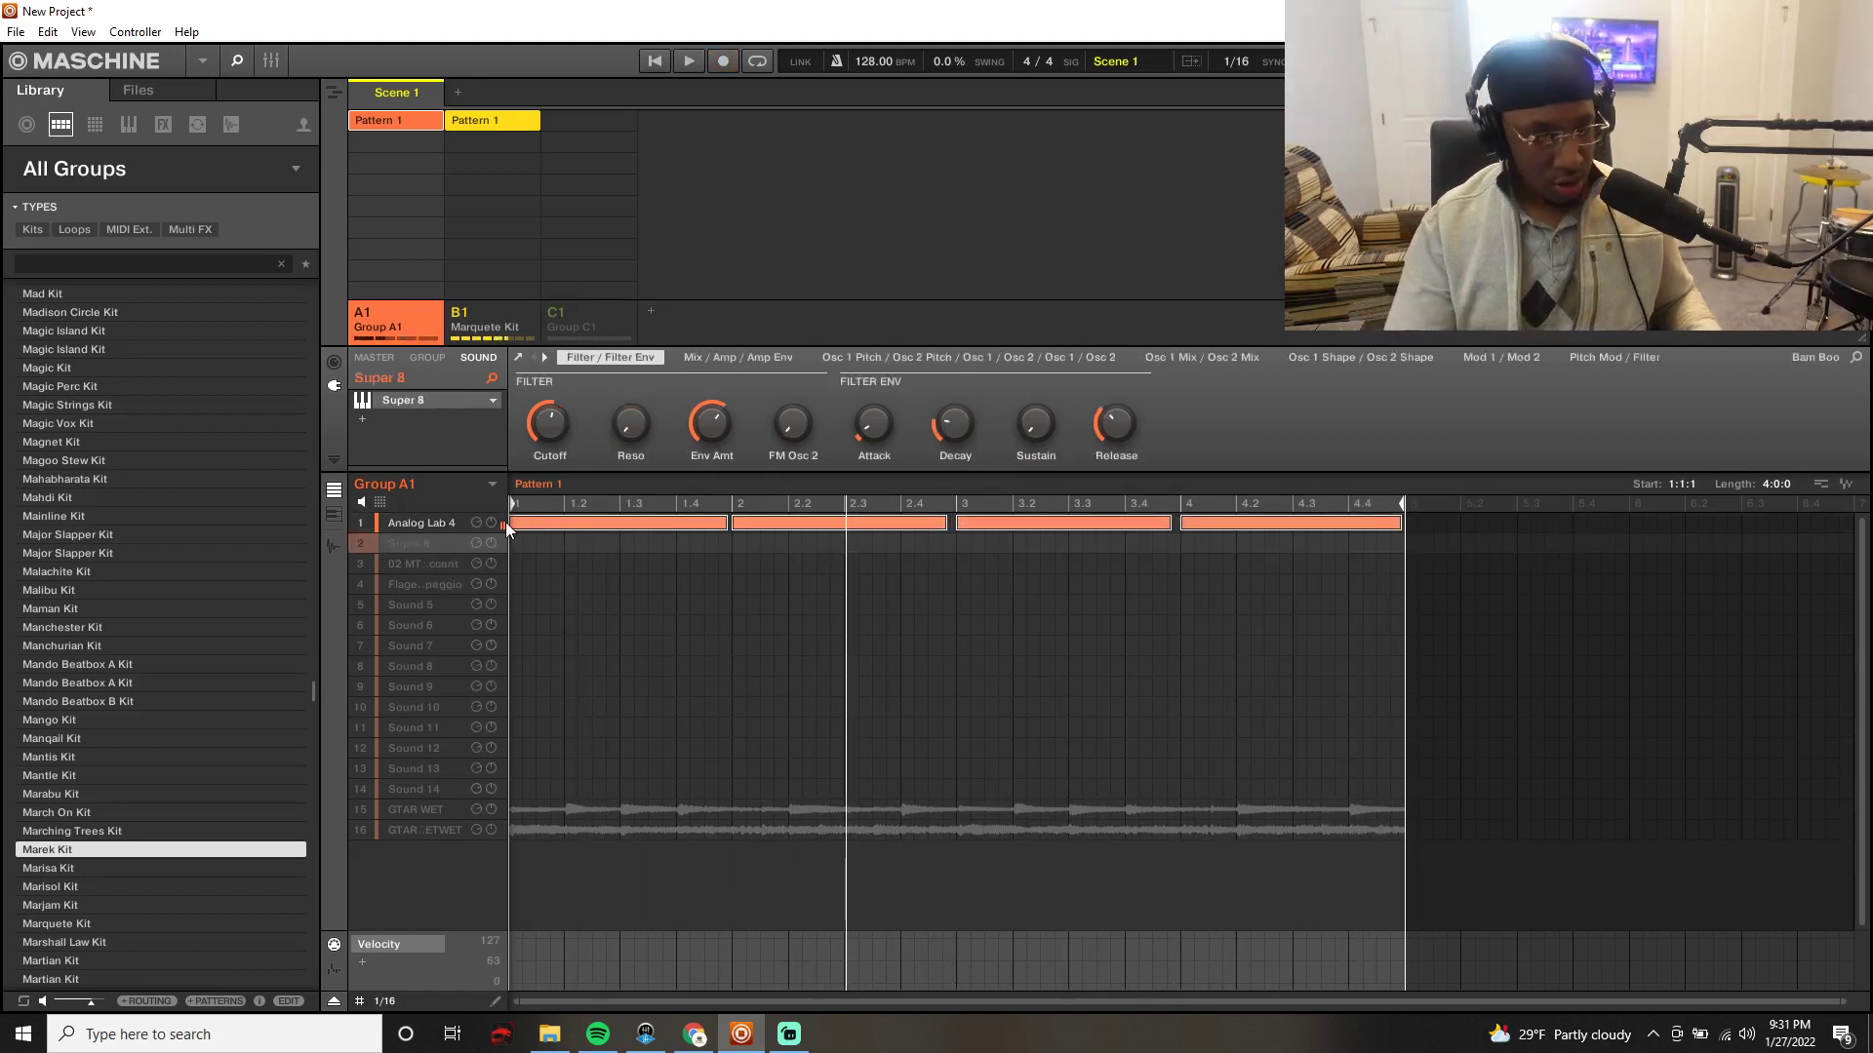
key(space)
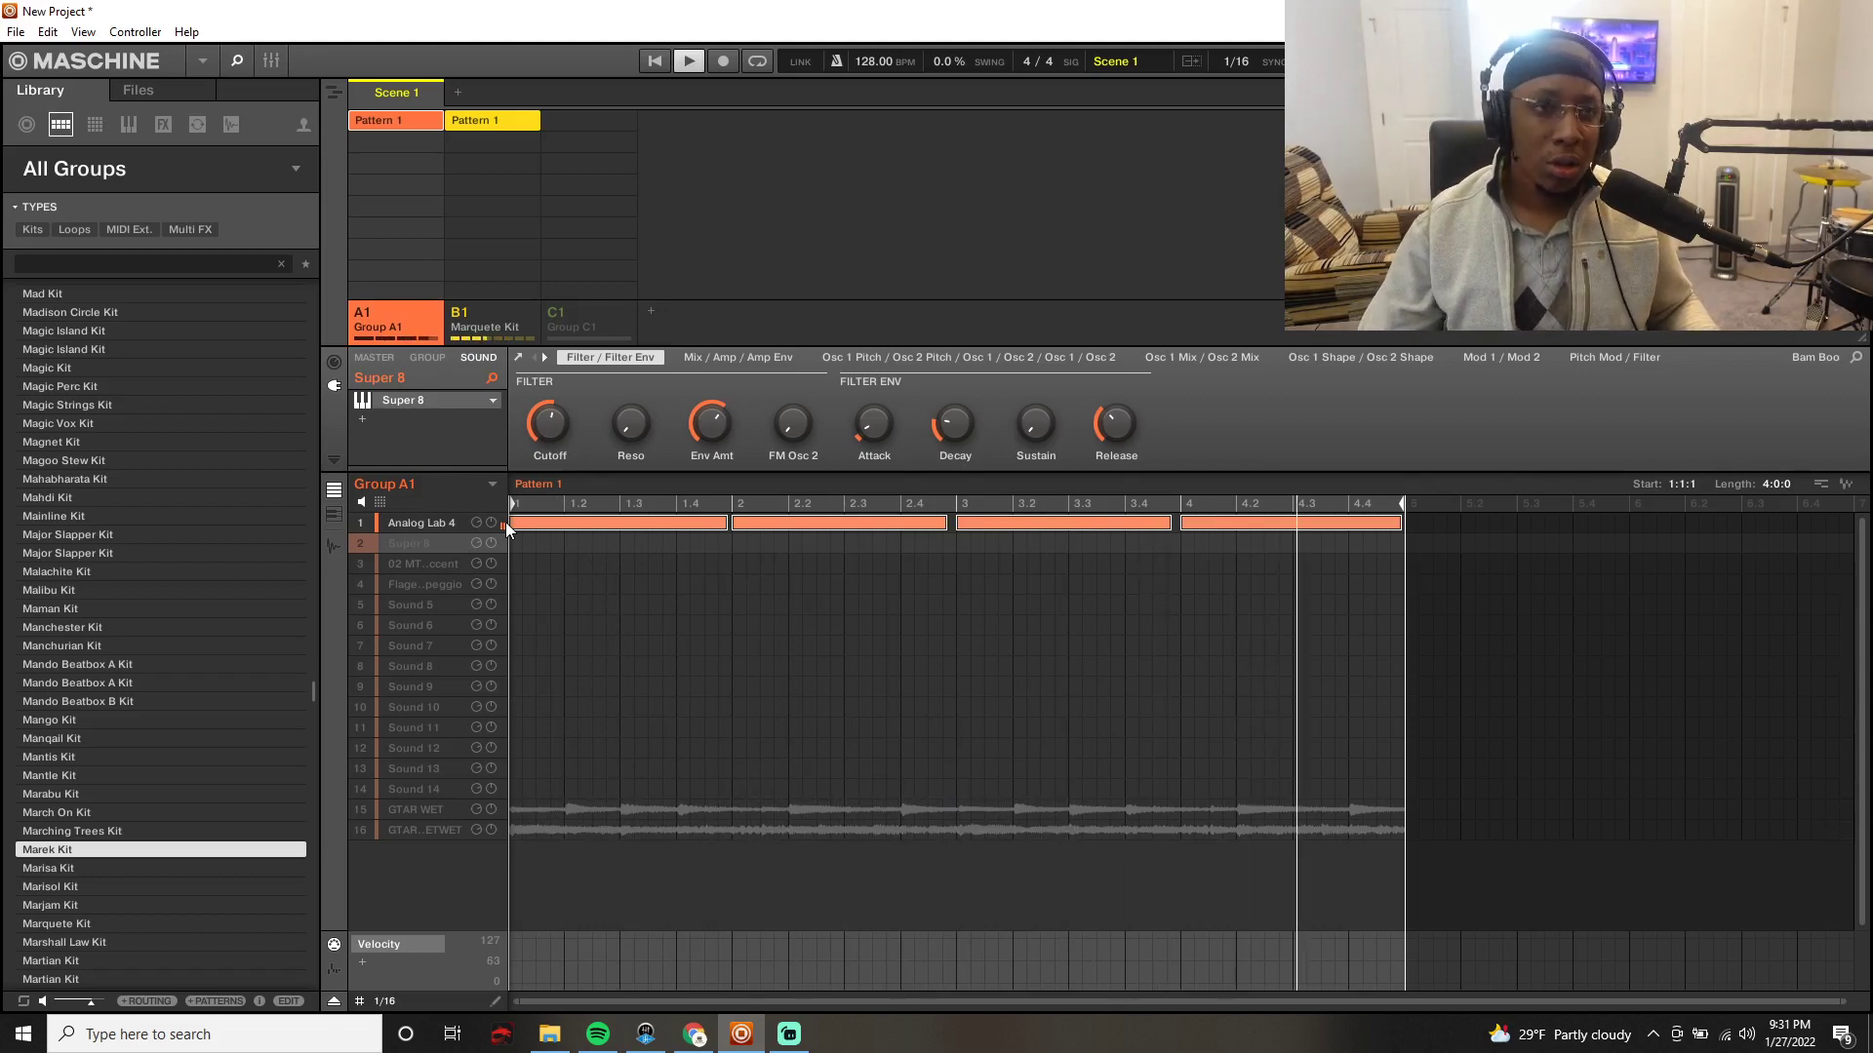
click(366, 806)
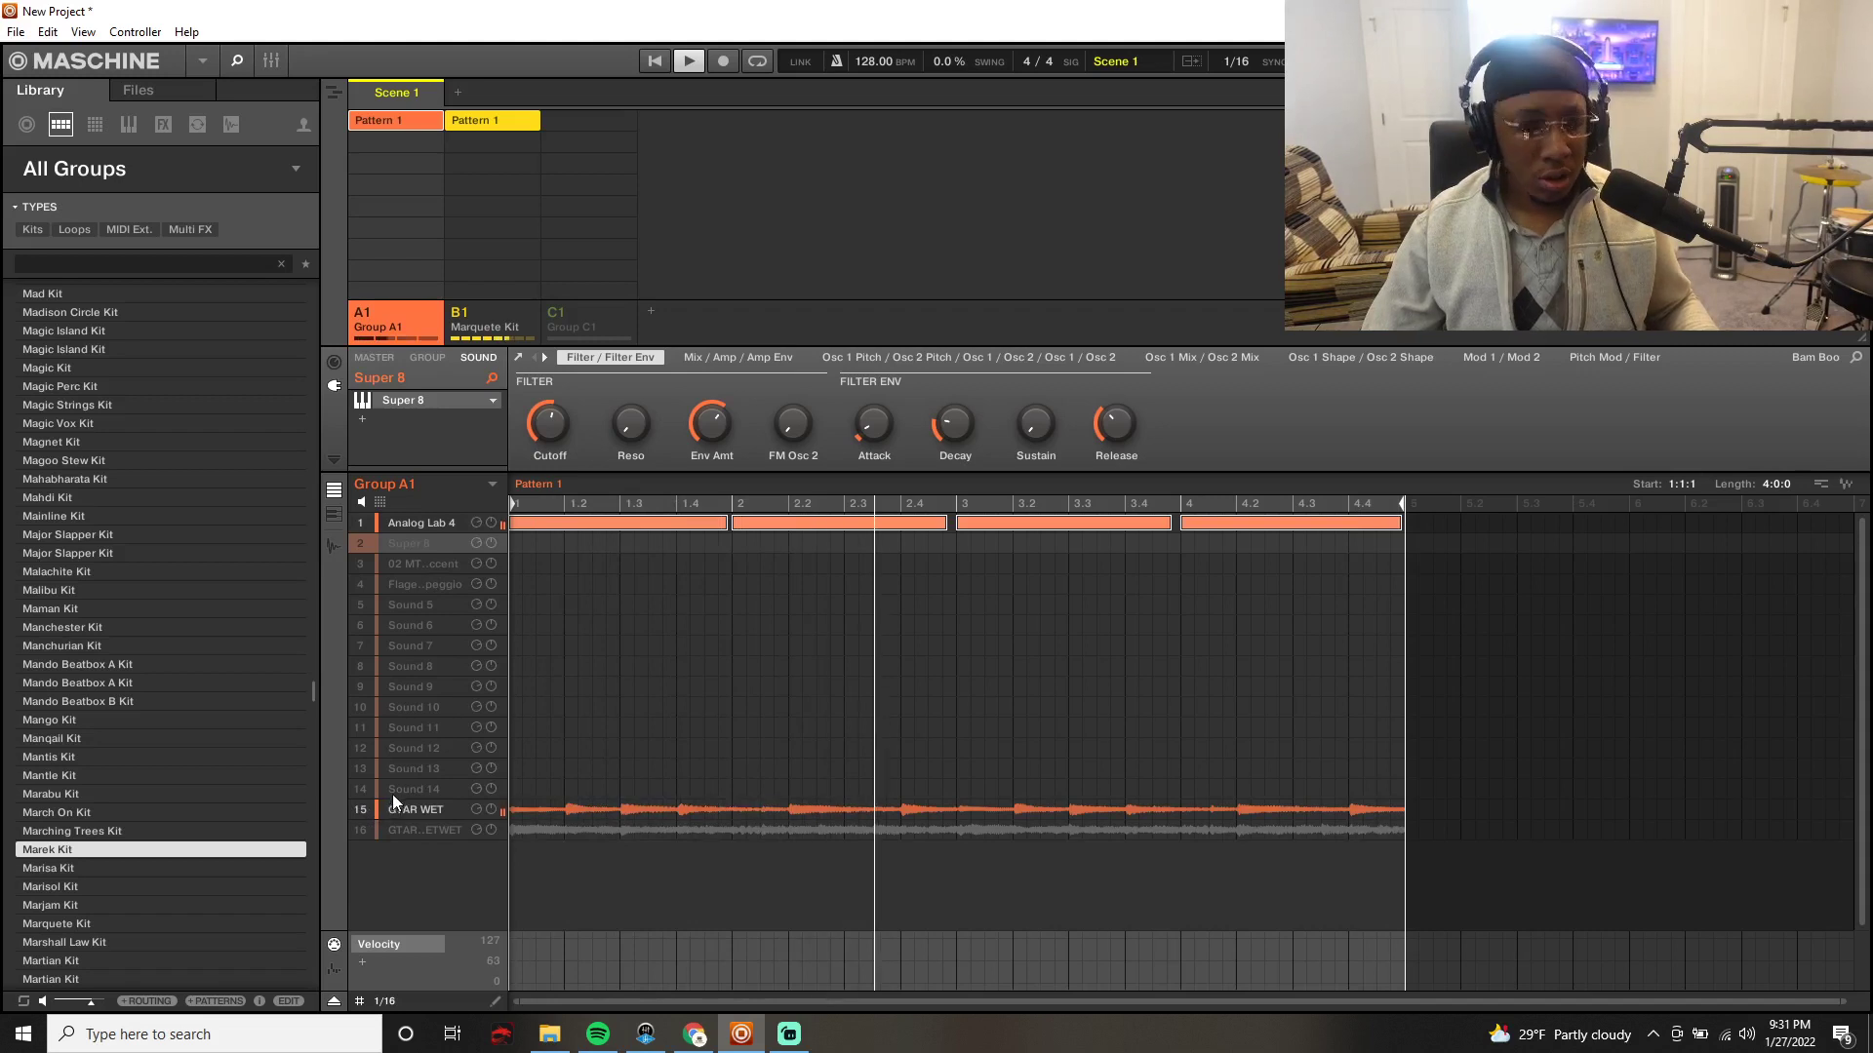
key(space)
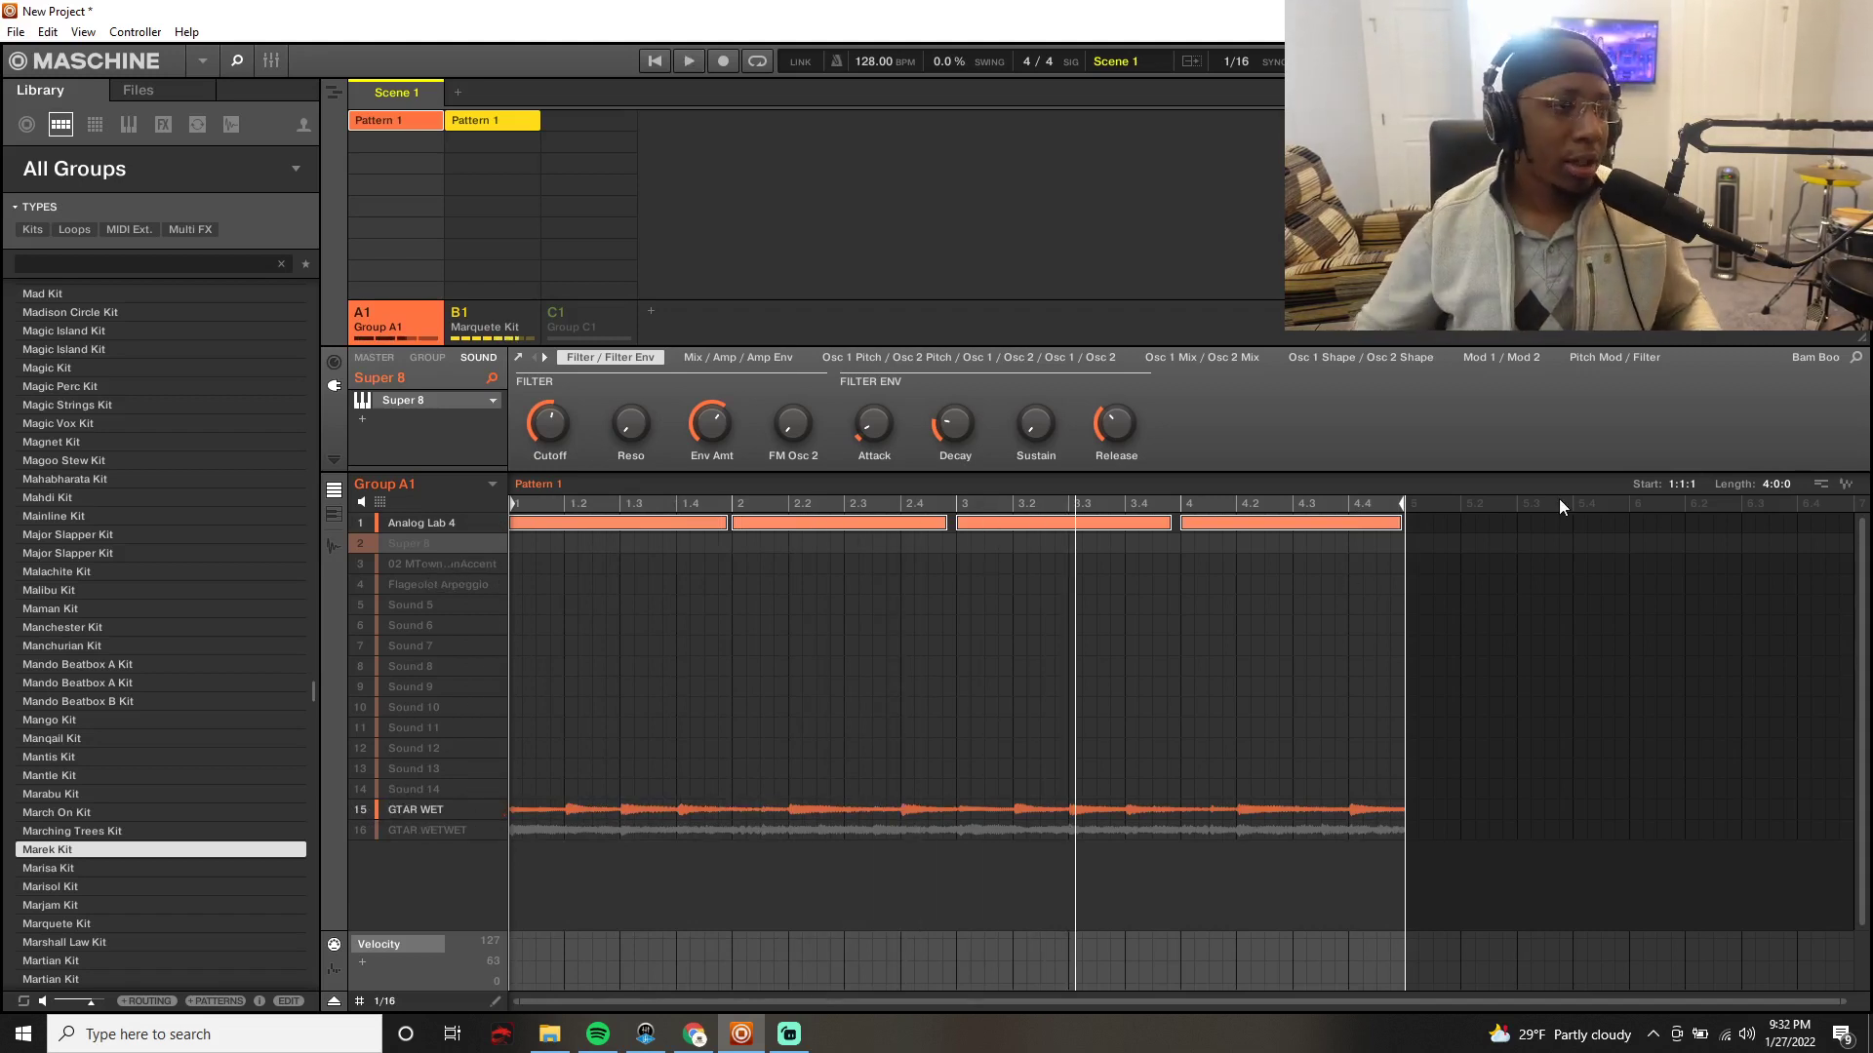
Step: Insert the Cableguys HalfTime effect on the Super 8 sound, set its loop to 1/2, and audition Analog Lab 4 soloed
click(361, 417)
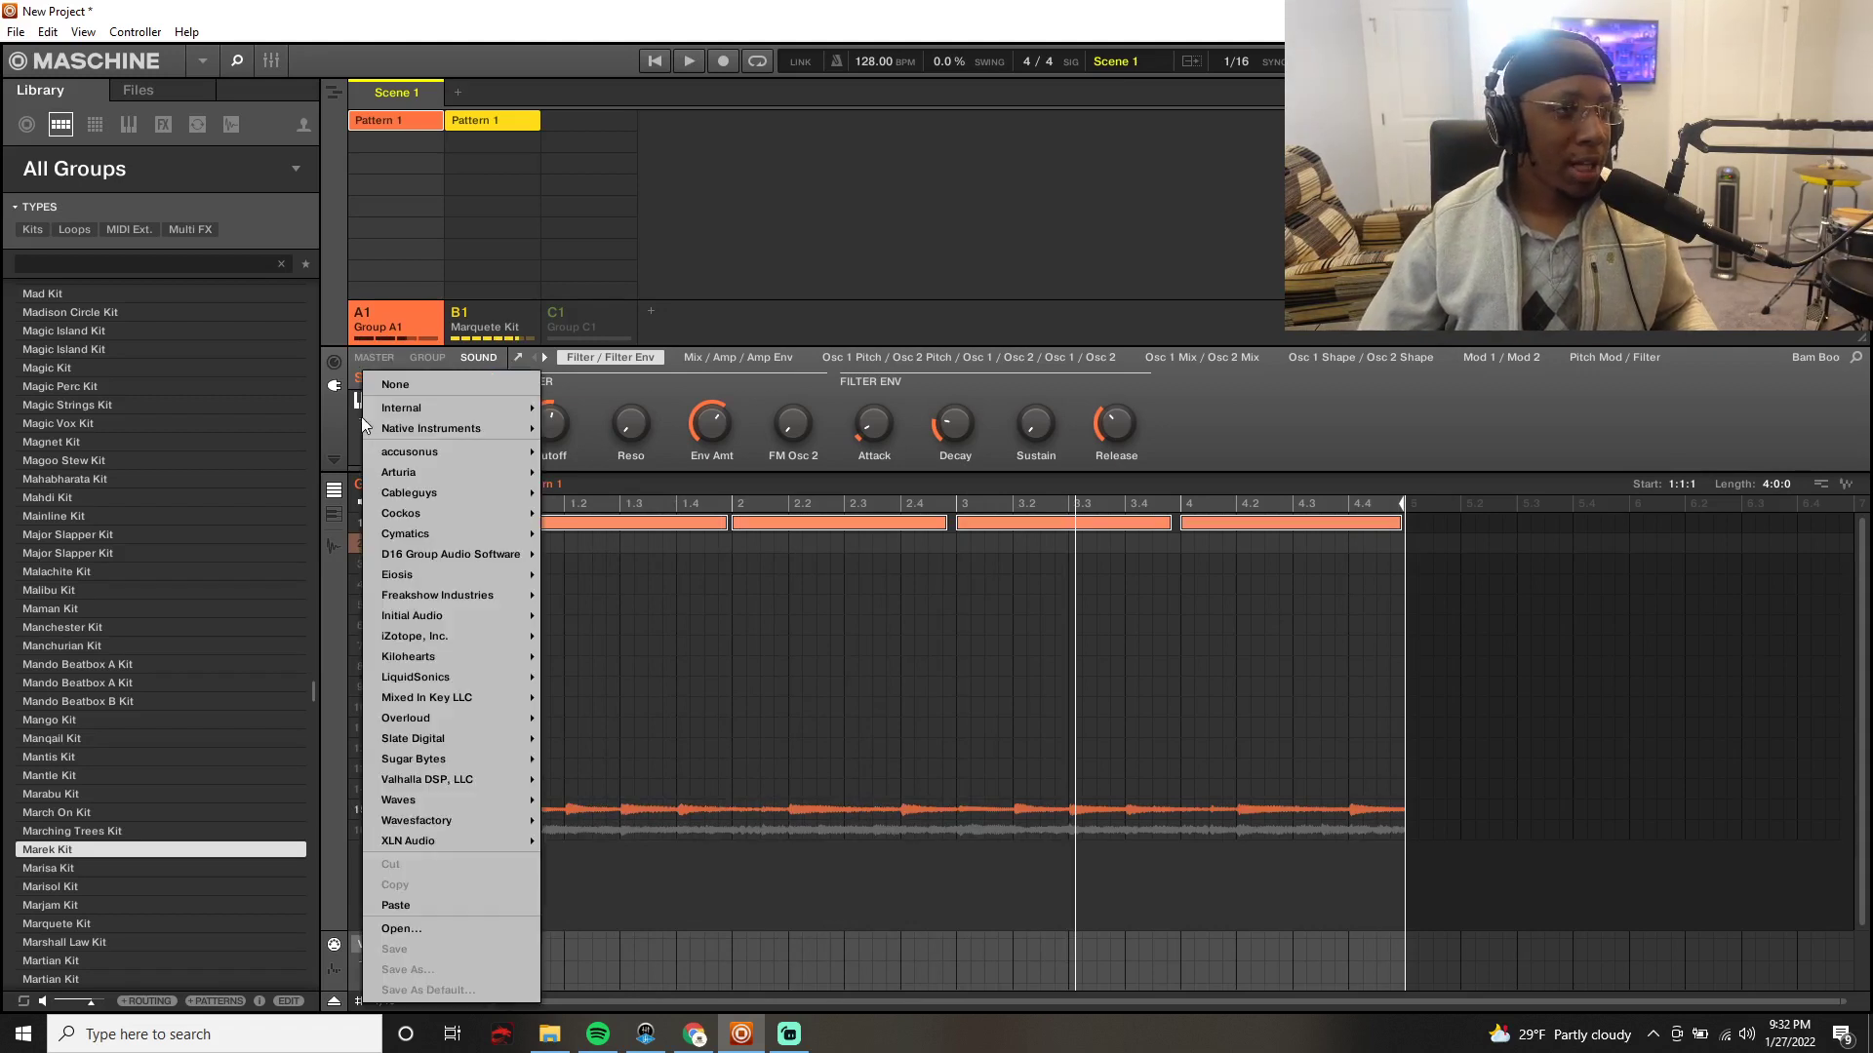
mouse_move(445, 534)
mouse_move(453, 493)
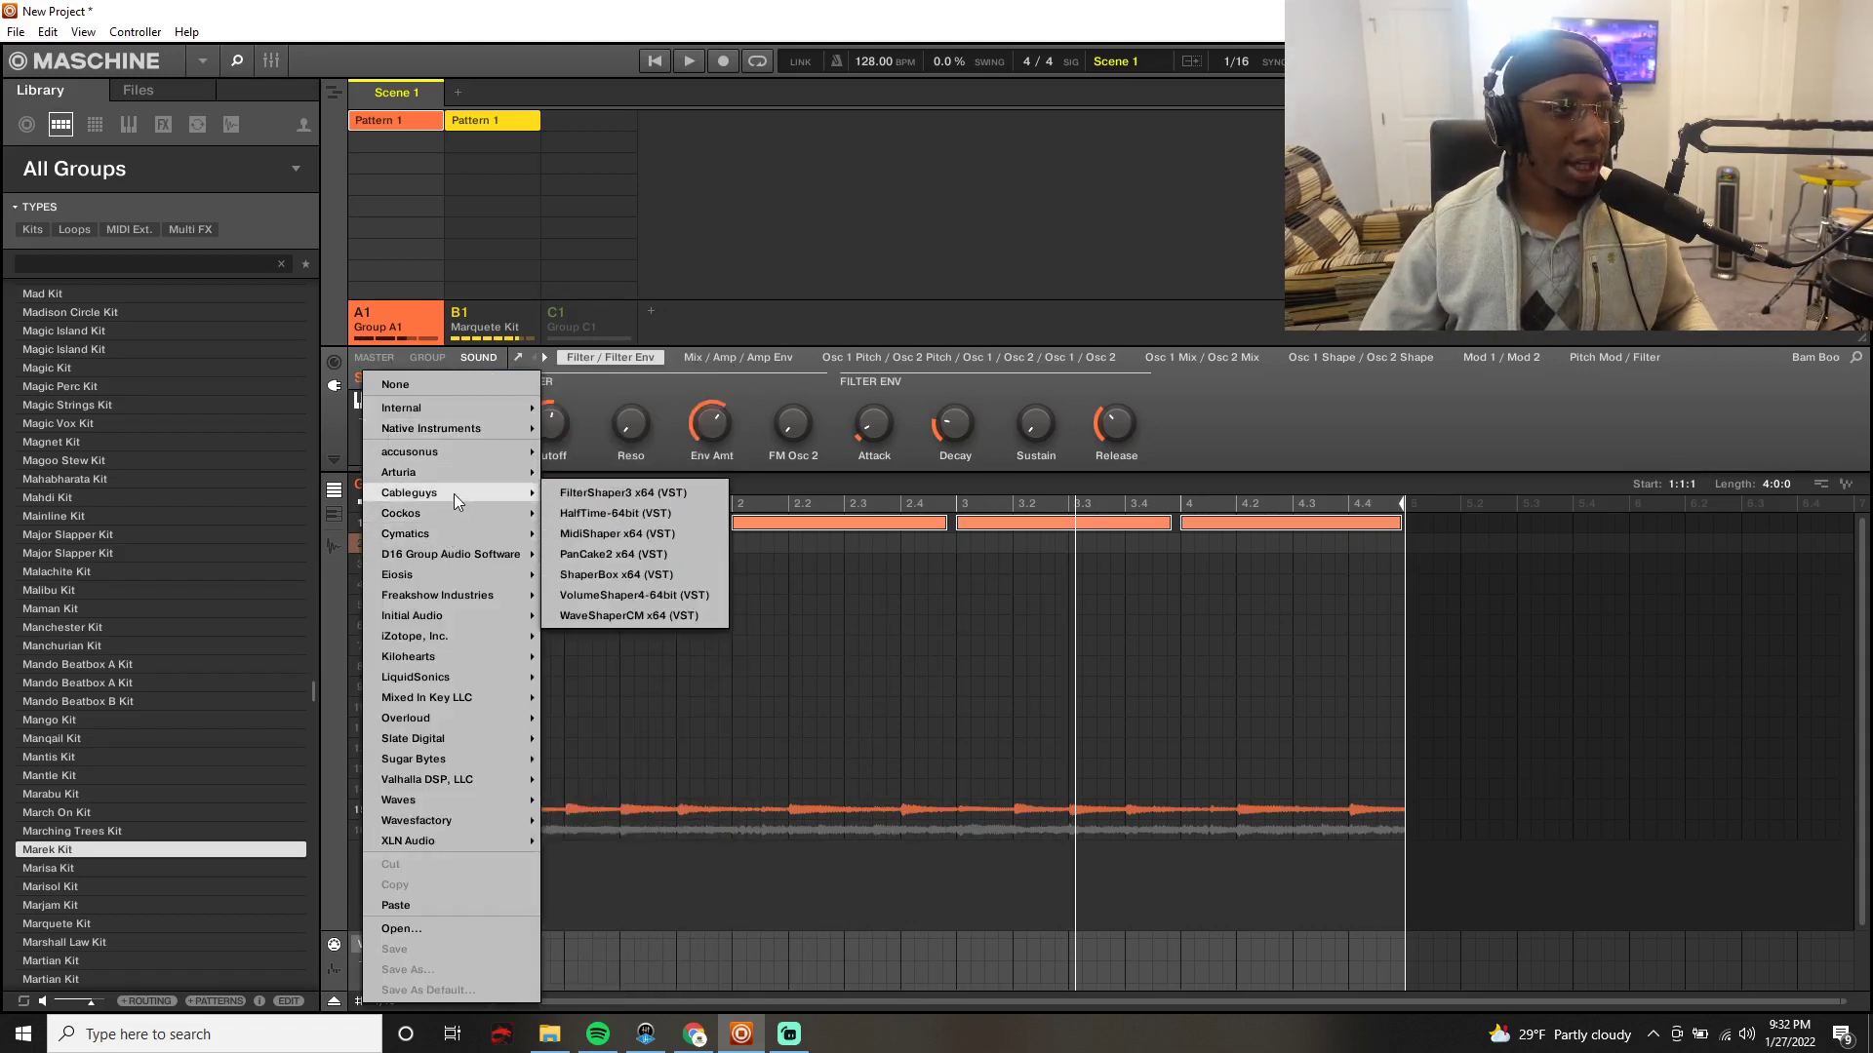
click(619, 519)
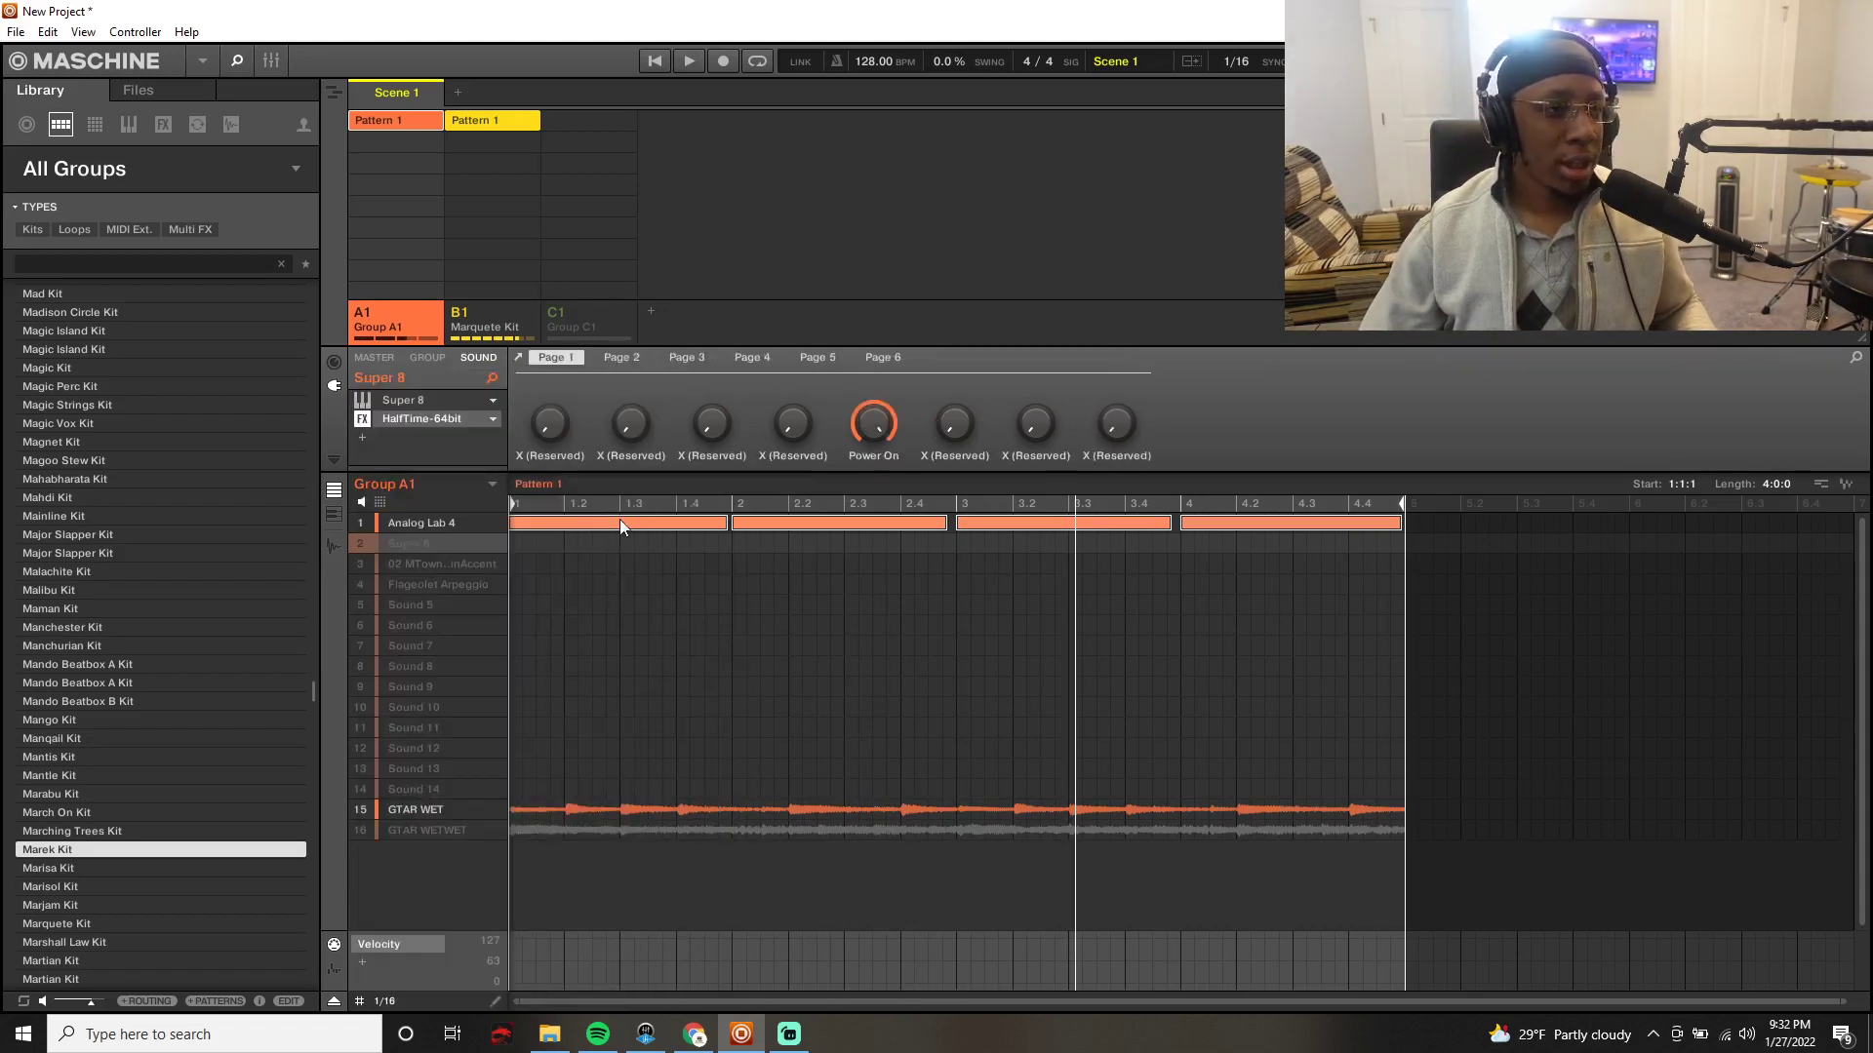
click(435, 419)
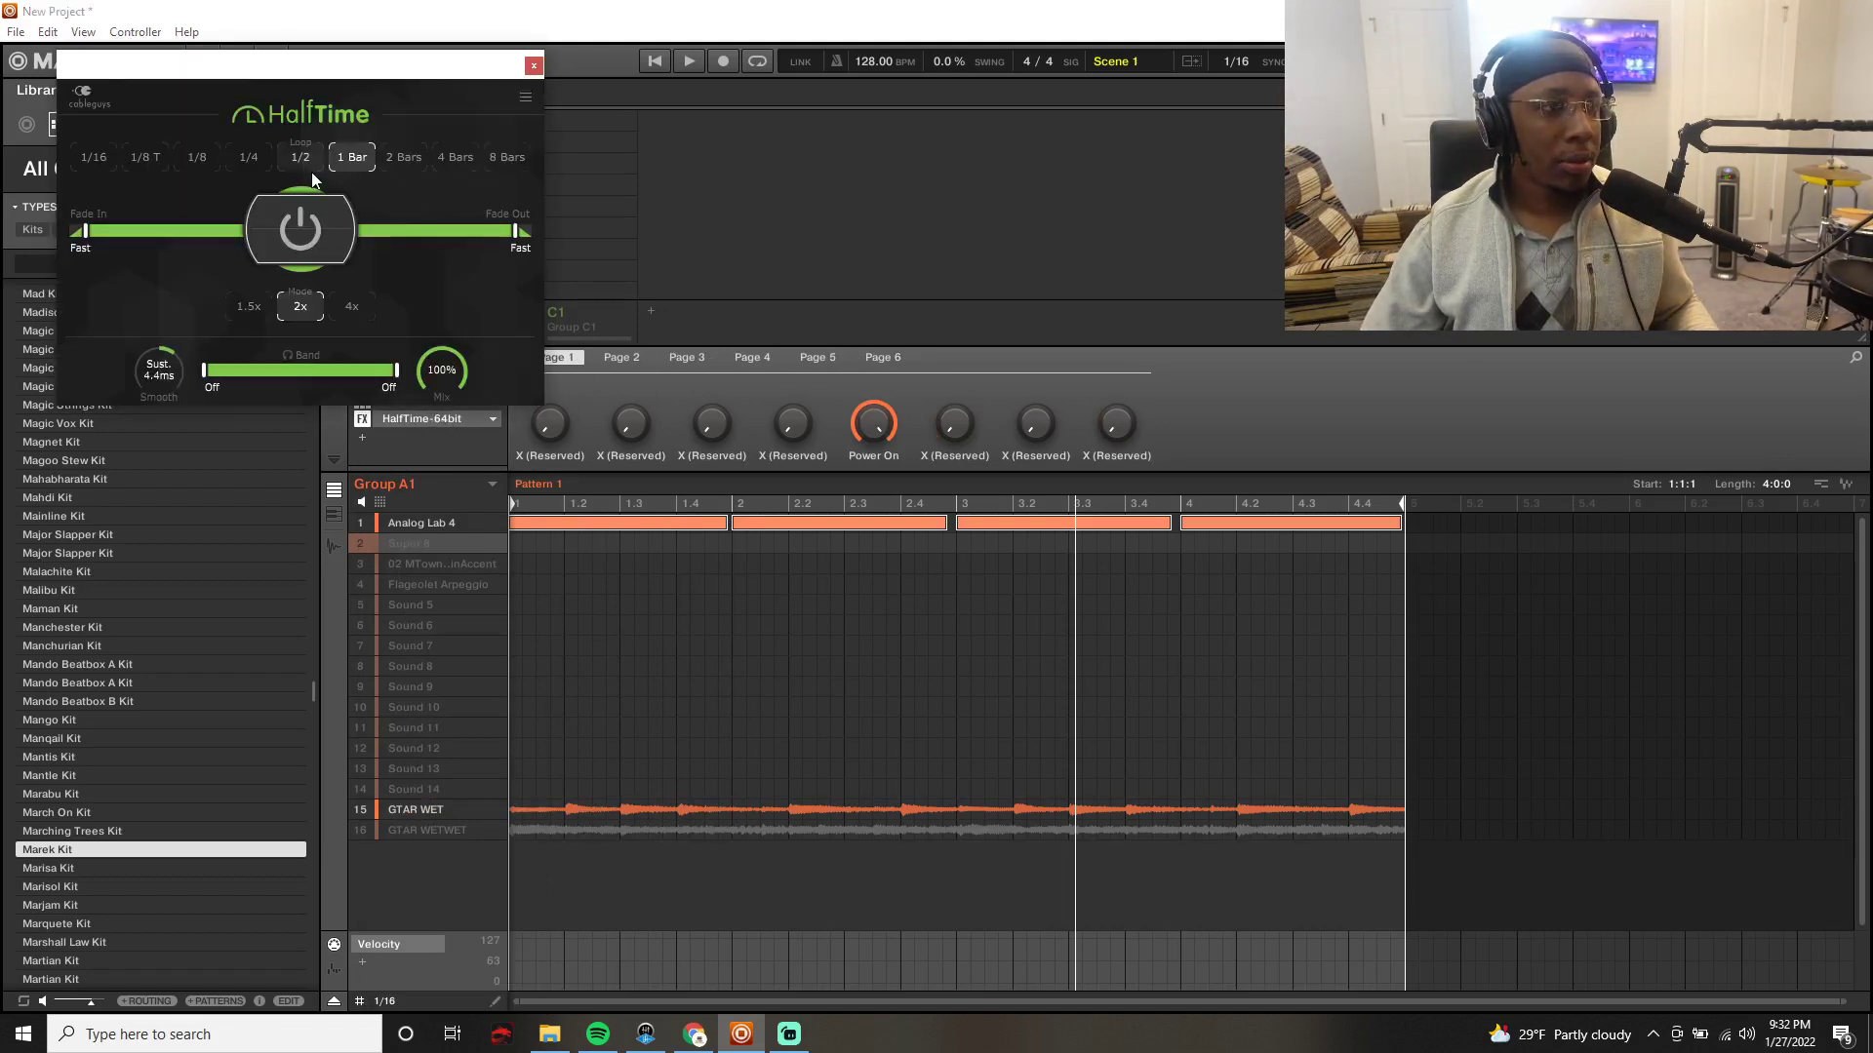
key(space)
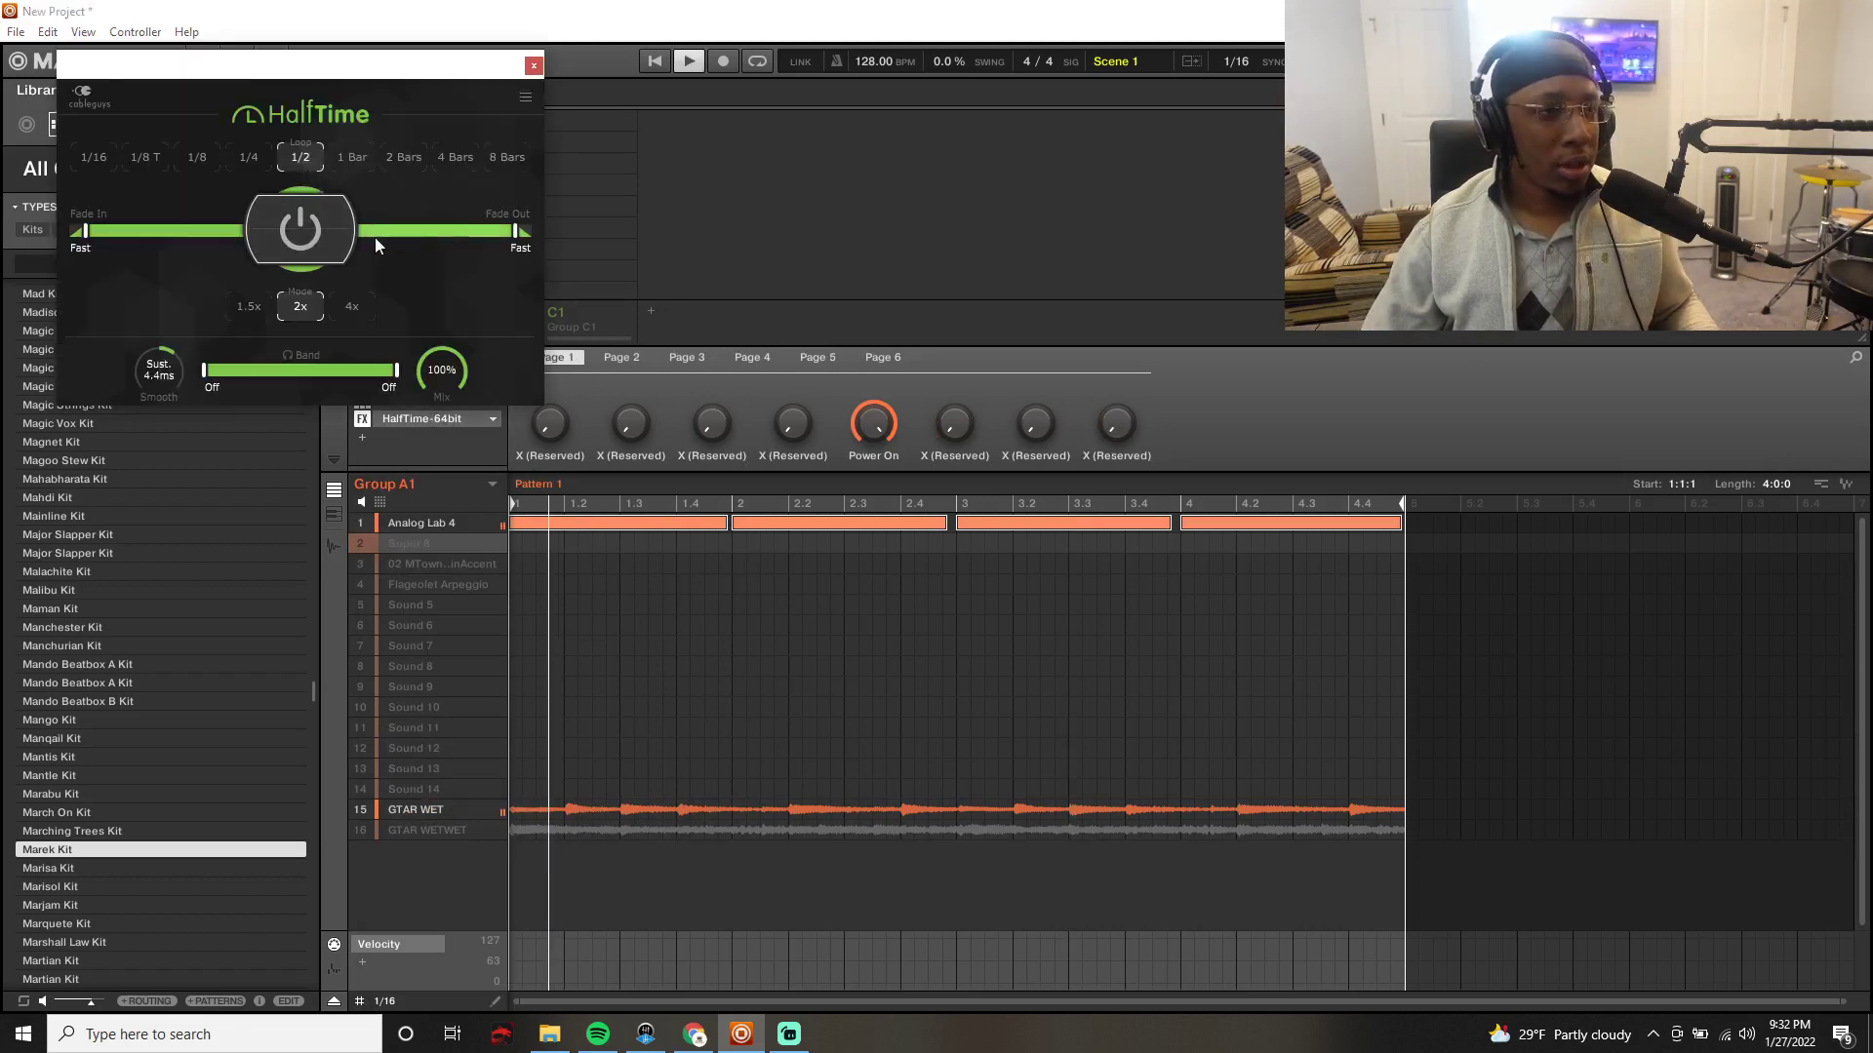
click(359, 524)
key(space)
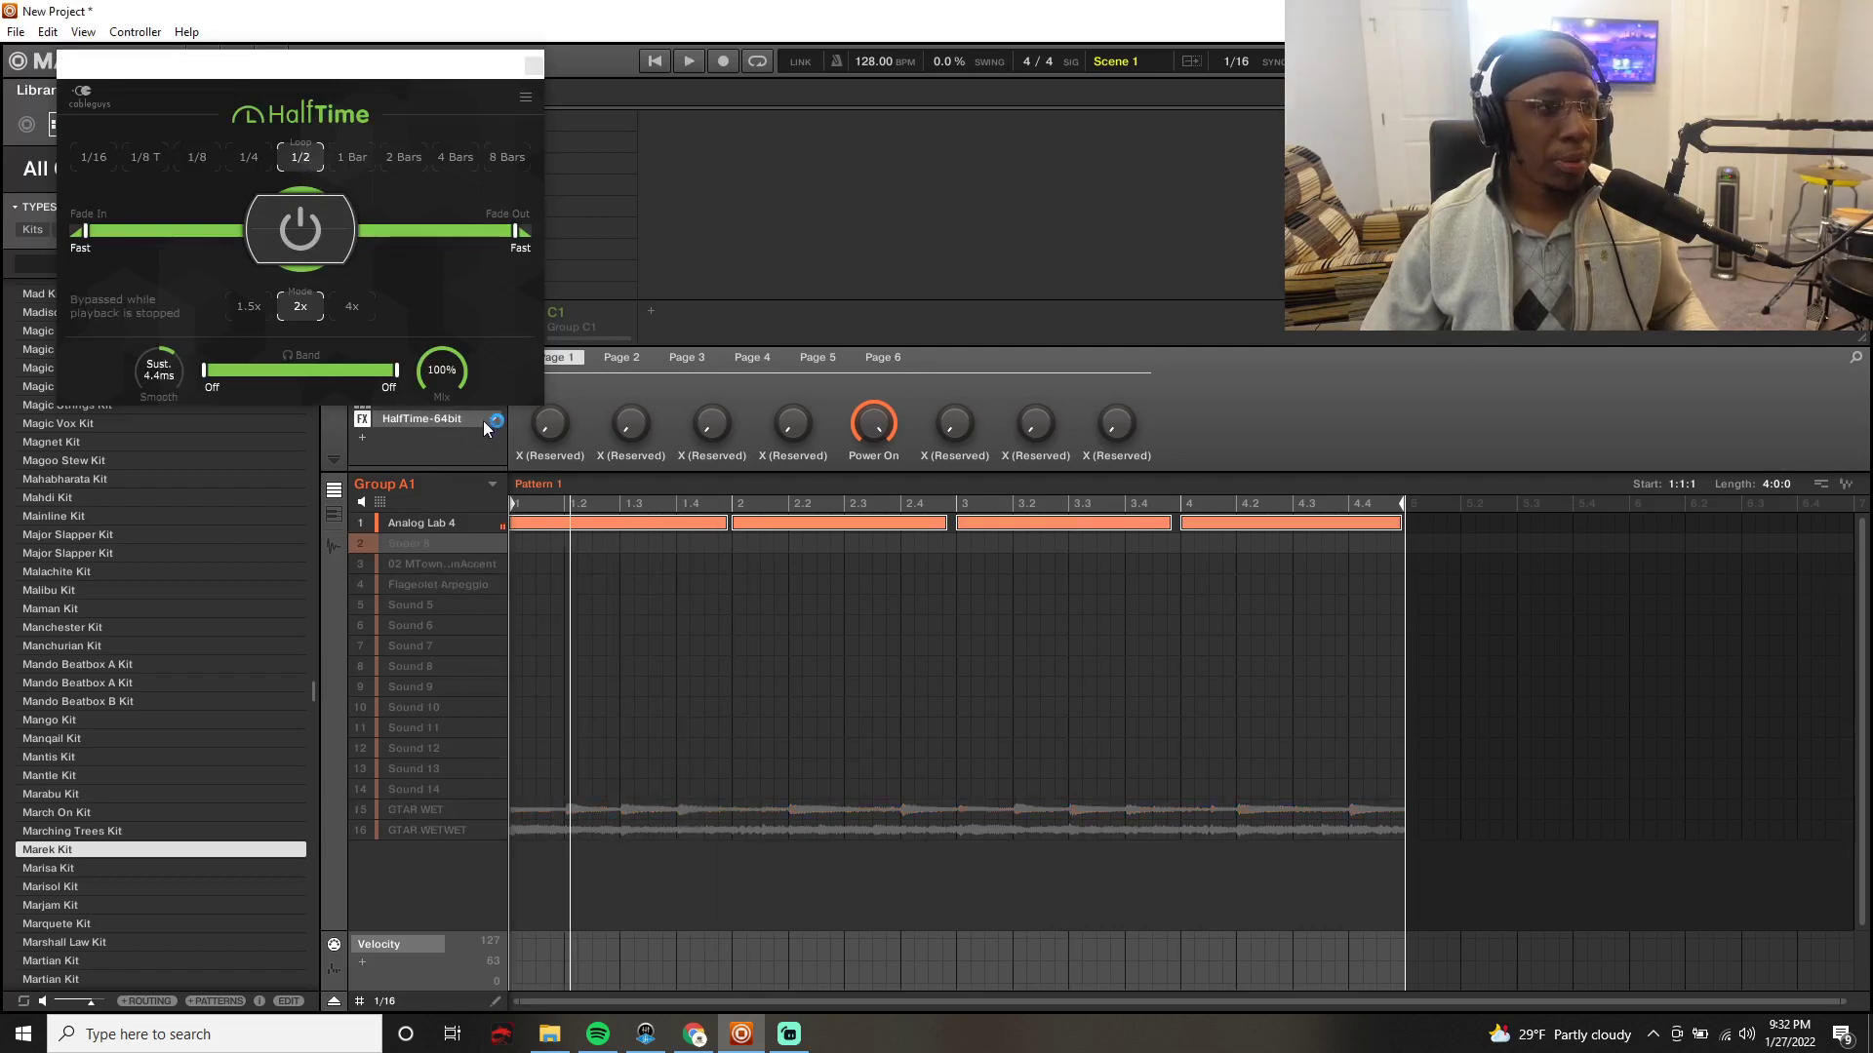
Step: Move the HalfTime effect from the Super 8 sound to the Analog Lab 4 sound by cutting and pasting it
click(486, 420)
mouse_move(552, 404)
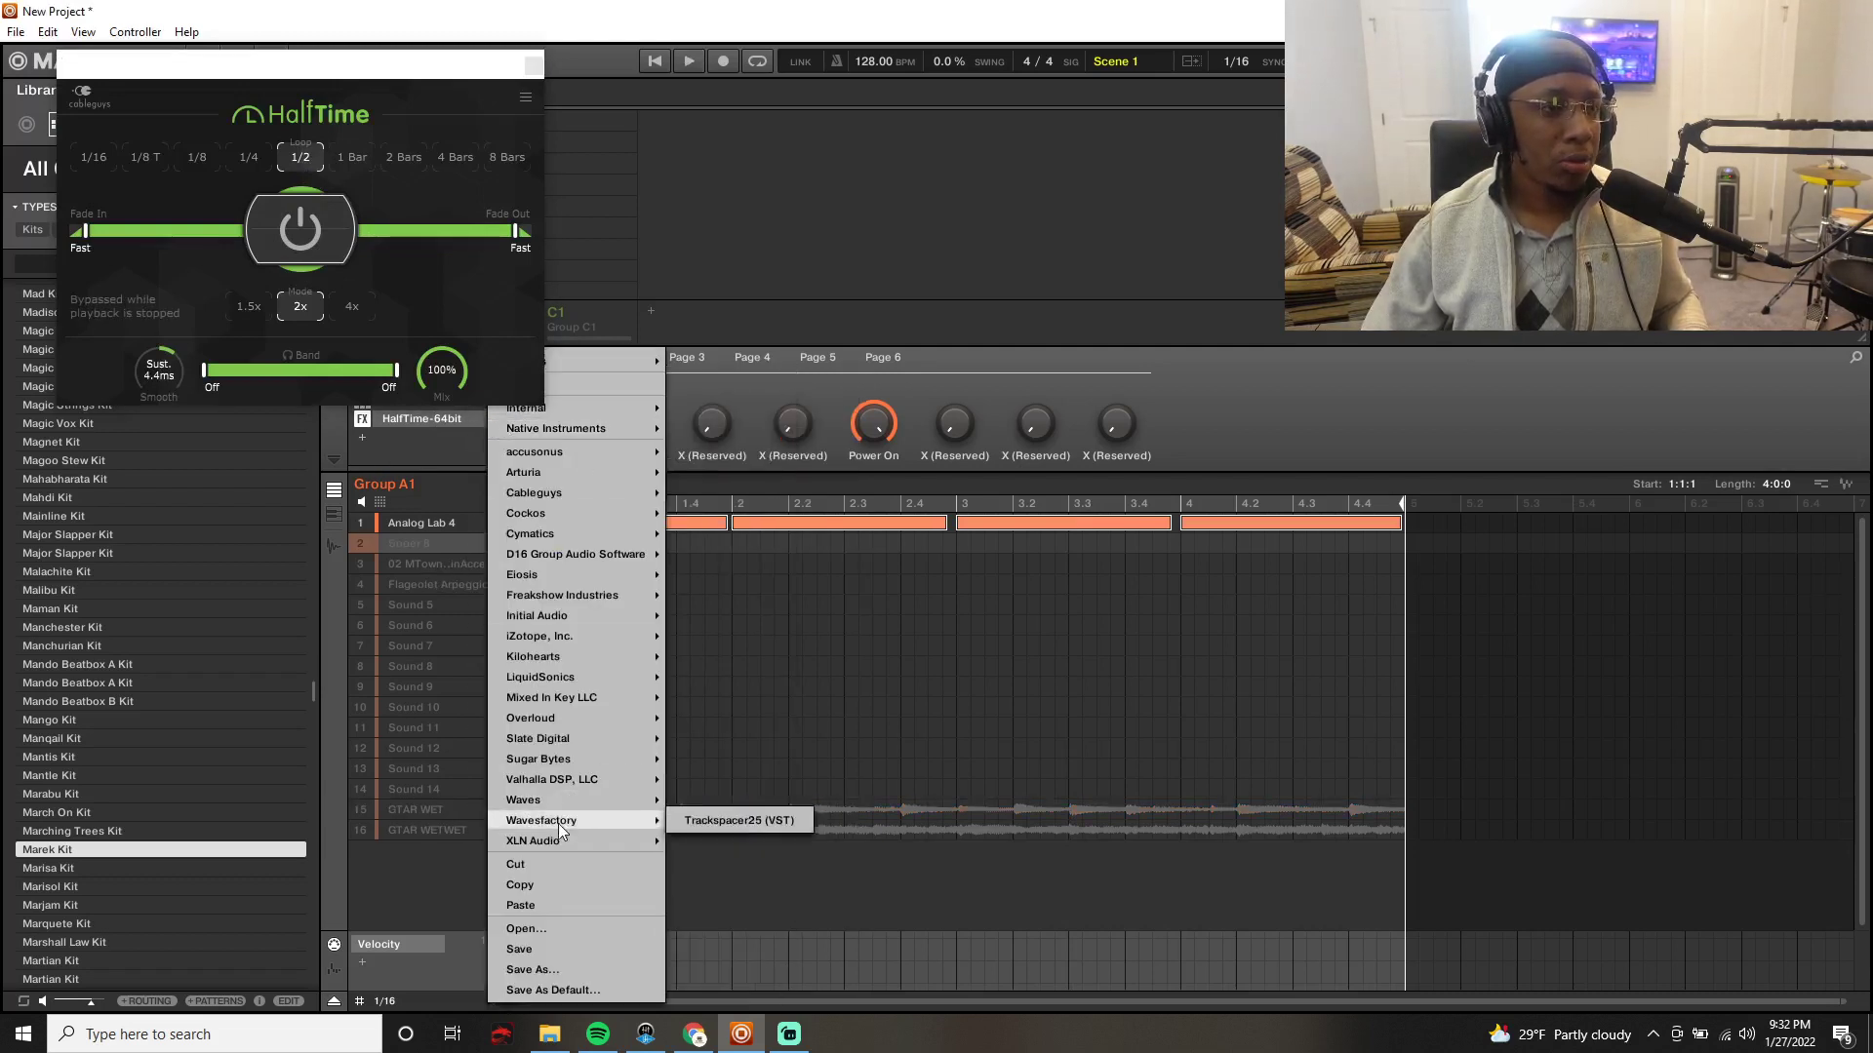
click(532, 864)
click(451, 523)
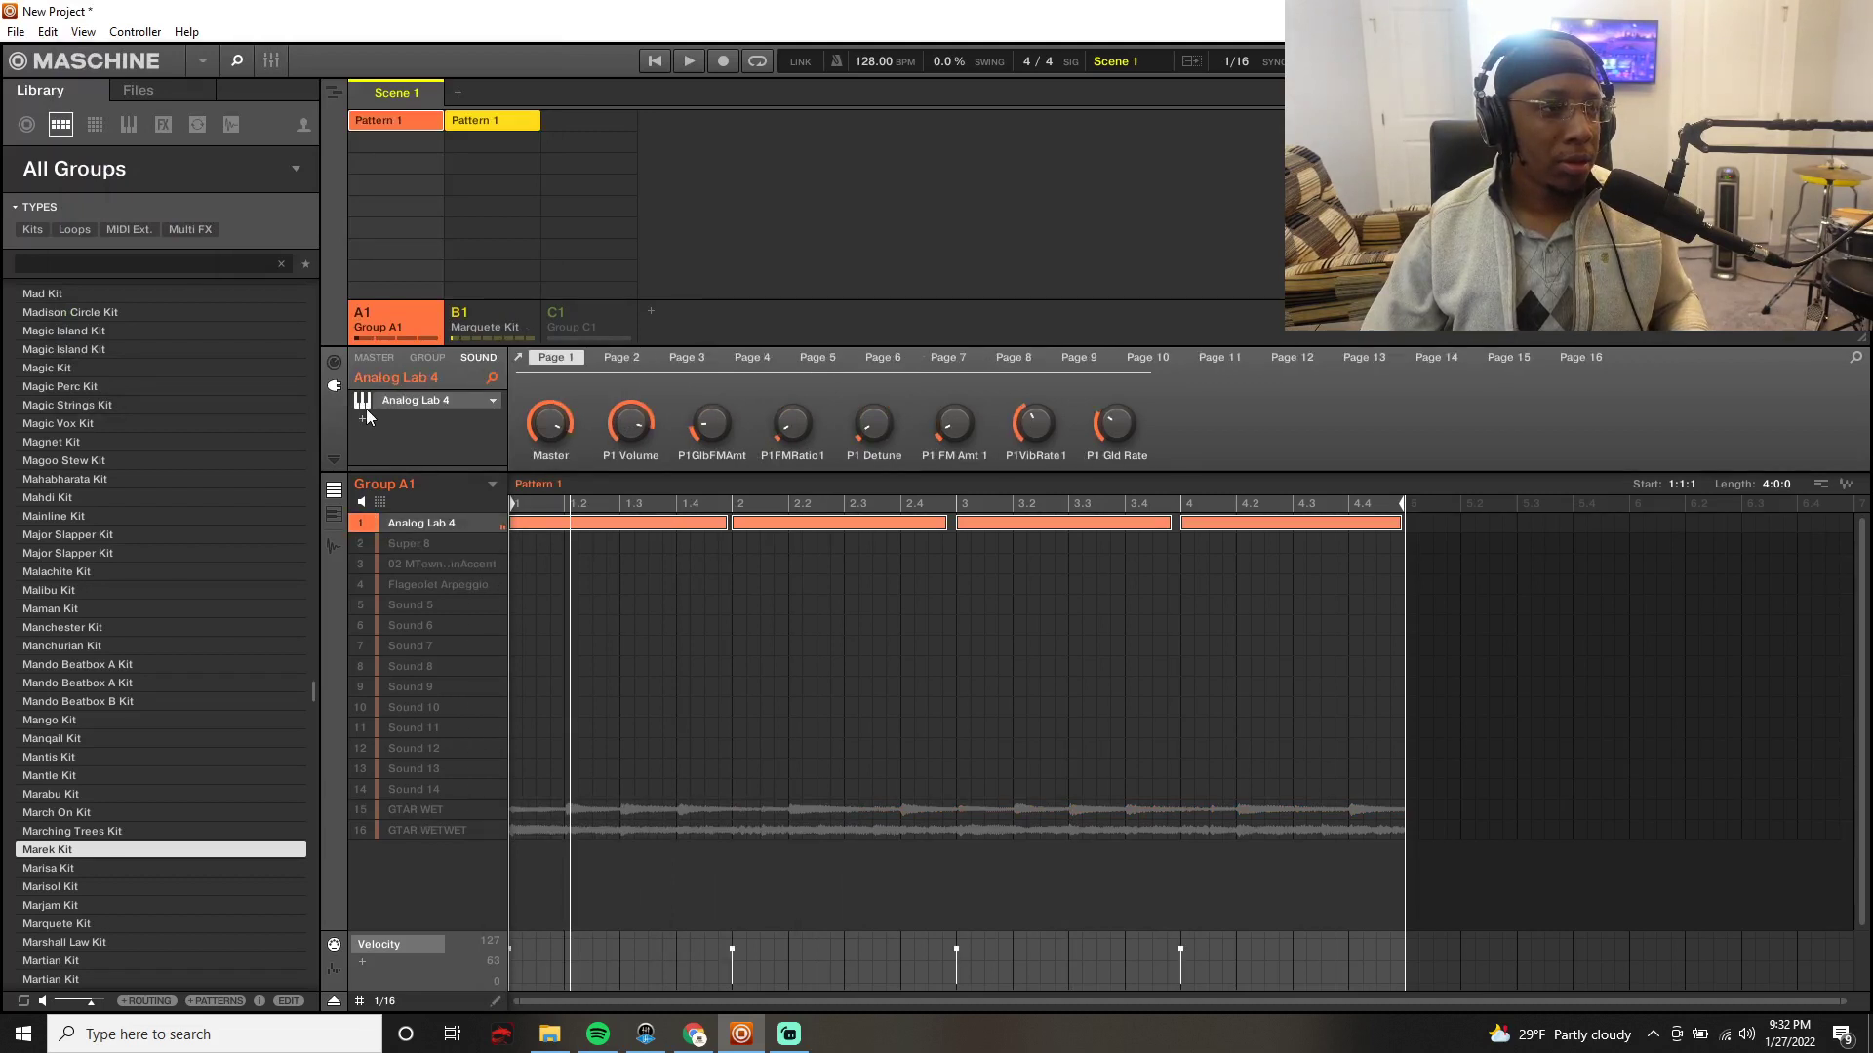
click(366, 408)
click(443, 906)
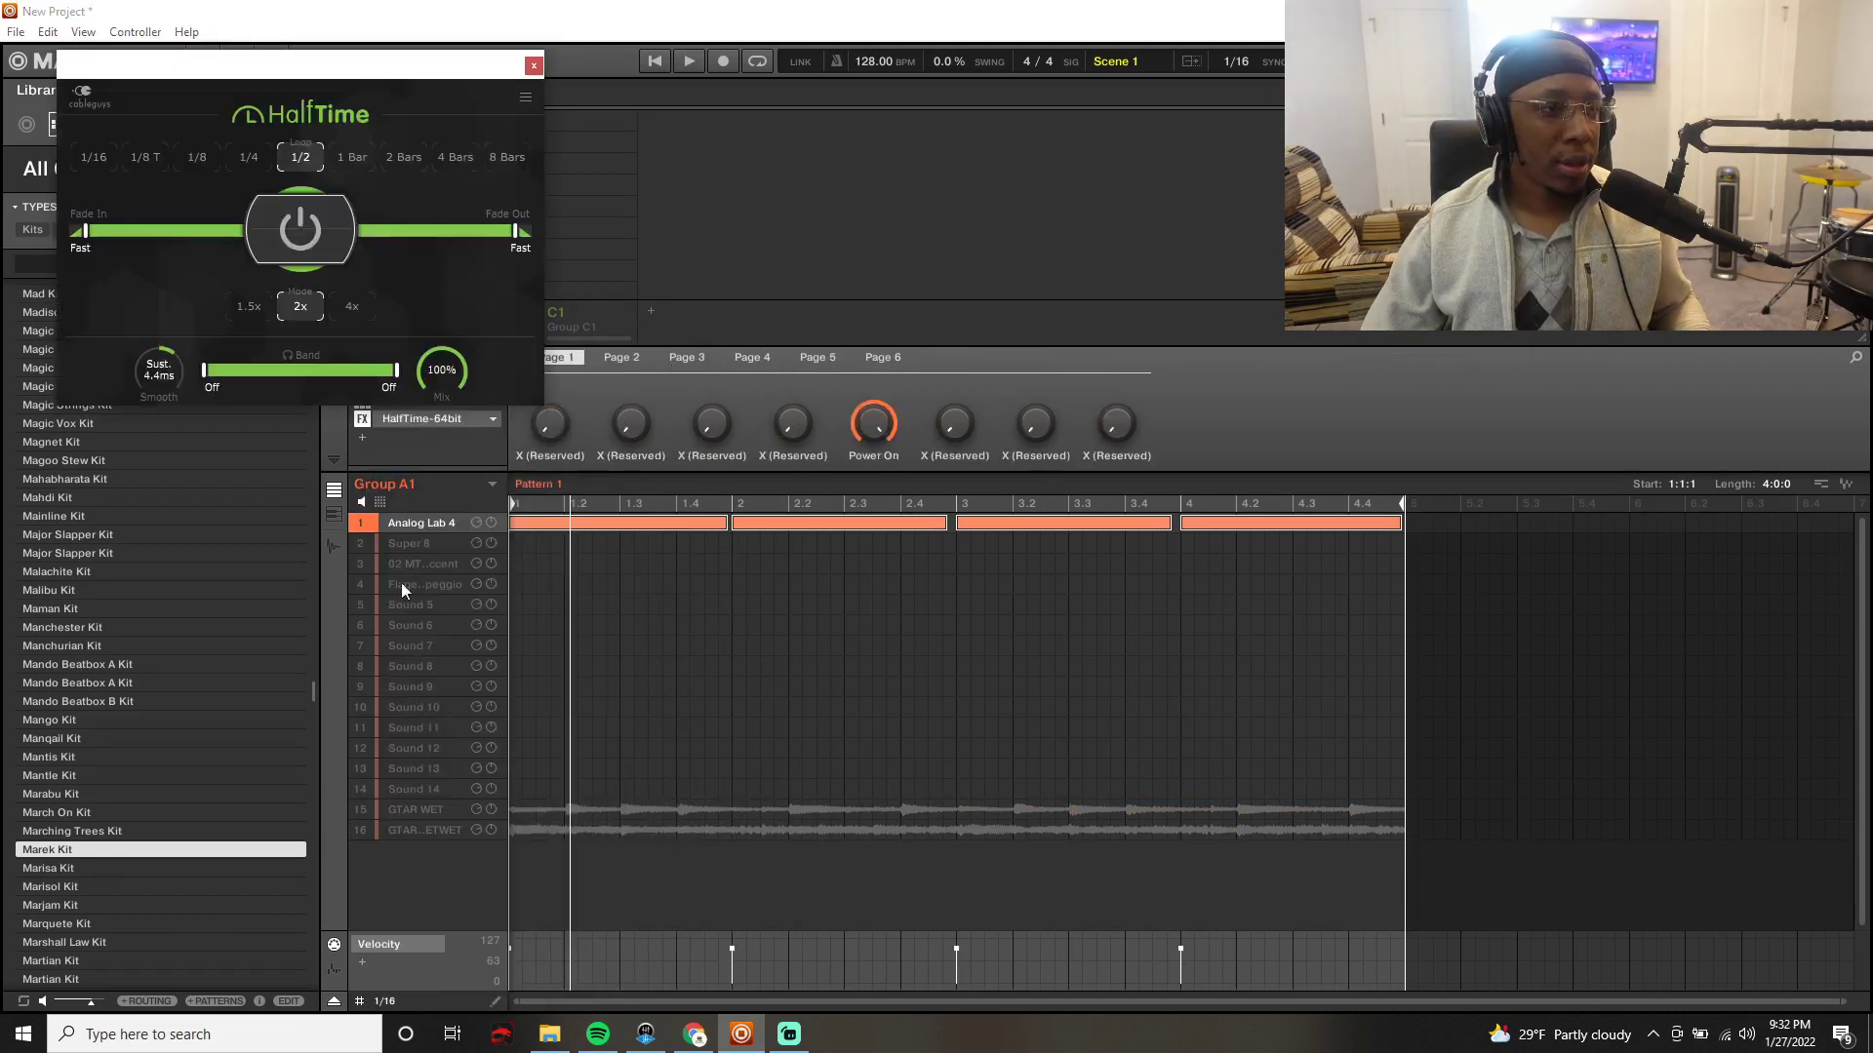
Step: Set HalfTime's Smooth to Swell 461 ms during playback, audition it together with GTAR WET, and close the plug-in window
key(space)
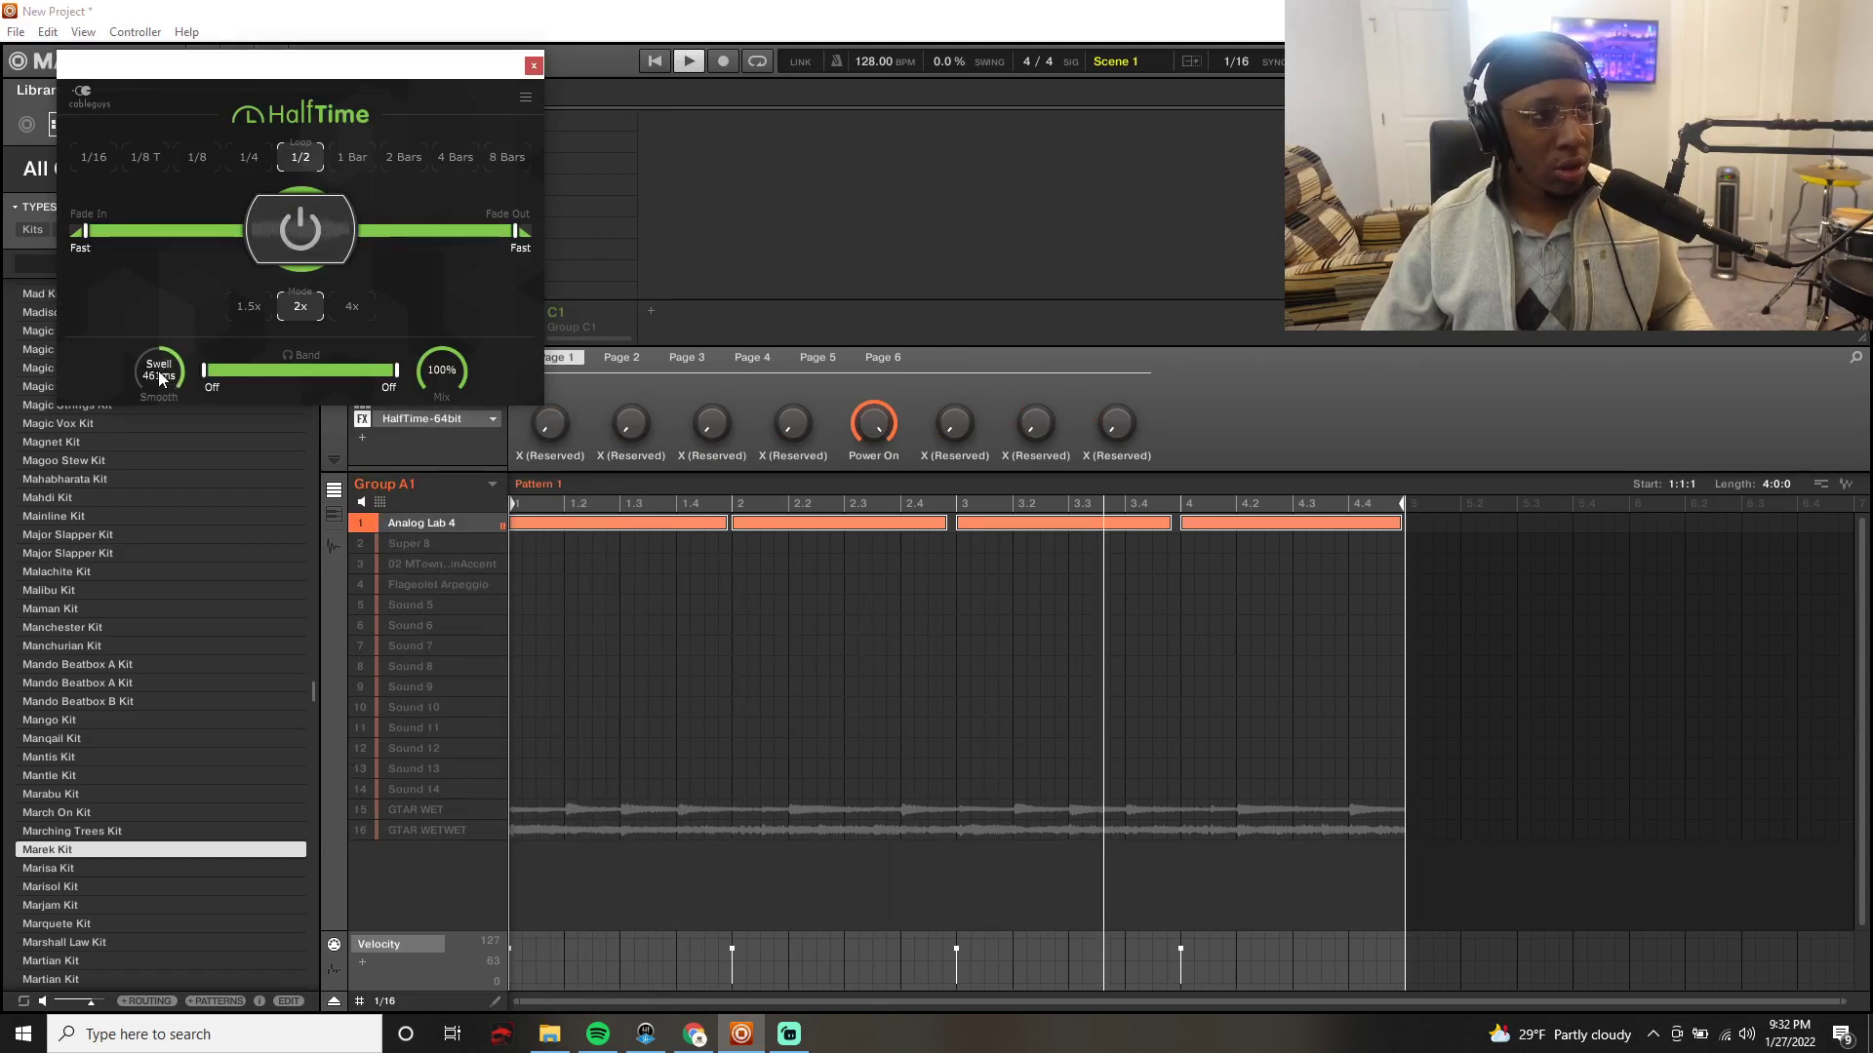
click(359, 812)
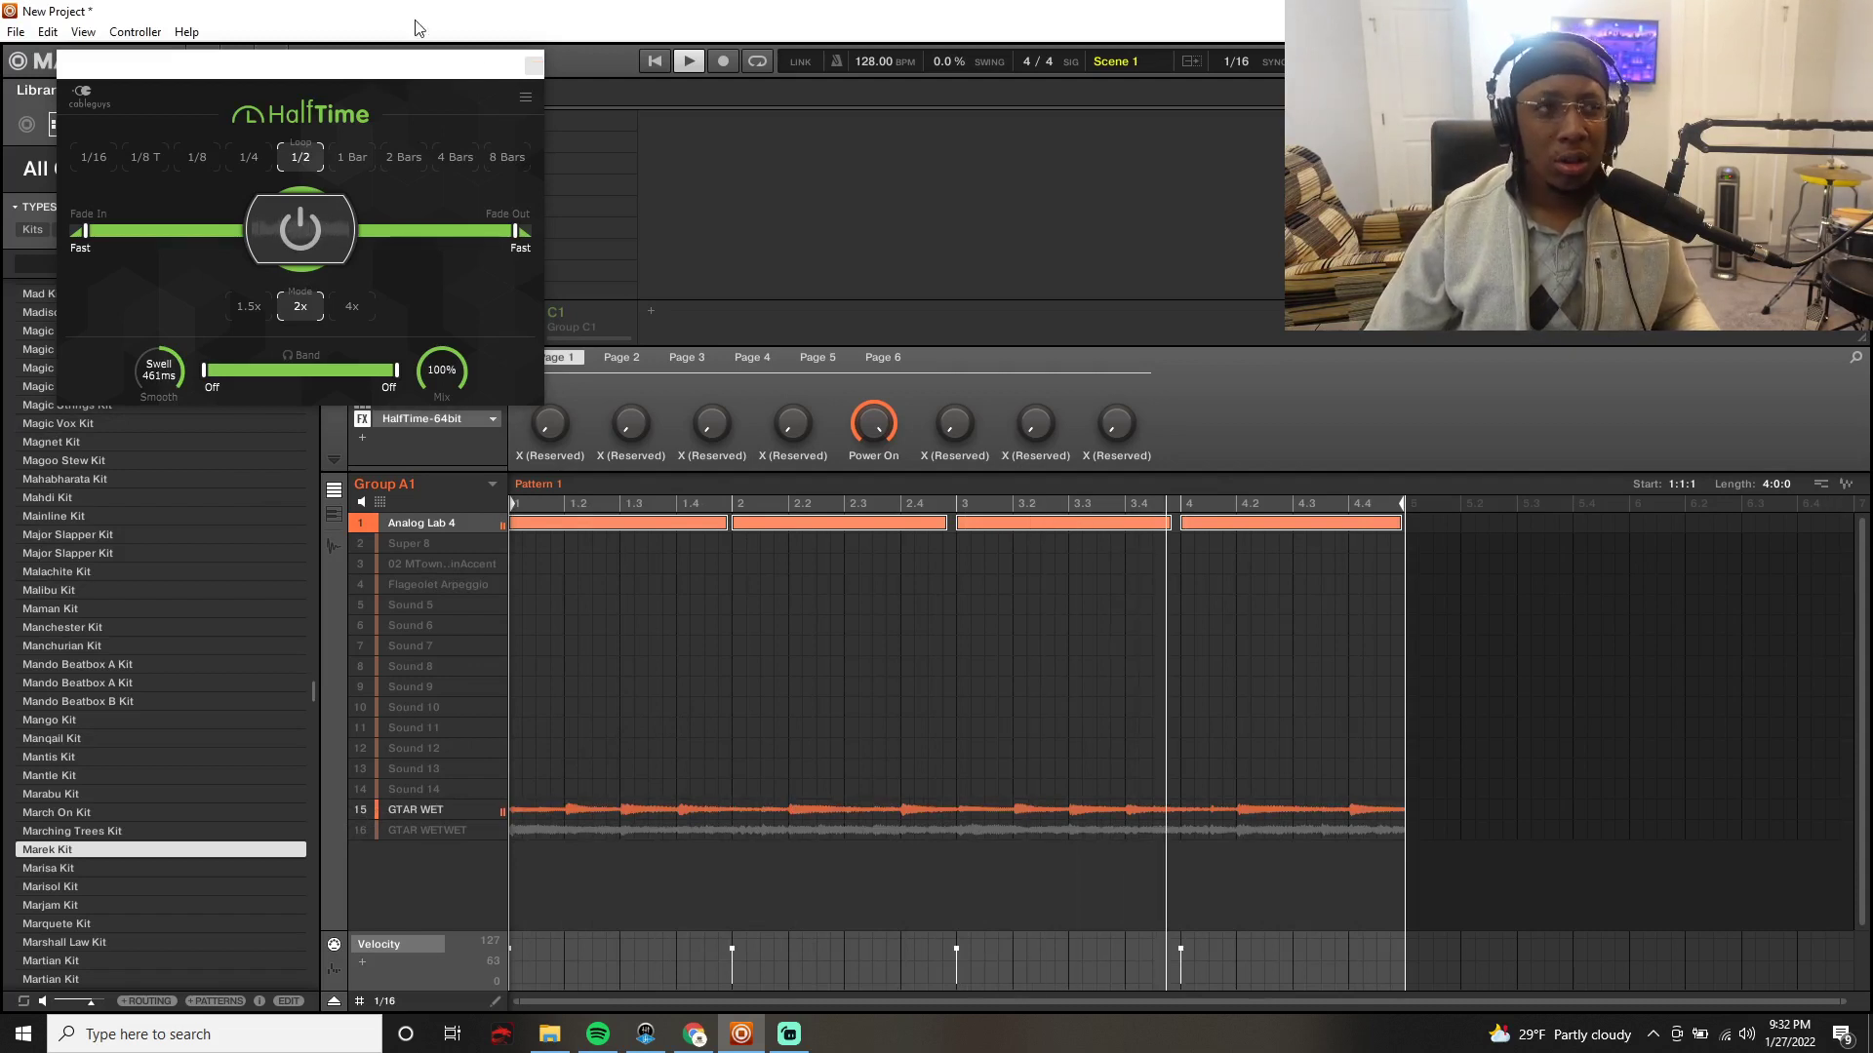
click(534, 66)
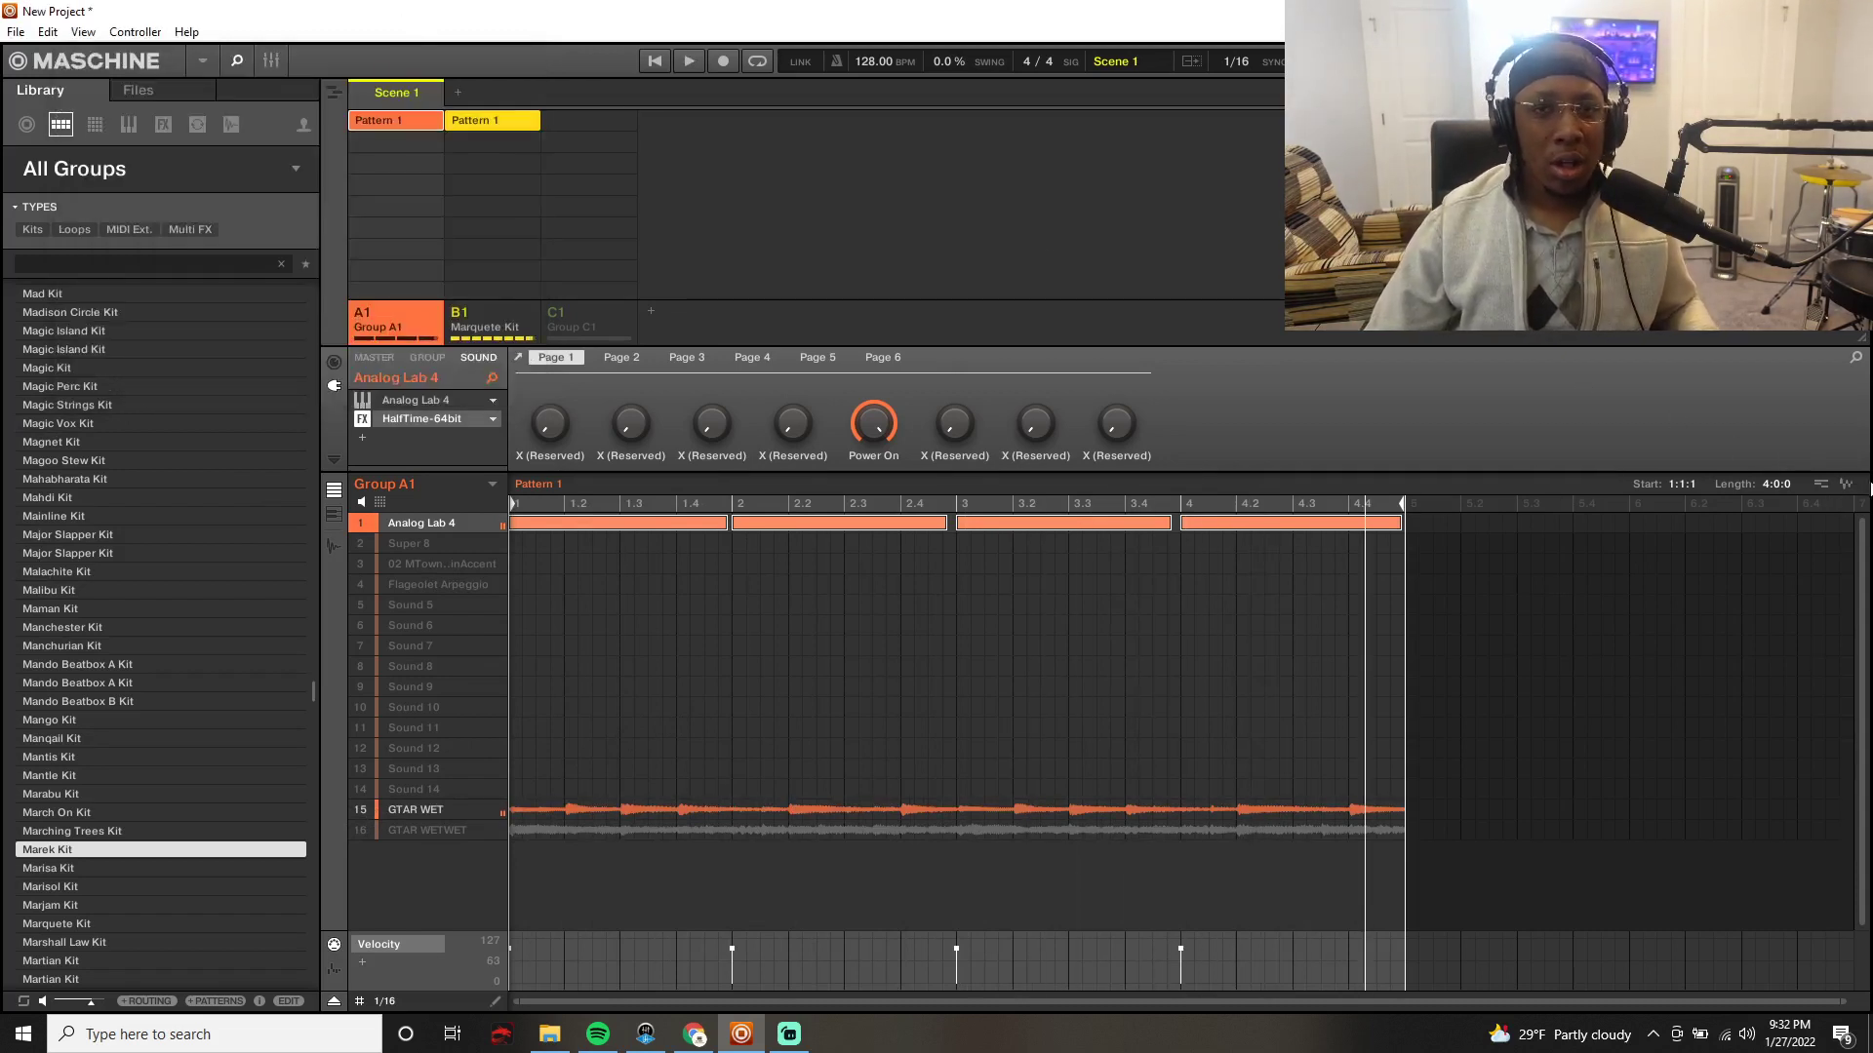
Step: Render the soloed Analog Lab 4 part as audio into sound slot 14, and audition the result together with GTAR WET
click(372, 529)
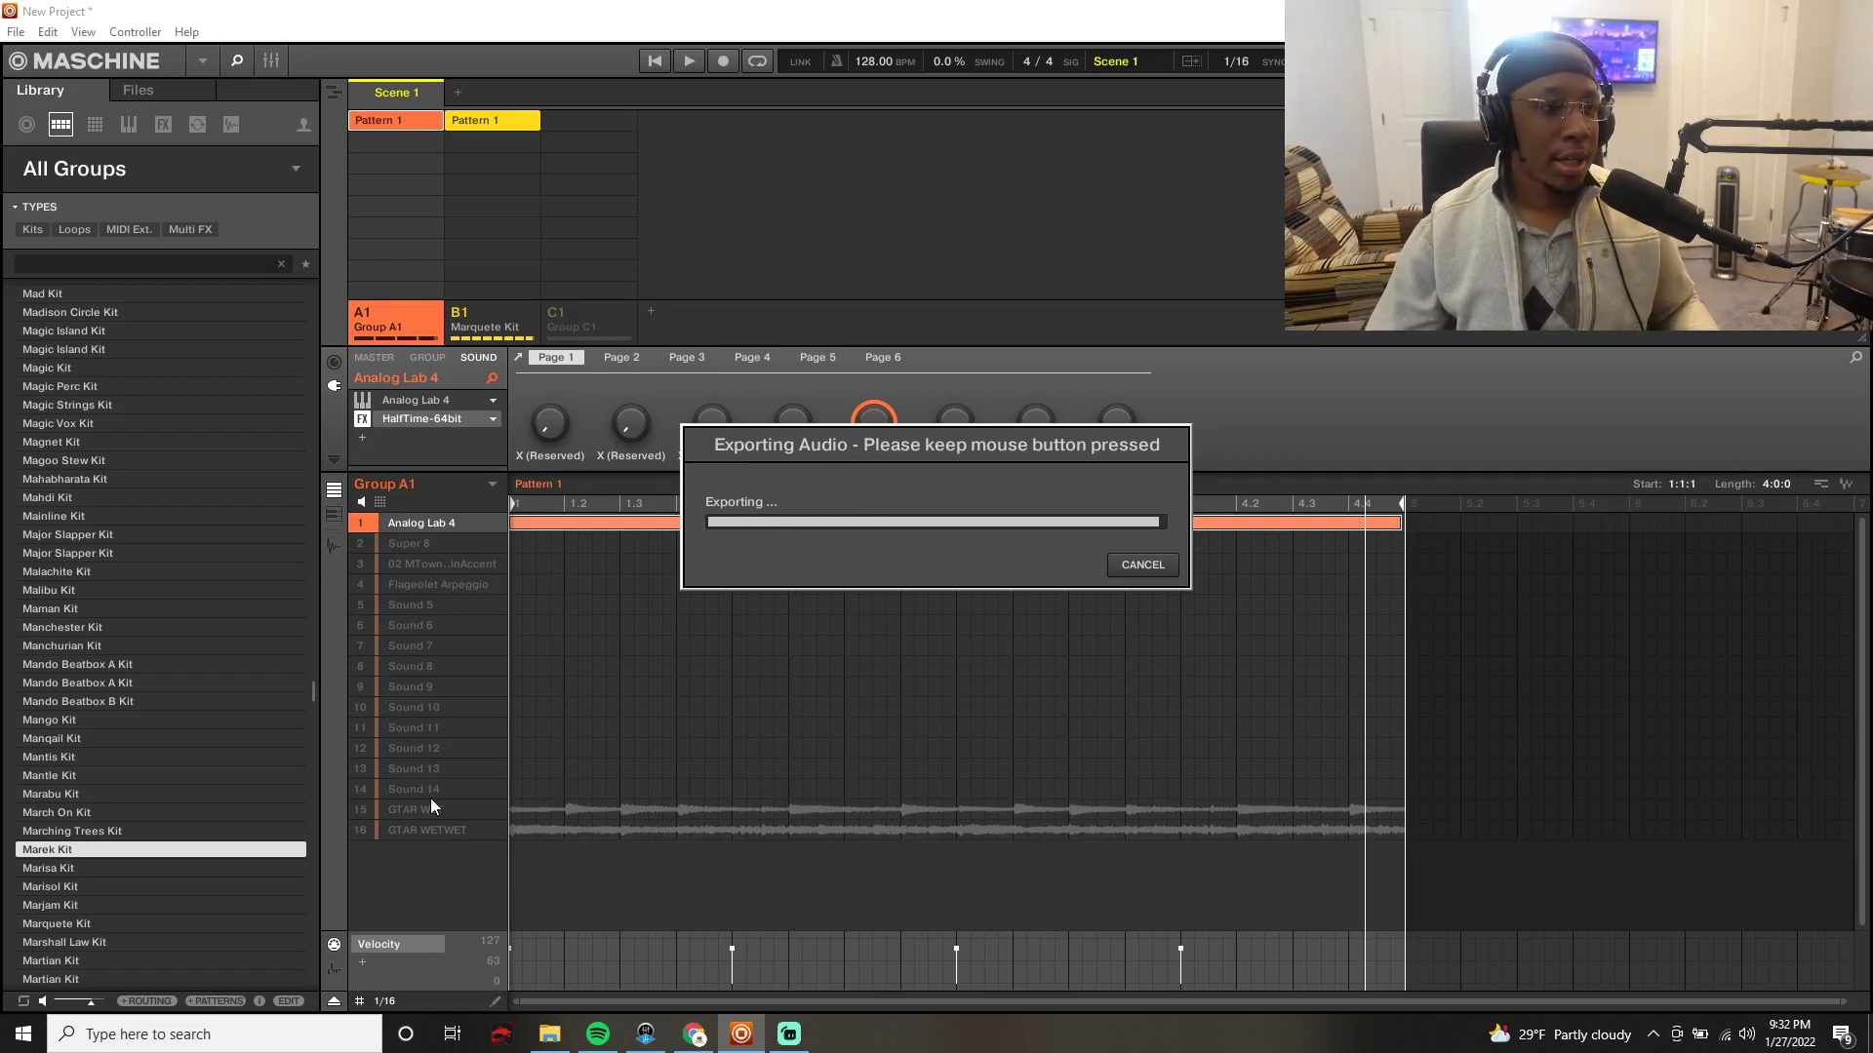
drag(430, 798, 390, 790)
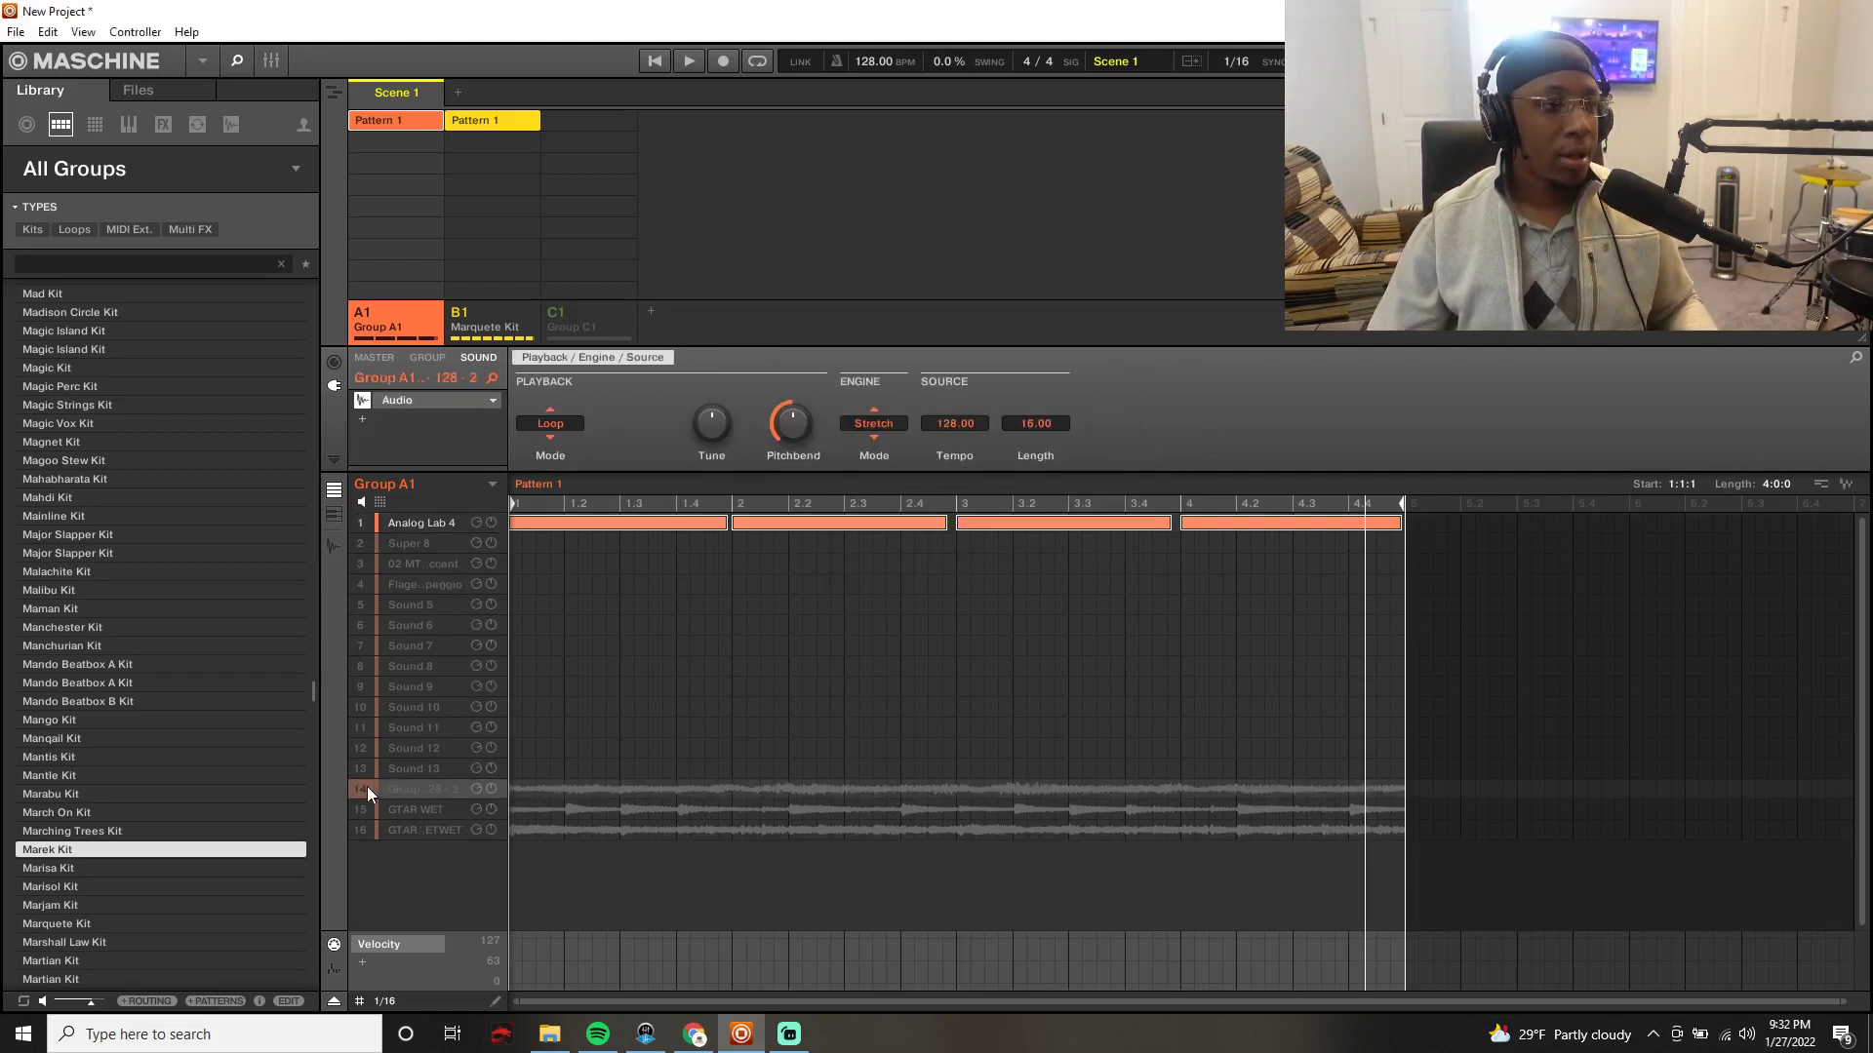
click(368, 790)
key(space)
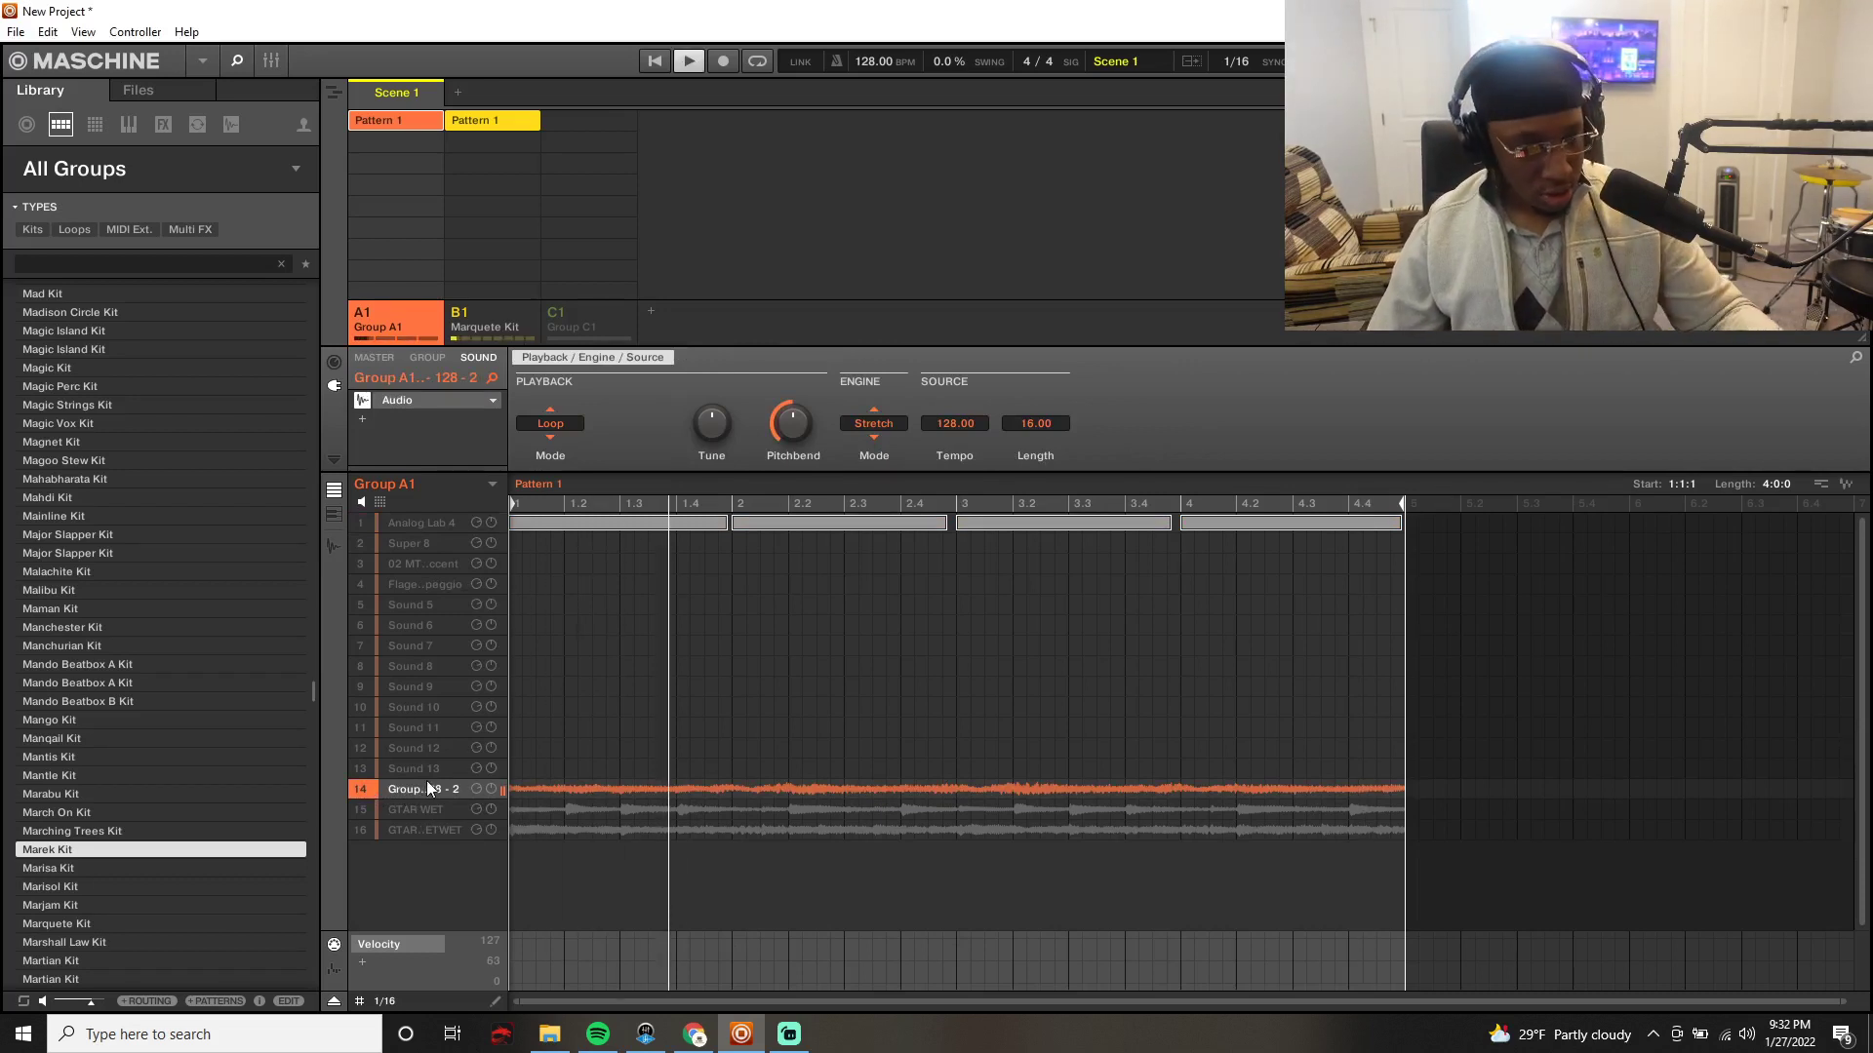
ctrl+click(367, 808)
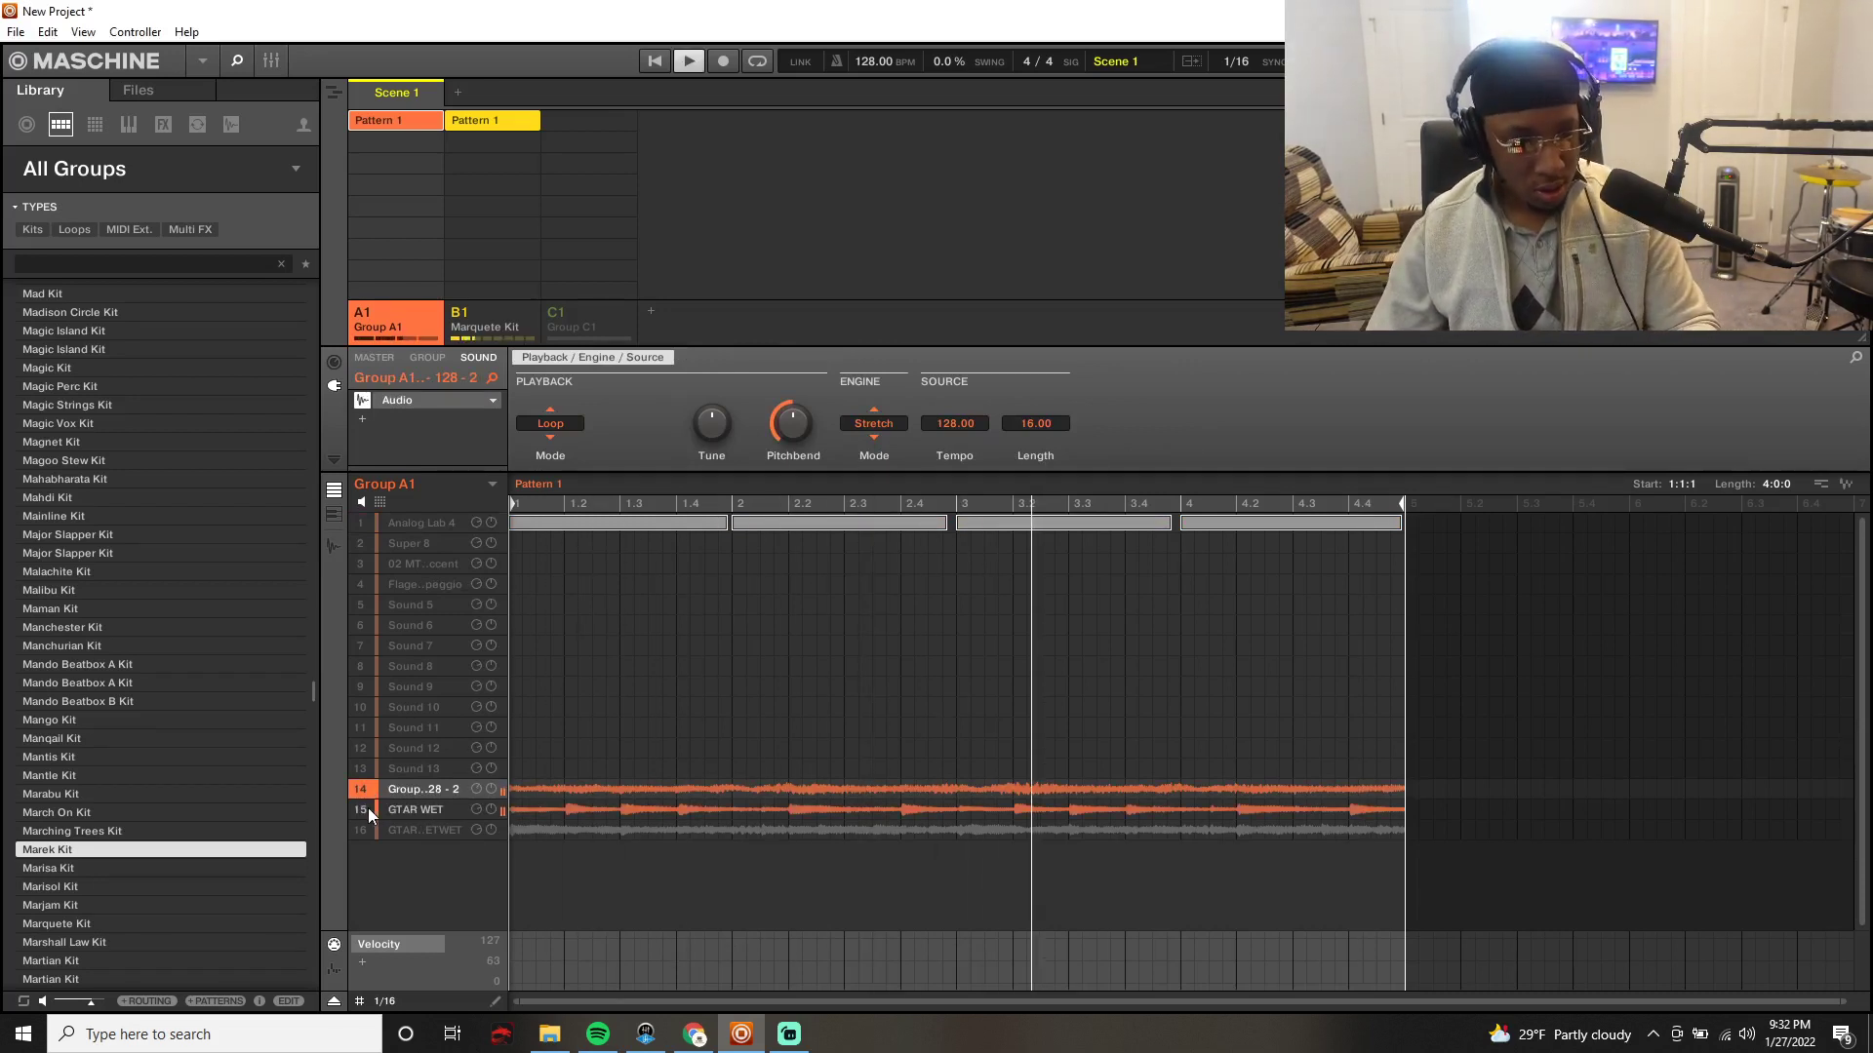
Step: Unmute GTAR WETWET to audition it with the rendered part and GTAR WET, and delete all the Analog Lab 4 notes
ctrl+click(364, 827)
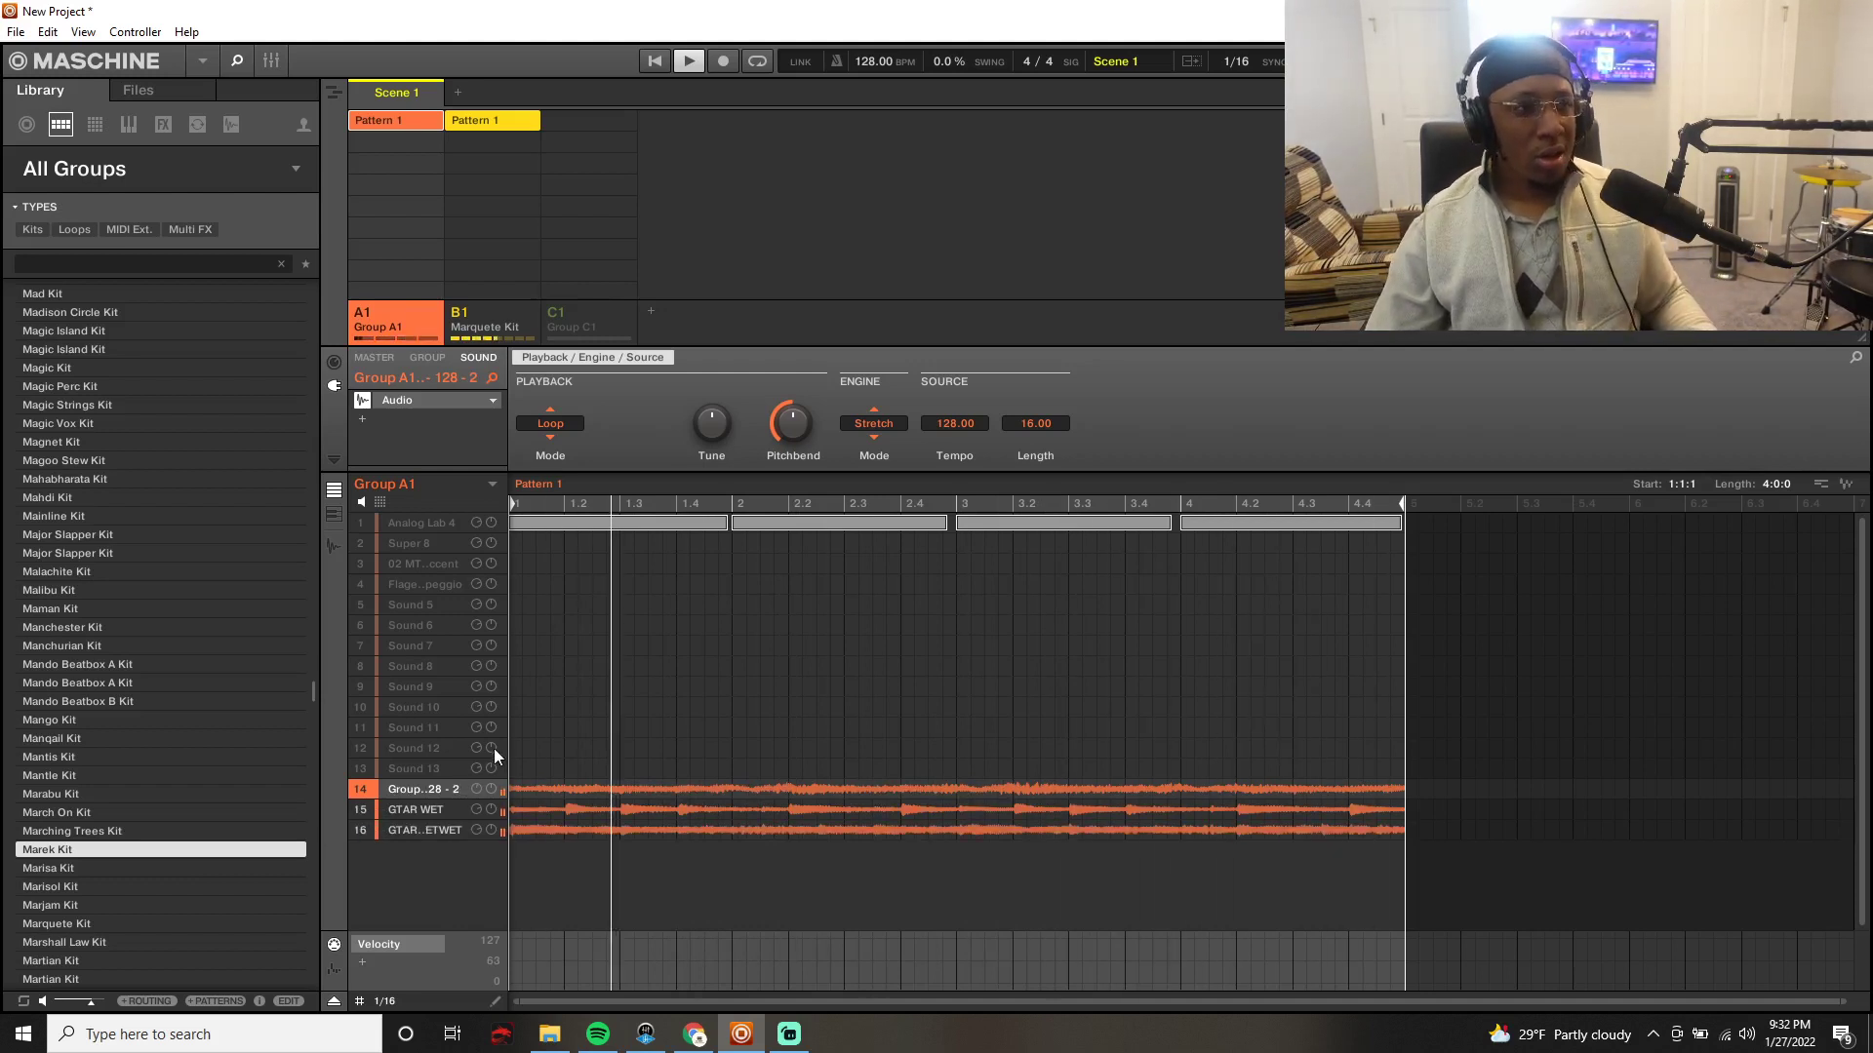
drag(1496, 552, 486, 454)
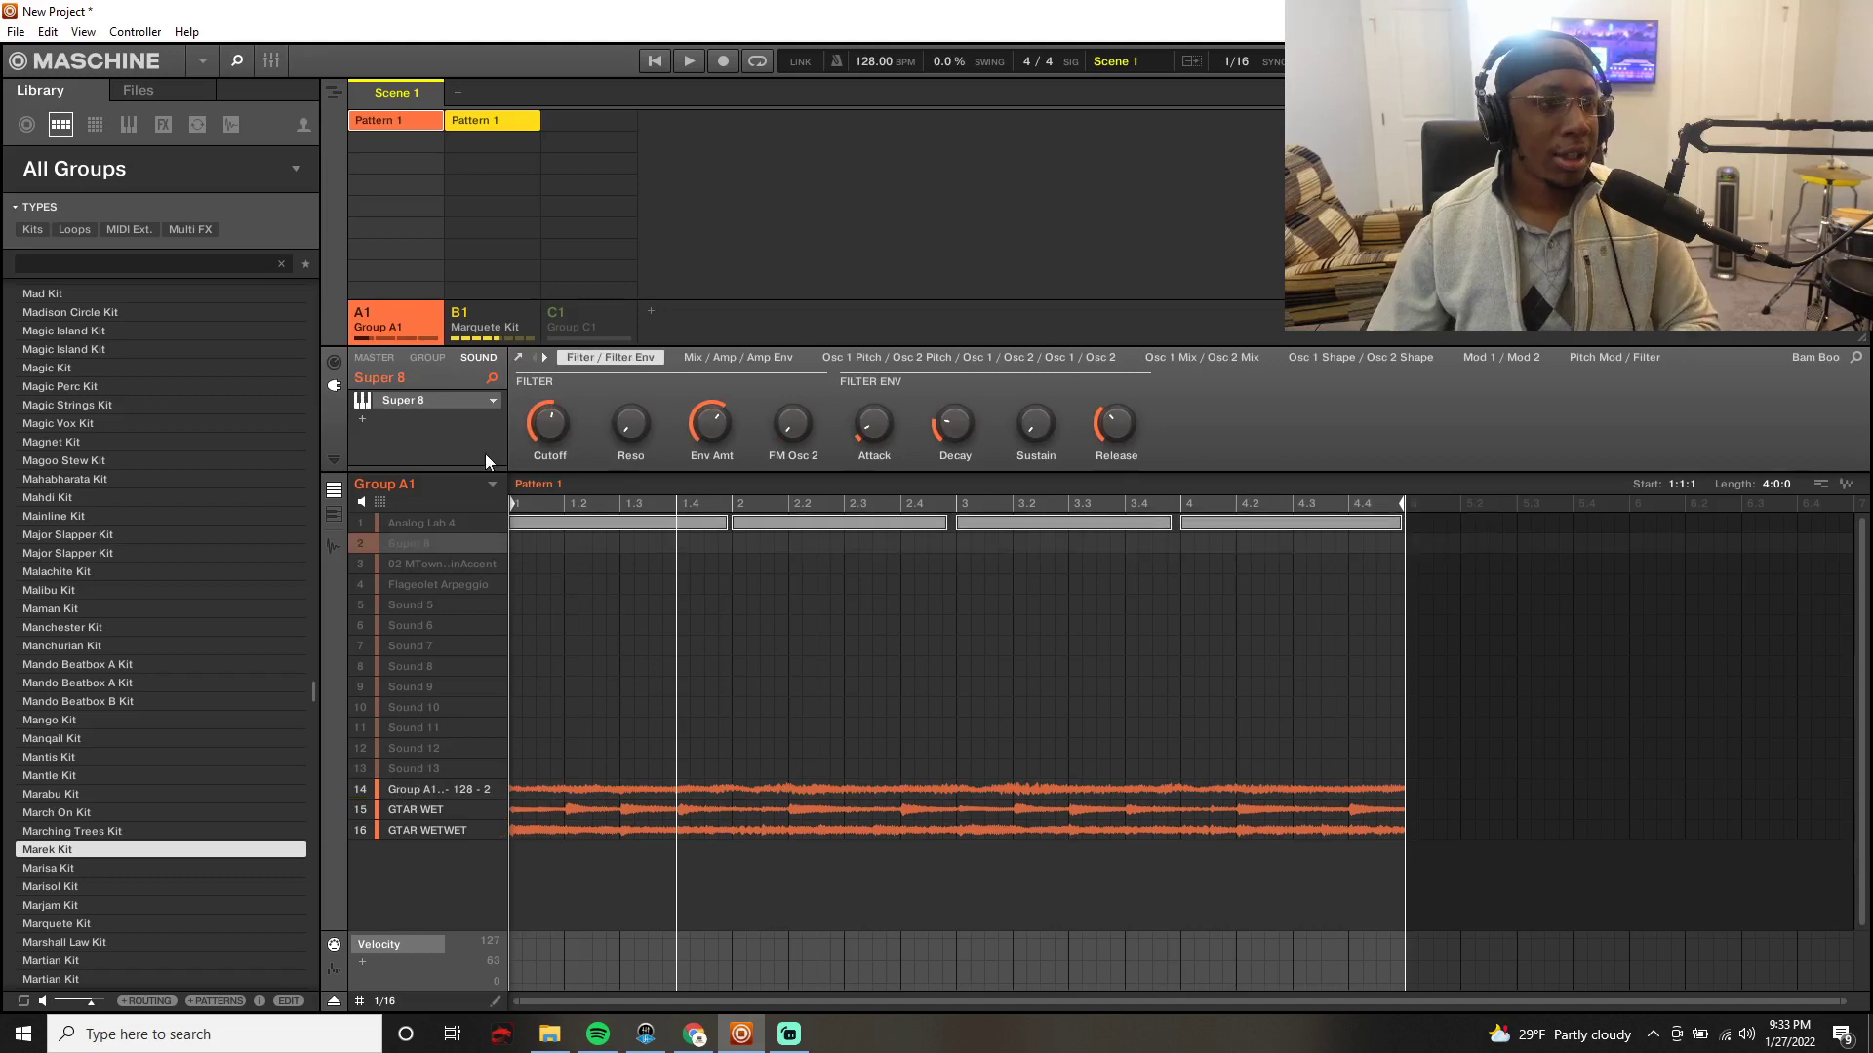
key(Delete)
Step: Solo the Super 8 sound, bring GTAR WET in alongside it, and play the pattern
click(353, 547)
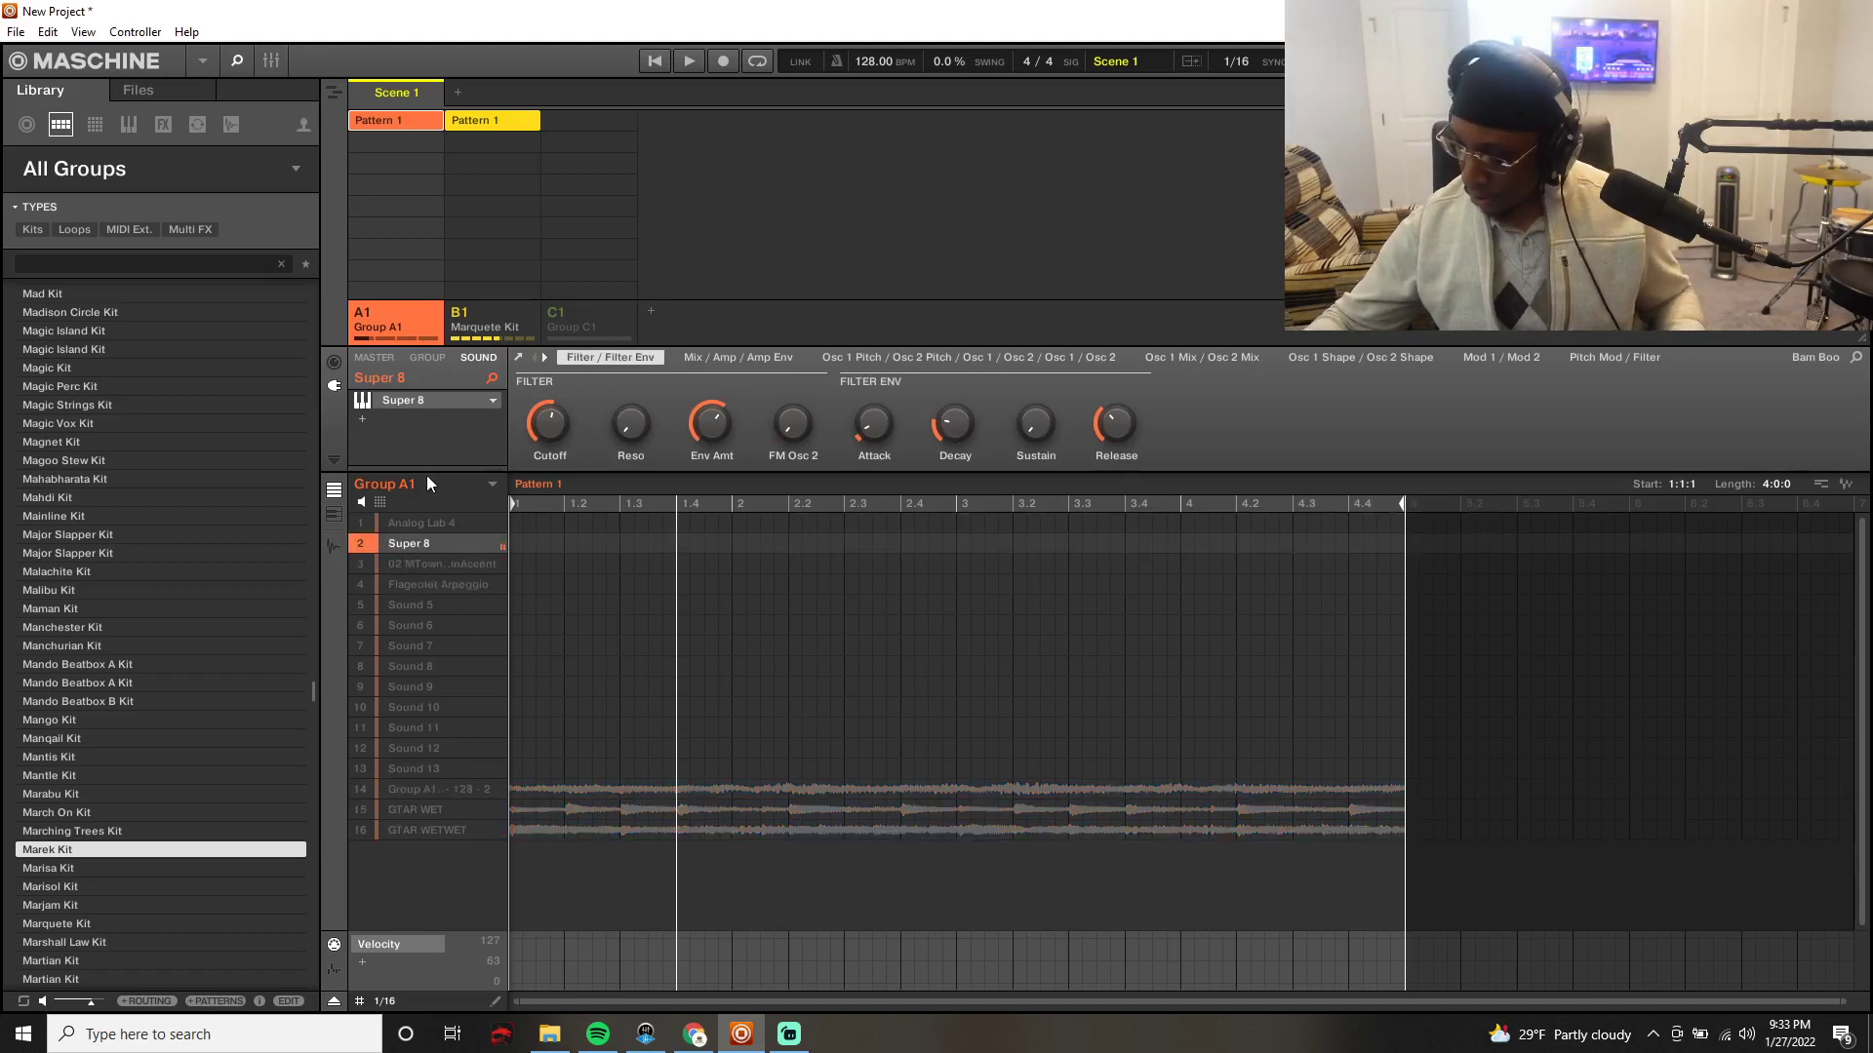
key(space)
key(space)
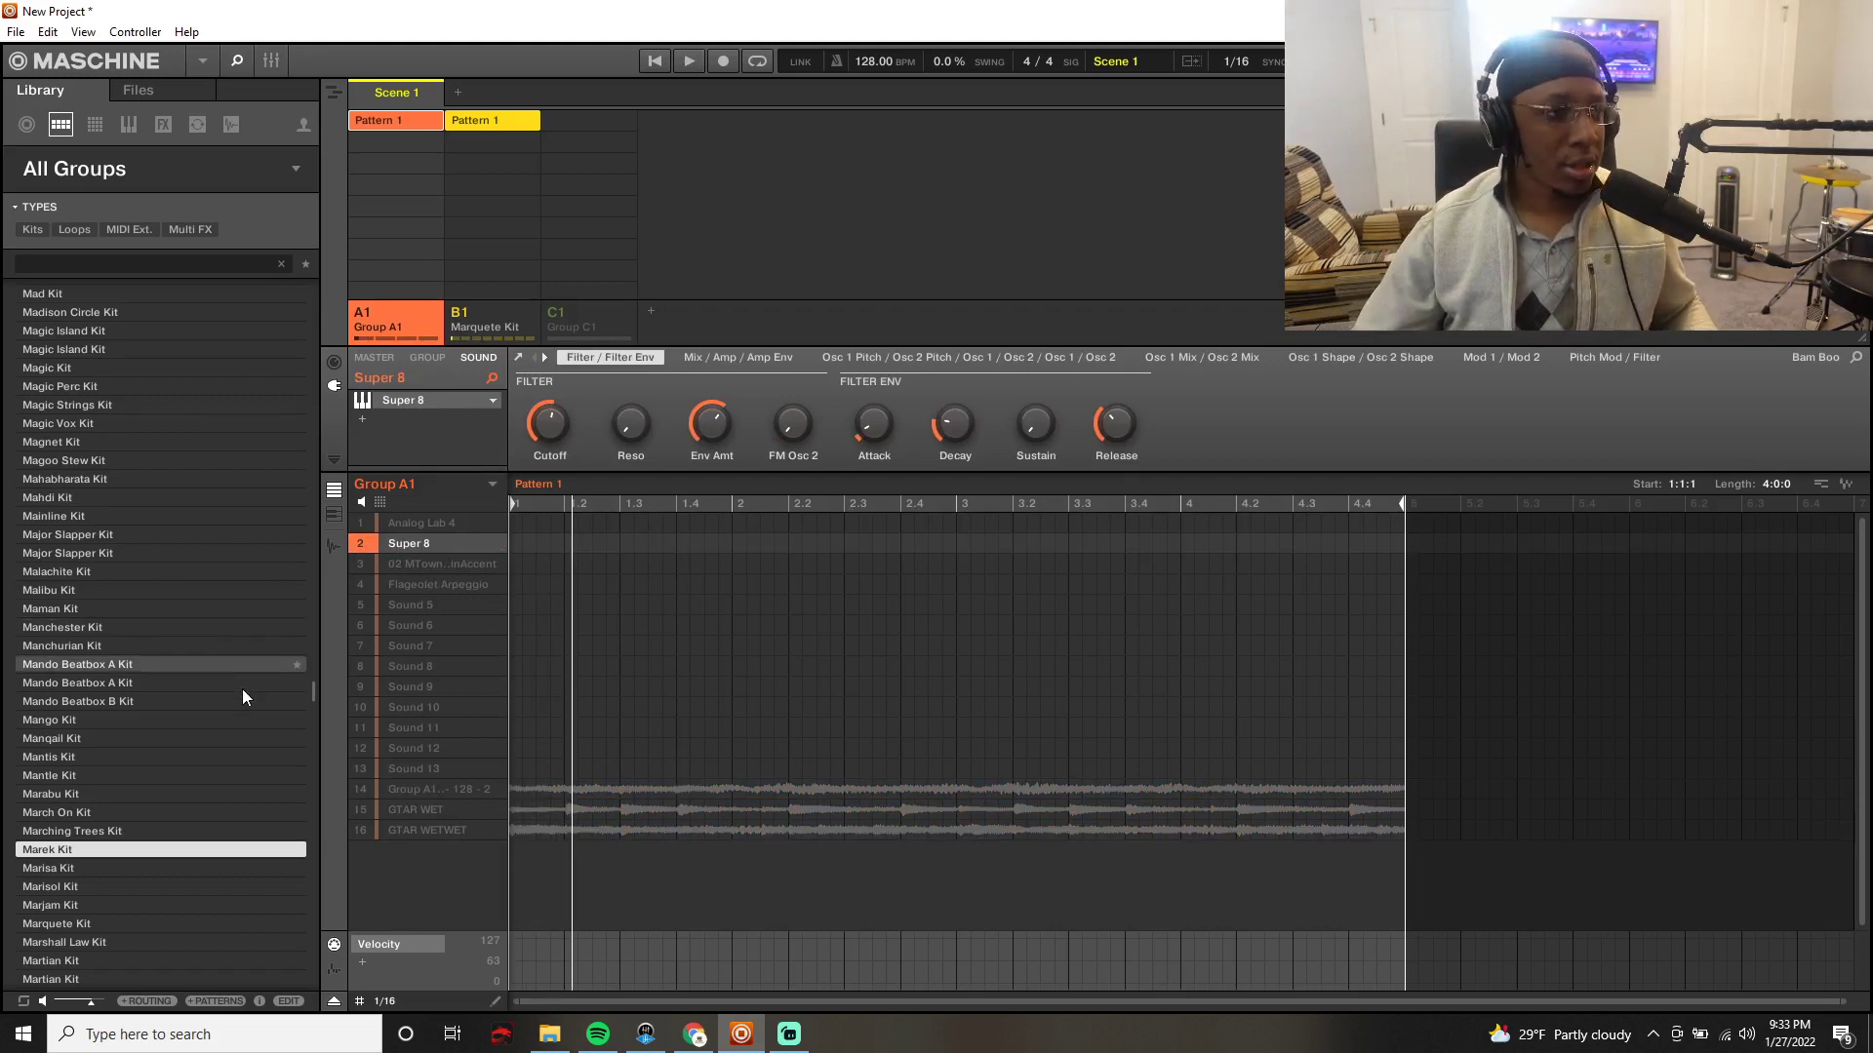
click(365, 812)
key(space)
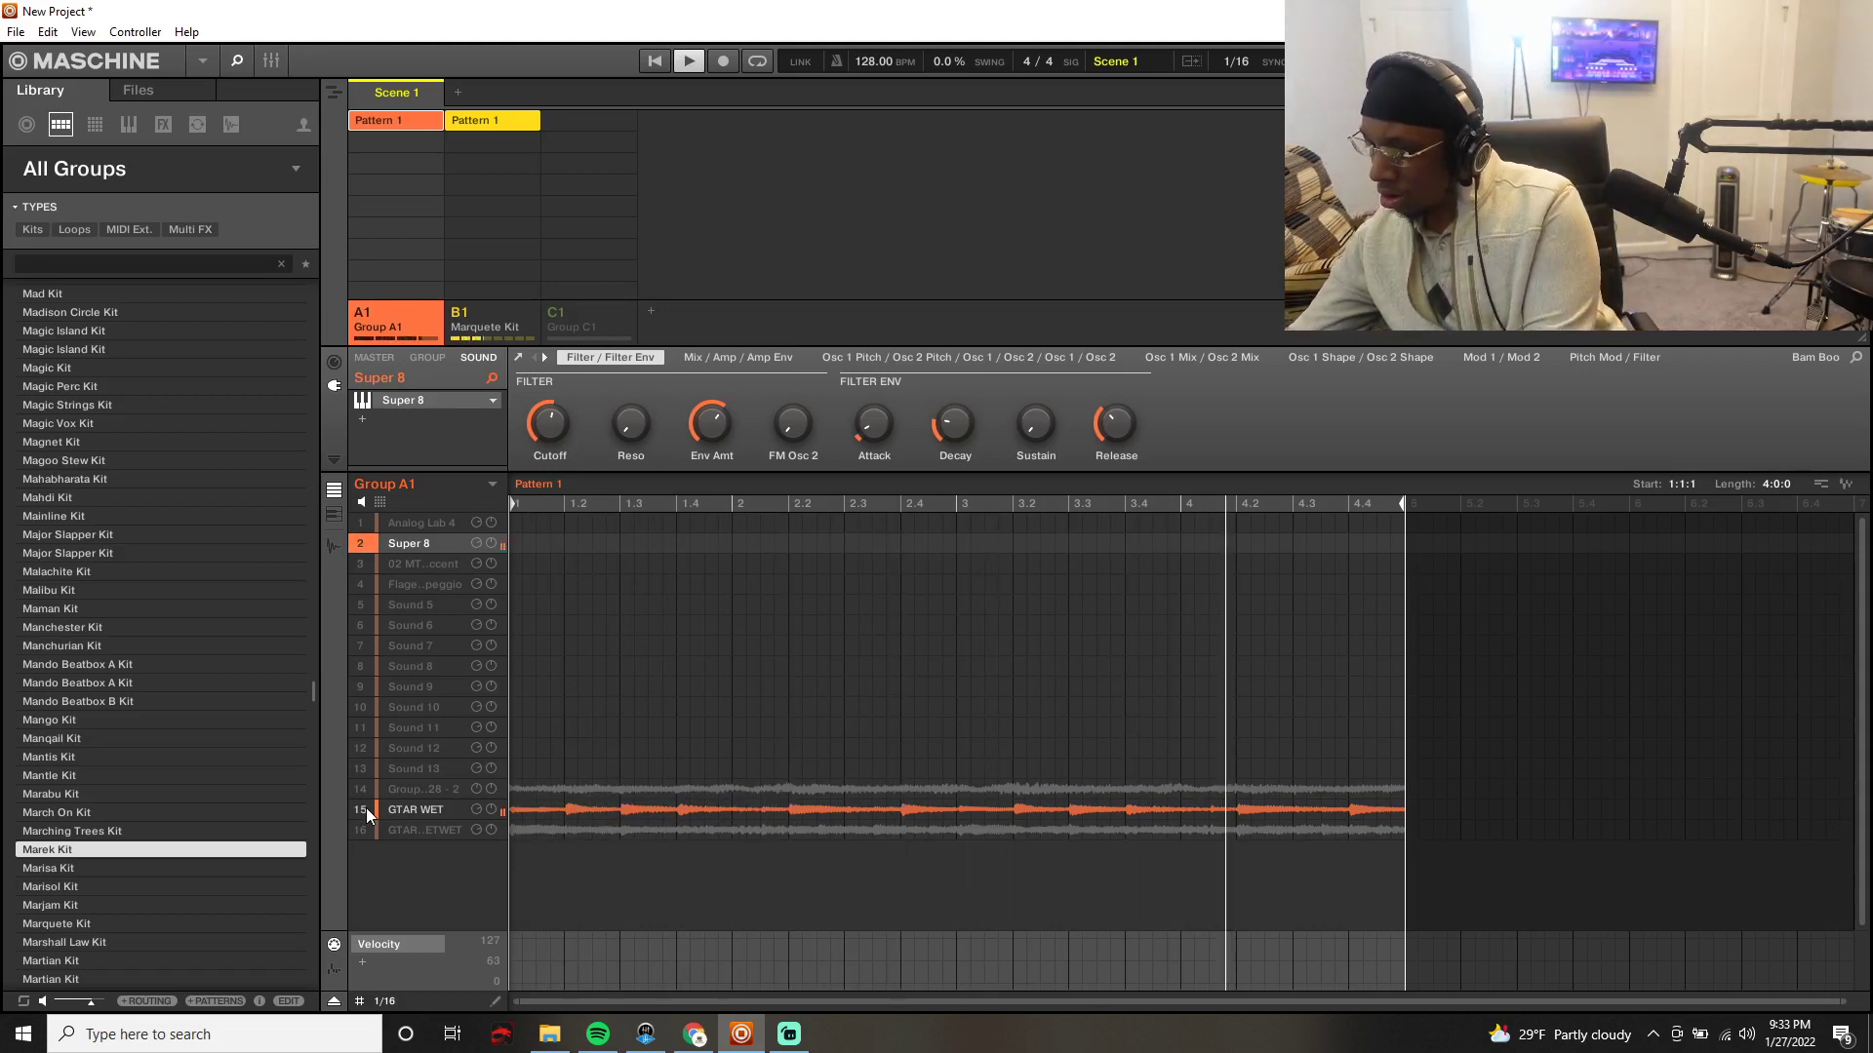
Step: Record a four-bar Super 8 part over GTAR WET, undoing the first take and recording a new one
key(r)
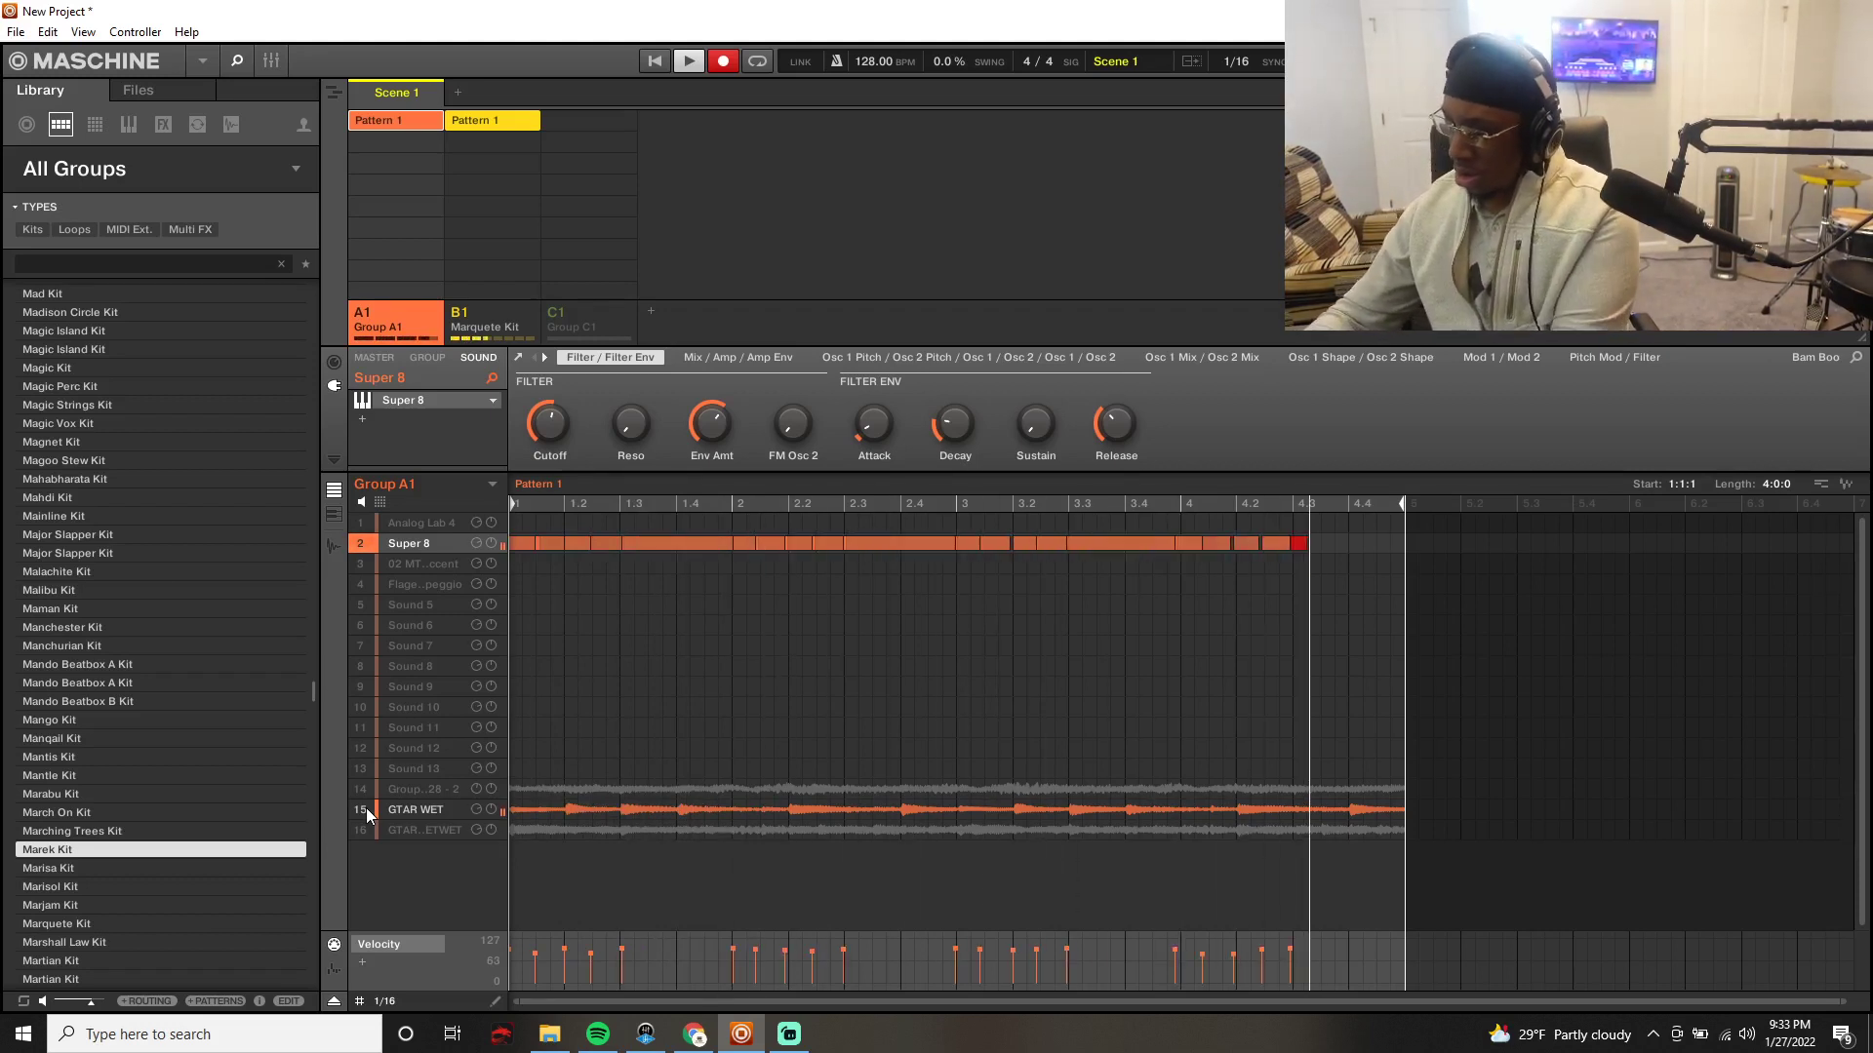
key(space)
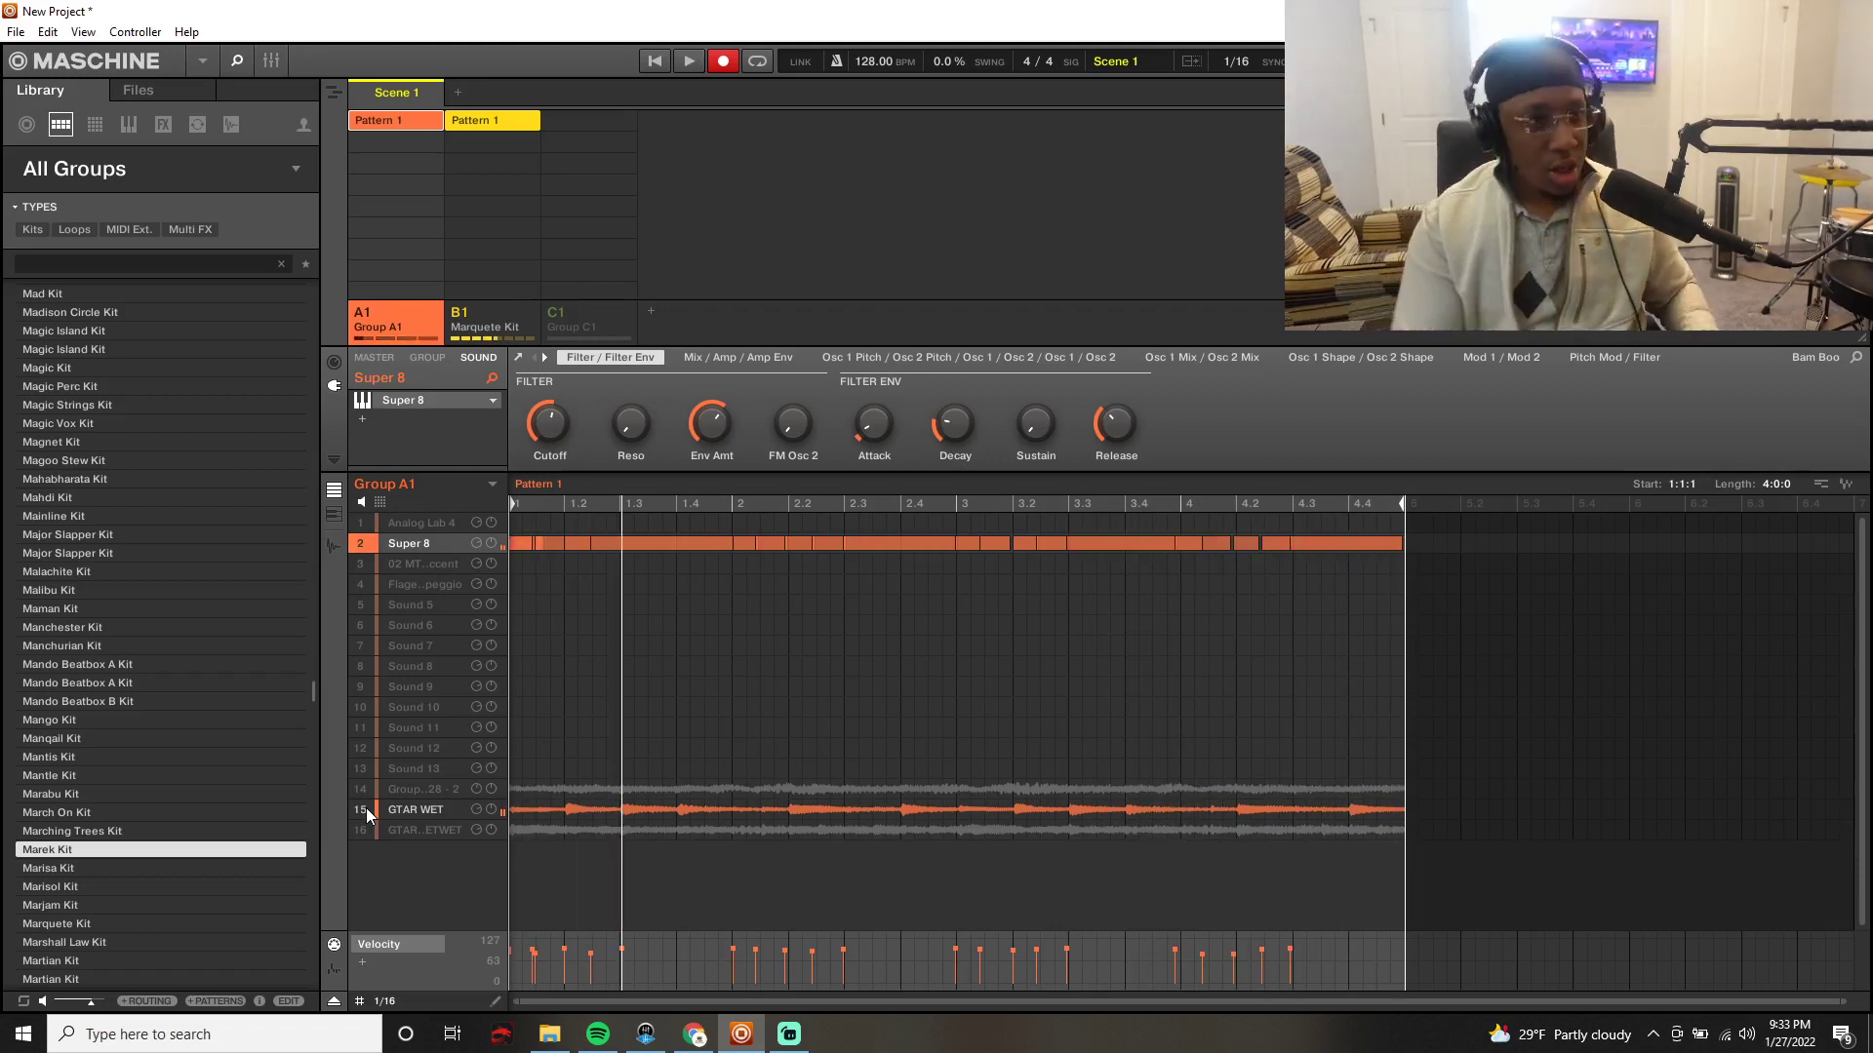
key(space)
key(ctrl+z)
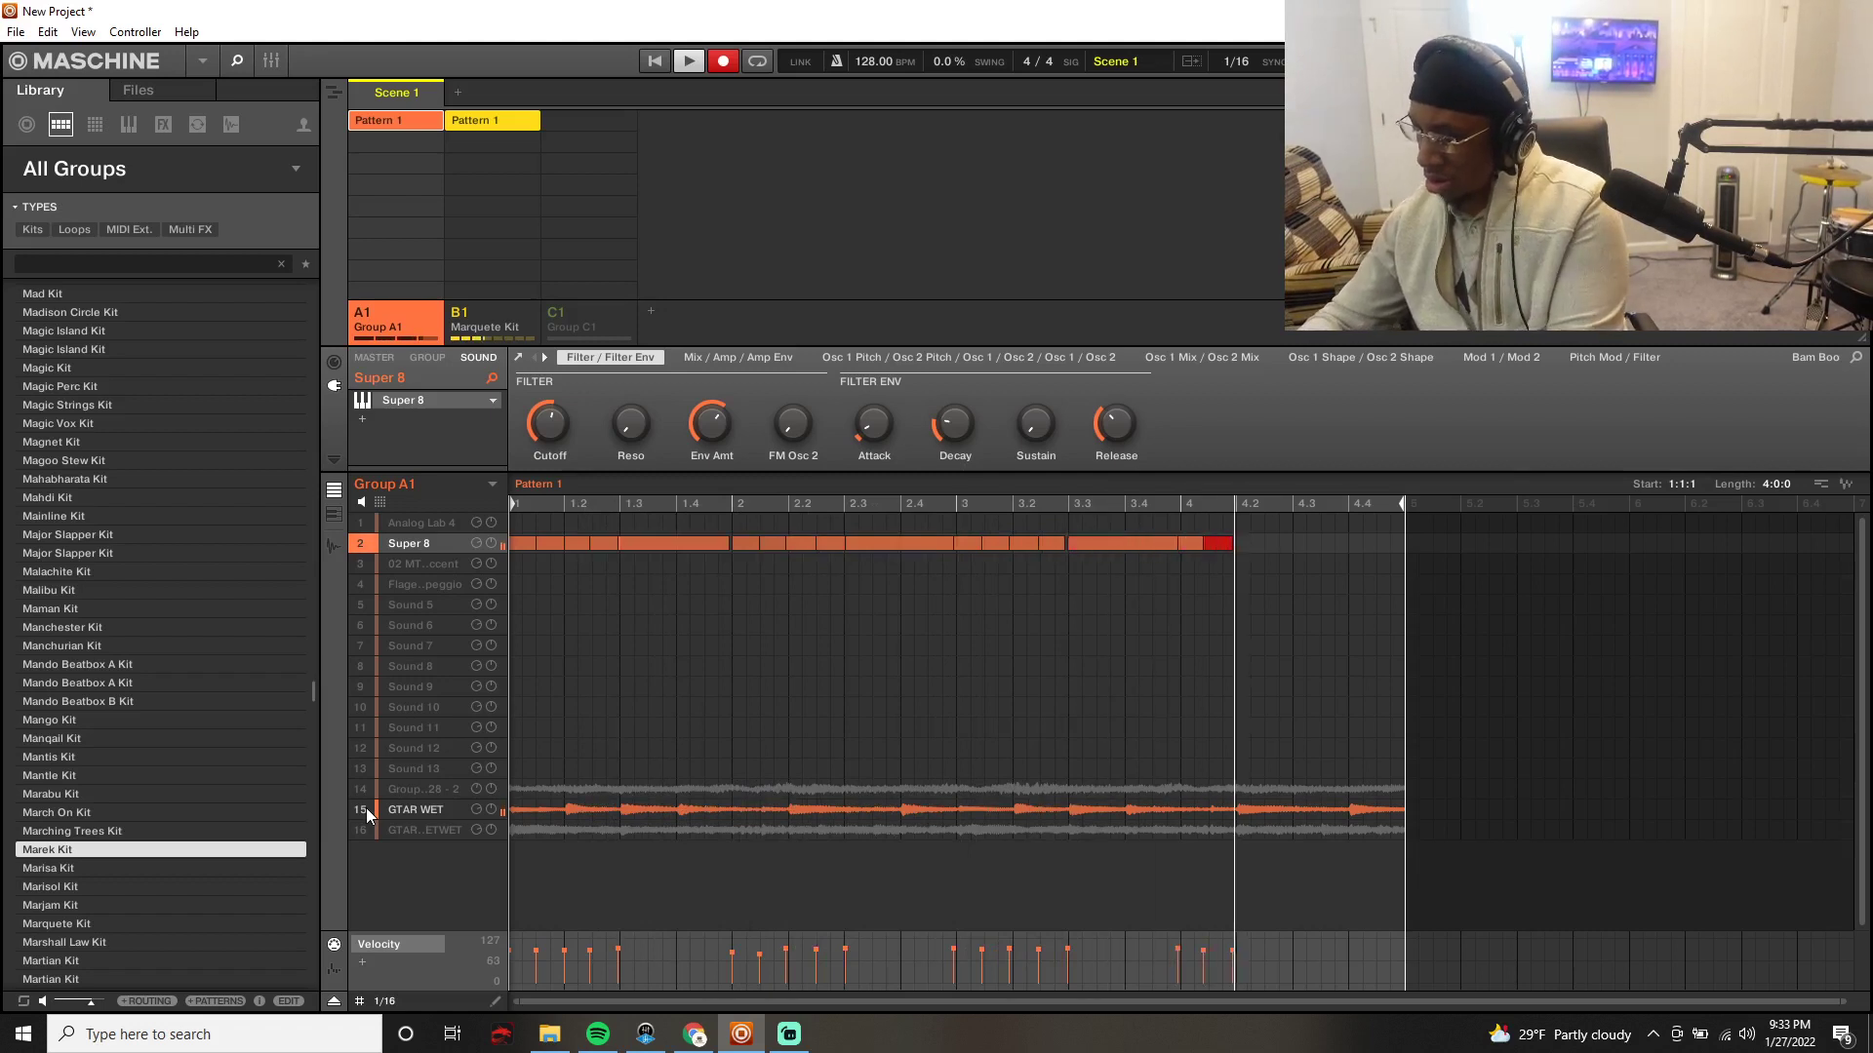
key(ctrl+r)
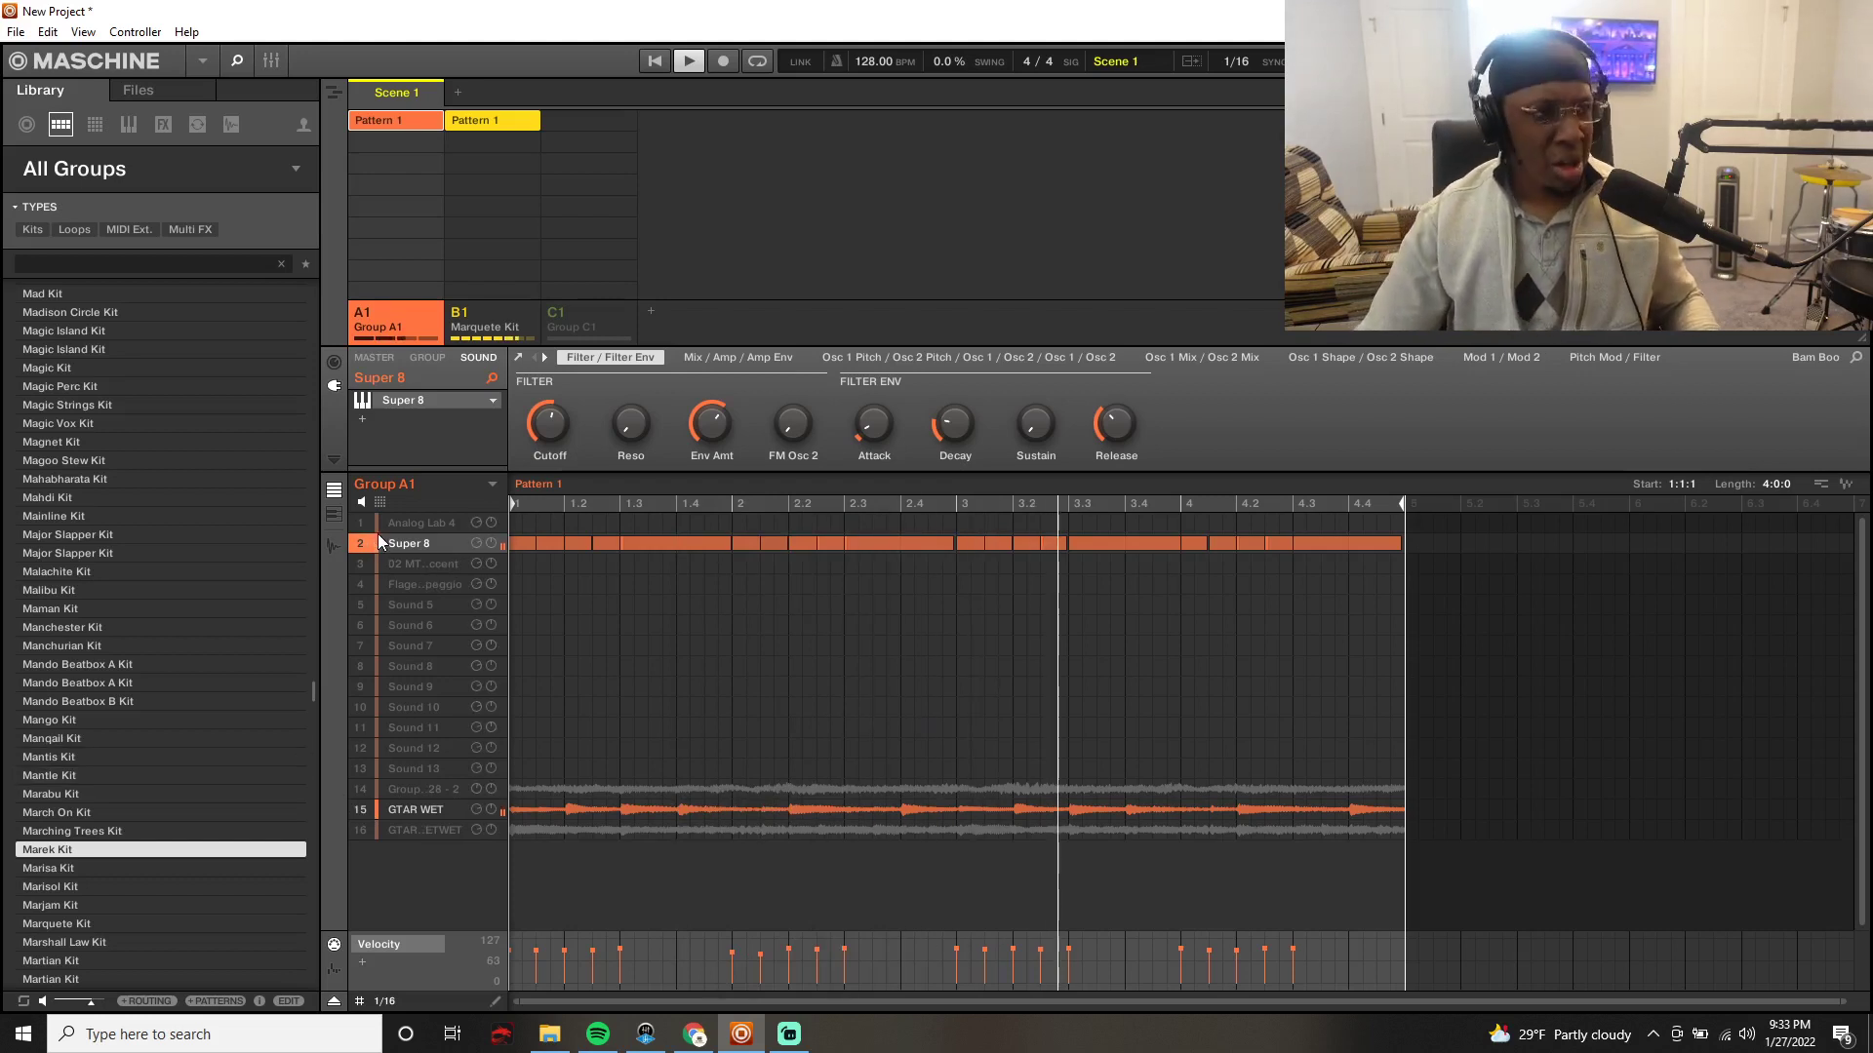
key(space)
click(363, 419)
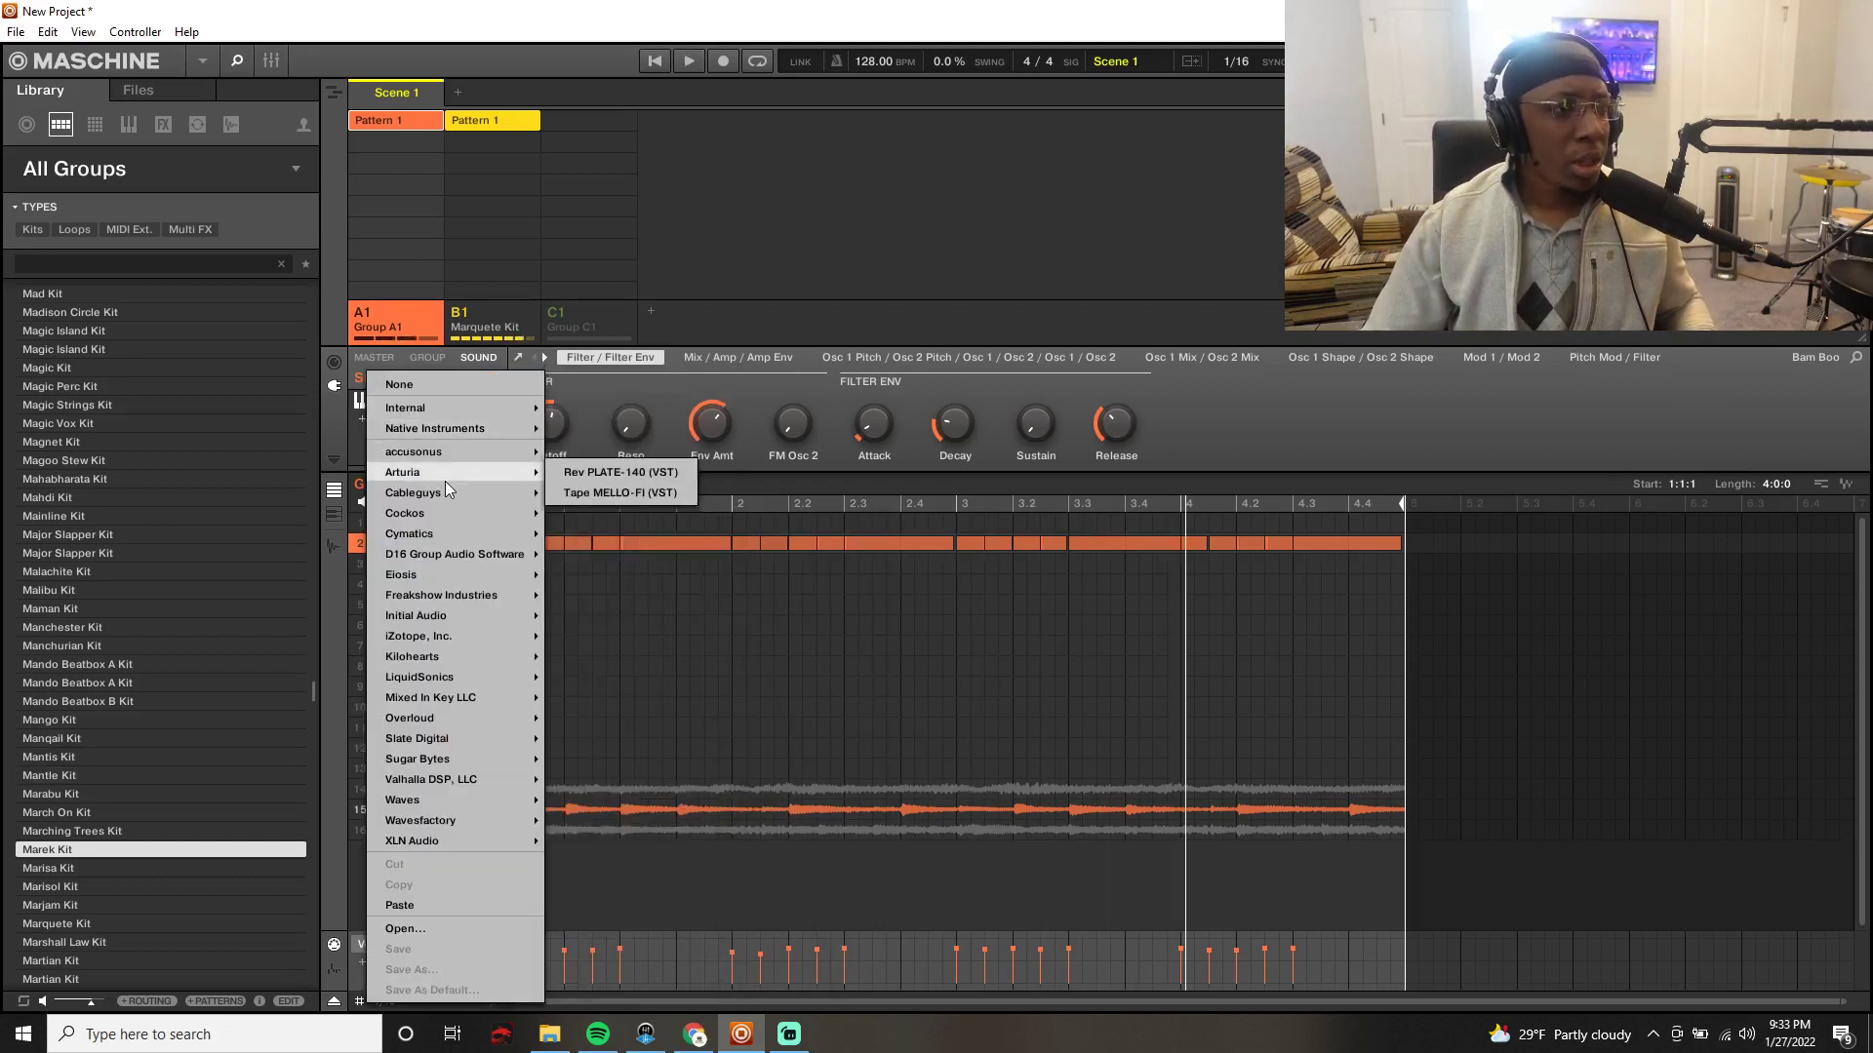
mouse_move(485, 494)
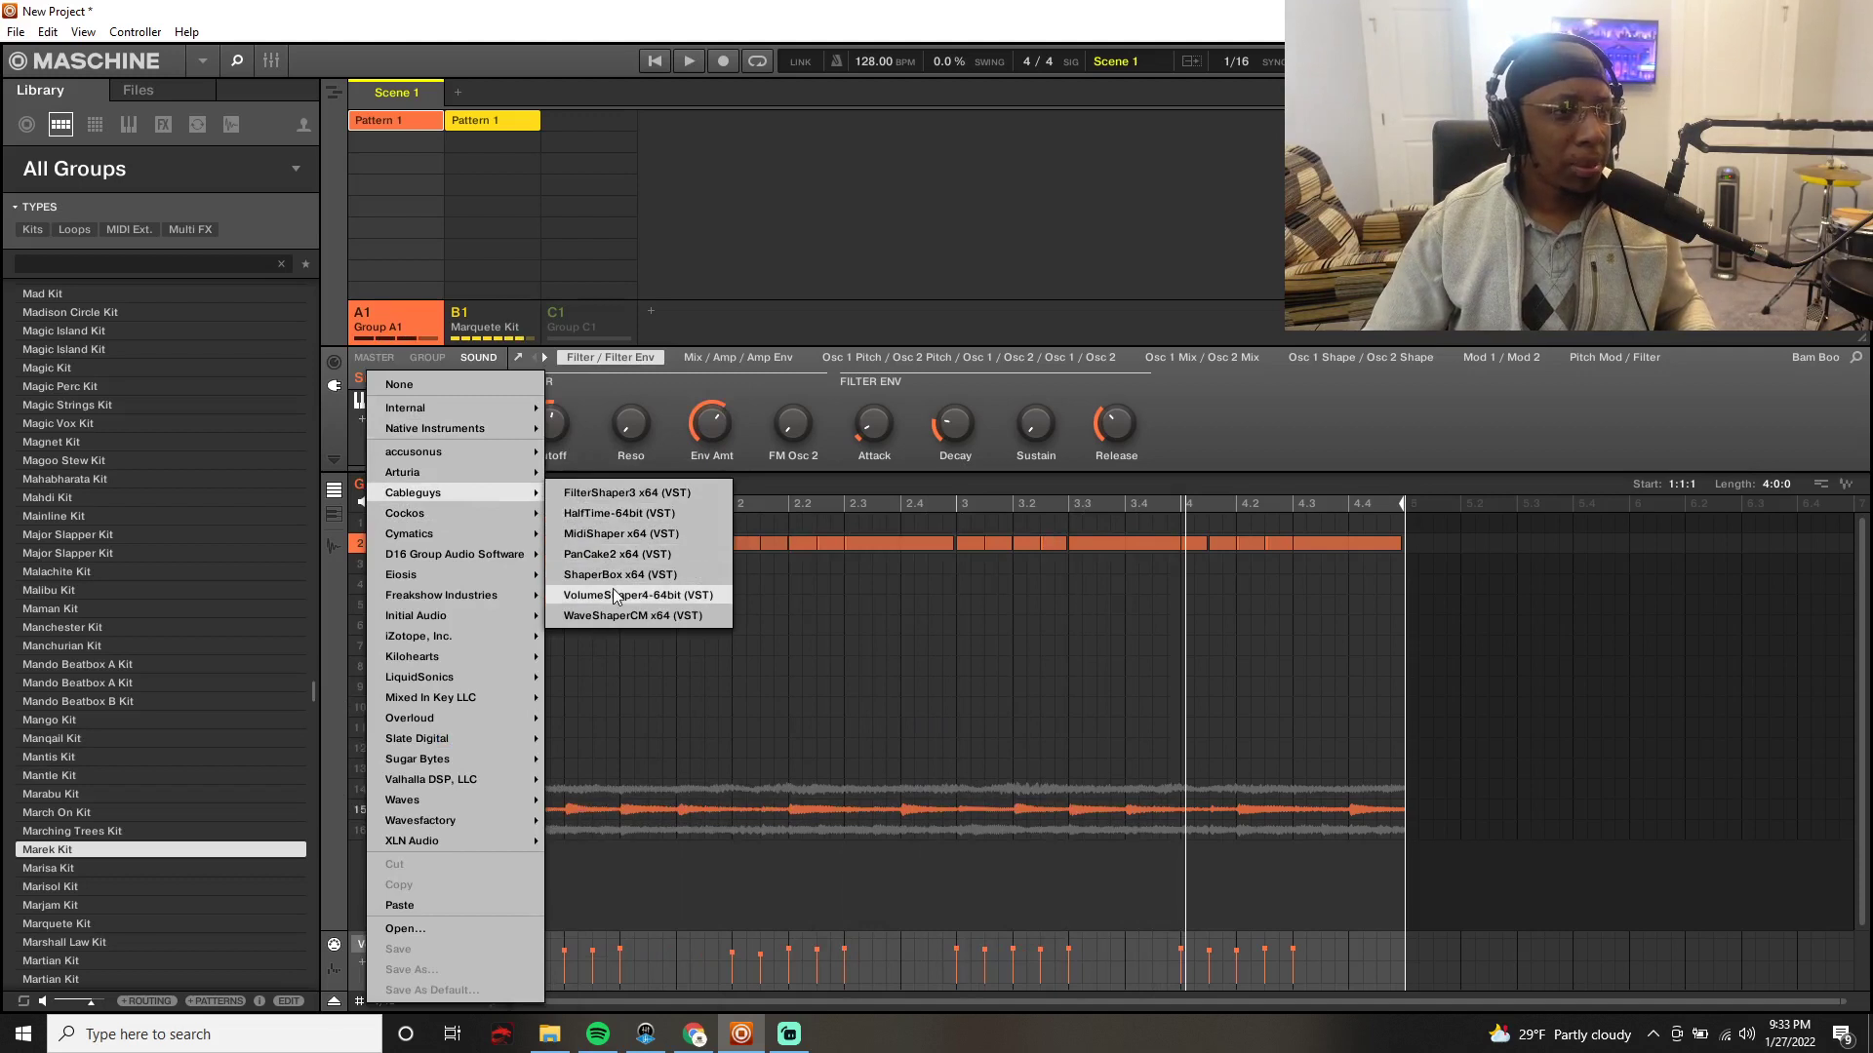
click(616, 595)
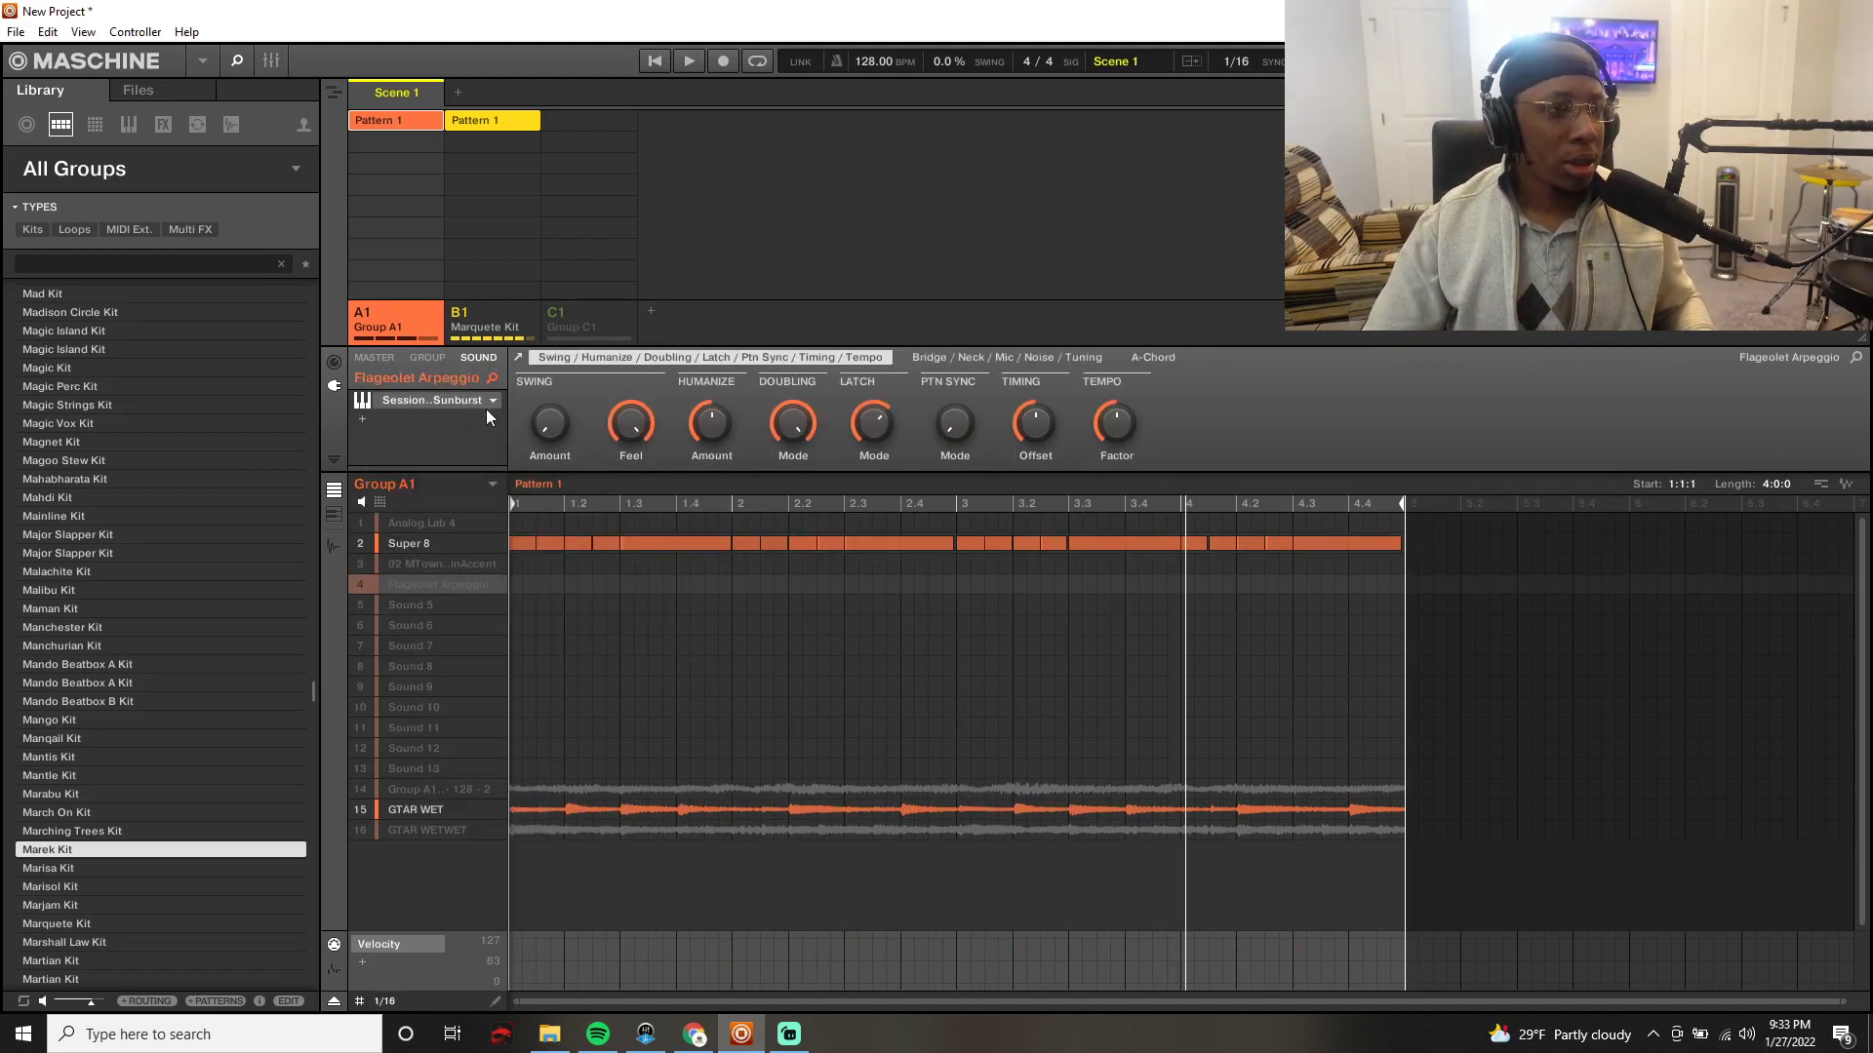
key(Up)
key(Up)
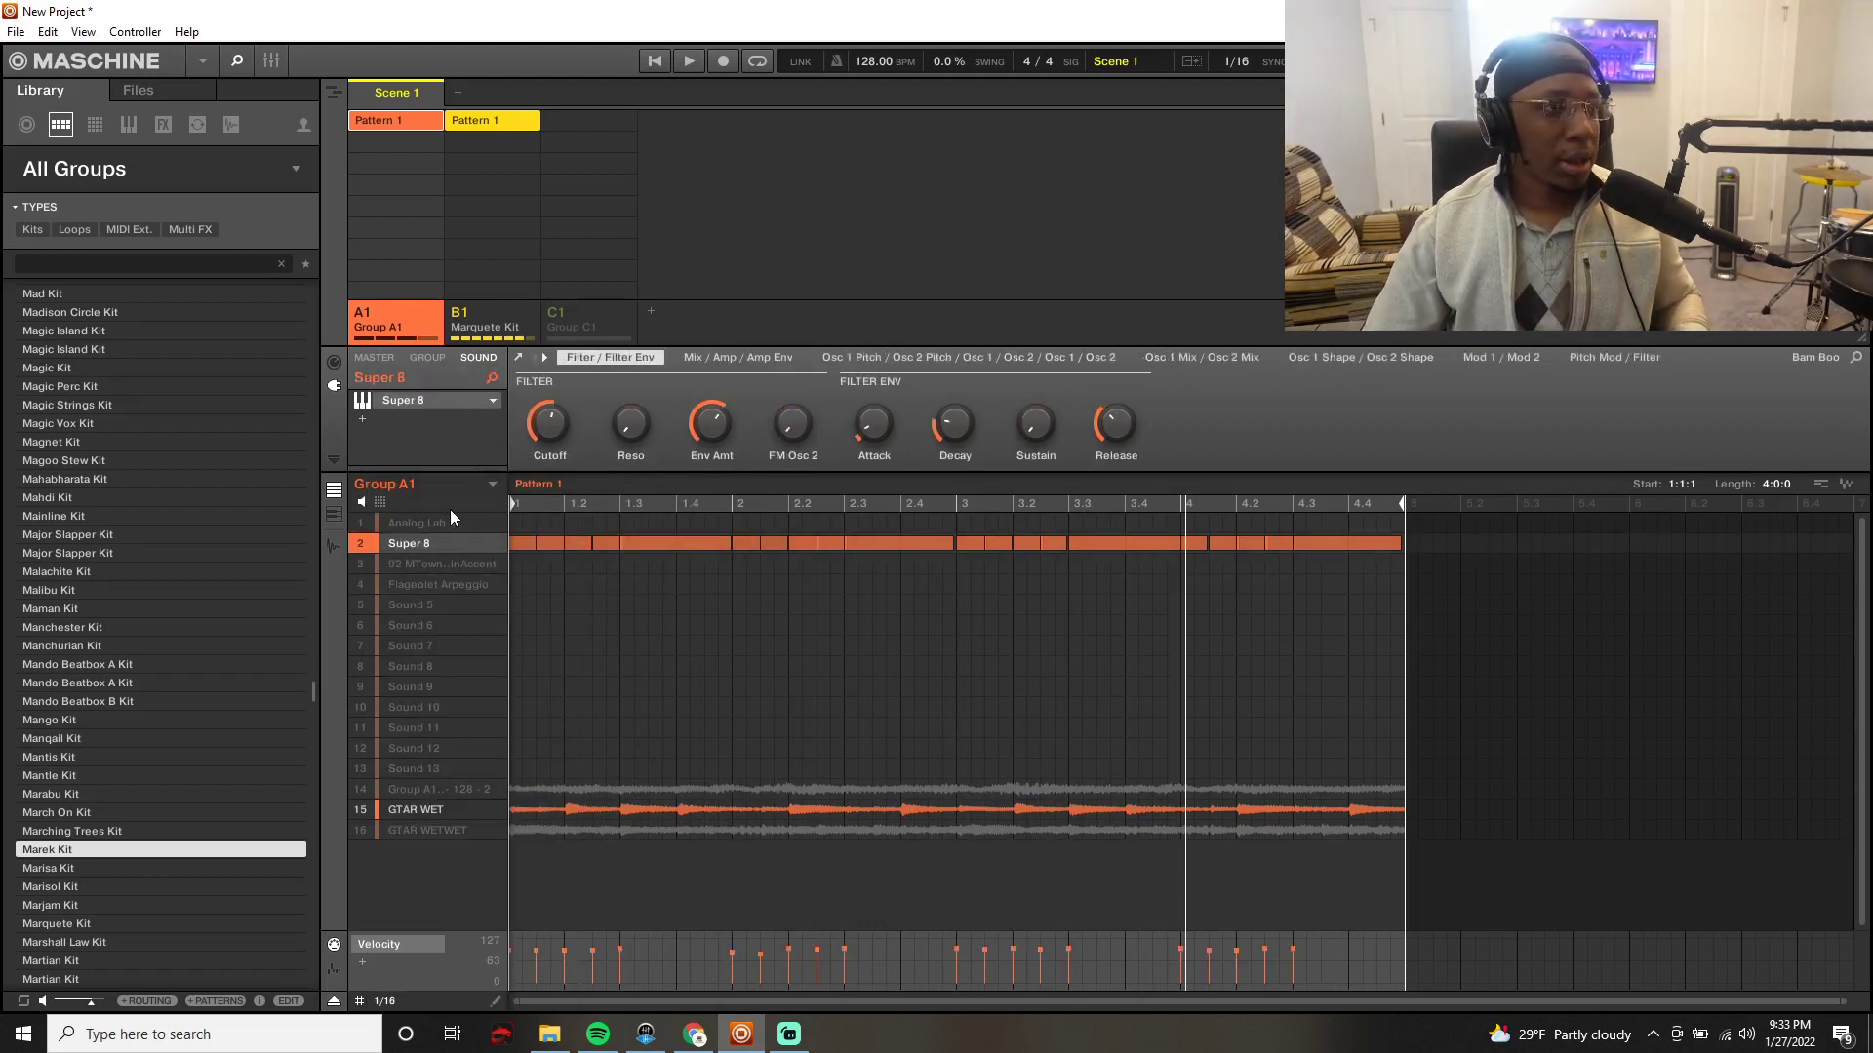
Step: Insert the Cableguys ShaperBox x64 effect on the Super 8 sound and open its plug-in window
click(361, 419)
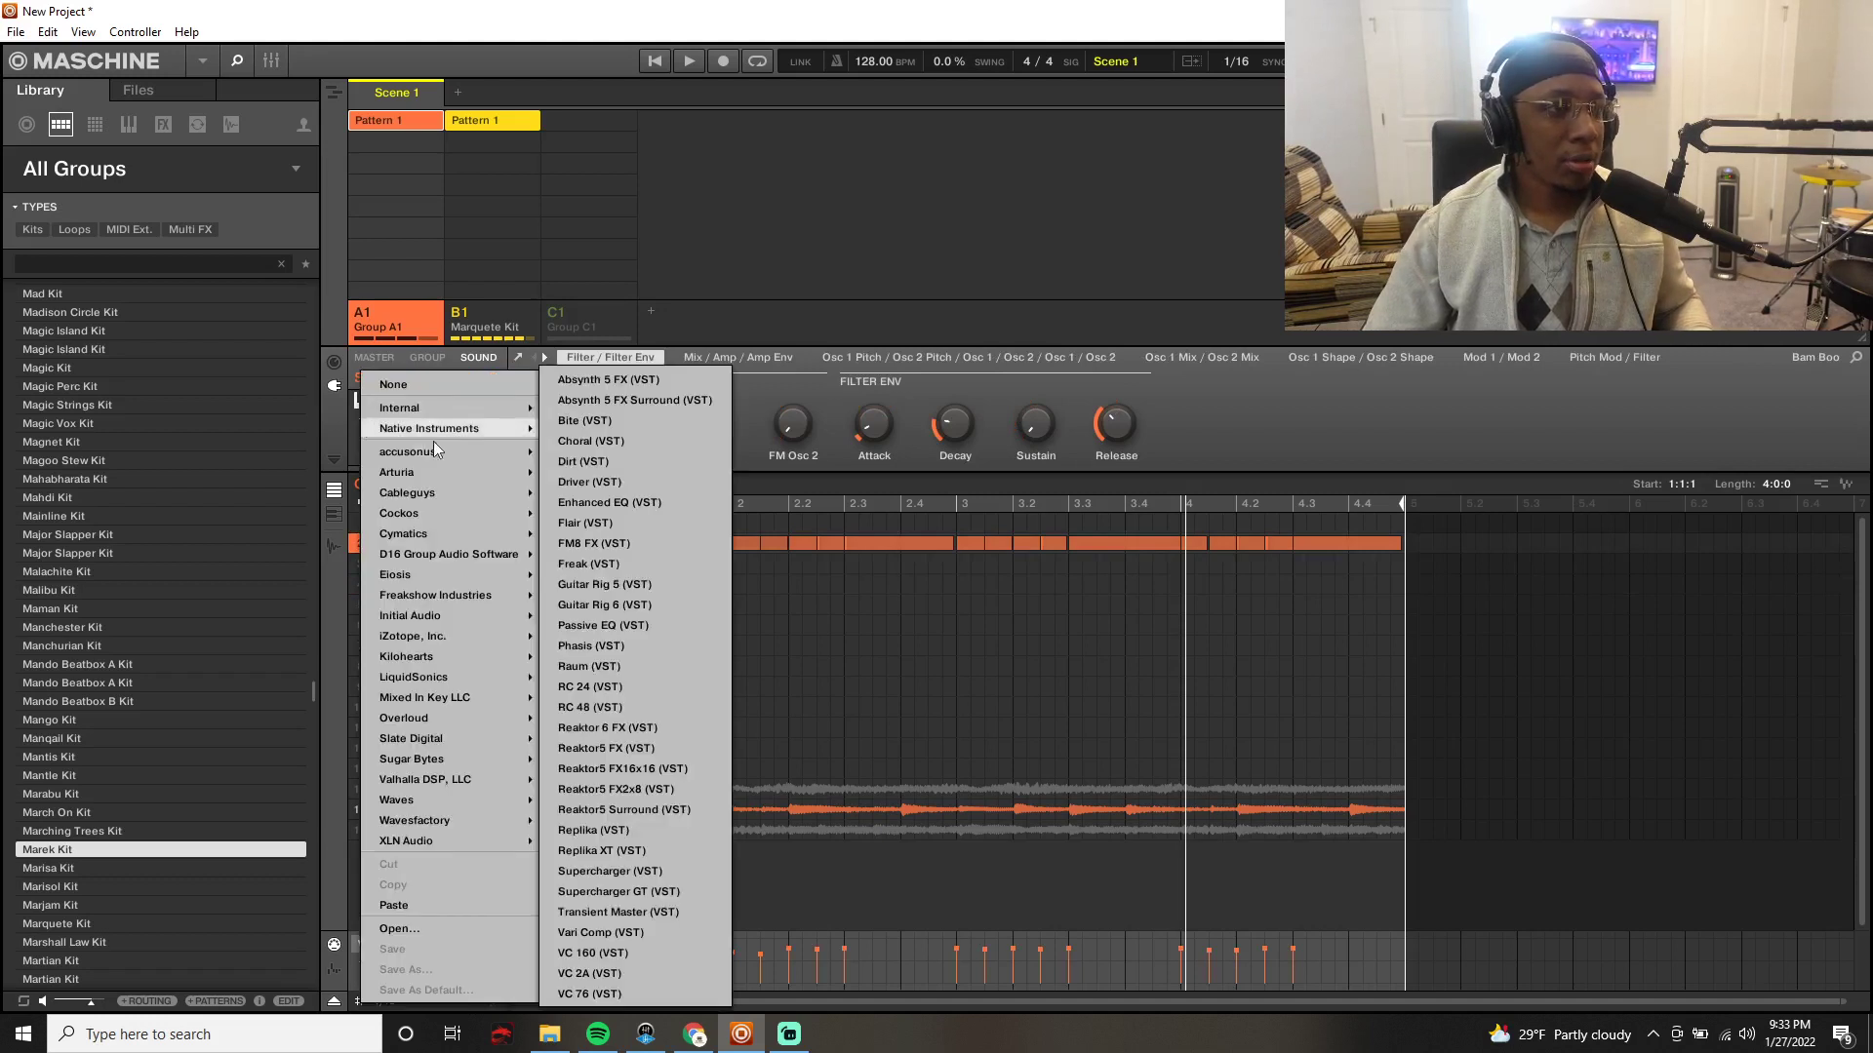
mouse_move(461, 488)
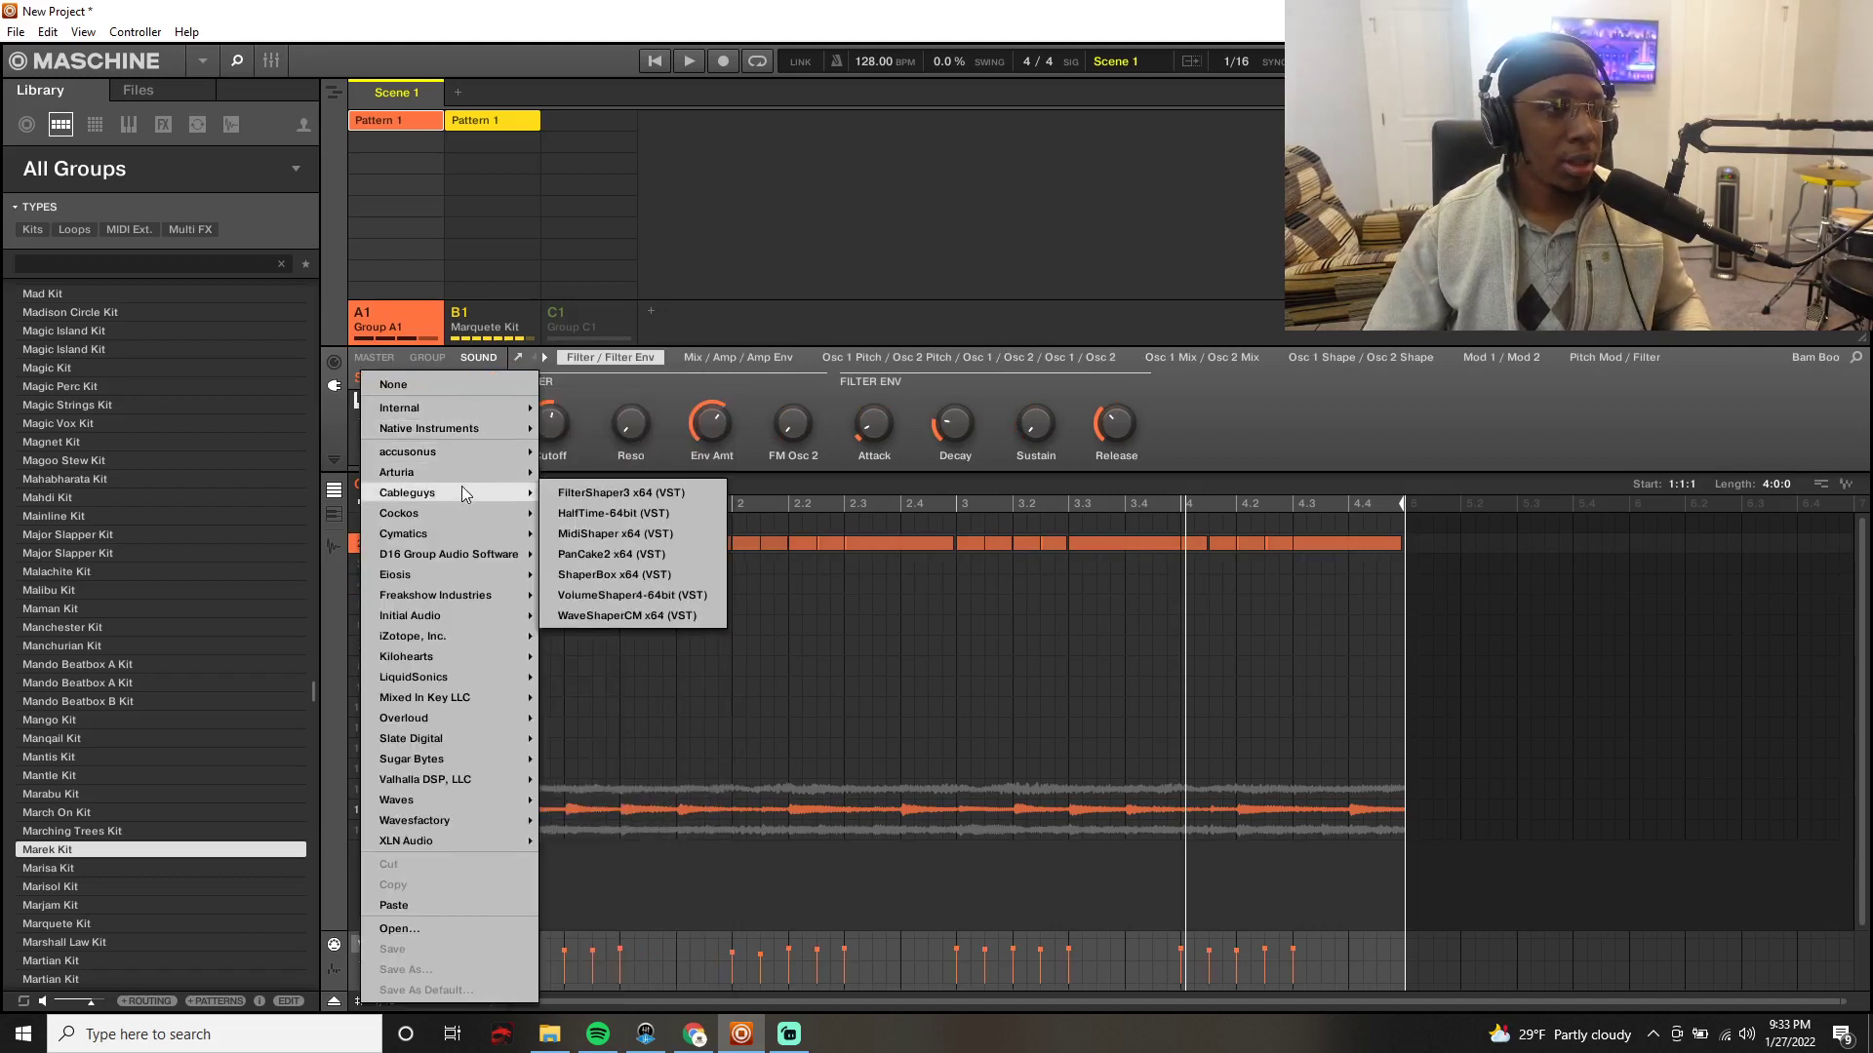
click(606, 576)
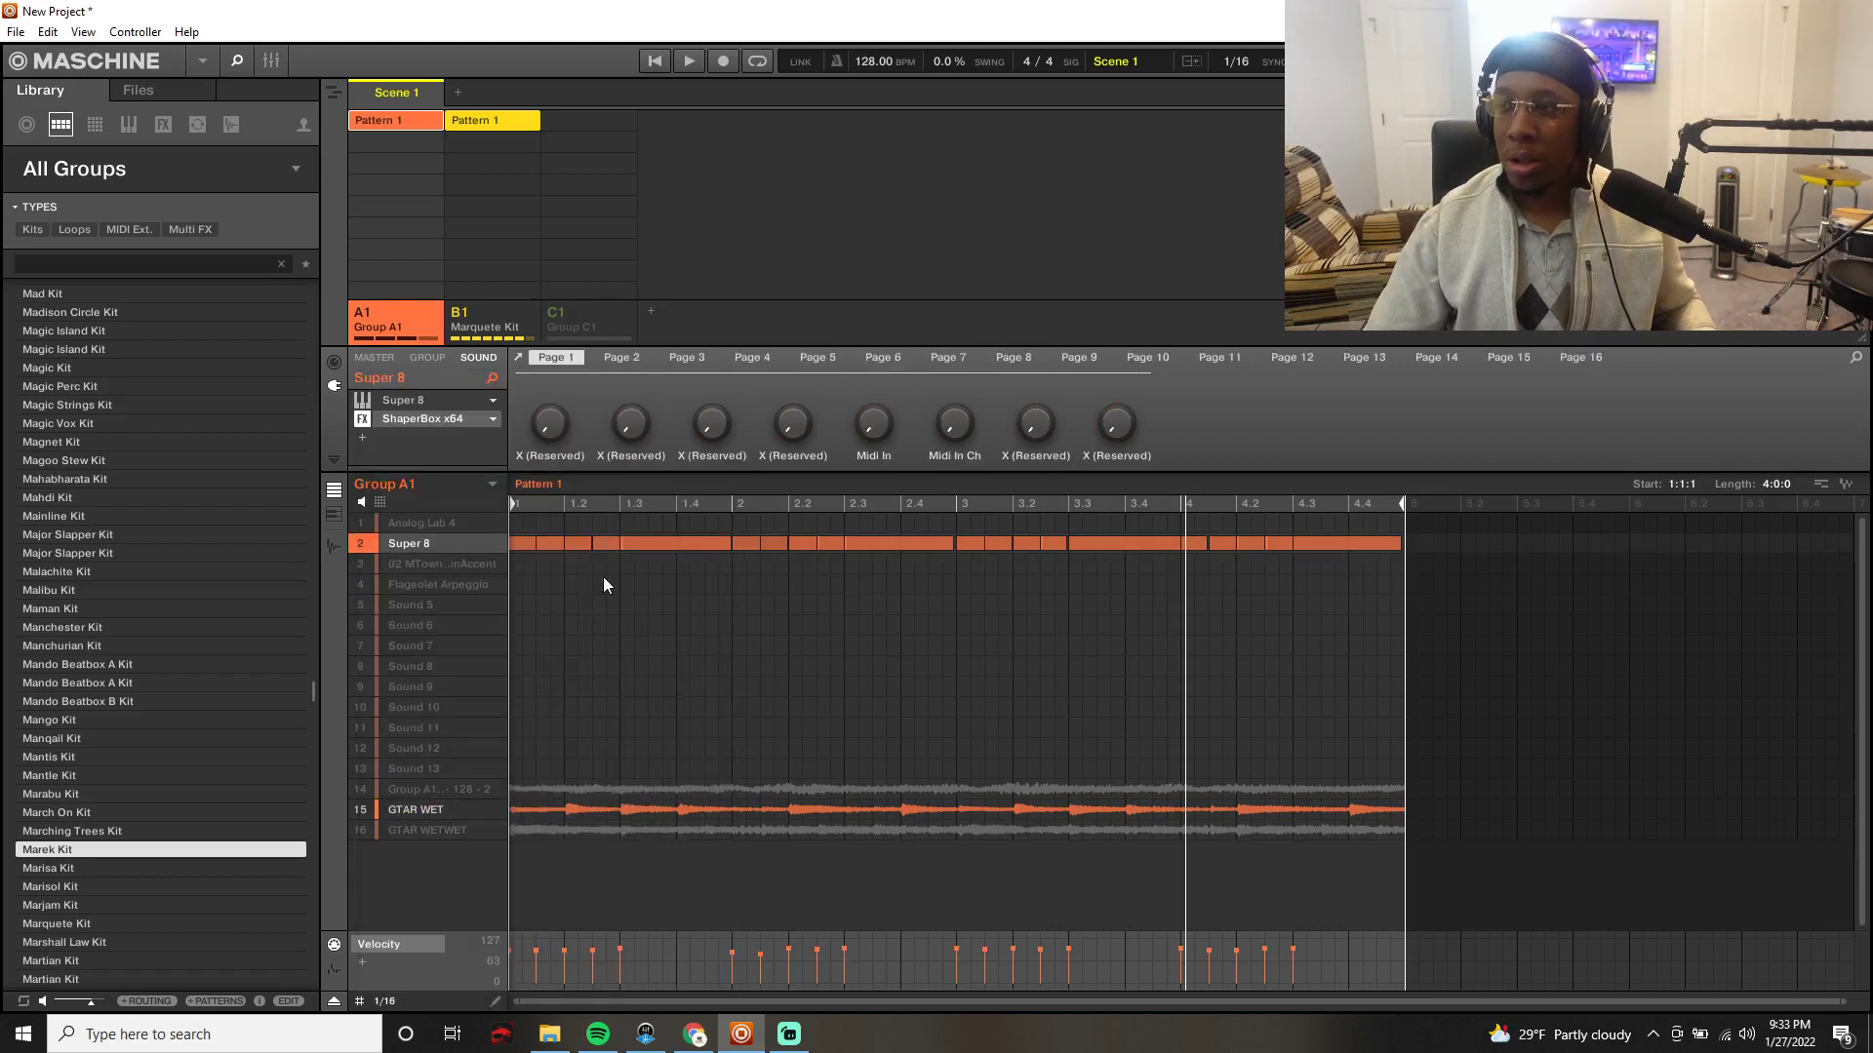
double_click(410, 415)
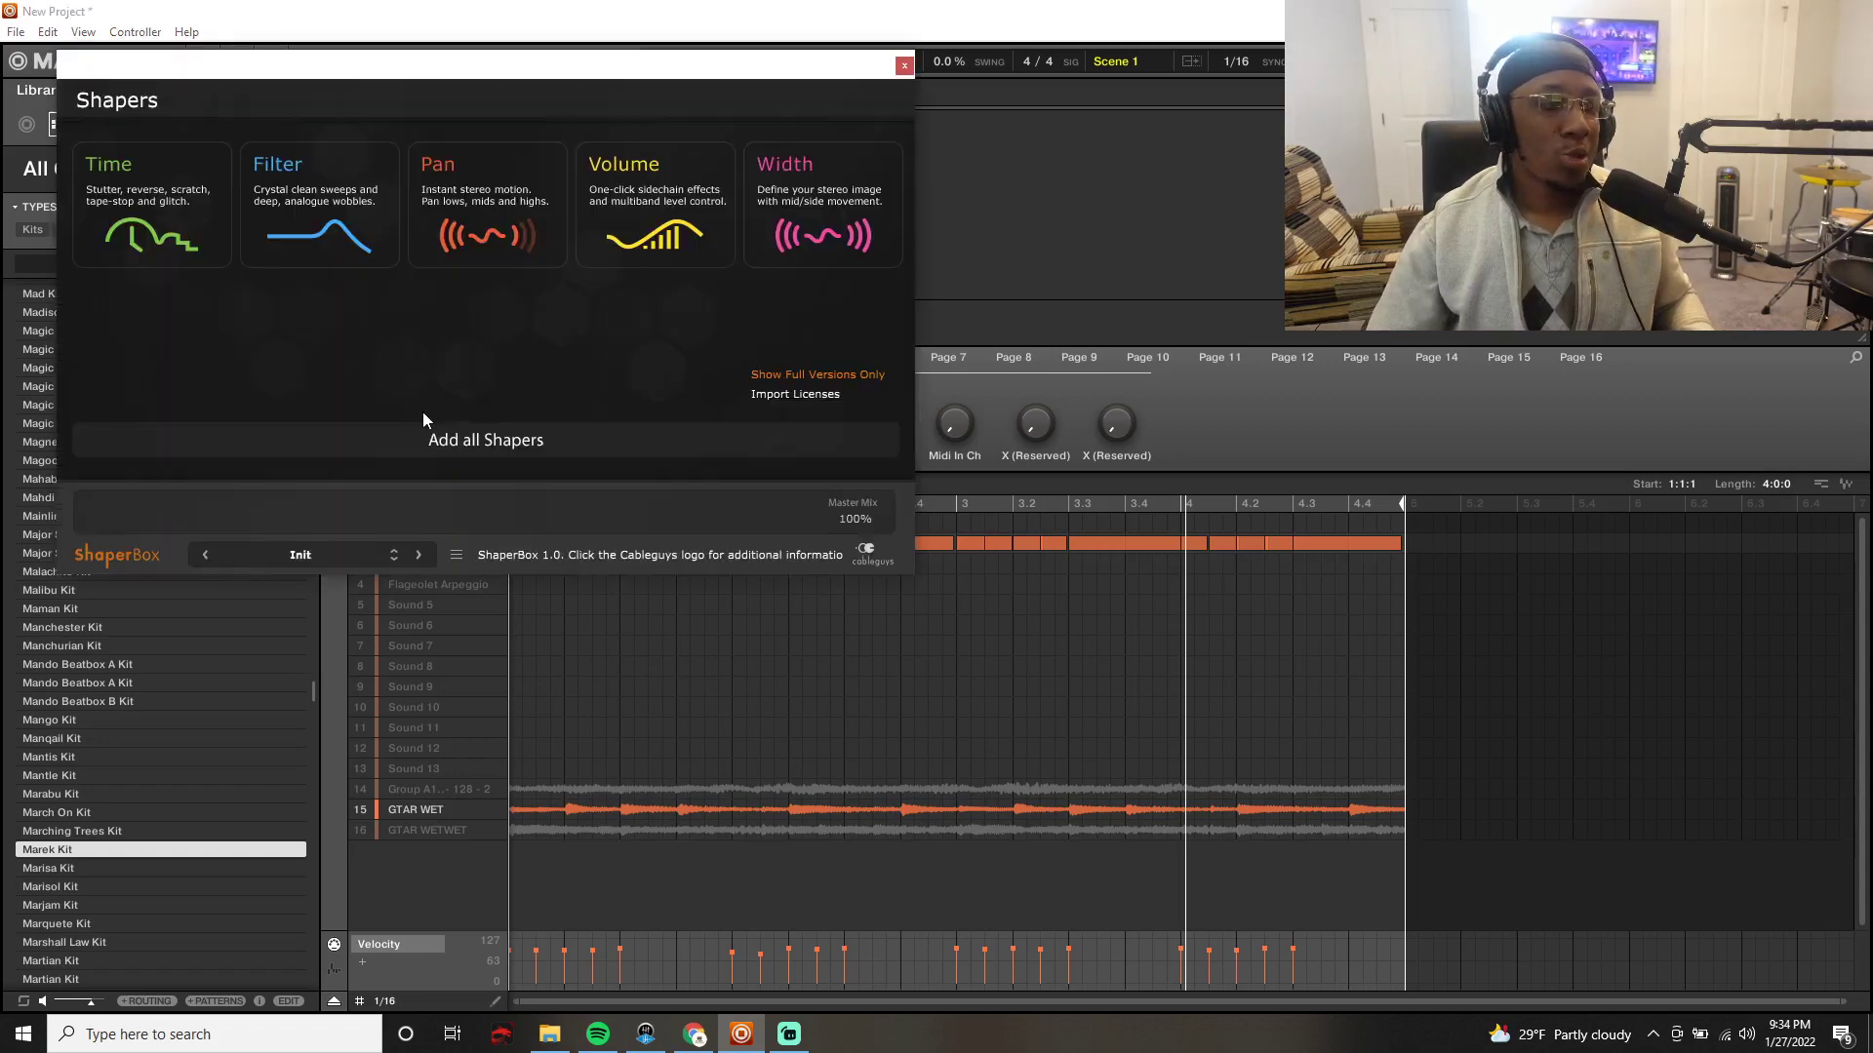
Step: Load ShaperBox's Simple Filter preset and audition it on the Super 8 part
click(427, 555)
key(space)
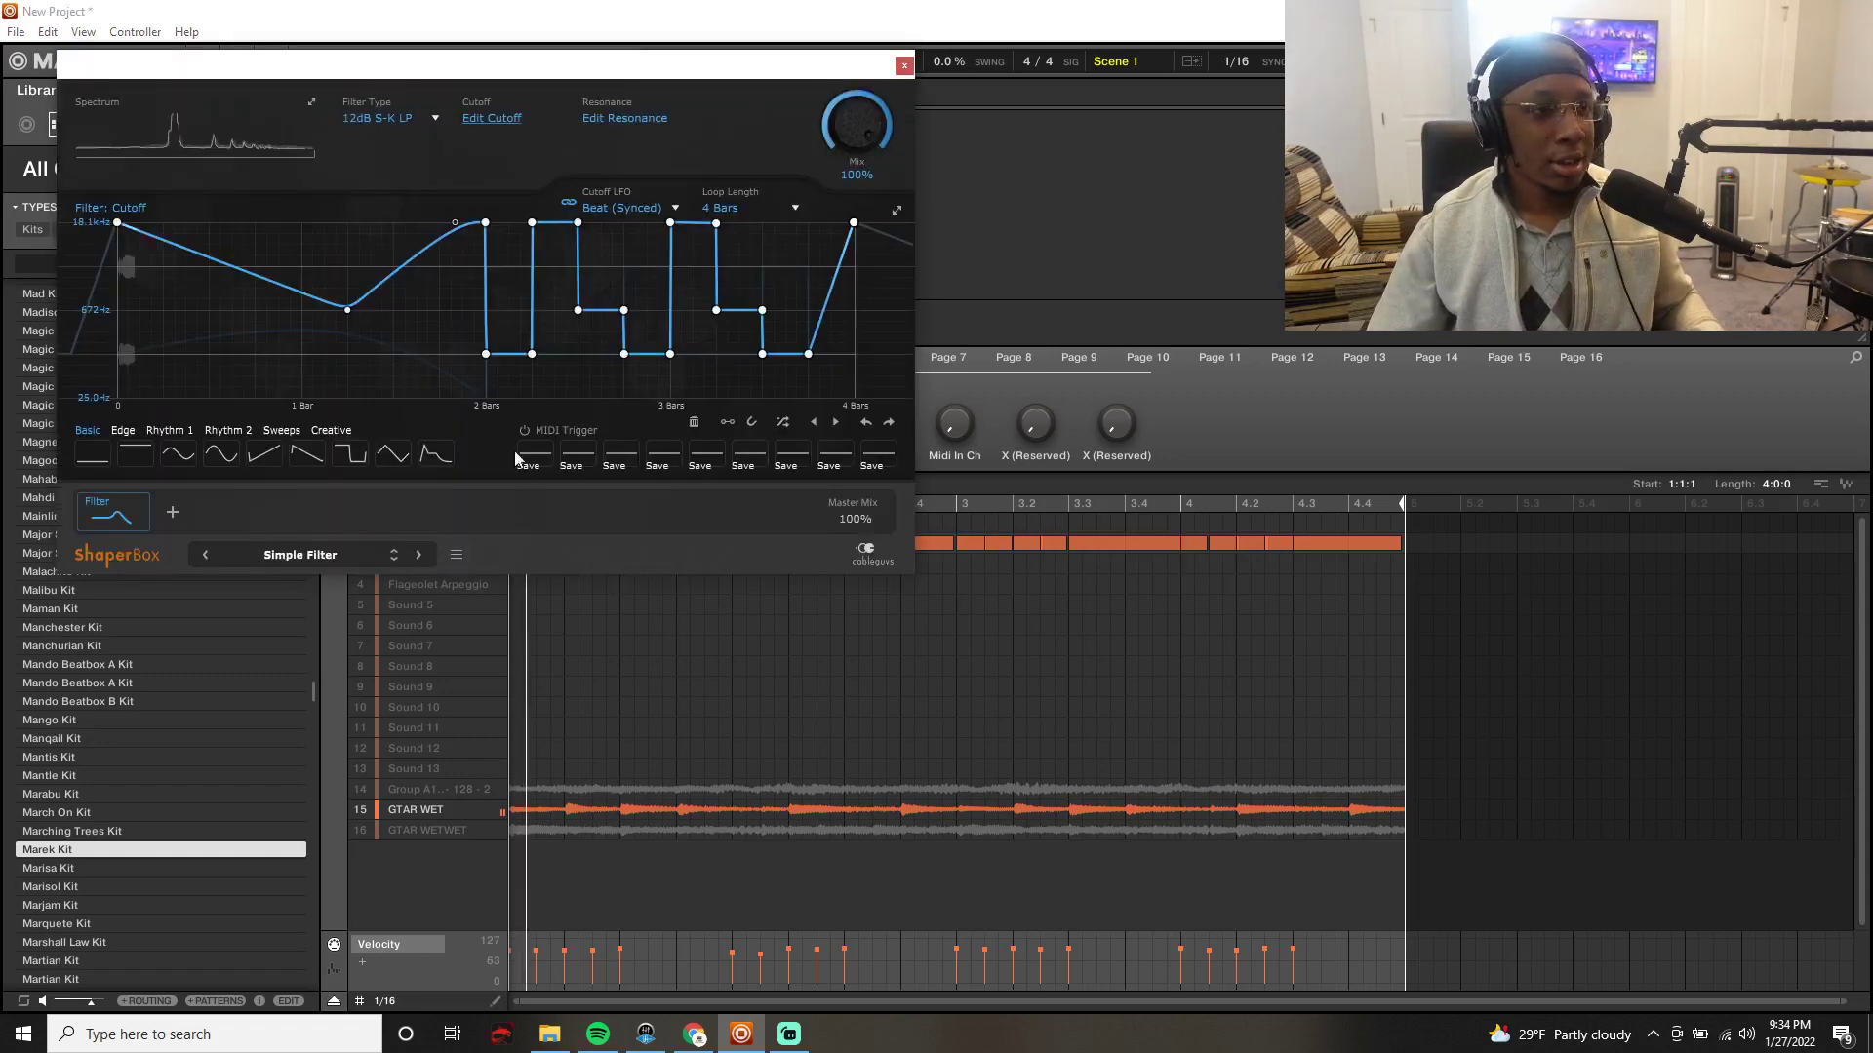
drag(663, 84, 1601, 299)
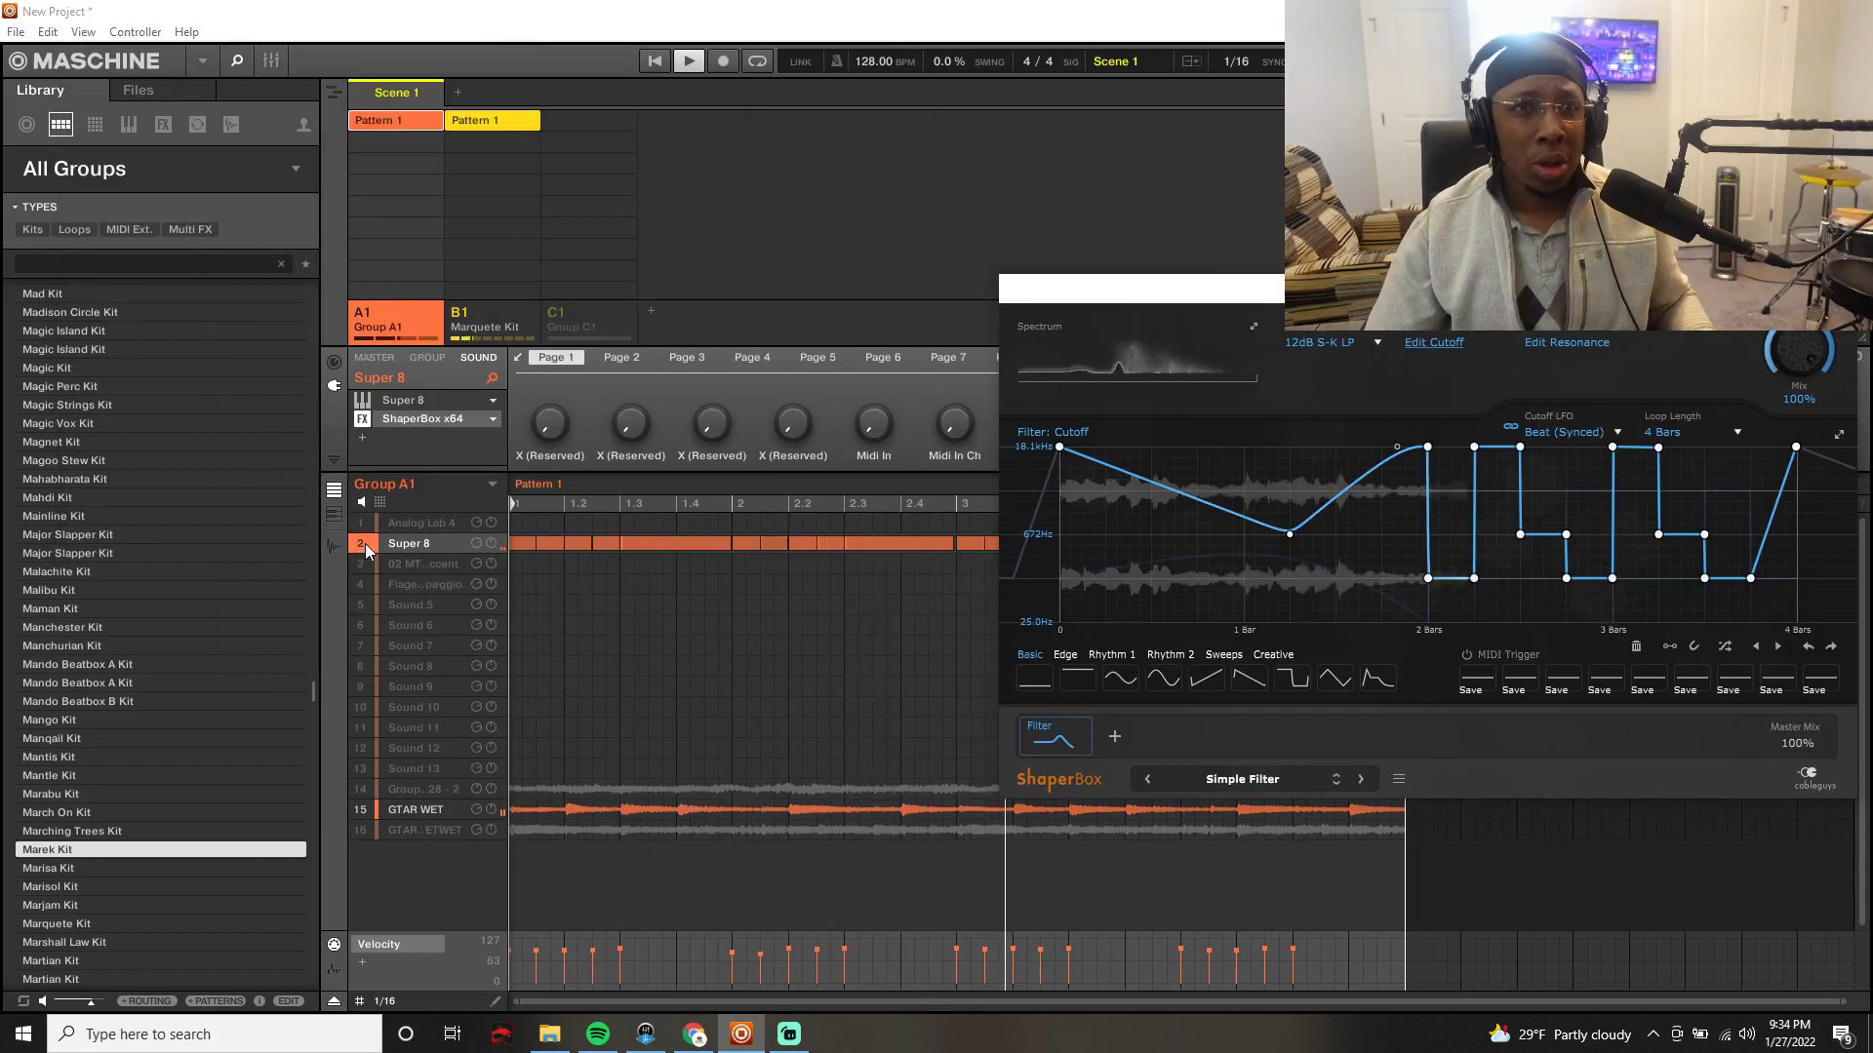
key(space)
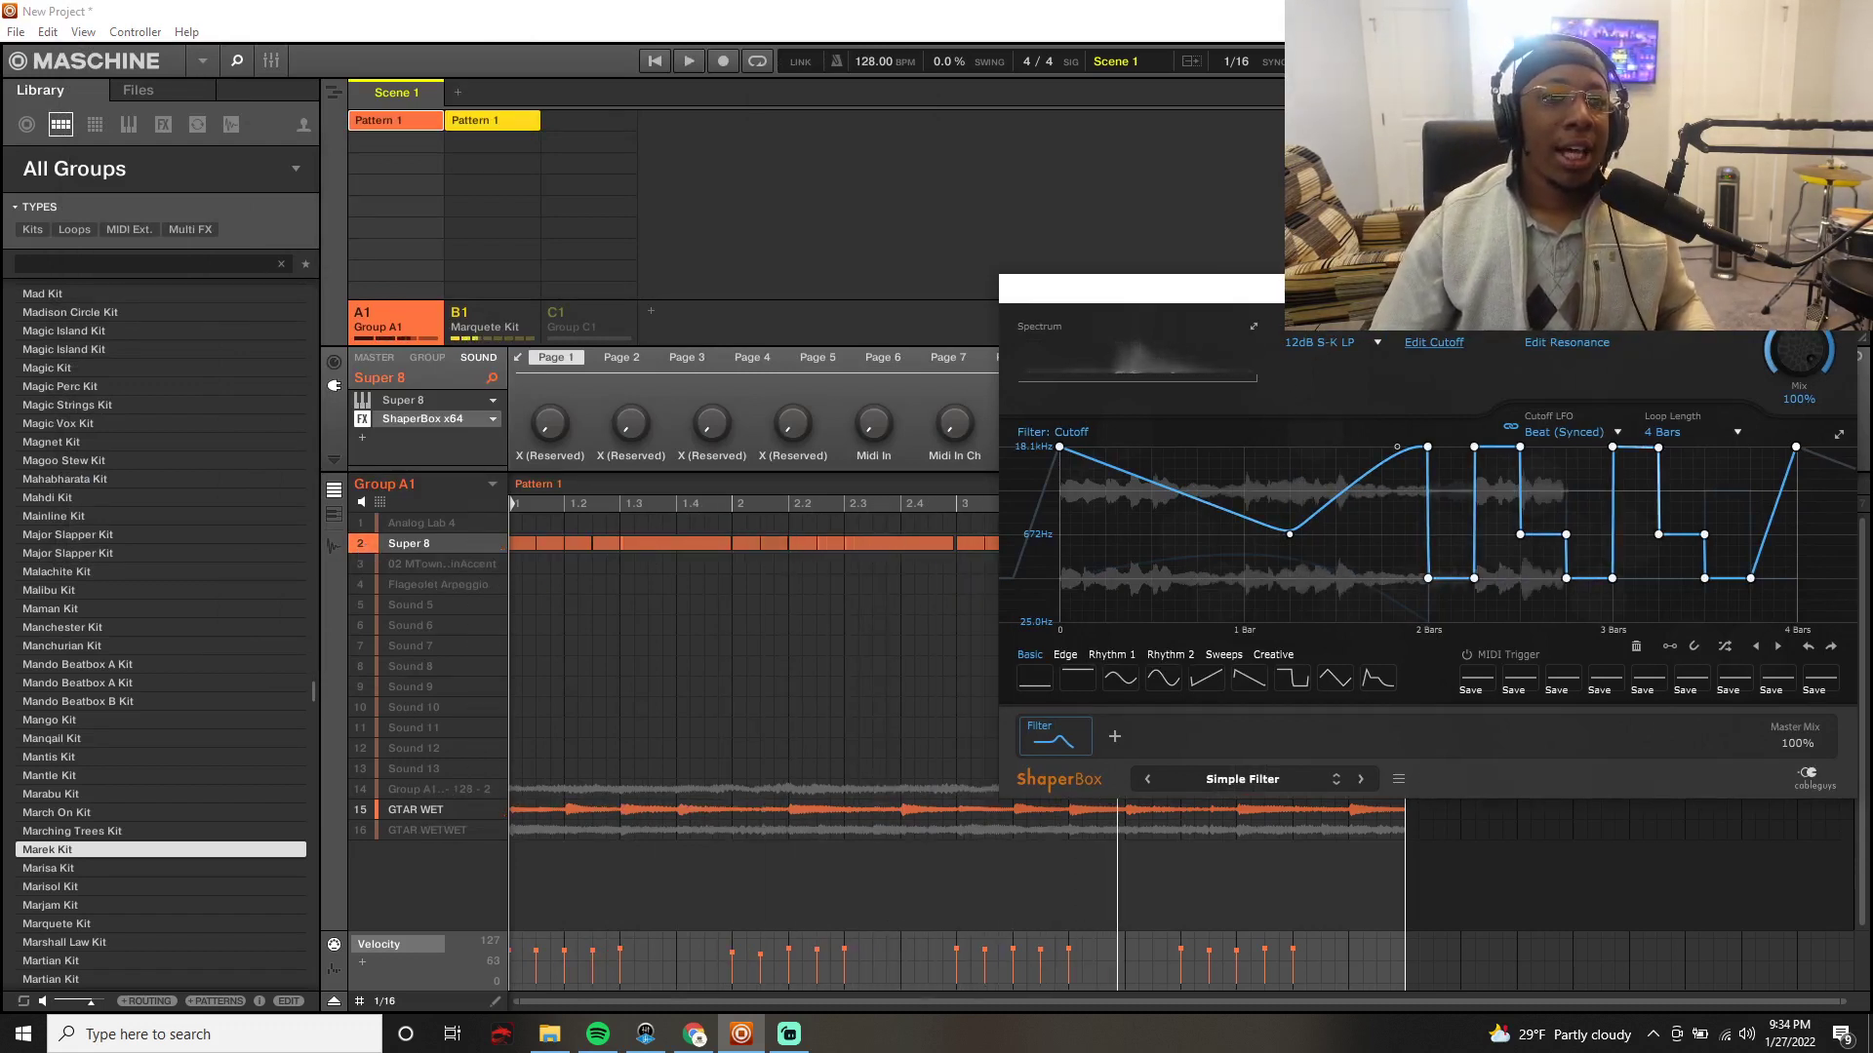
Step: Try the basic sine shape on the filter cutoff curve, and reload the Simple Filter preset
drag(1318, 292, 898, 231)
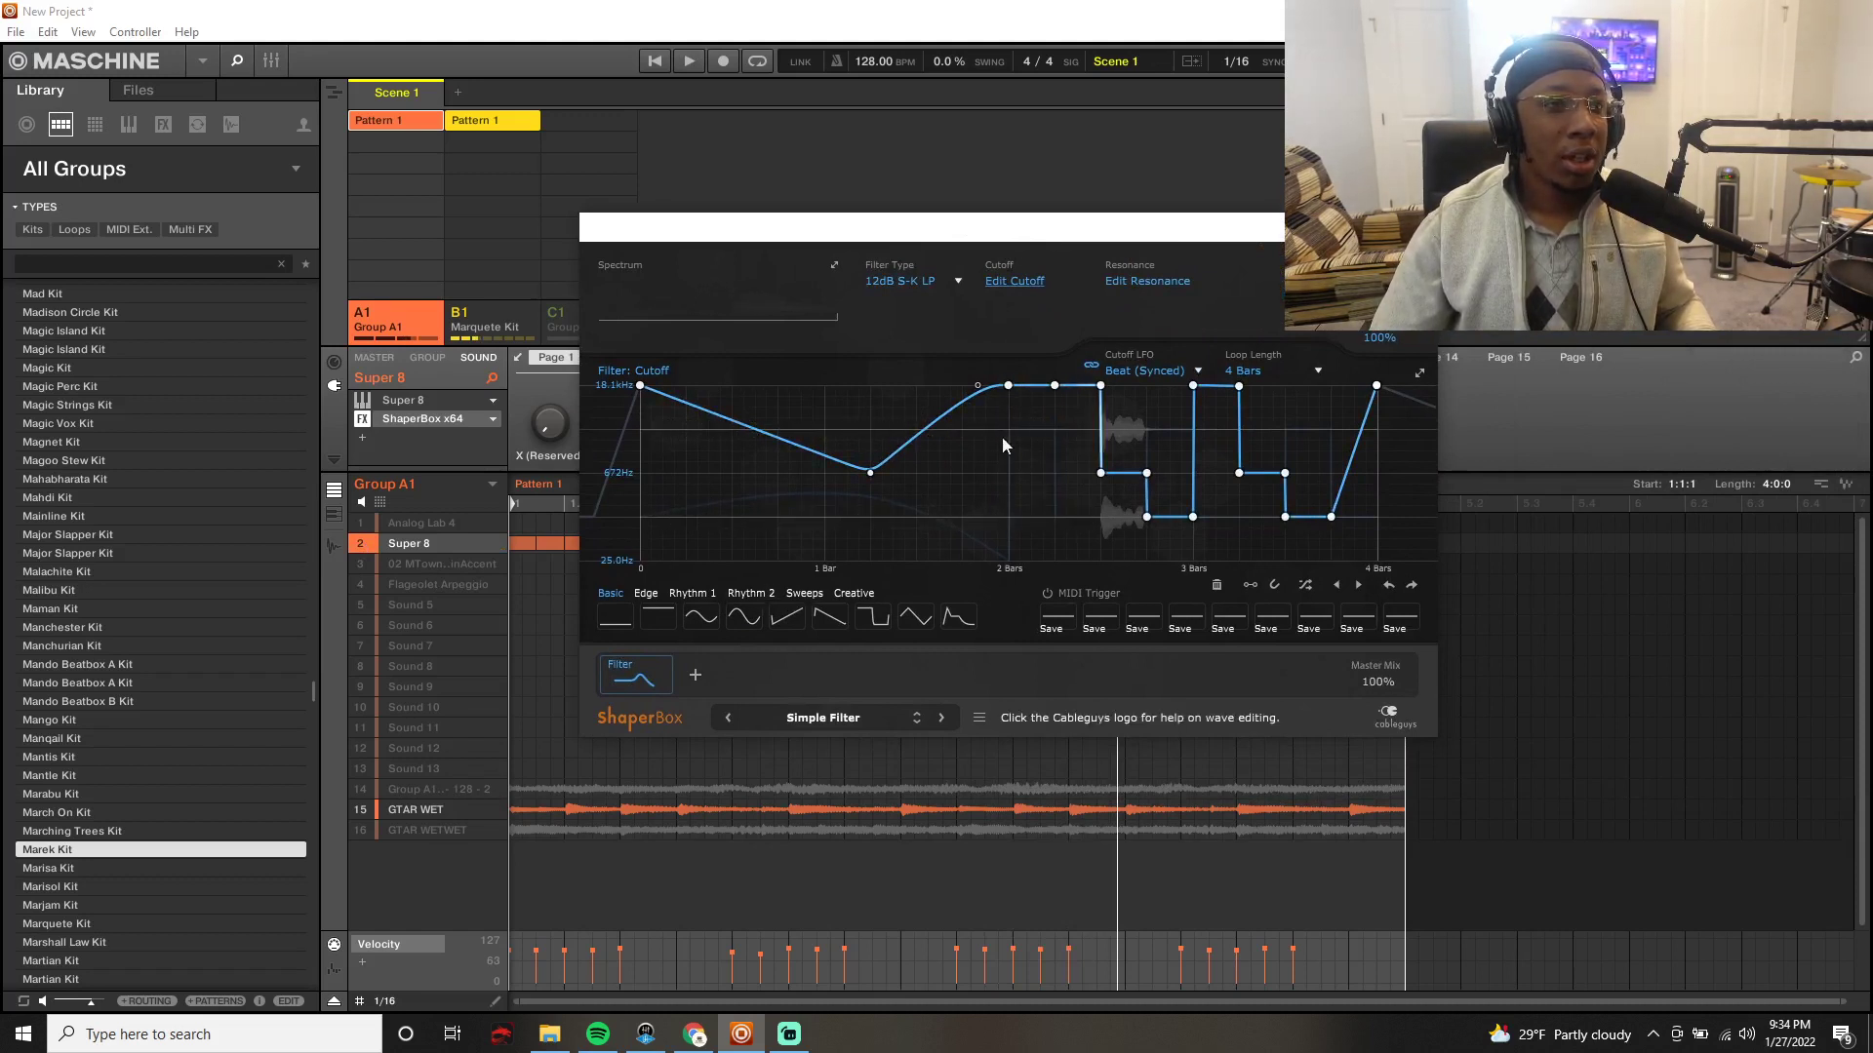
click(719, 616)
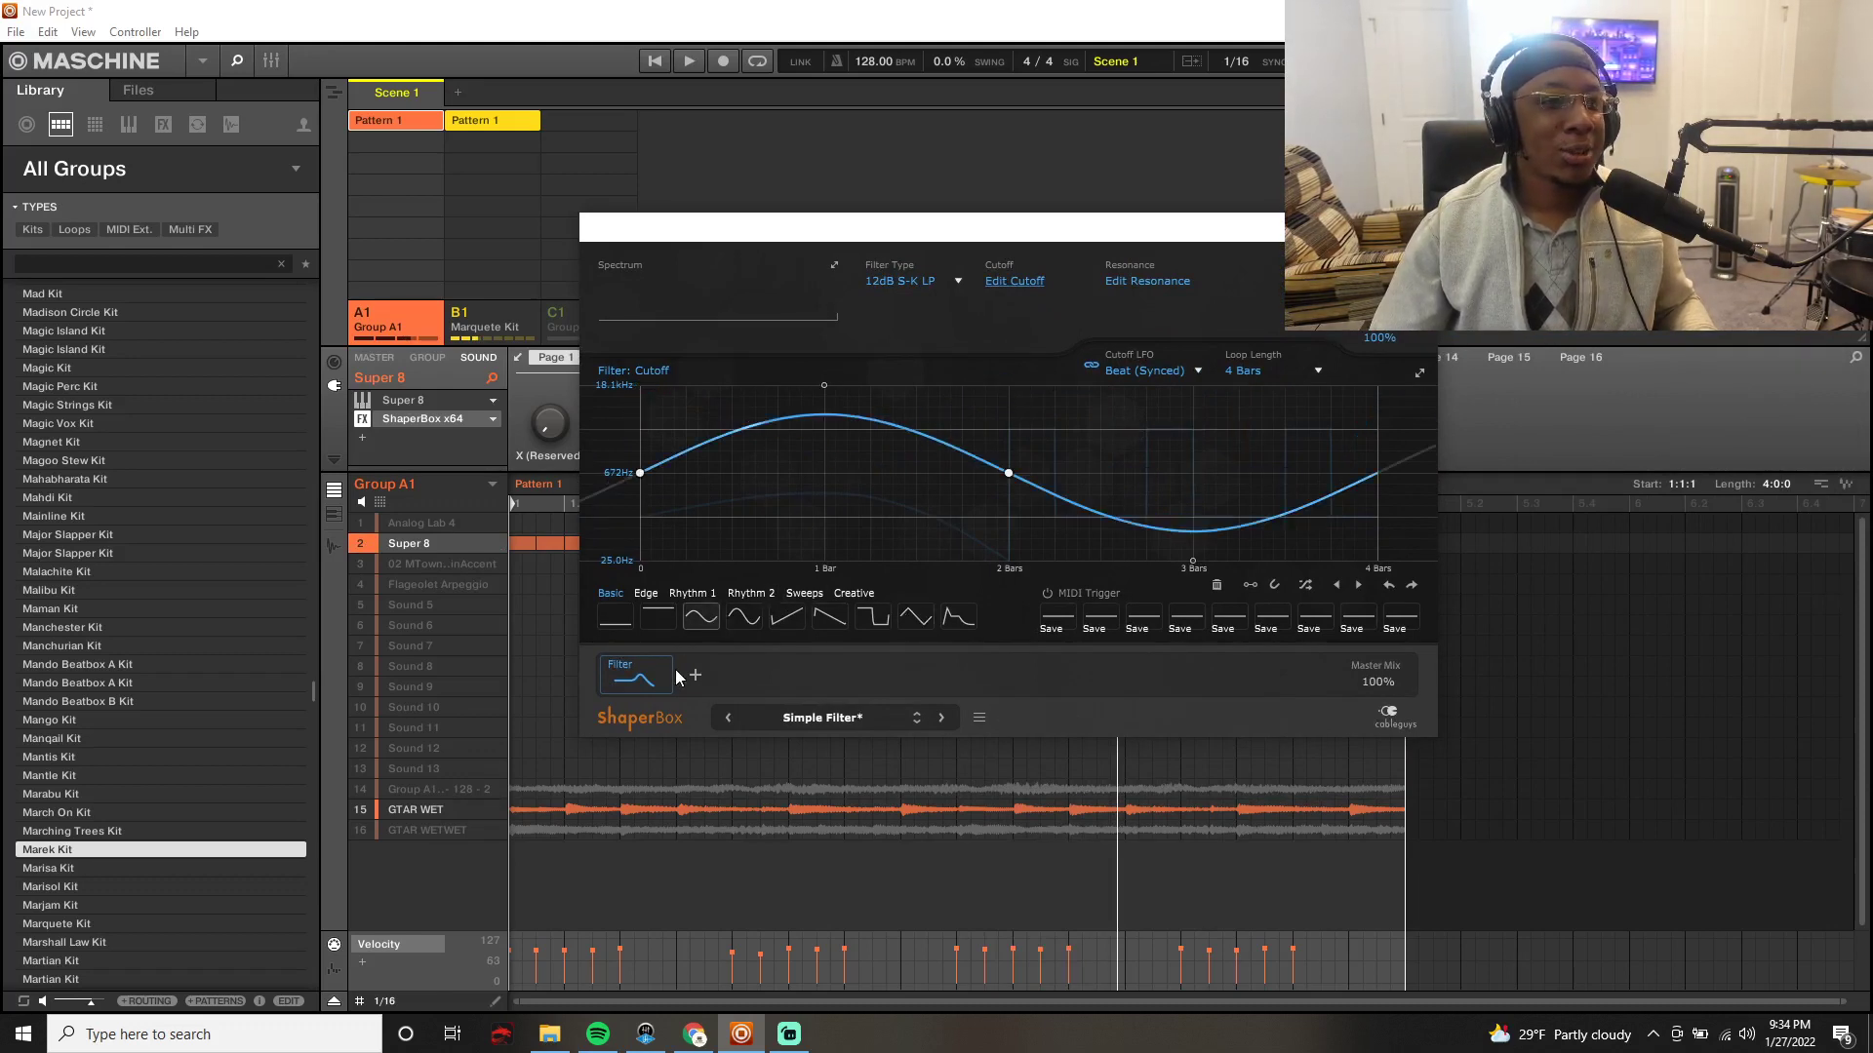
click(741, 716)
click(729, 717)
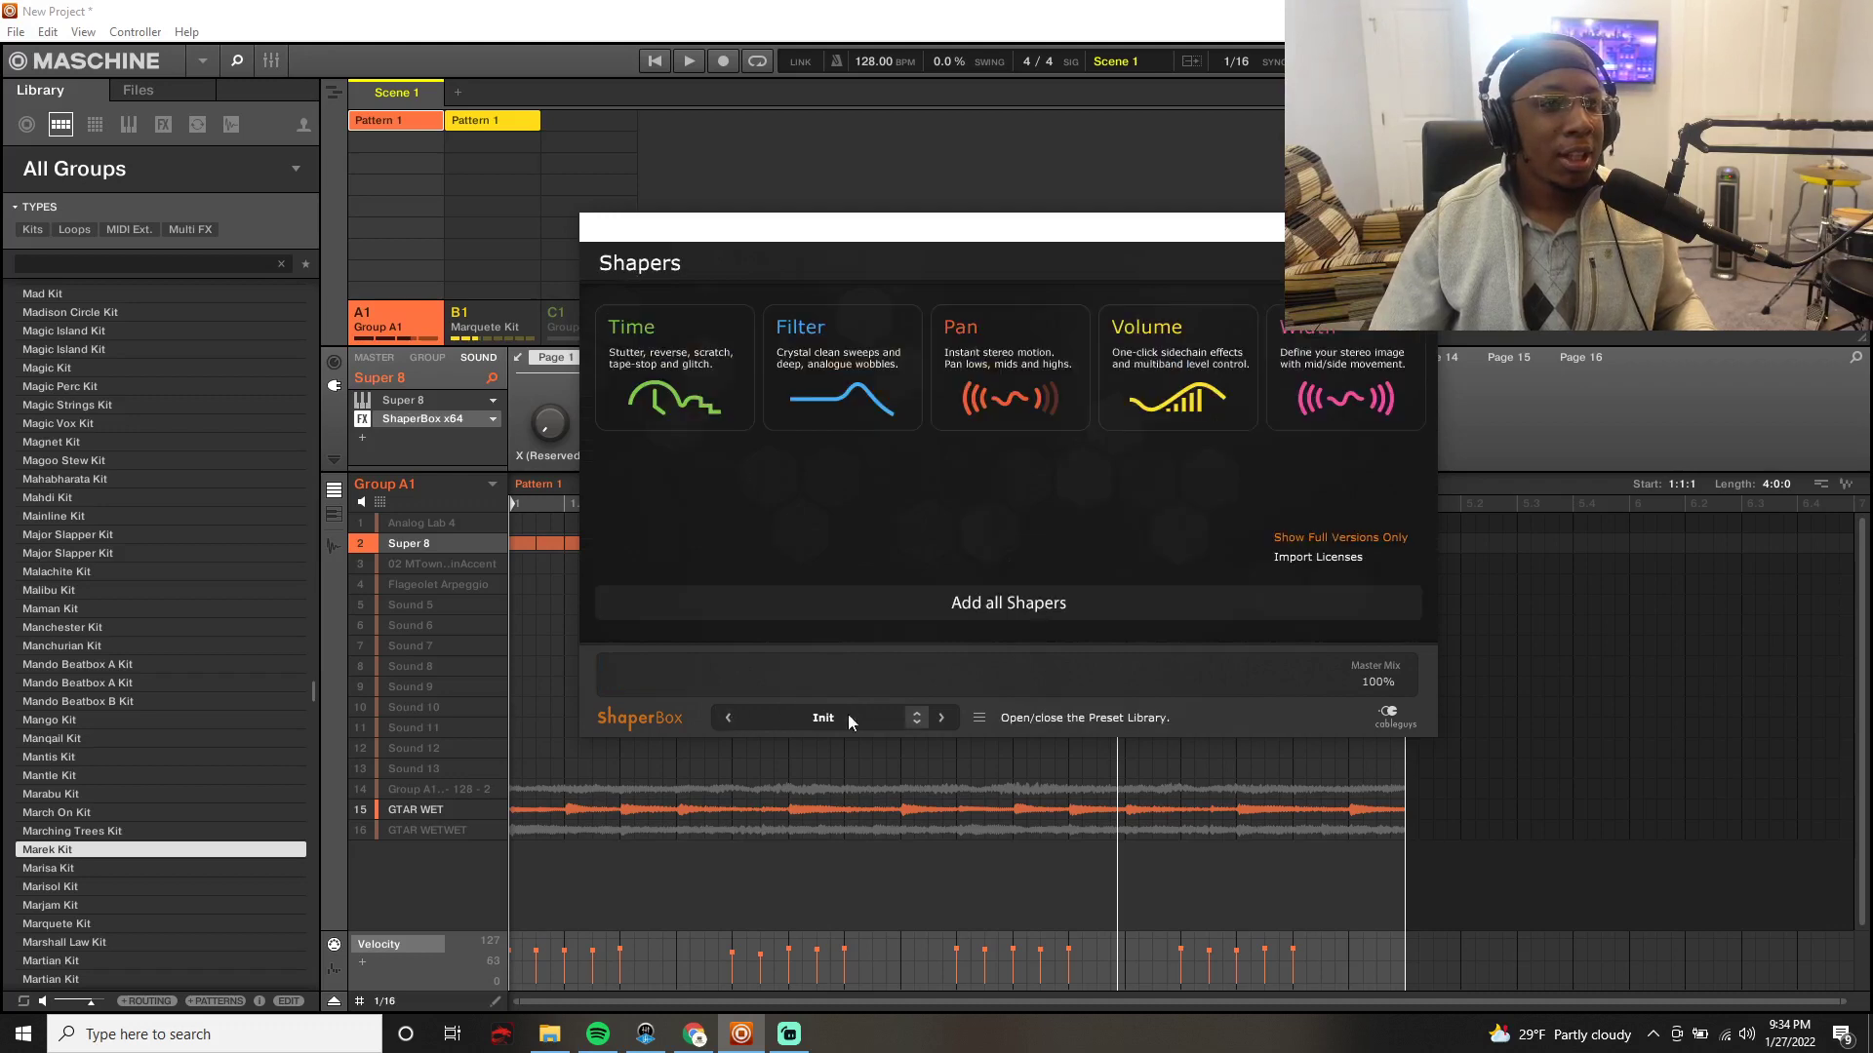
click(942, 717)
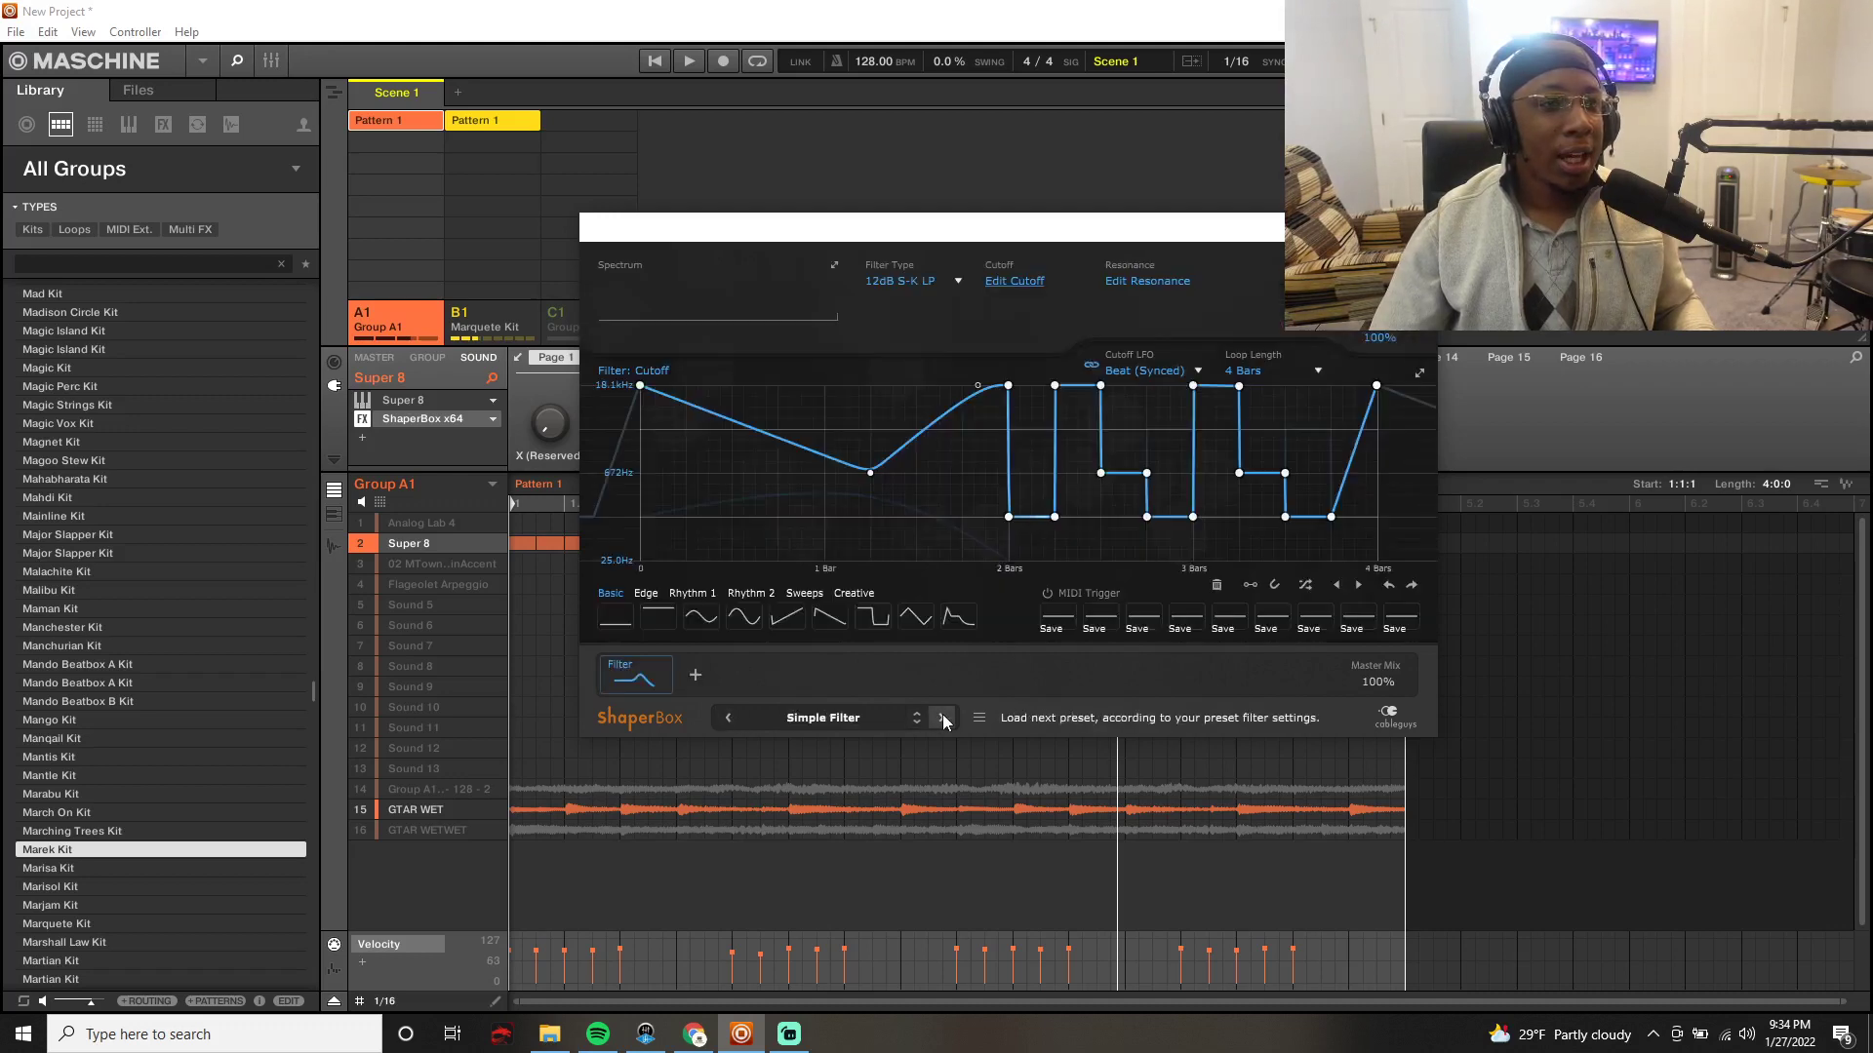
Step: Try smoothing the cutoff curve around 2 bars by moving points, bending segments and deleting points during playback
drag(1009, 517, 1048, 517)
click(1047, 511)
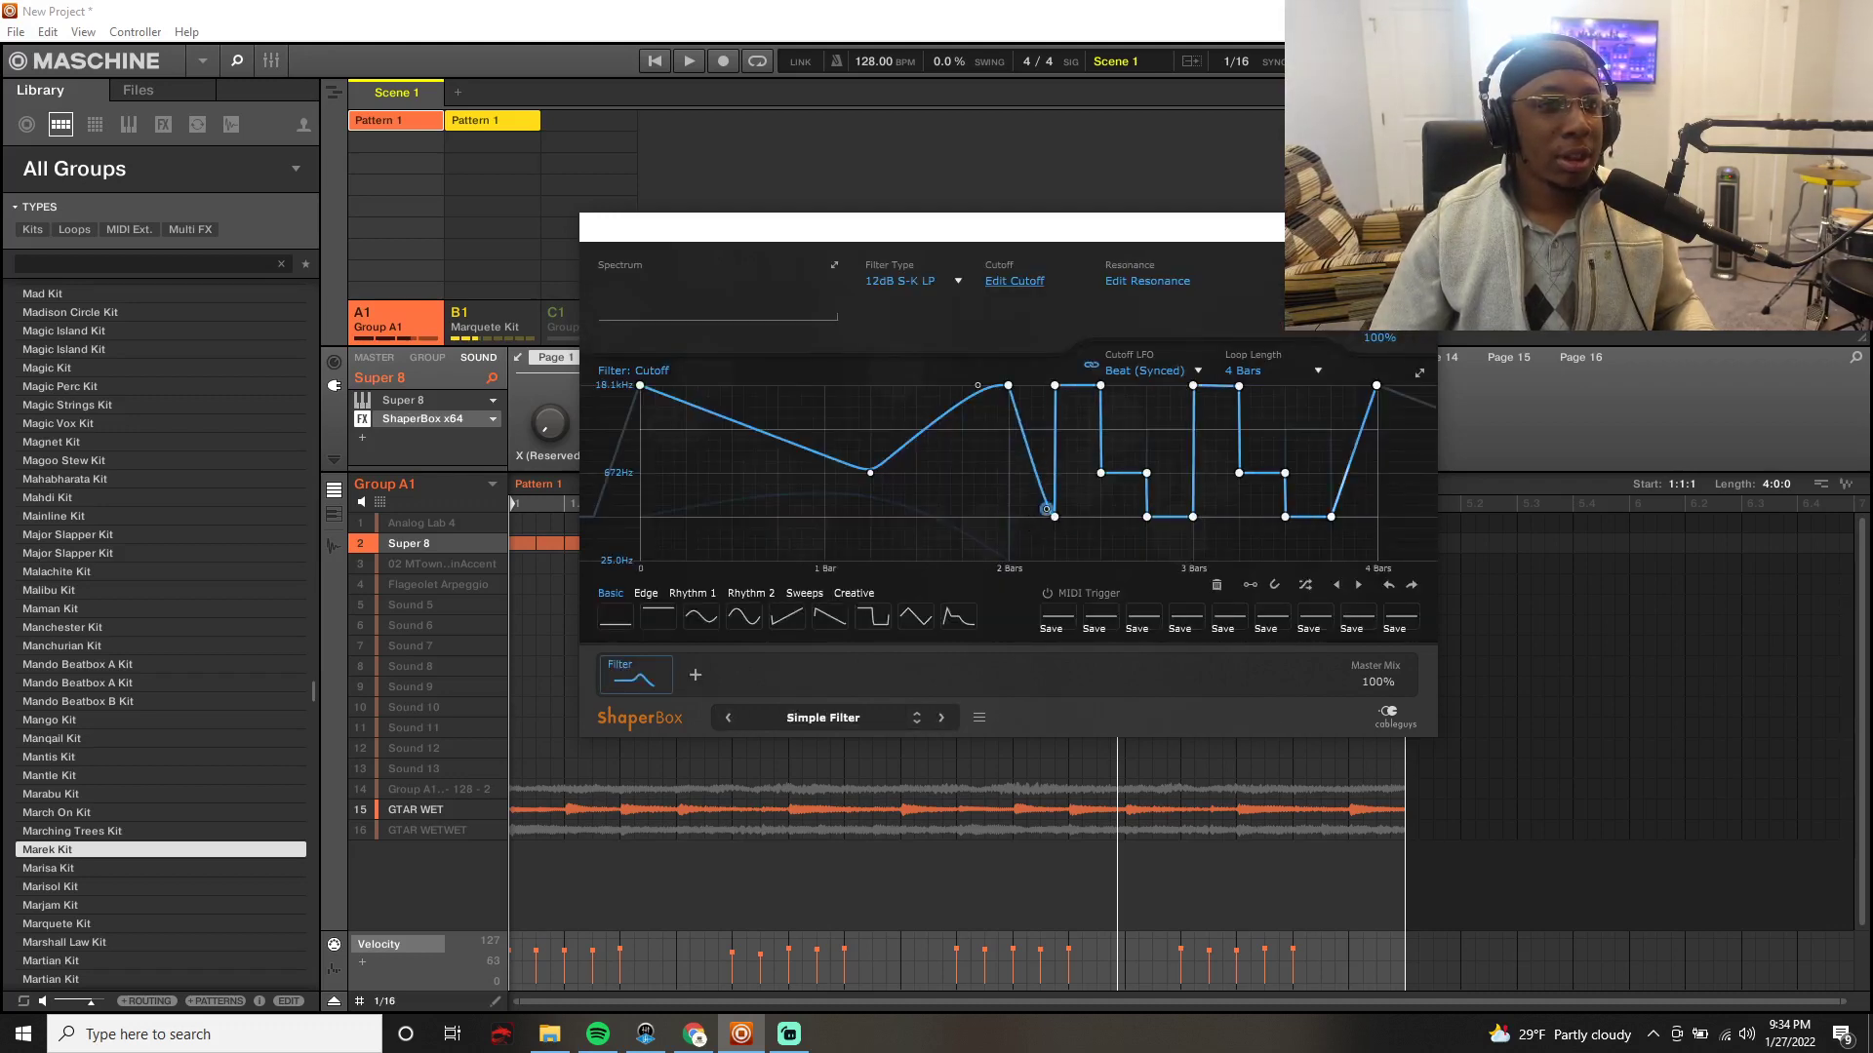
key(space)
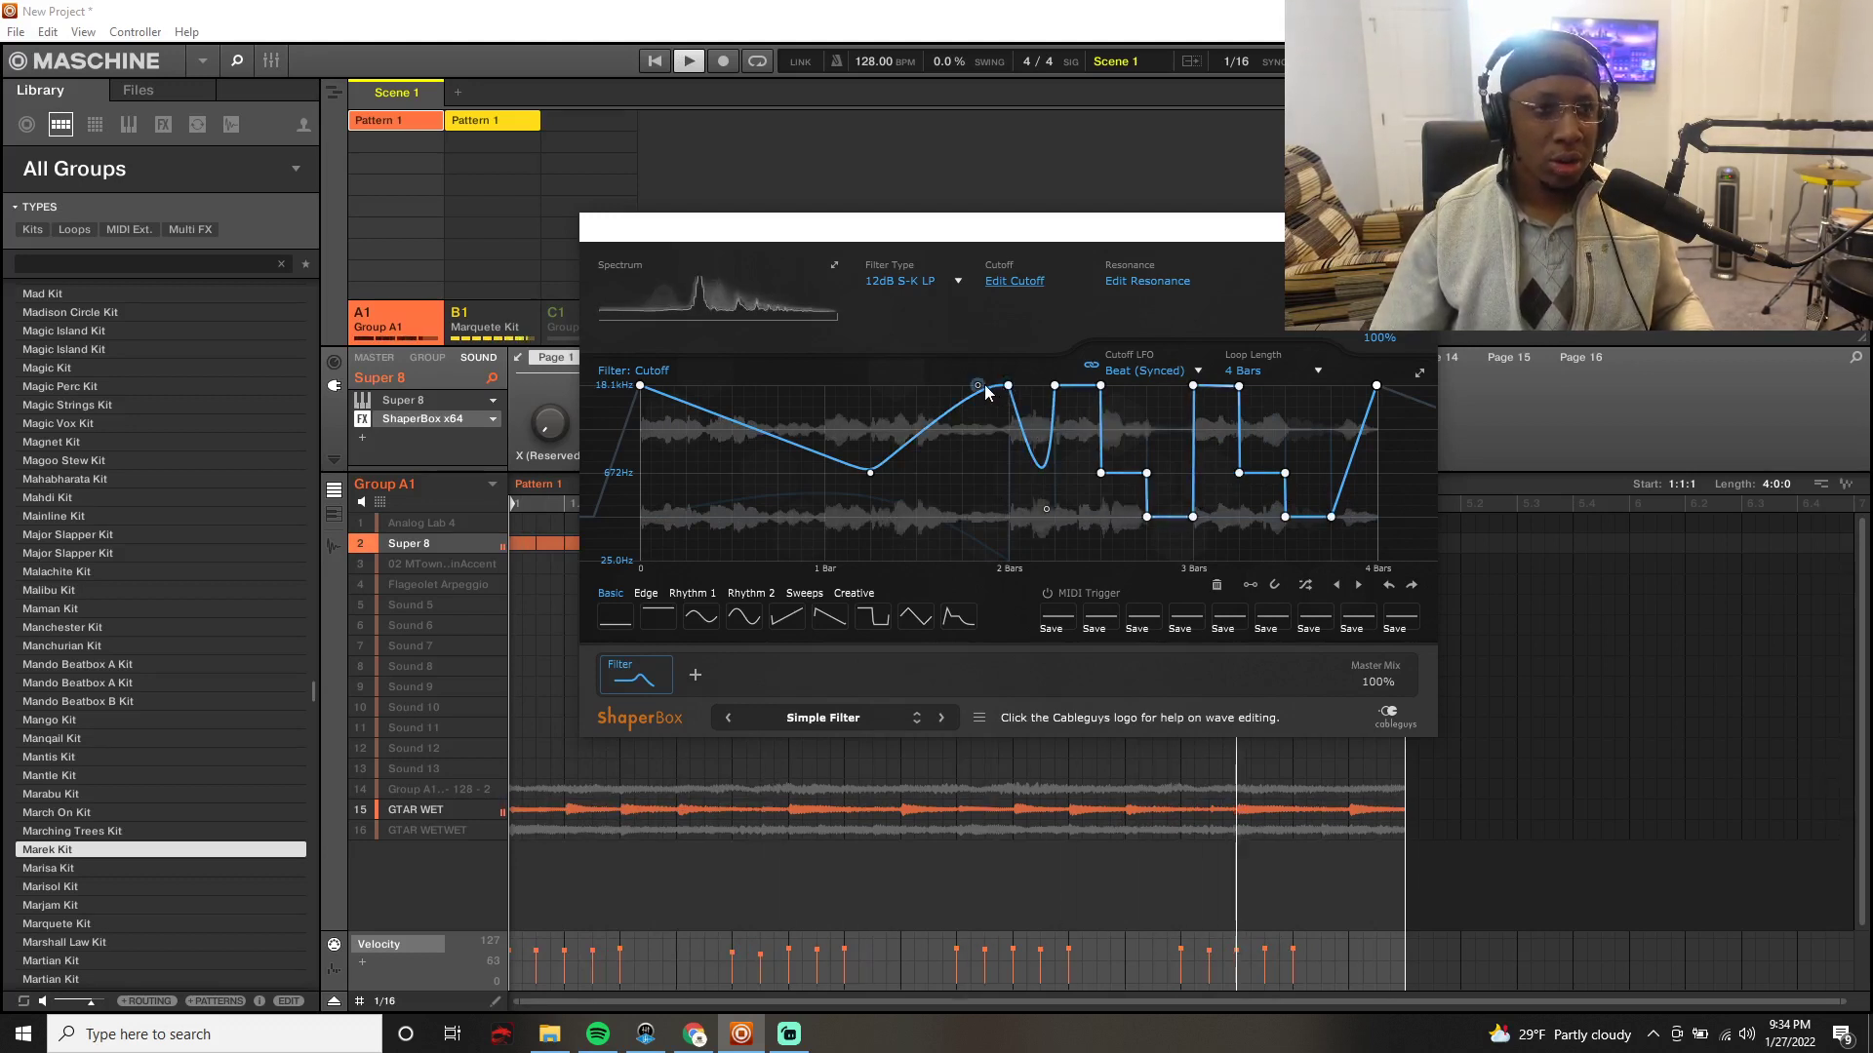
drag(979, 385, 990, 492)
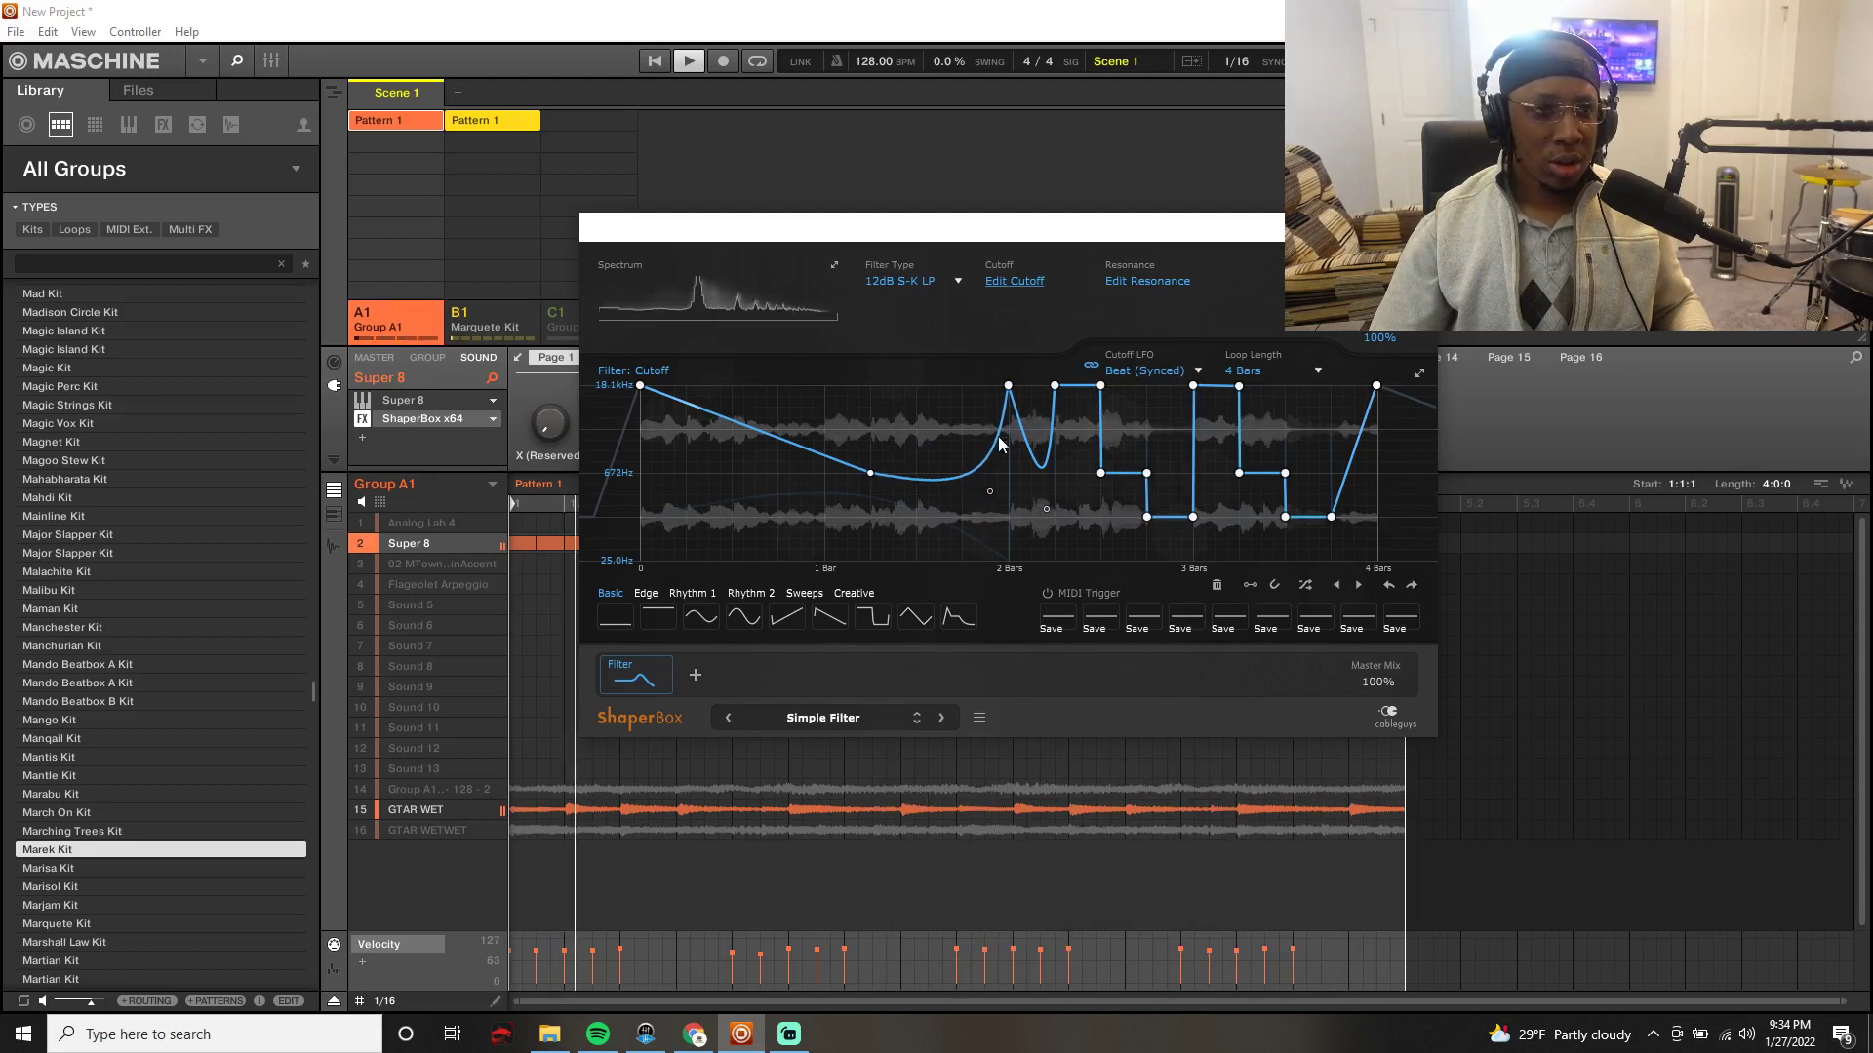
double_click(1008, 386)
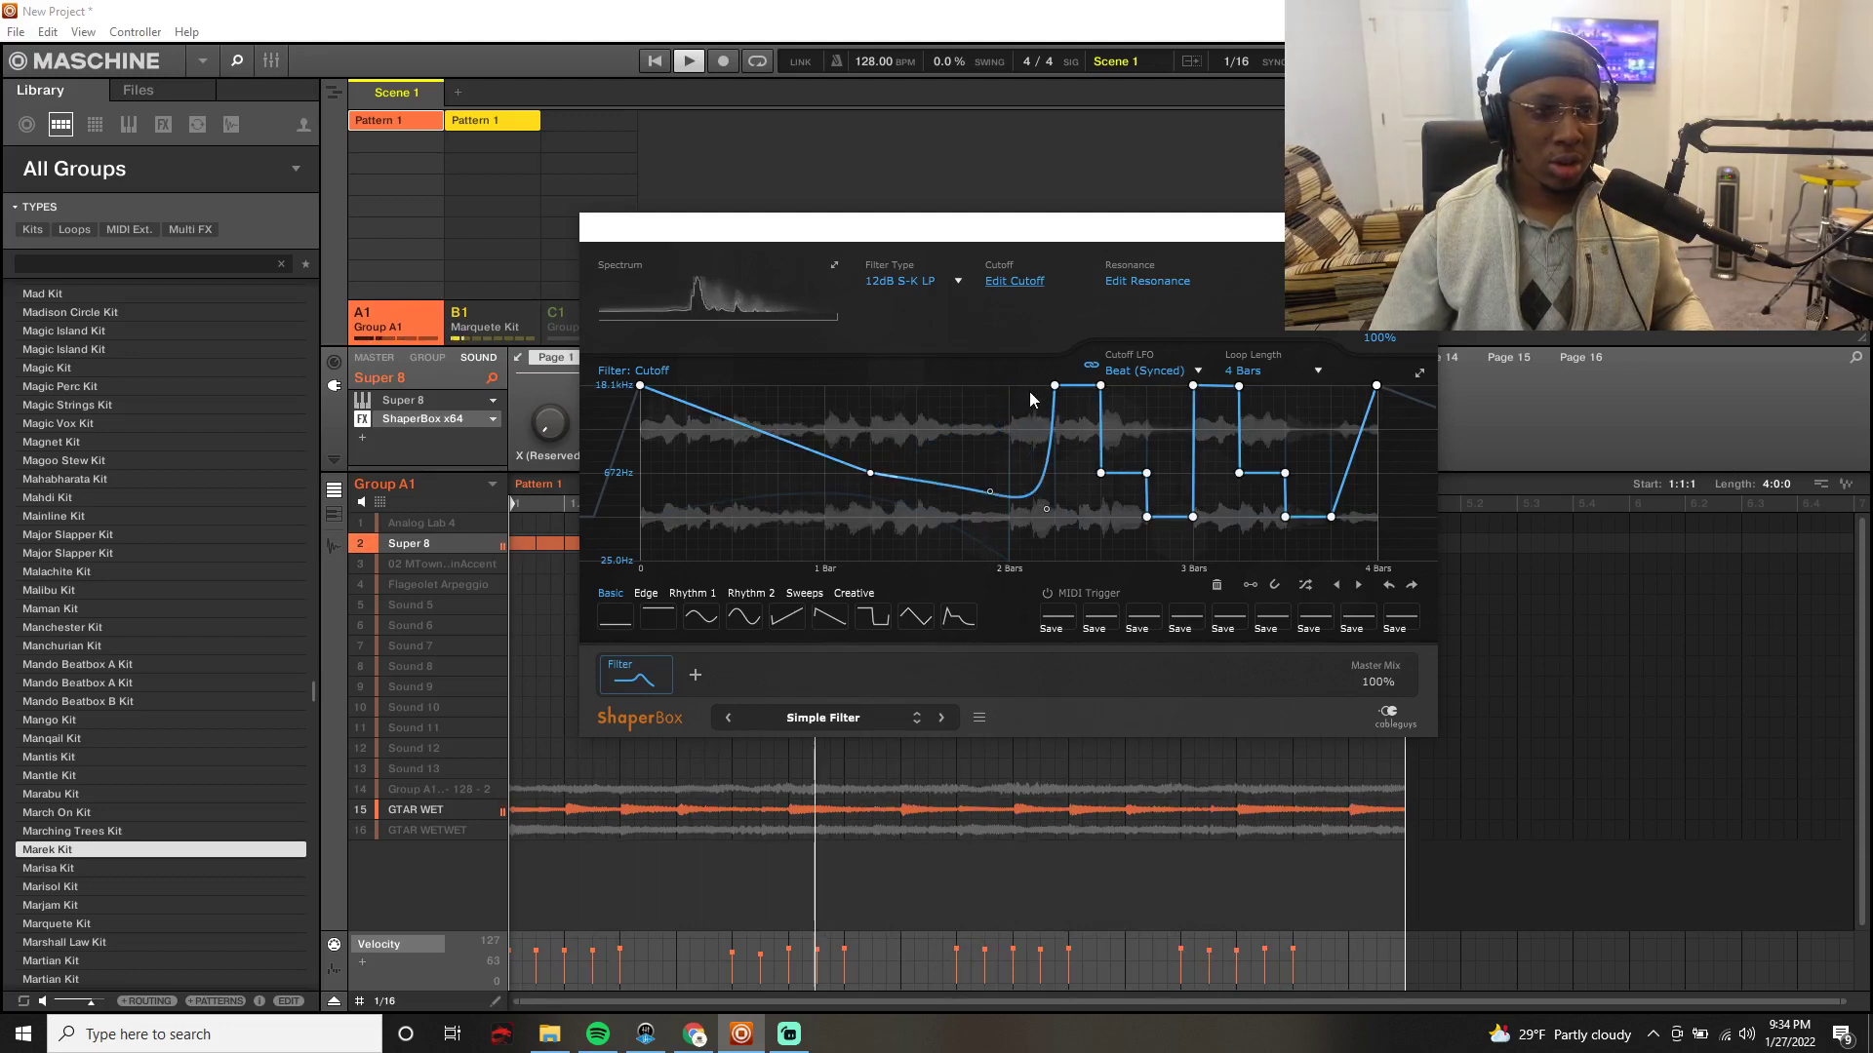
double_click(1100, 386)
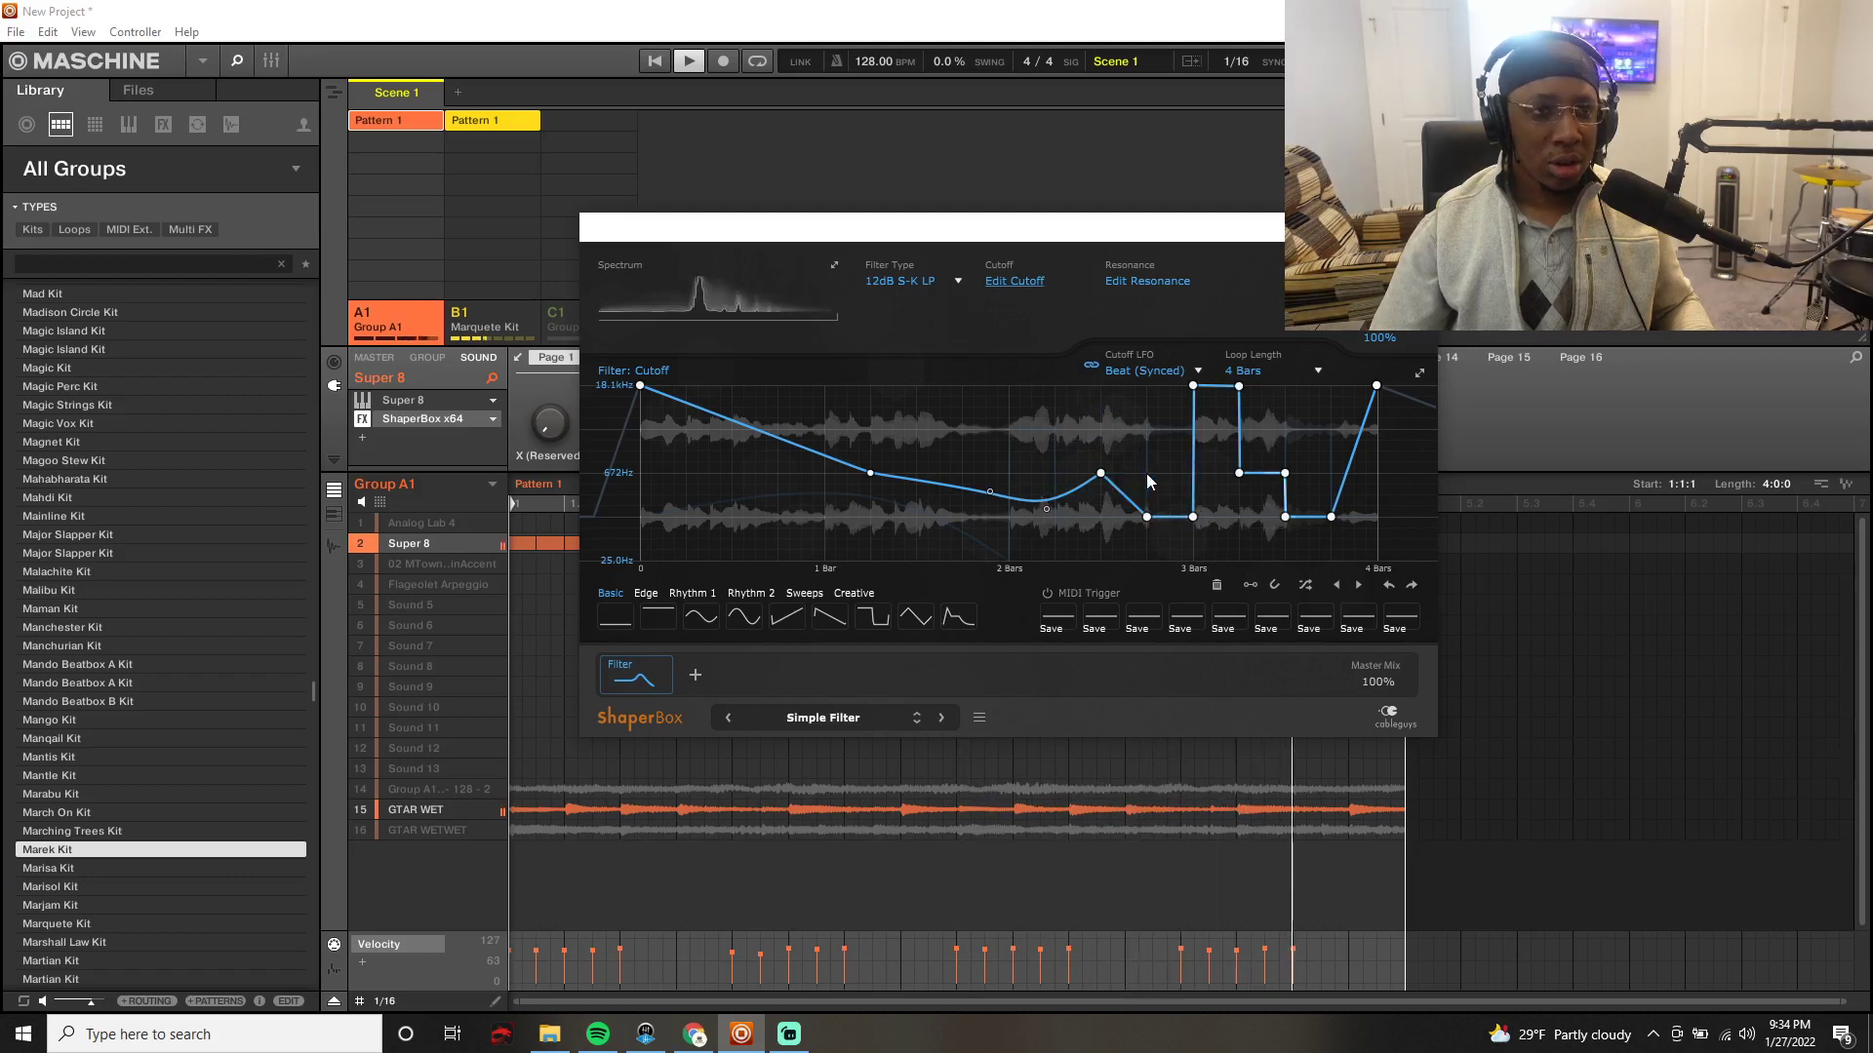
Step: Apply the basic sine shape to the filter cutoff over 4 Bars, audition it, and close the ShaperBox window
click(699, 618)
key(space)
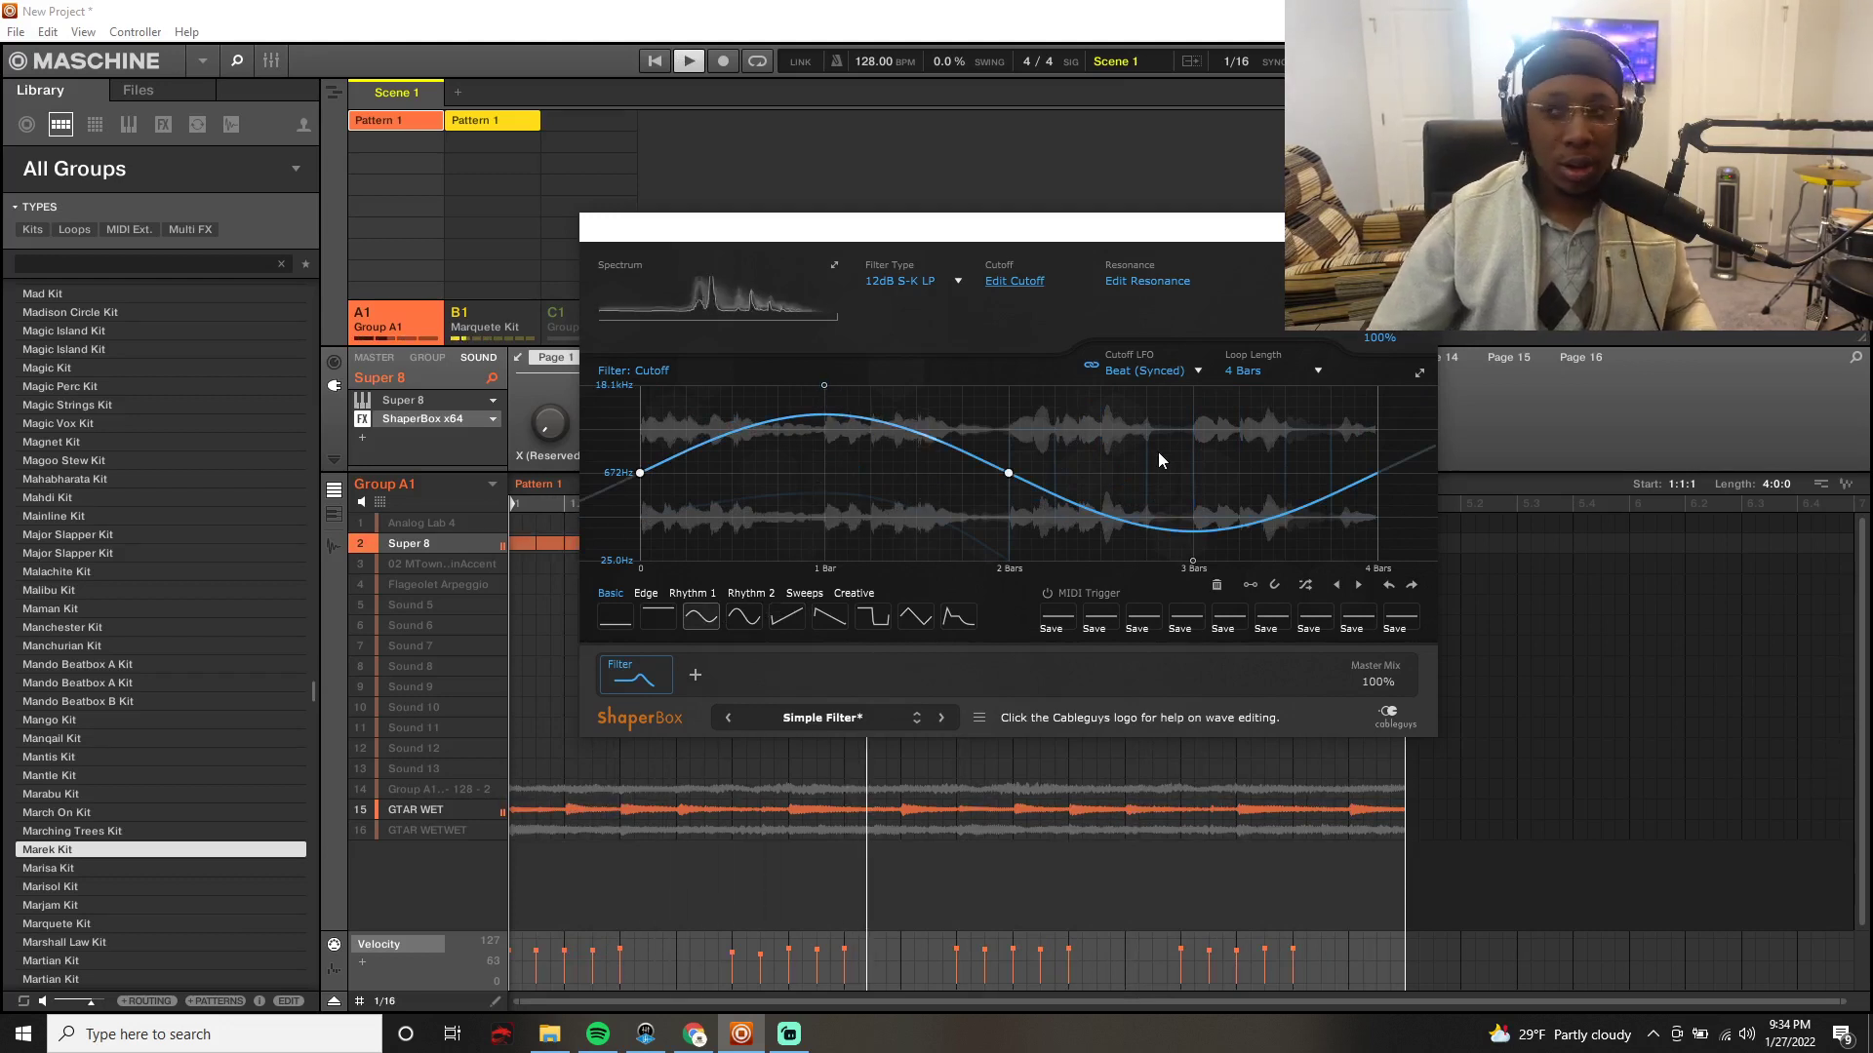
click(1415, 228)
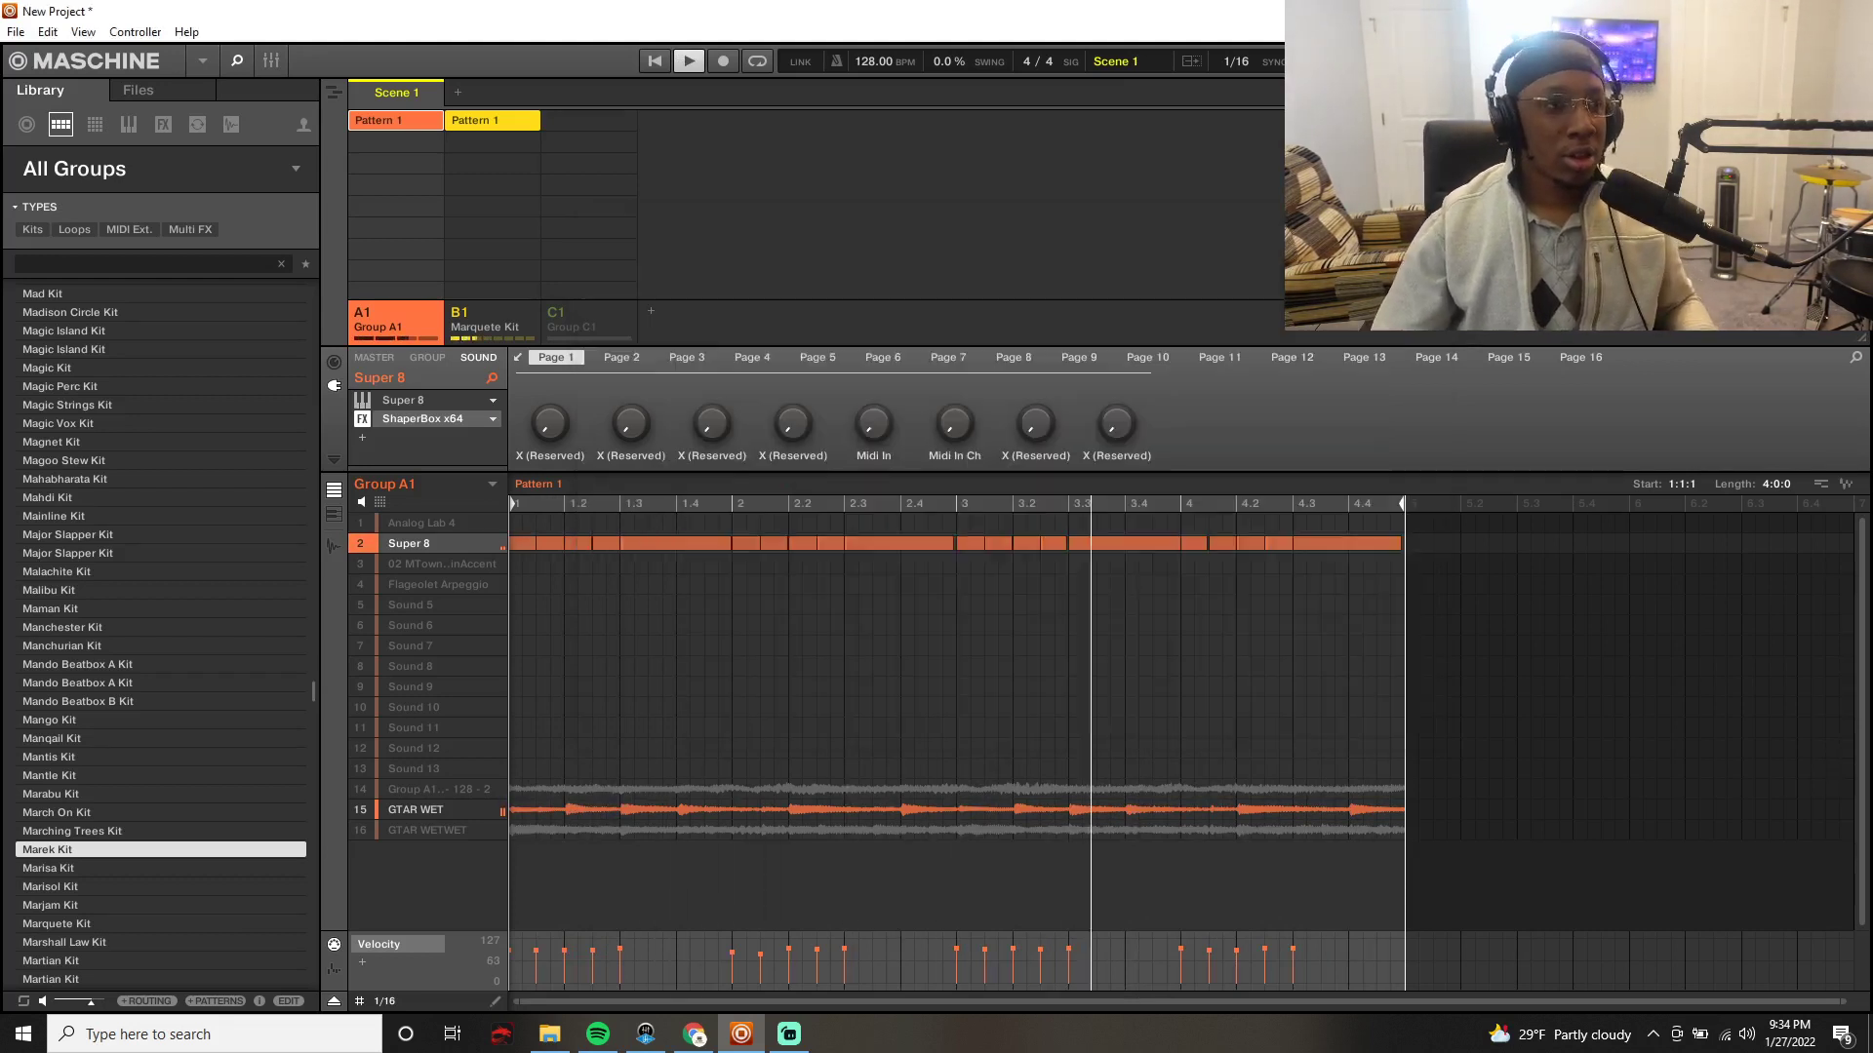
Step: Reopen ShaperBox, flatten the cutoff curve's dip near 3 bars, and audition Super 8 with GTAR WET and on its own
click(431, 417)
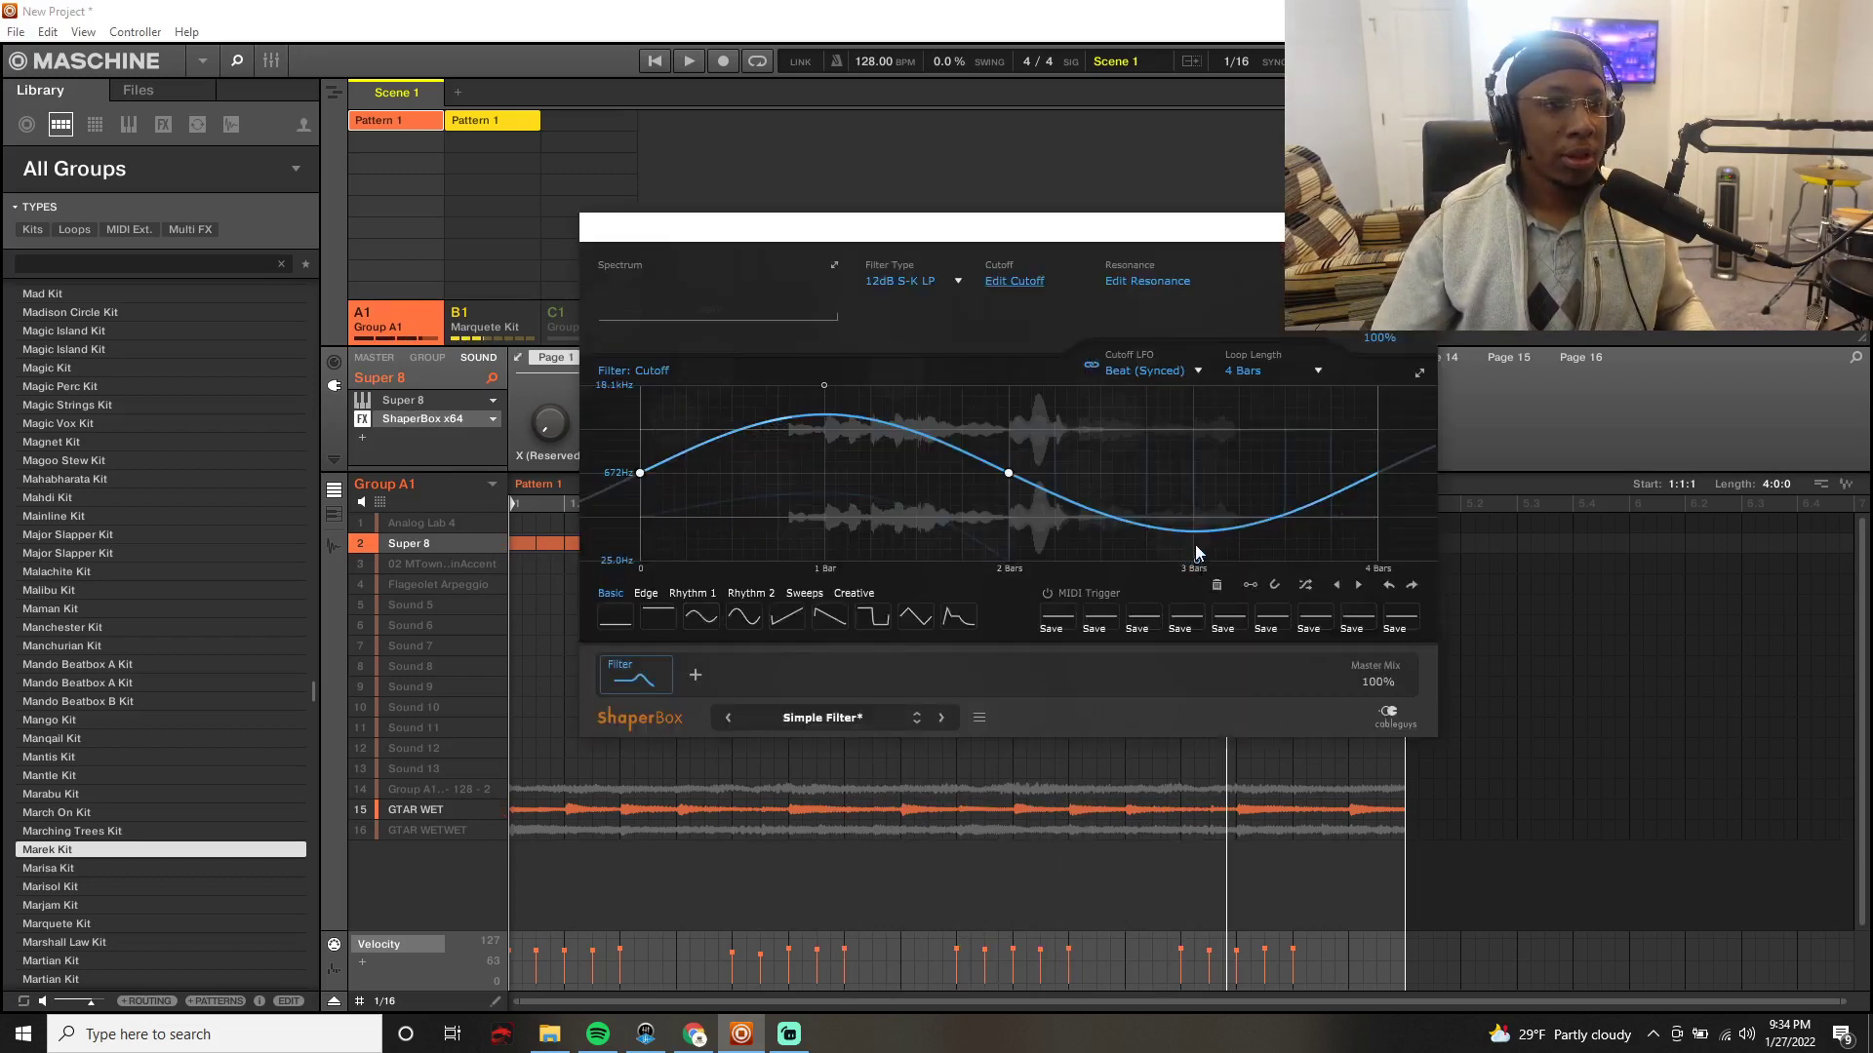
drag(1197, 542, 1199, 490)
click(376, 541)
key(space)
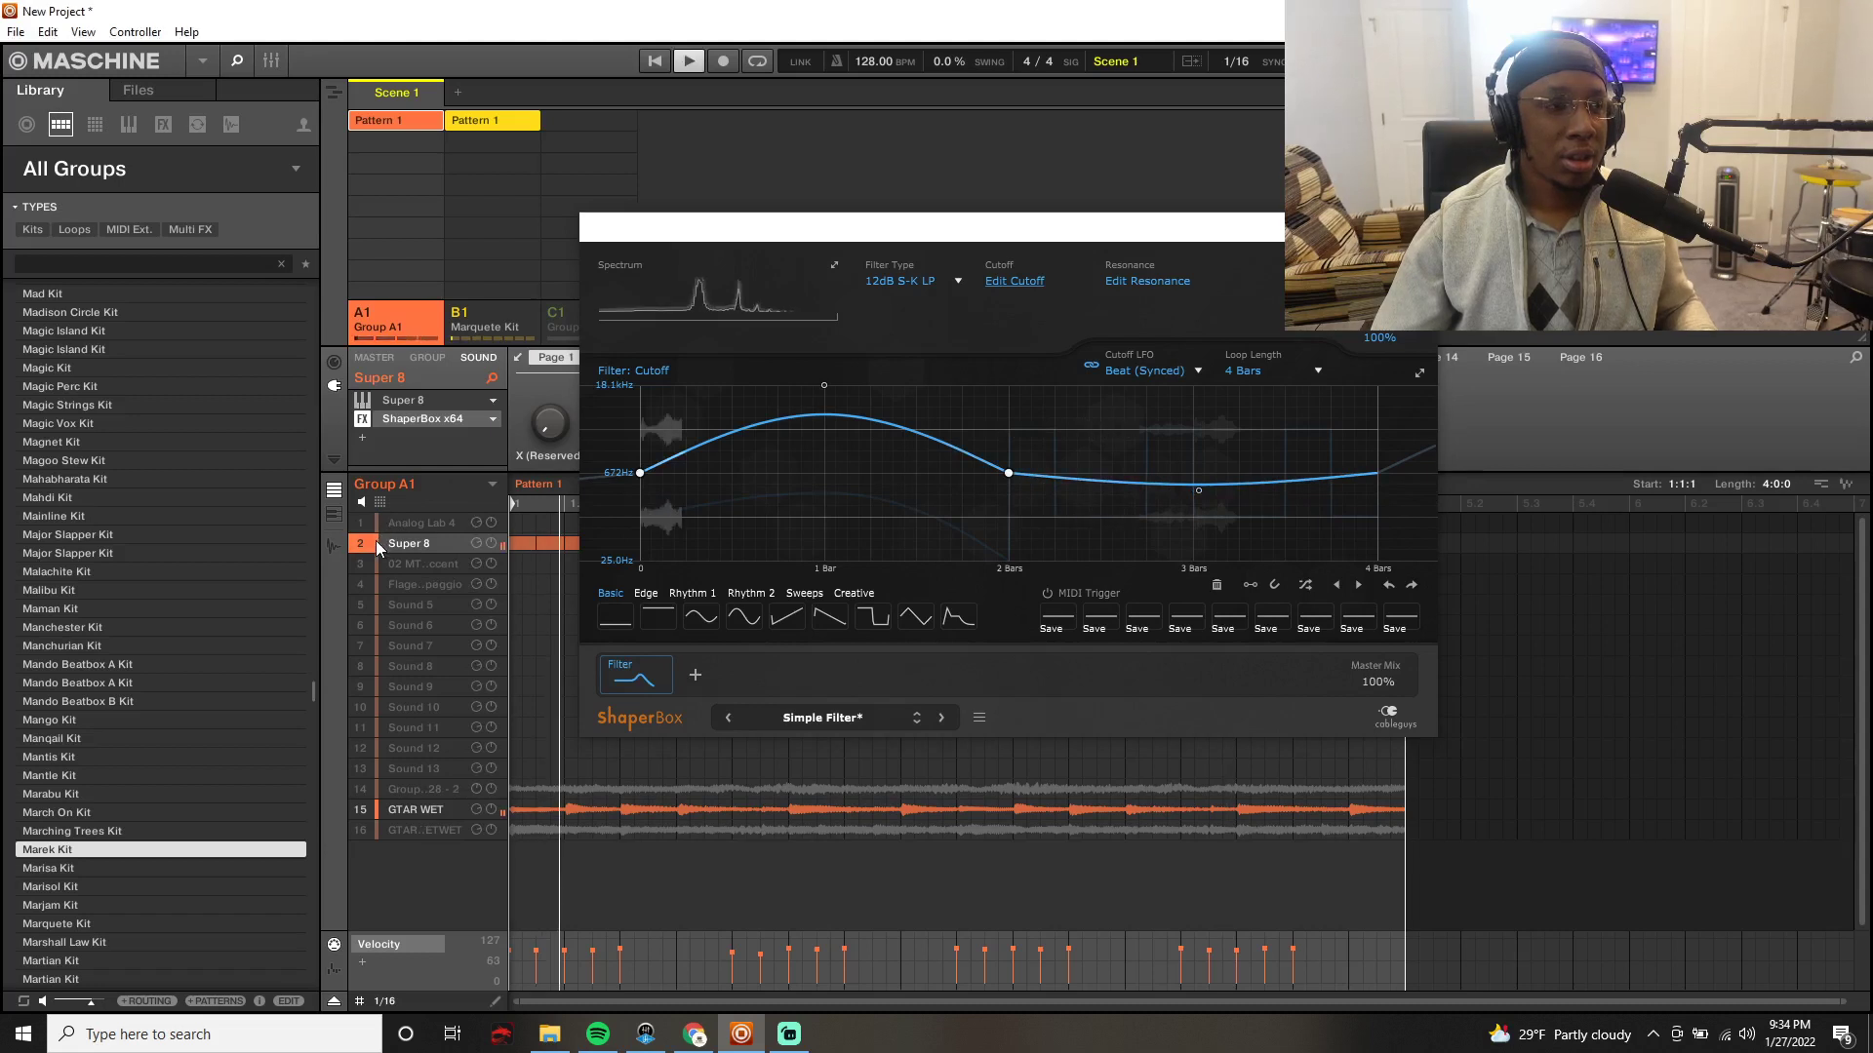
right_click(372, 543)
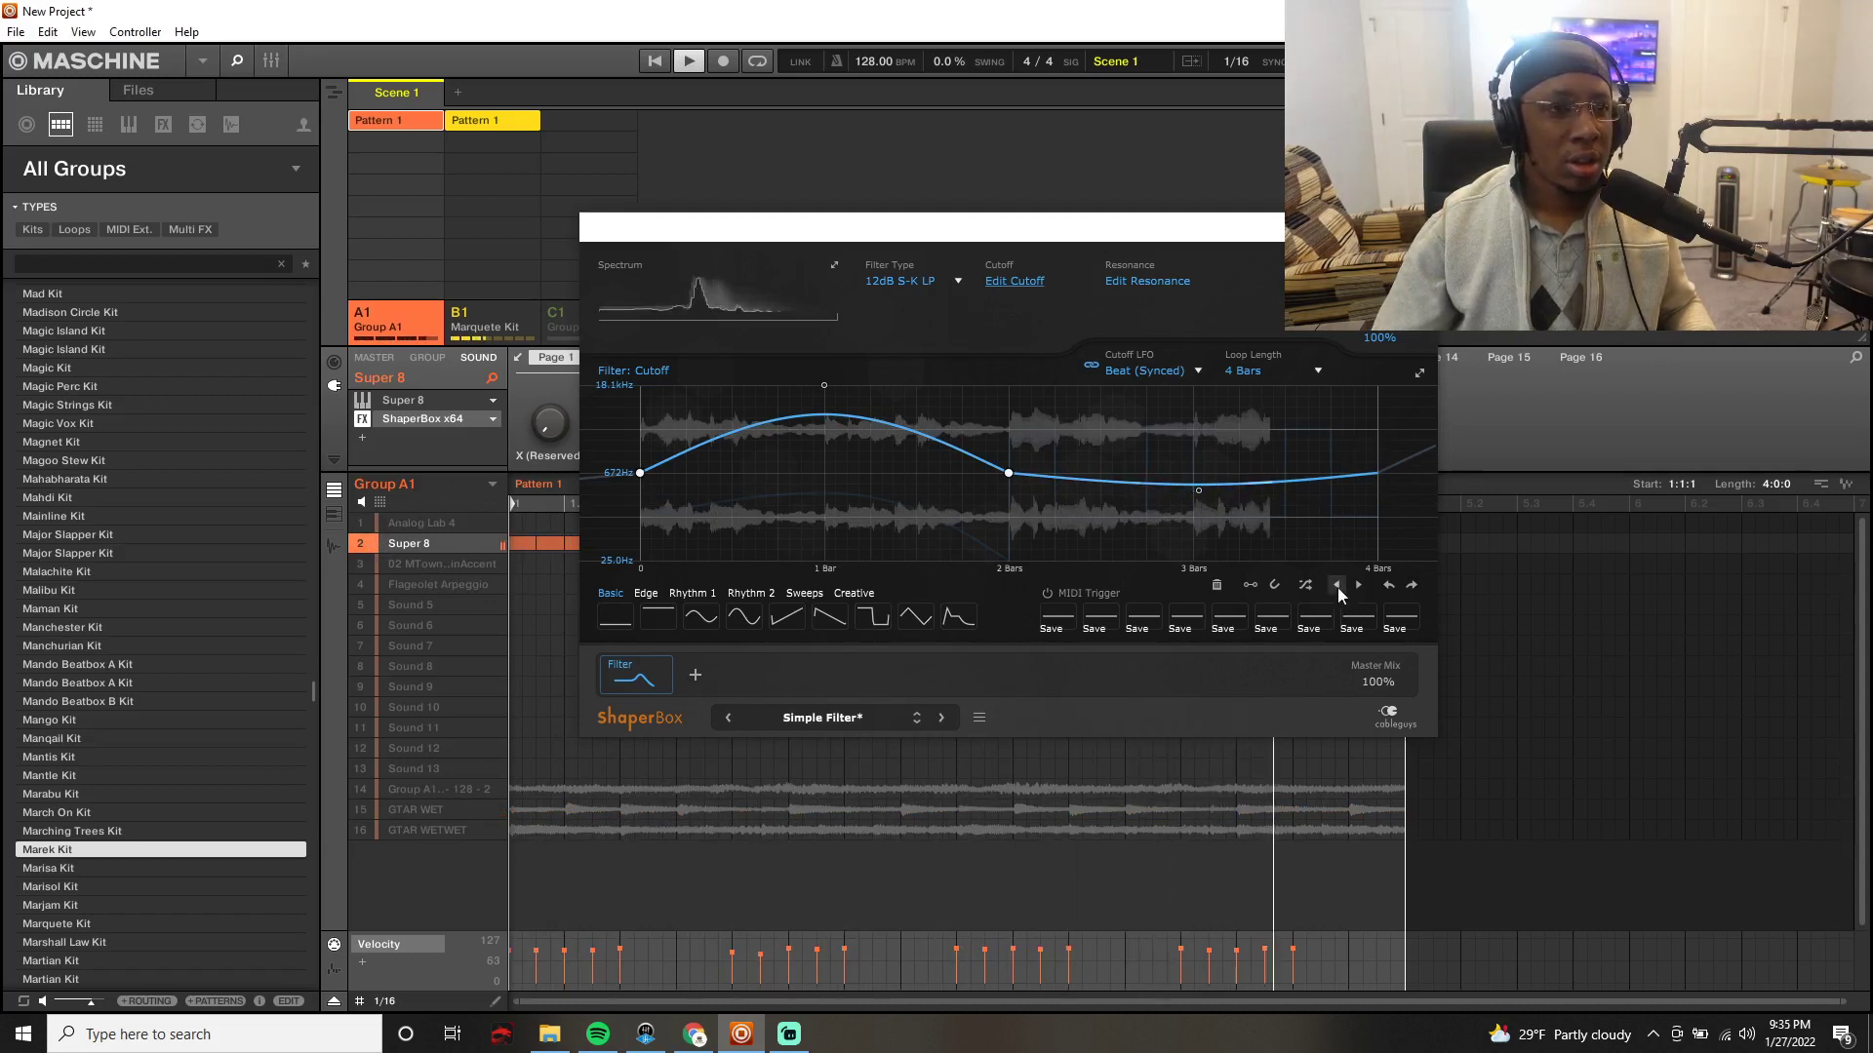
key(space)
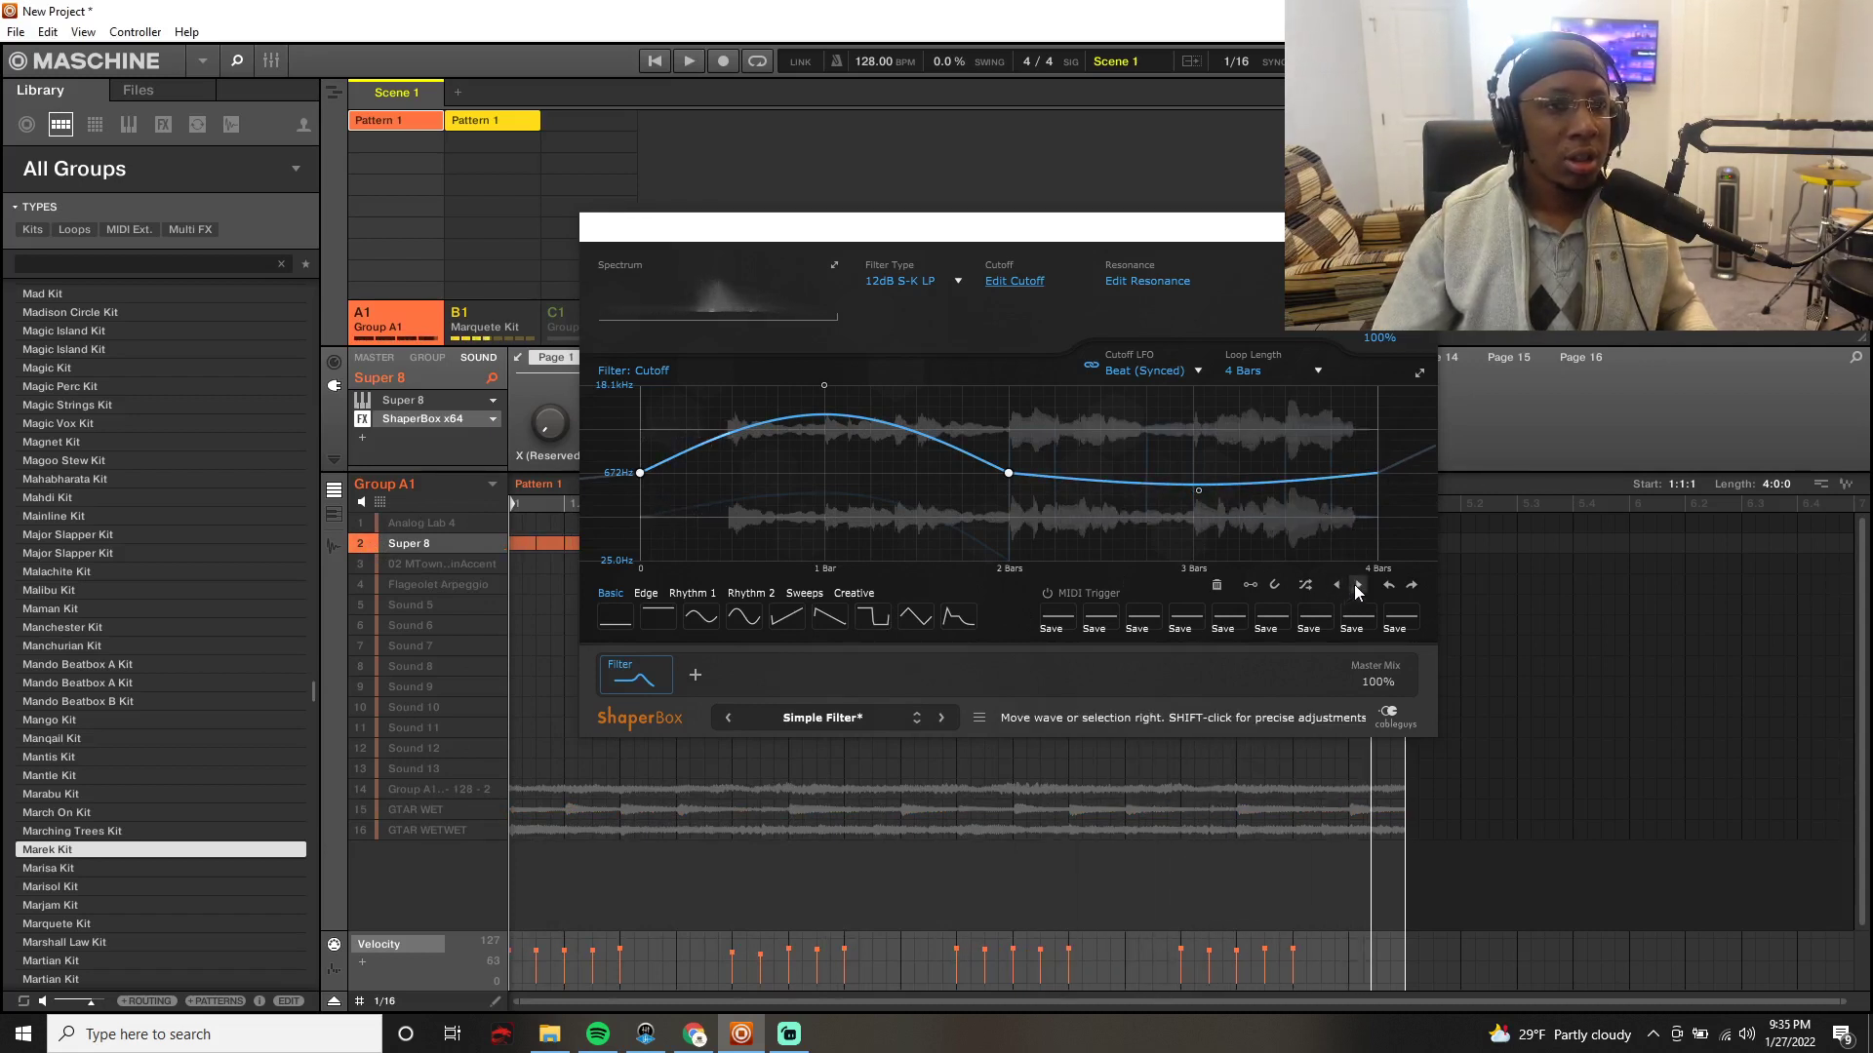
Step: Shift the Super 8 filter cutoff wave right, move its second point near 4 Bars, raise the first, audition it, and close ShaperBox
click(1358, 585)
click(1358, 585)
click(1358, 586)
click(1358, 585)
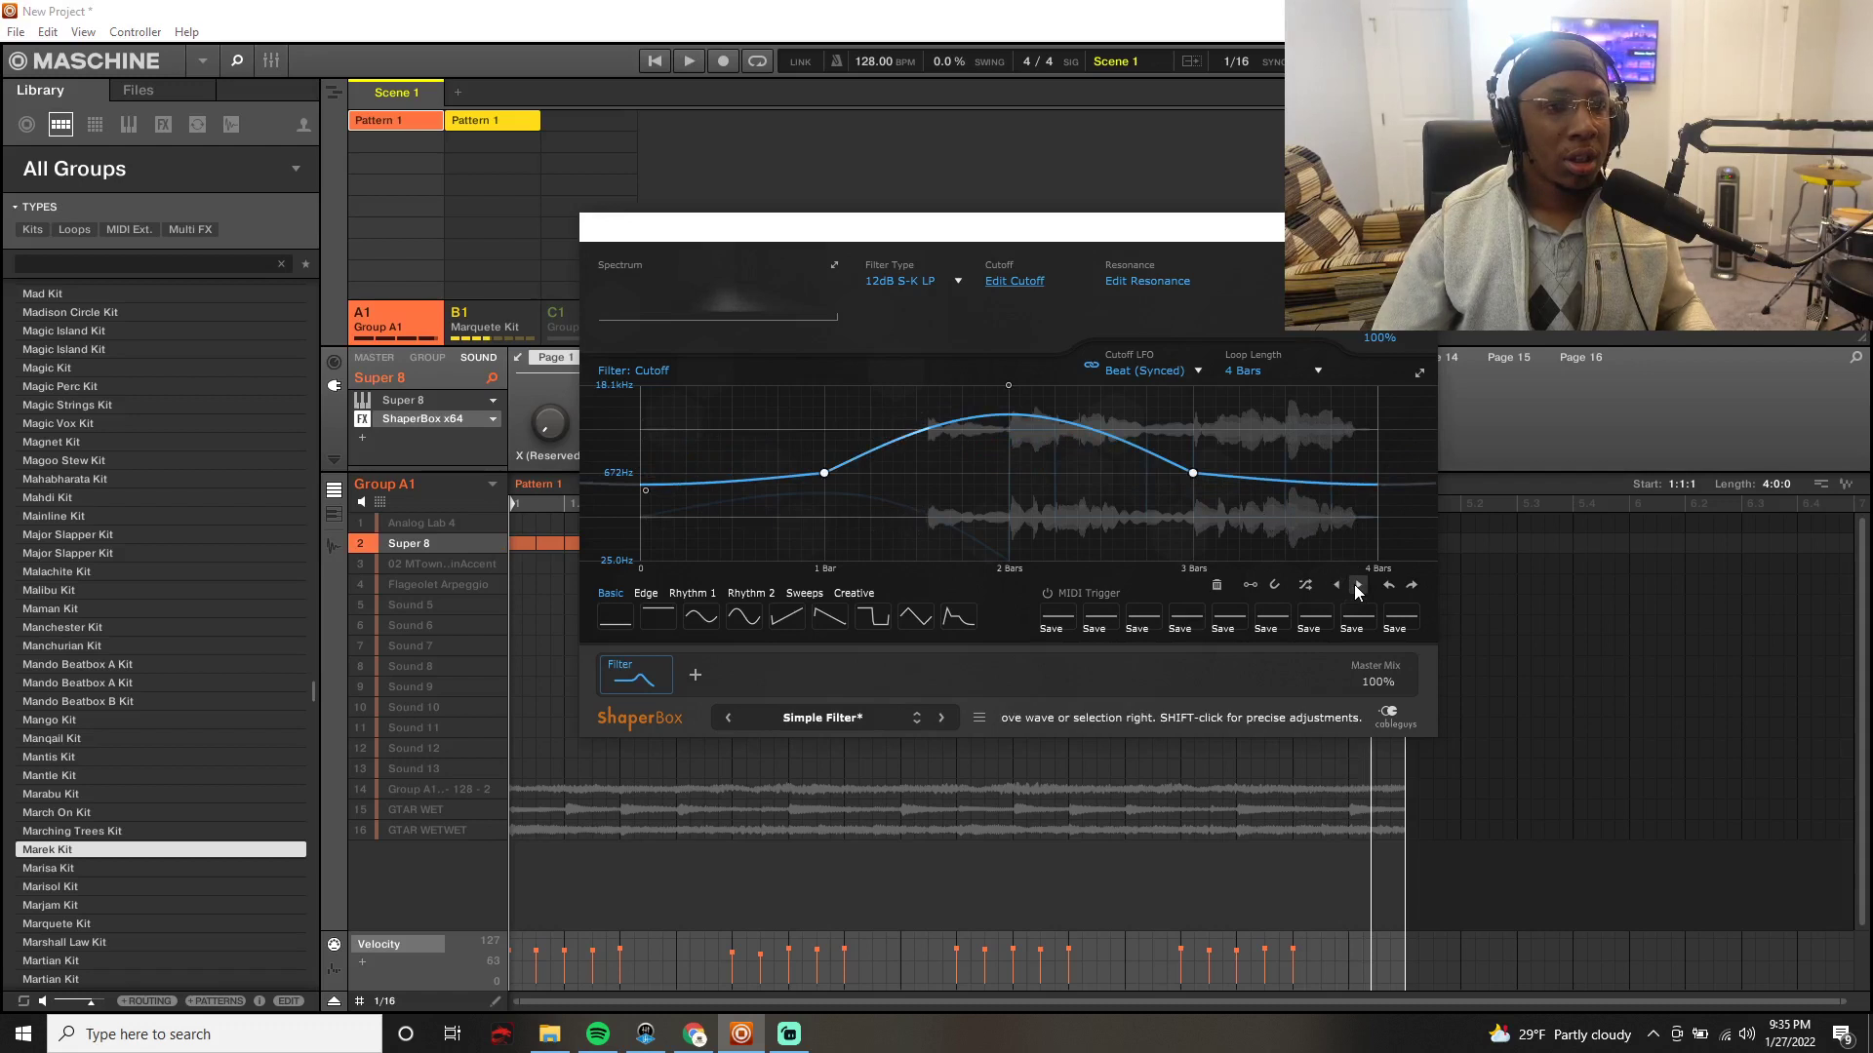
drag(1204, 472, 1367, 497)
key(space)
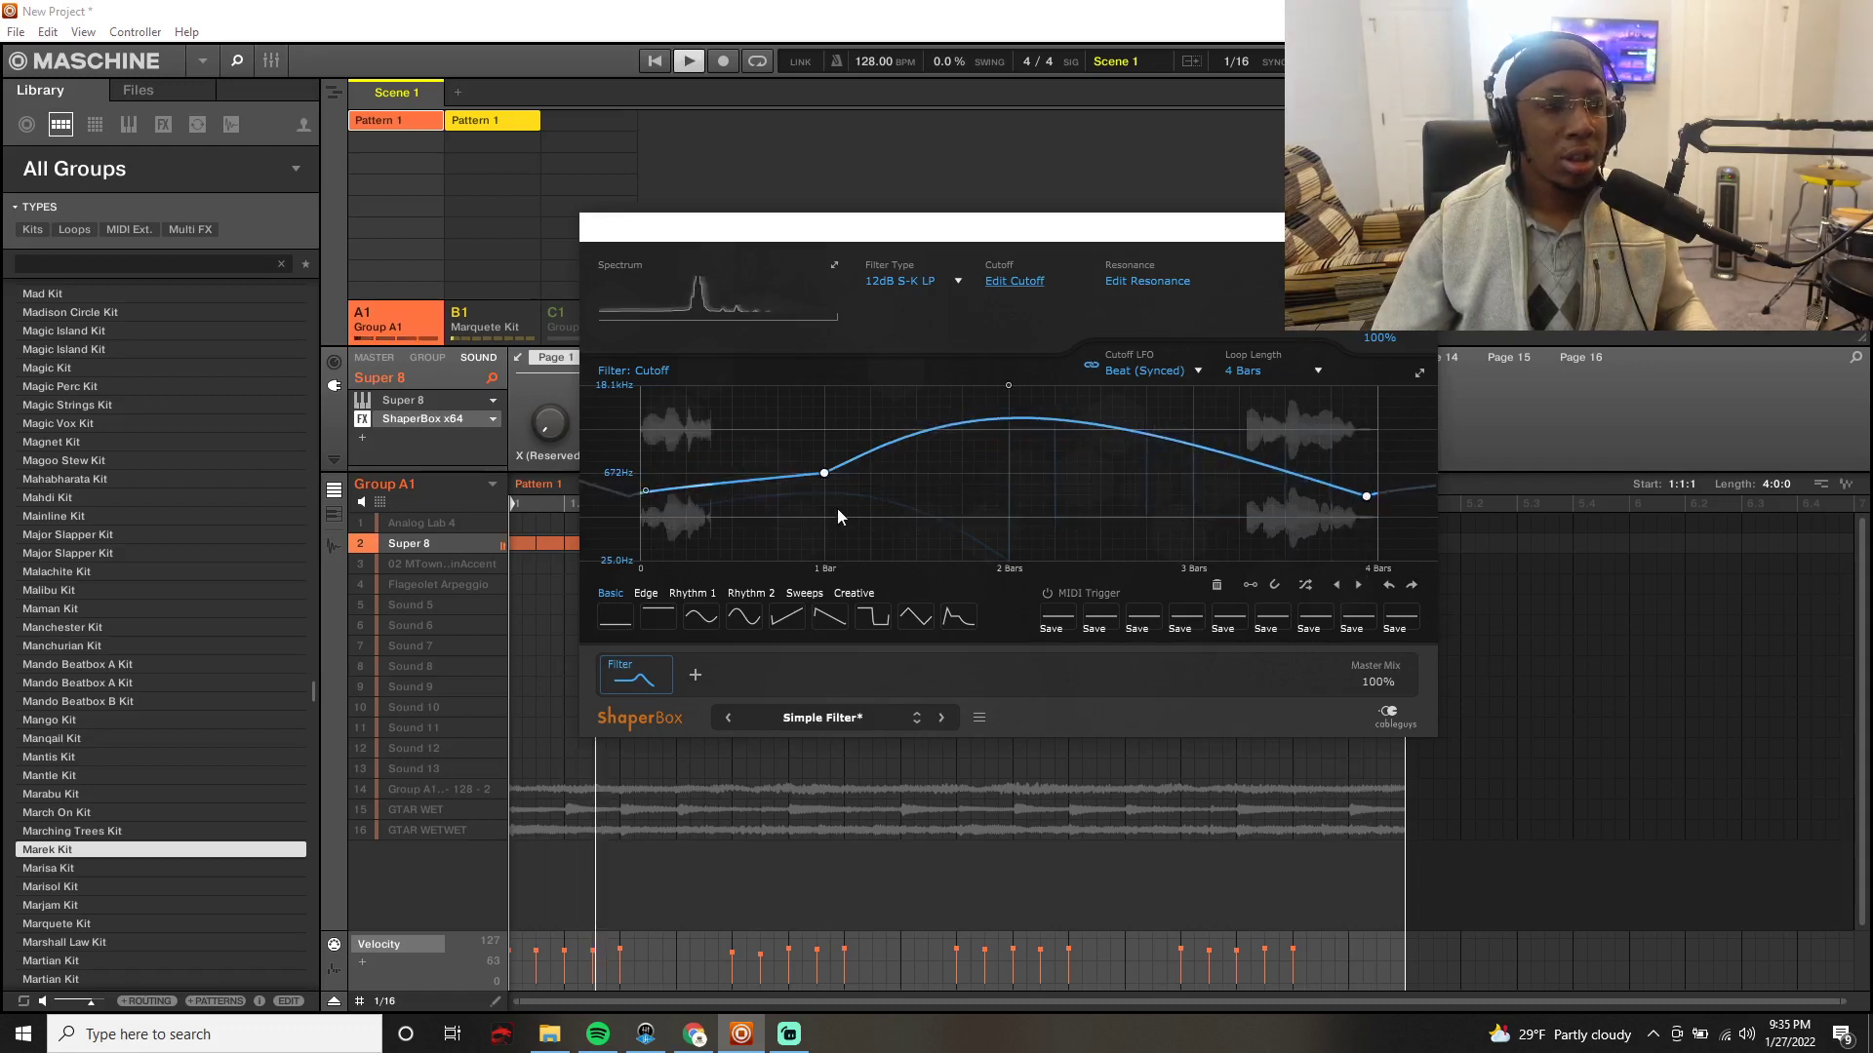
drag(826, 475, 835, 463)
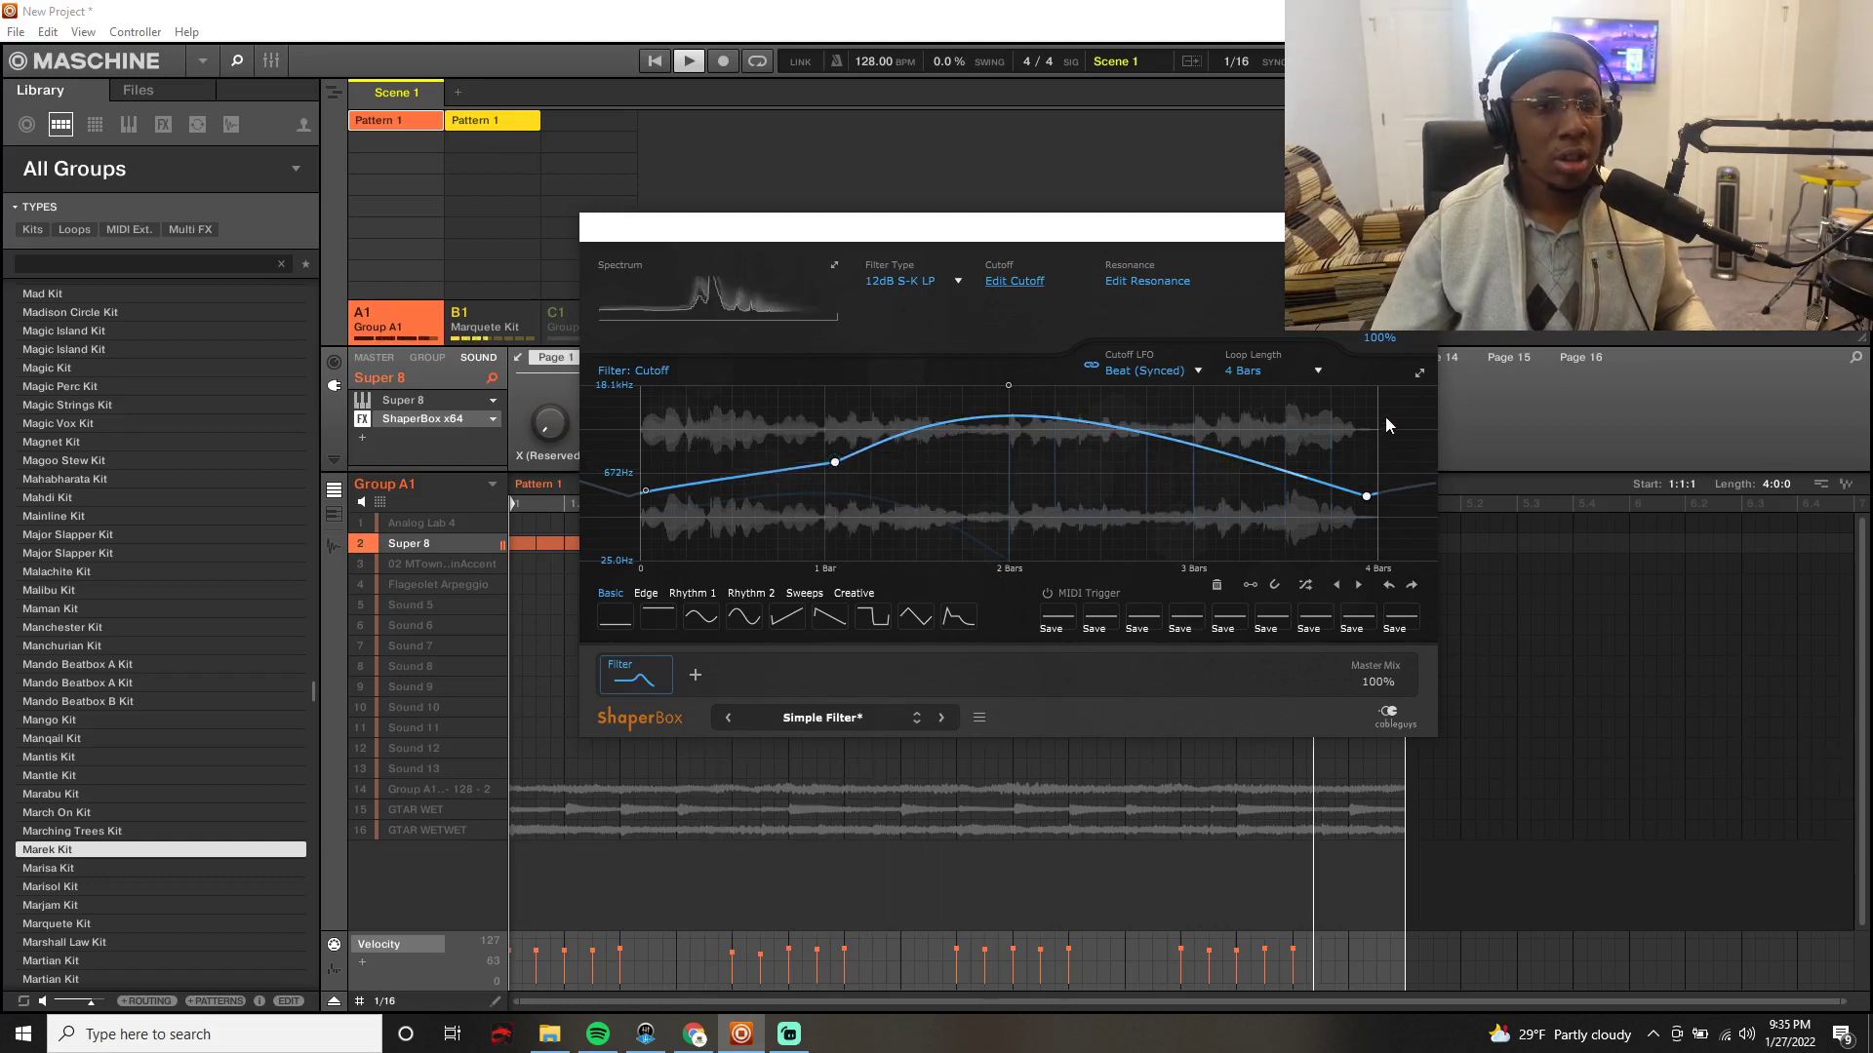
key(space)
click(1415, 227)
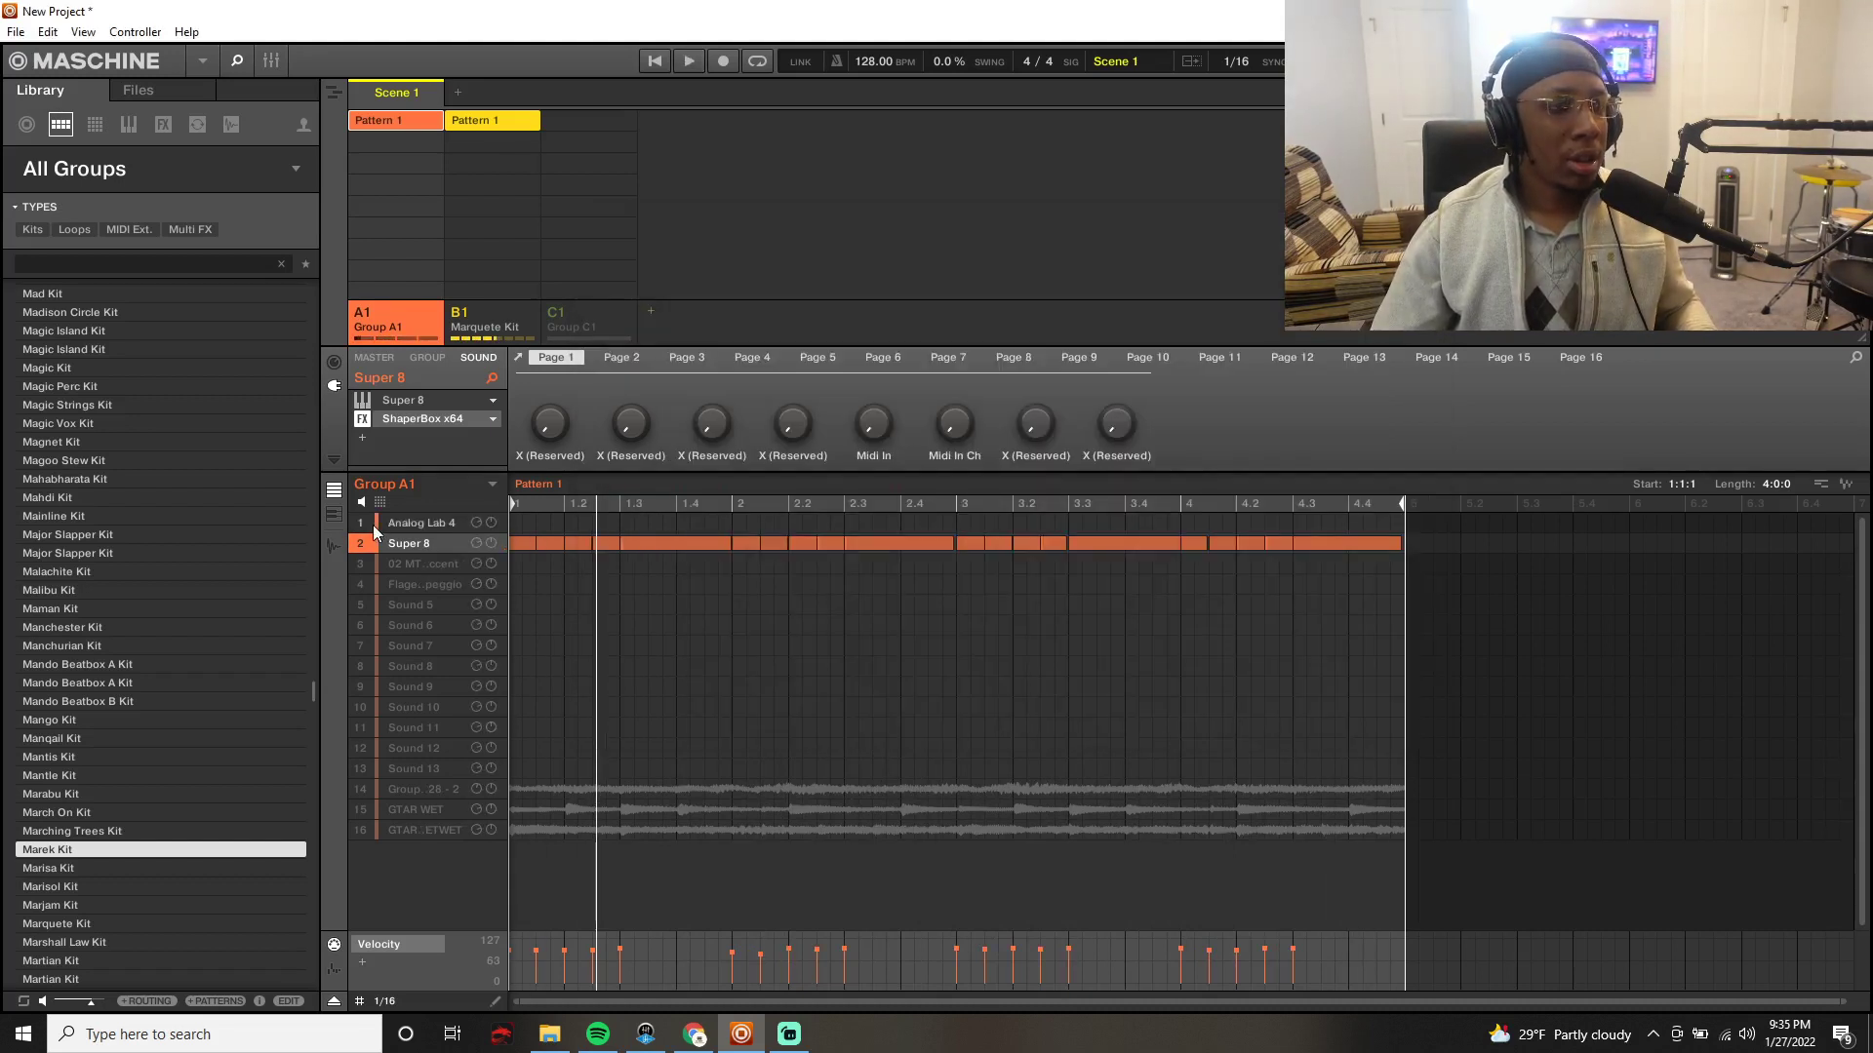
Step: Audition Super 8 with the resampled Group A1 part, and isolate the 02 MTown strings sound to practise a part
click(364, 788)
key(space)
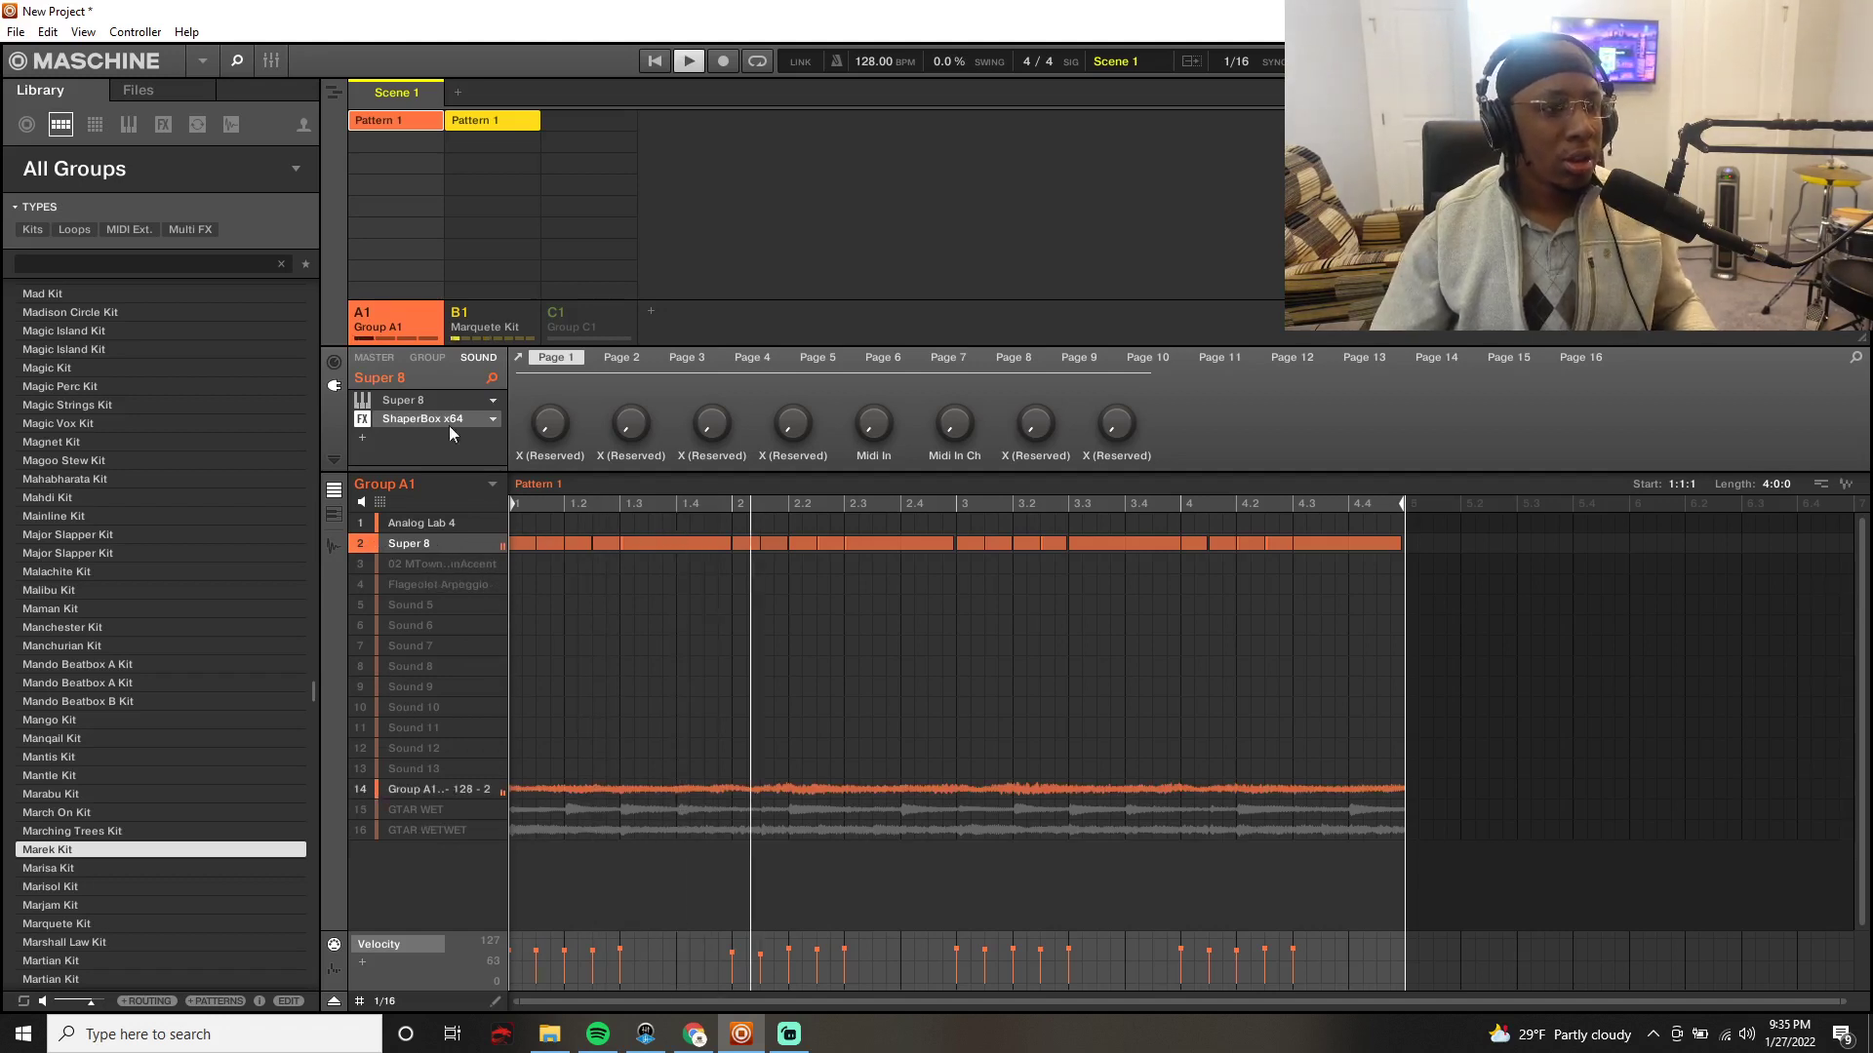
click(430, 570)
shift+click(357, 569)
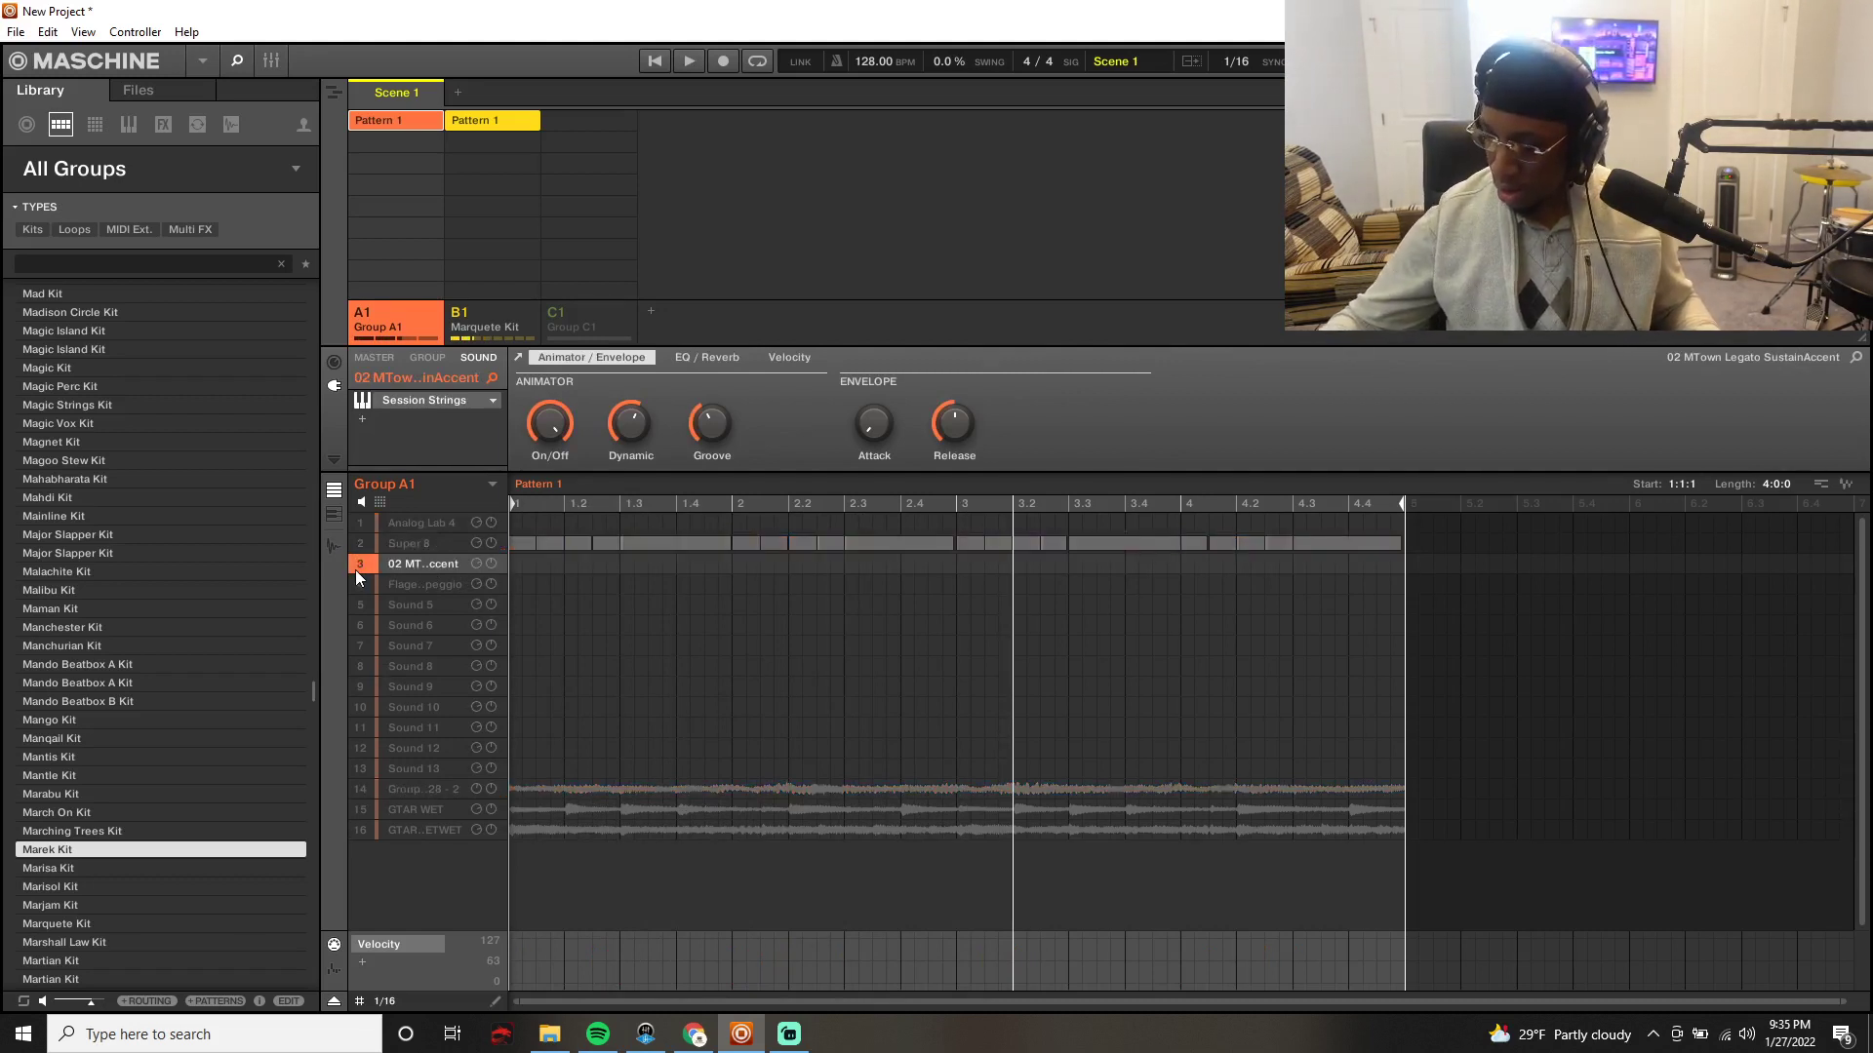
key(space)
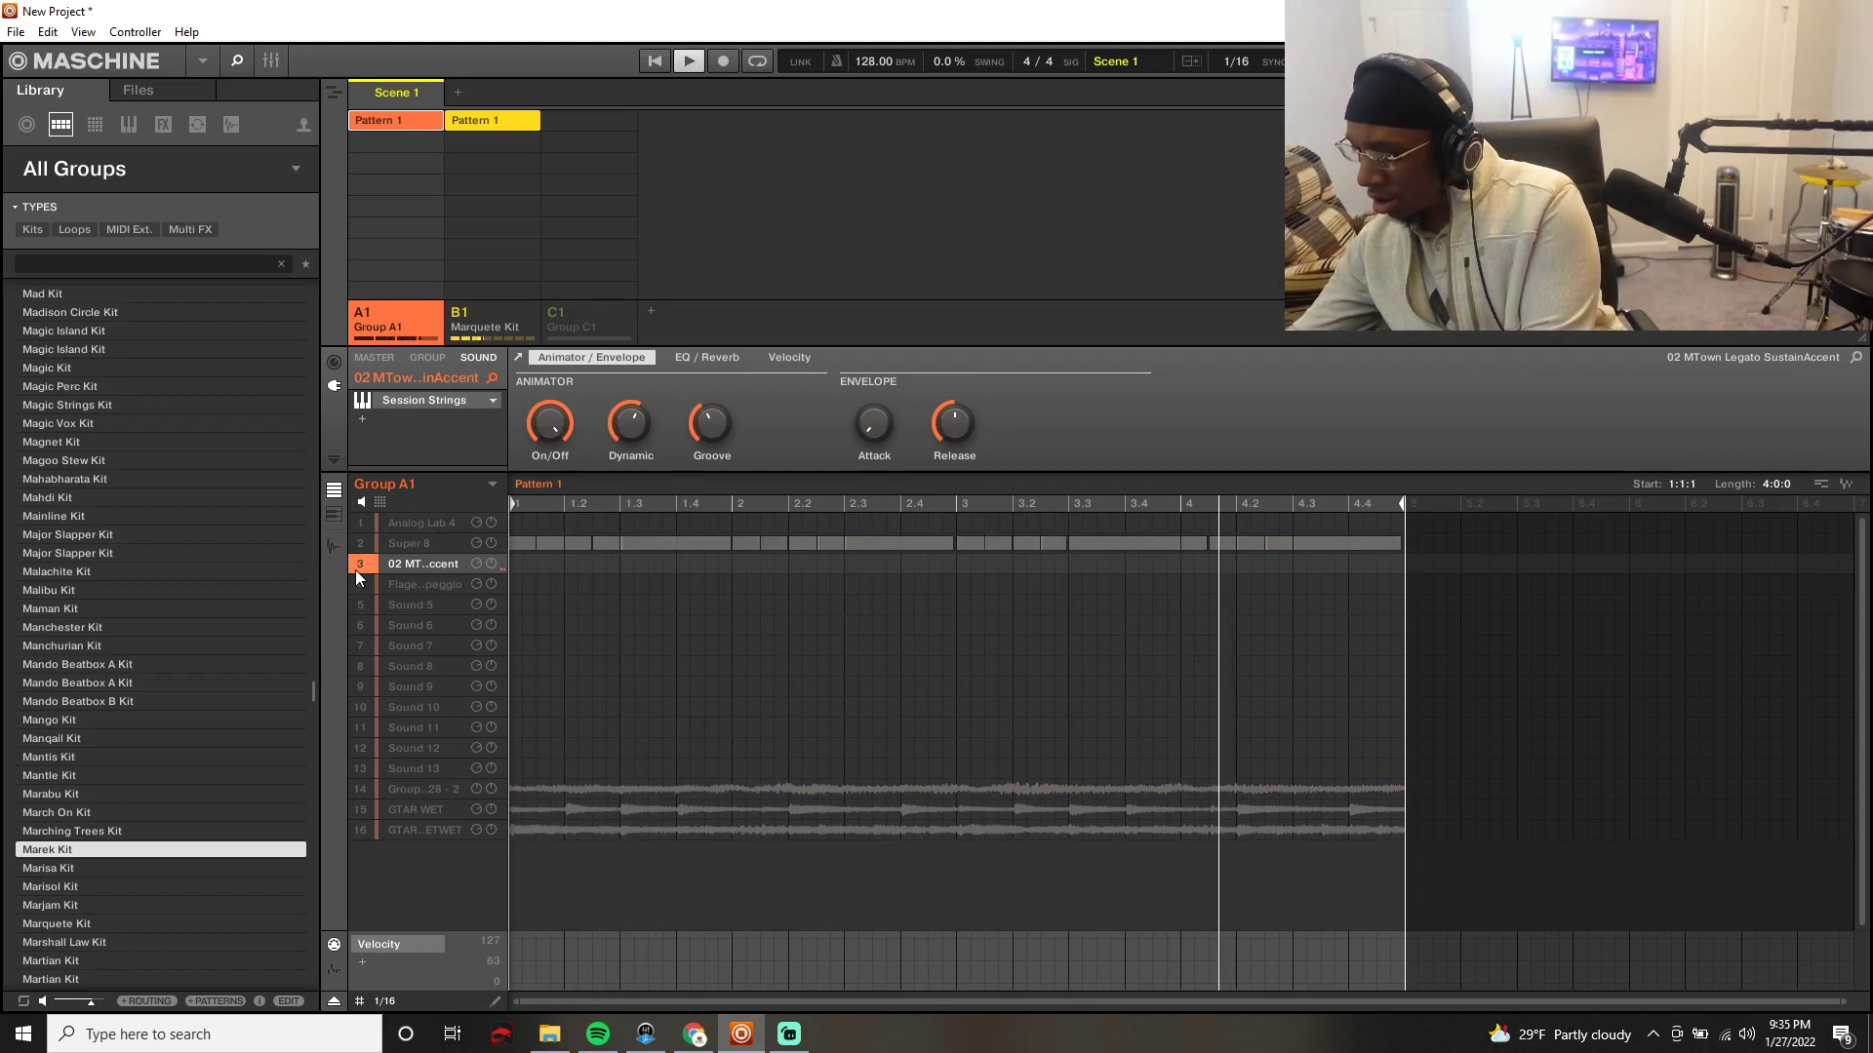
Step: Try recording a repeated-note part on the 02 MTown strings sound twice, undoing each take
key(ctrl+space)
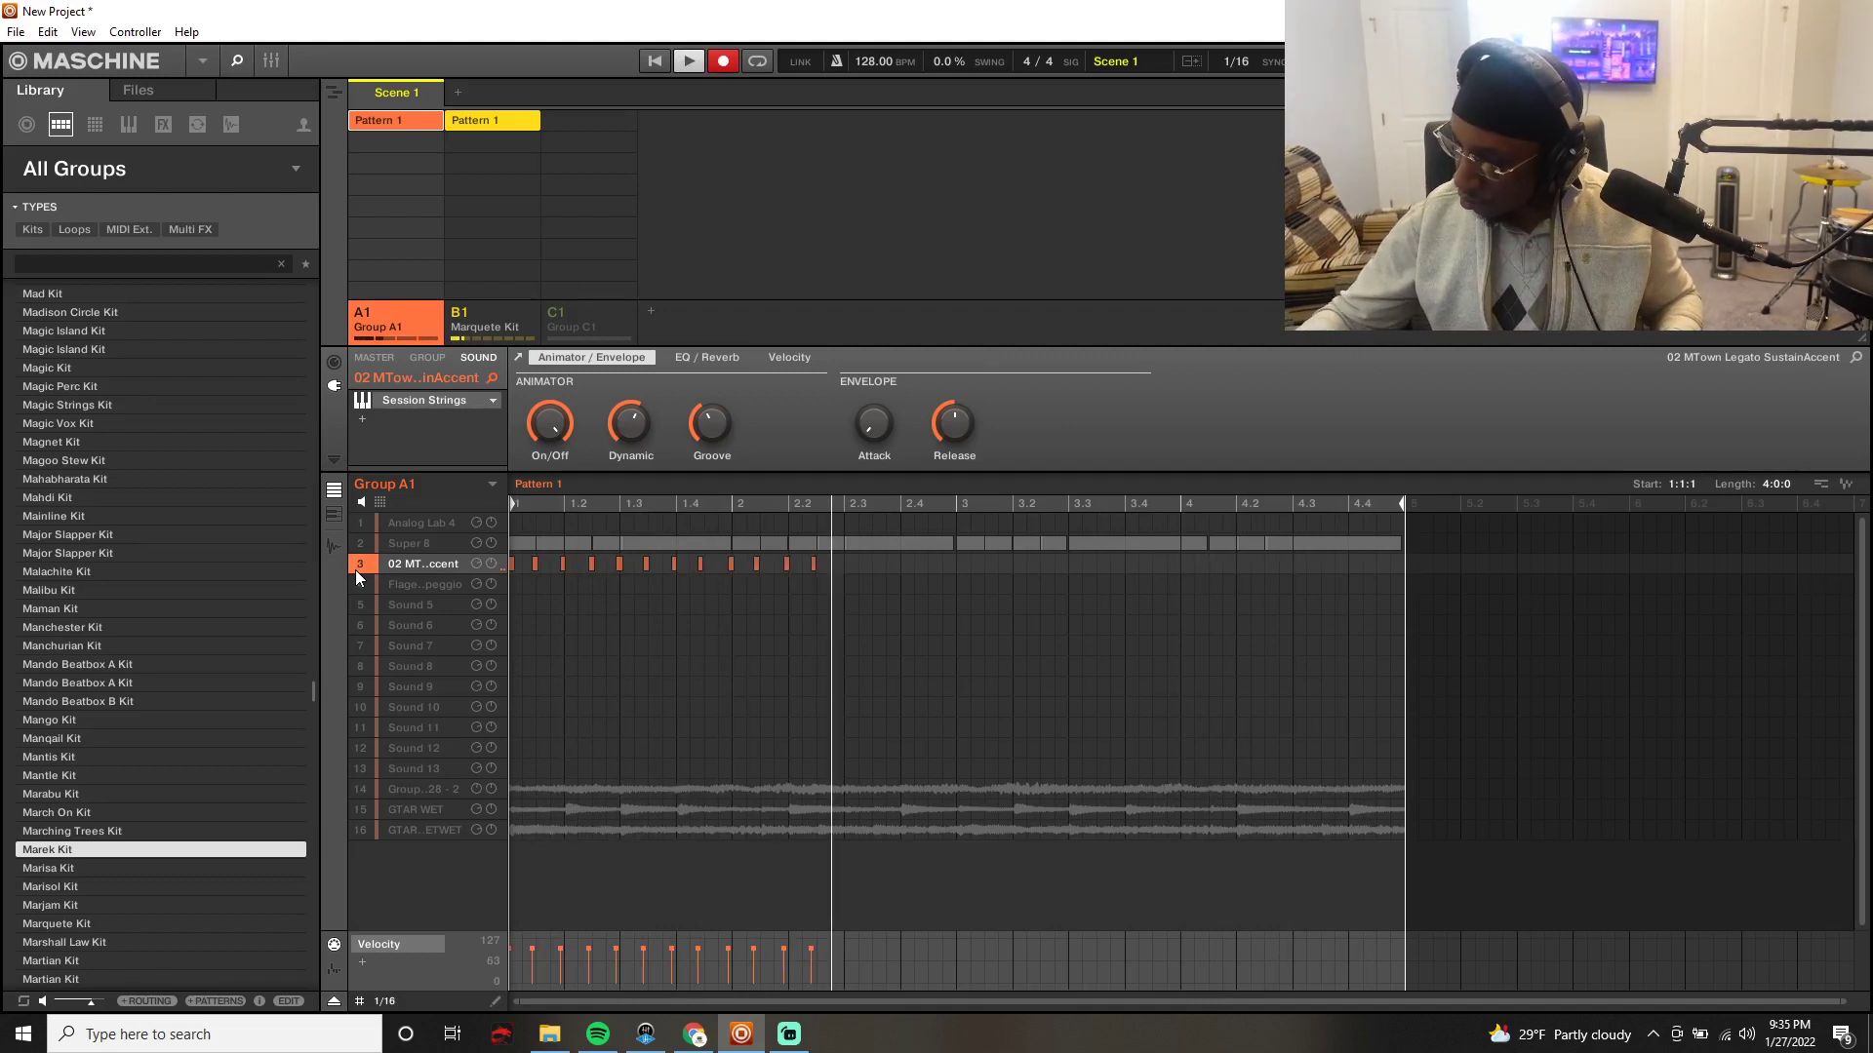
key(space)
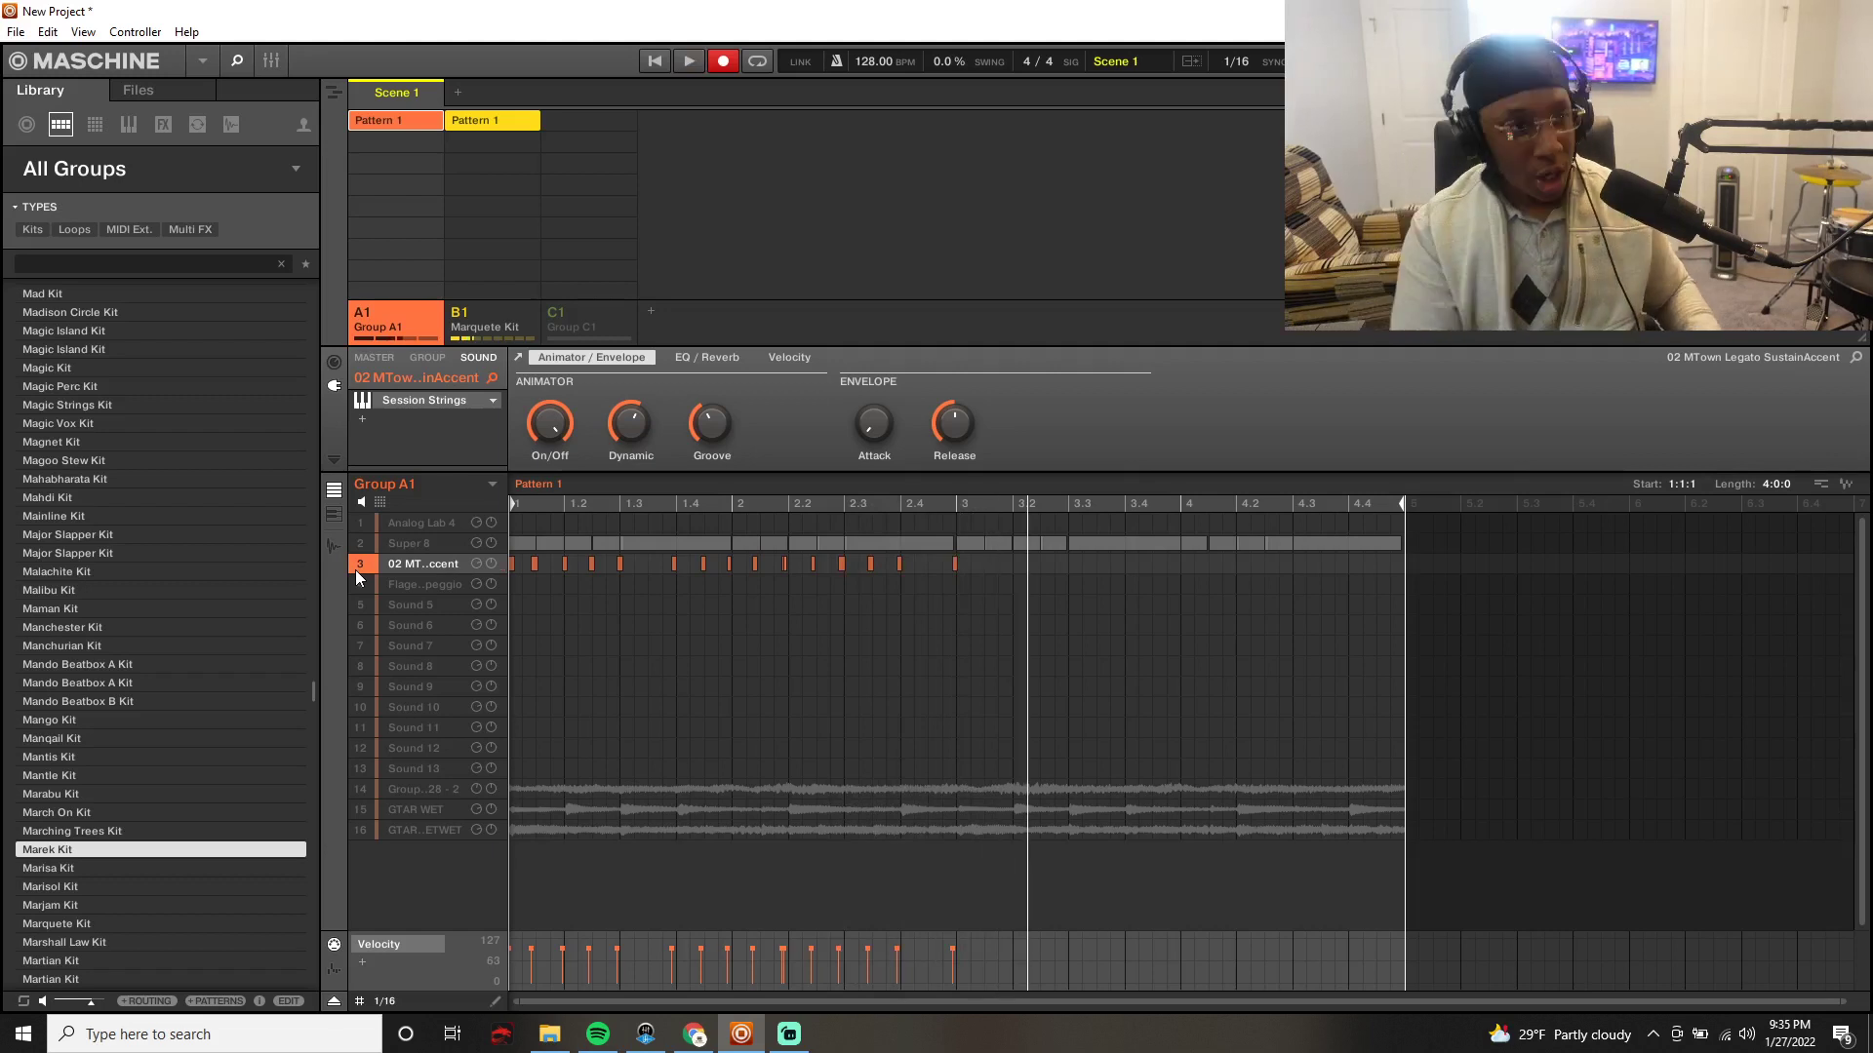
key(ctrl+z)
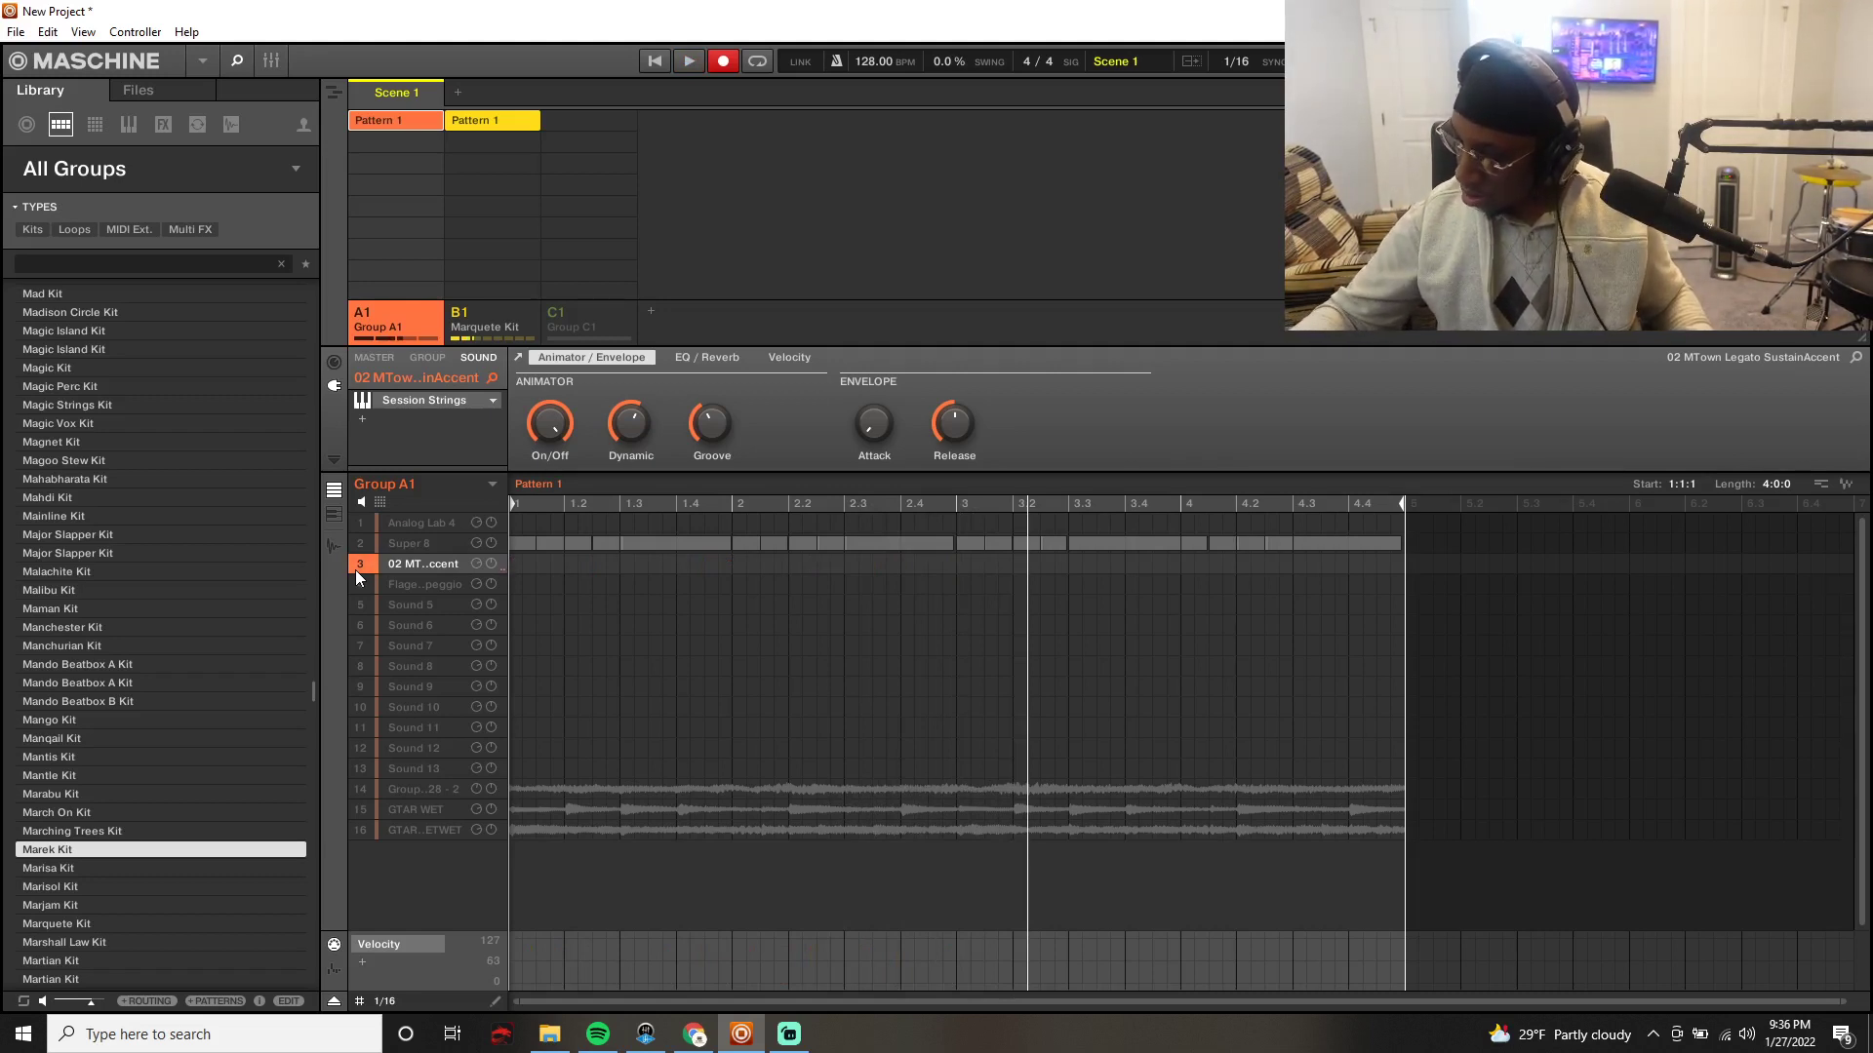
key(space)
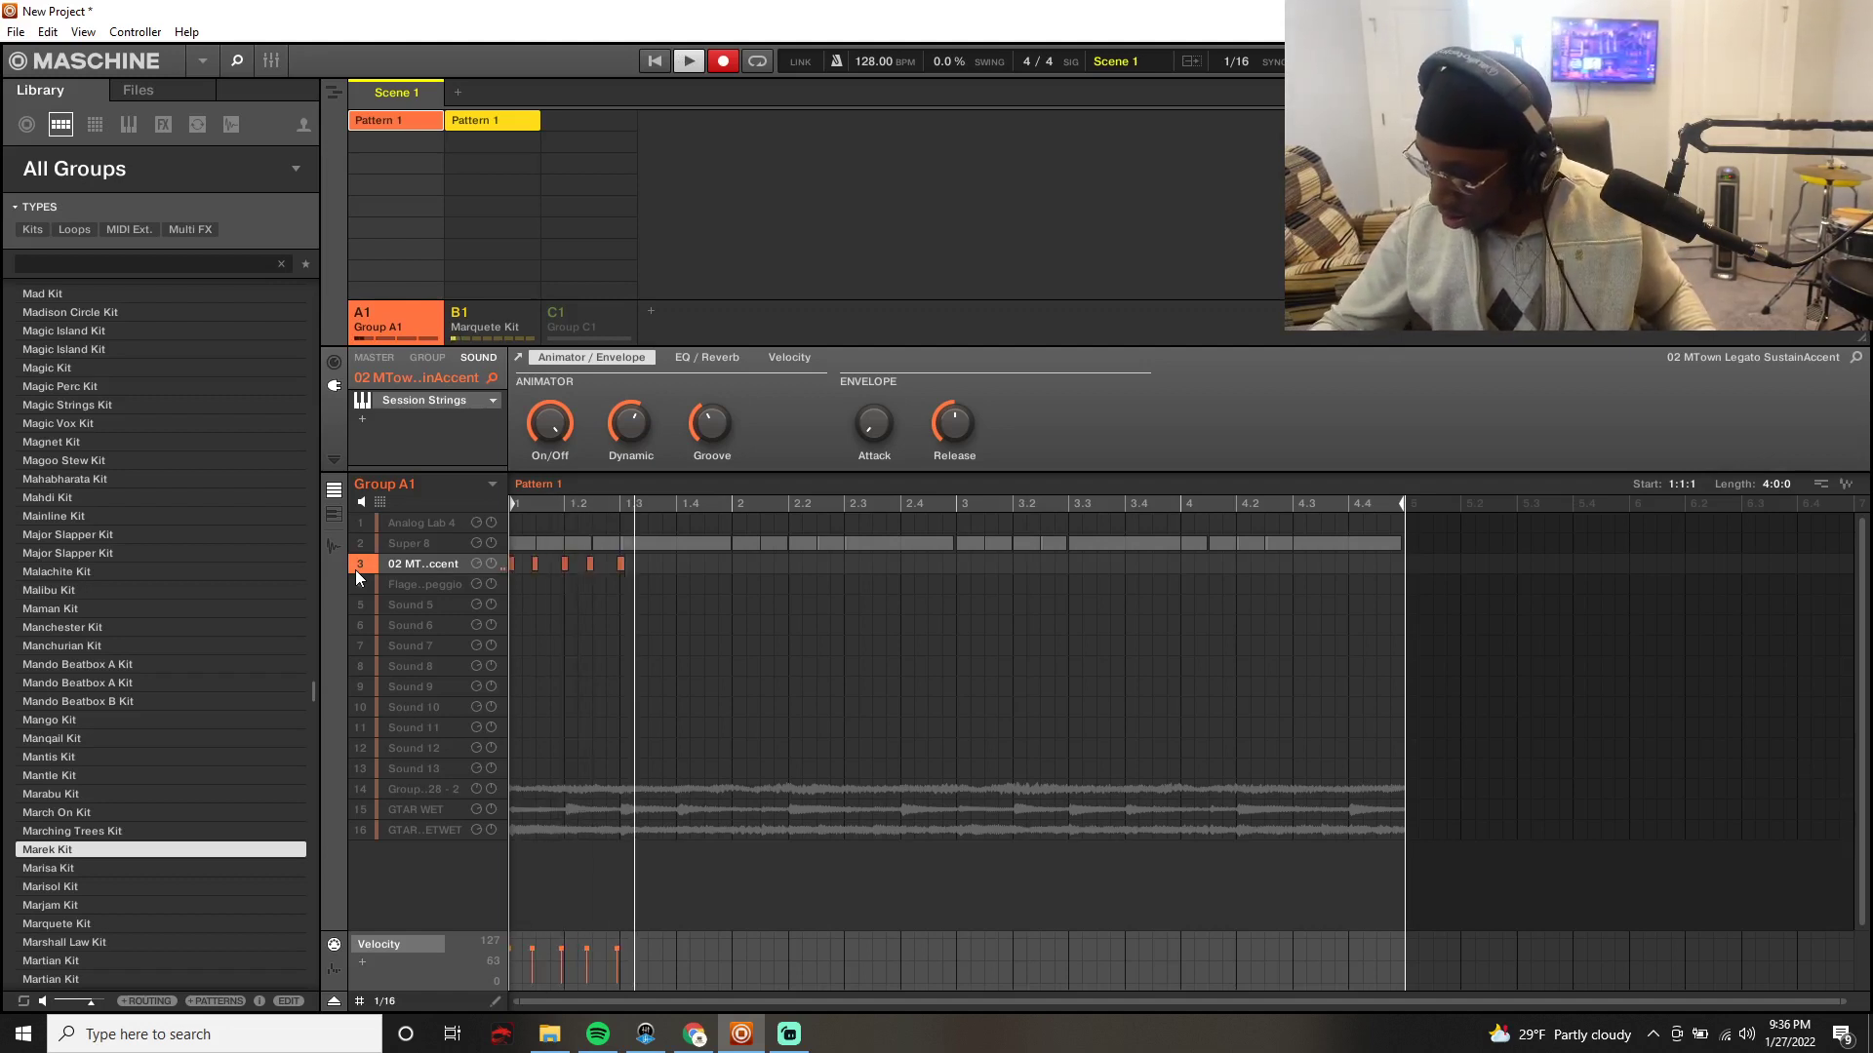
key(space)
key(ctrl+z)
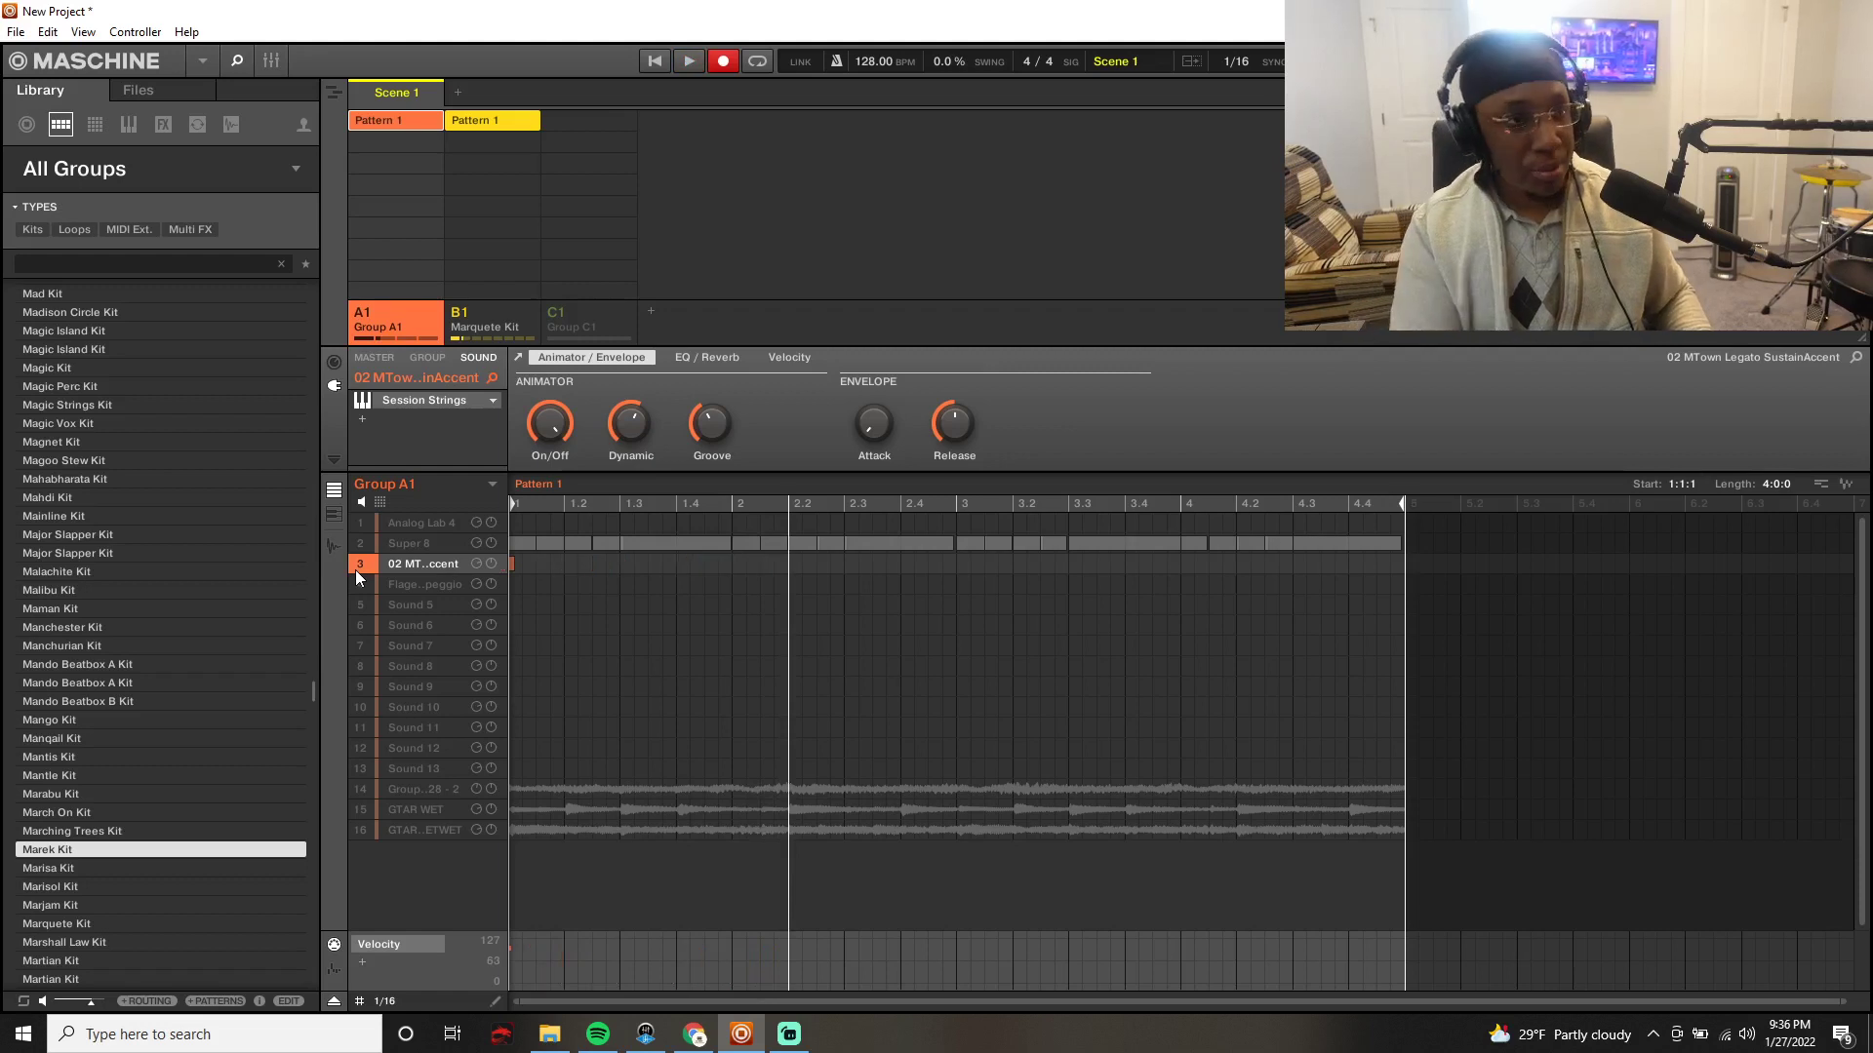
Step: Record a short-note rhythm on the 02 MTown strings sound across Pattern 1 and play it back
key(space)
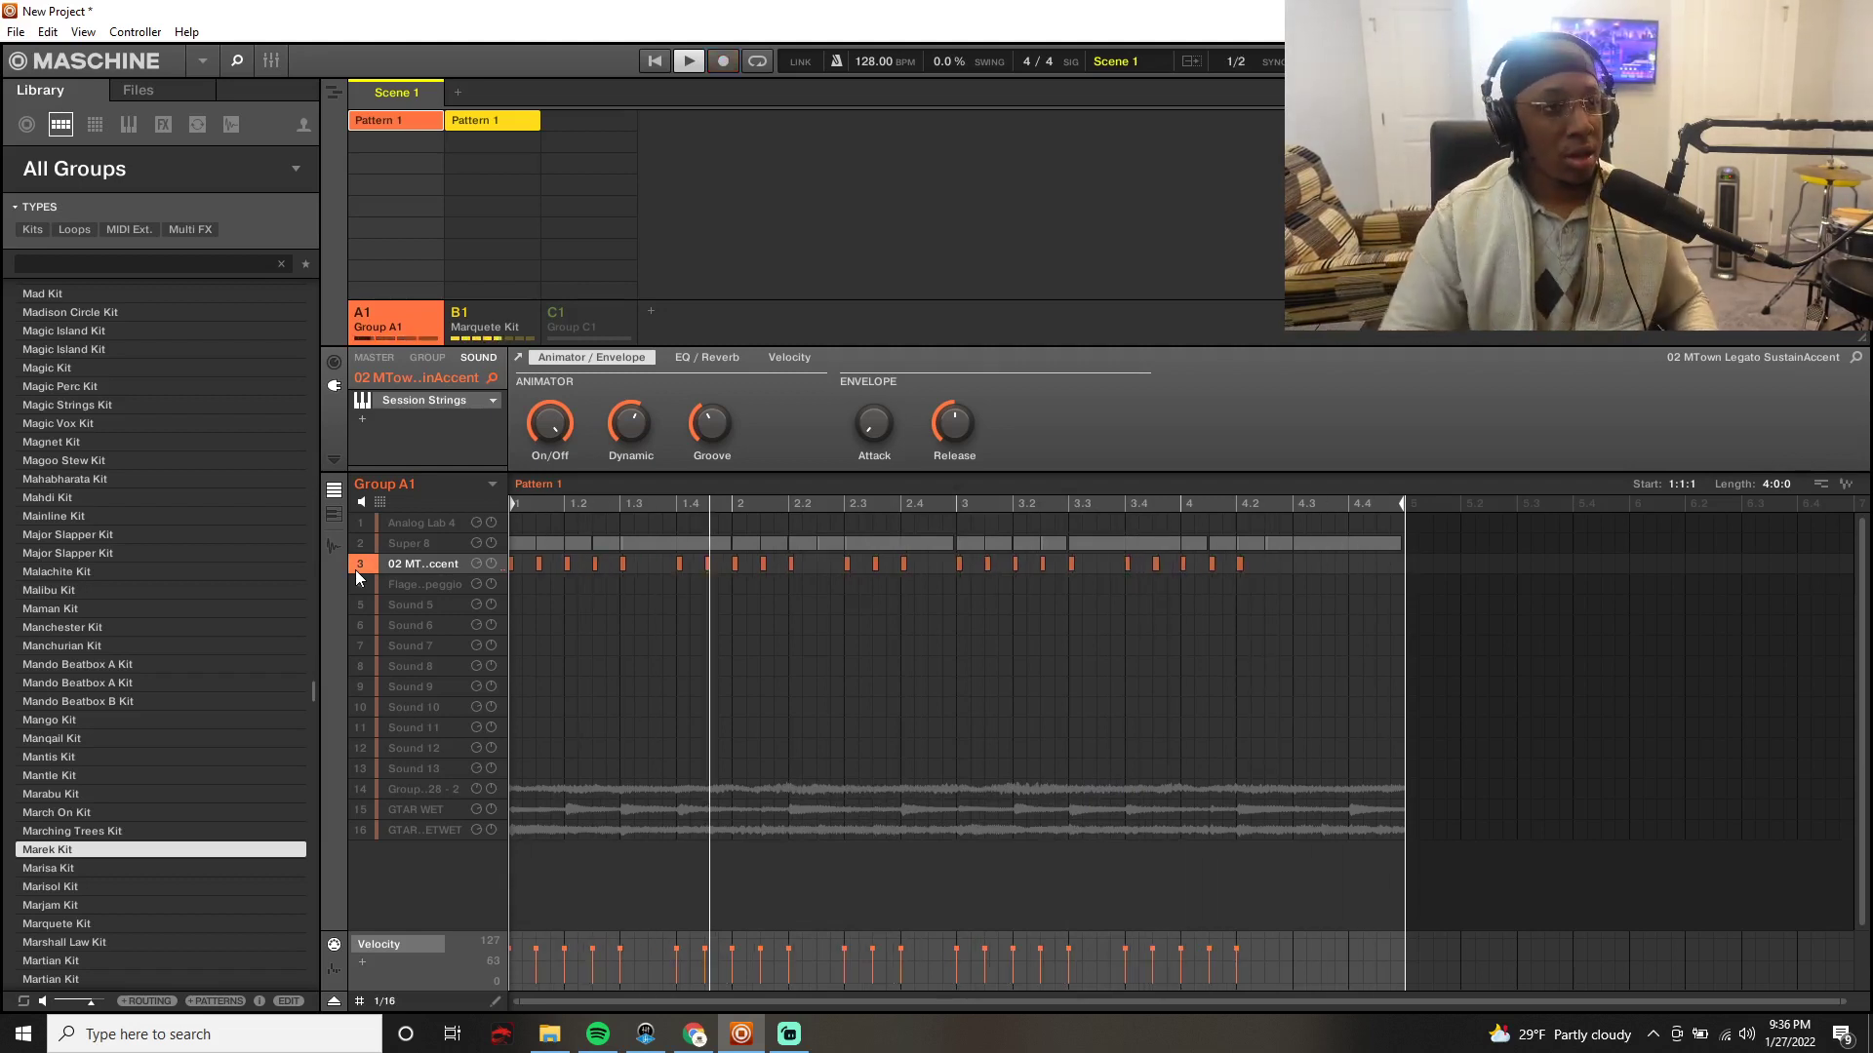
key(space)
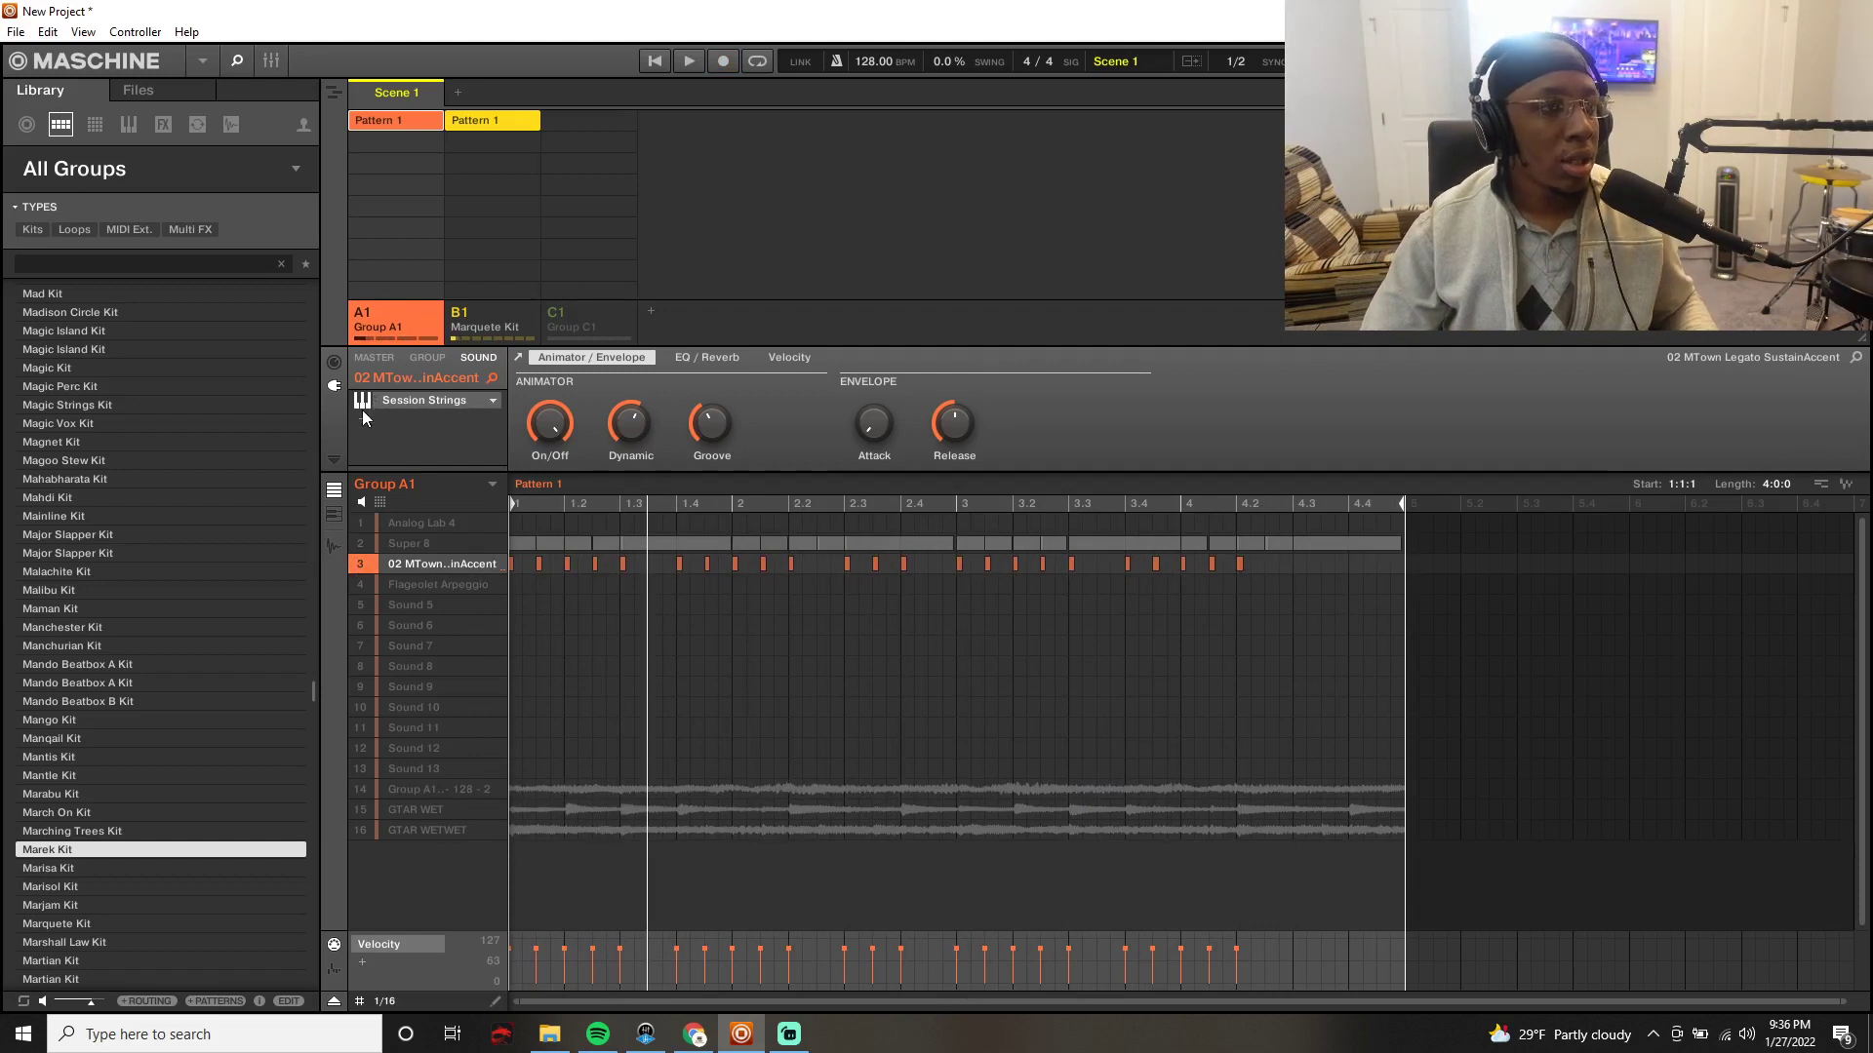
Step: Add Replika XT to the strings with a Straight 1/4 ping-pong delay and more feedback, and close its window
click(363, 421)
mouse_move(482, 429)
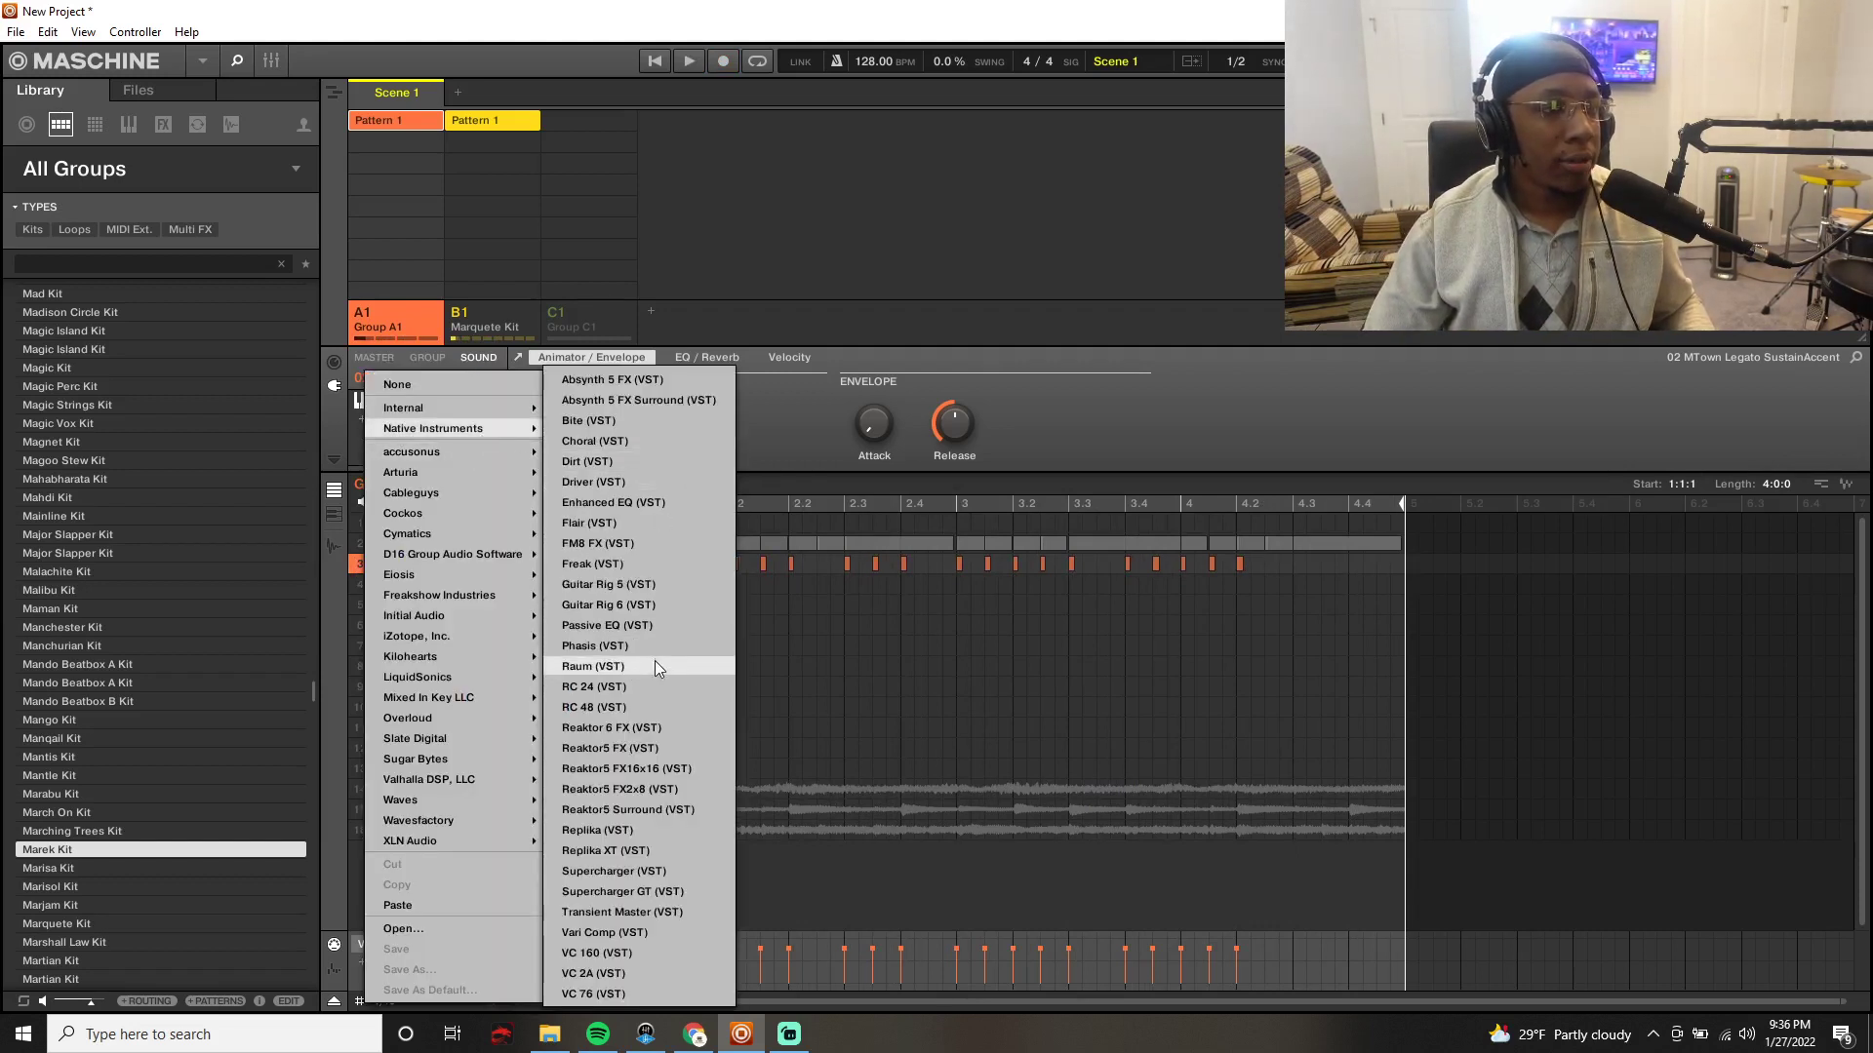
click(655, 854)
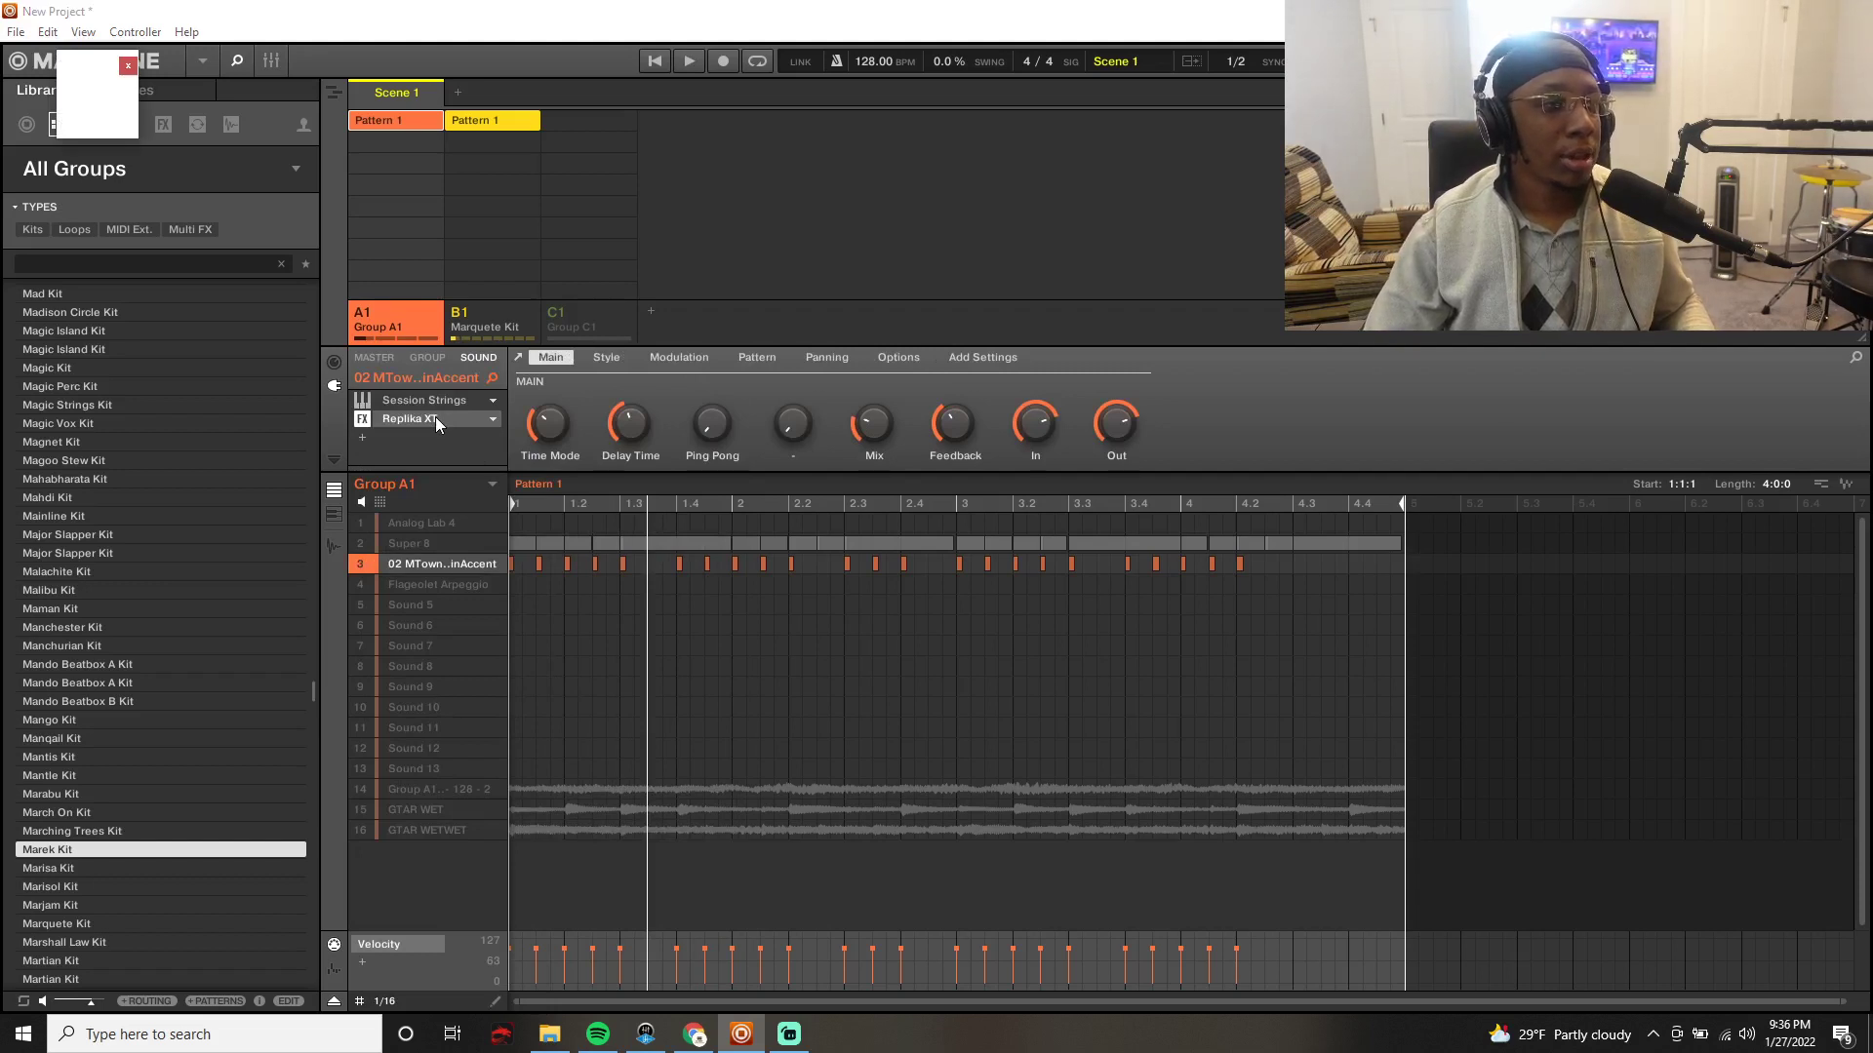
click(502, 329)
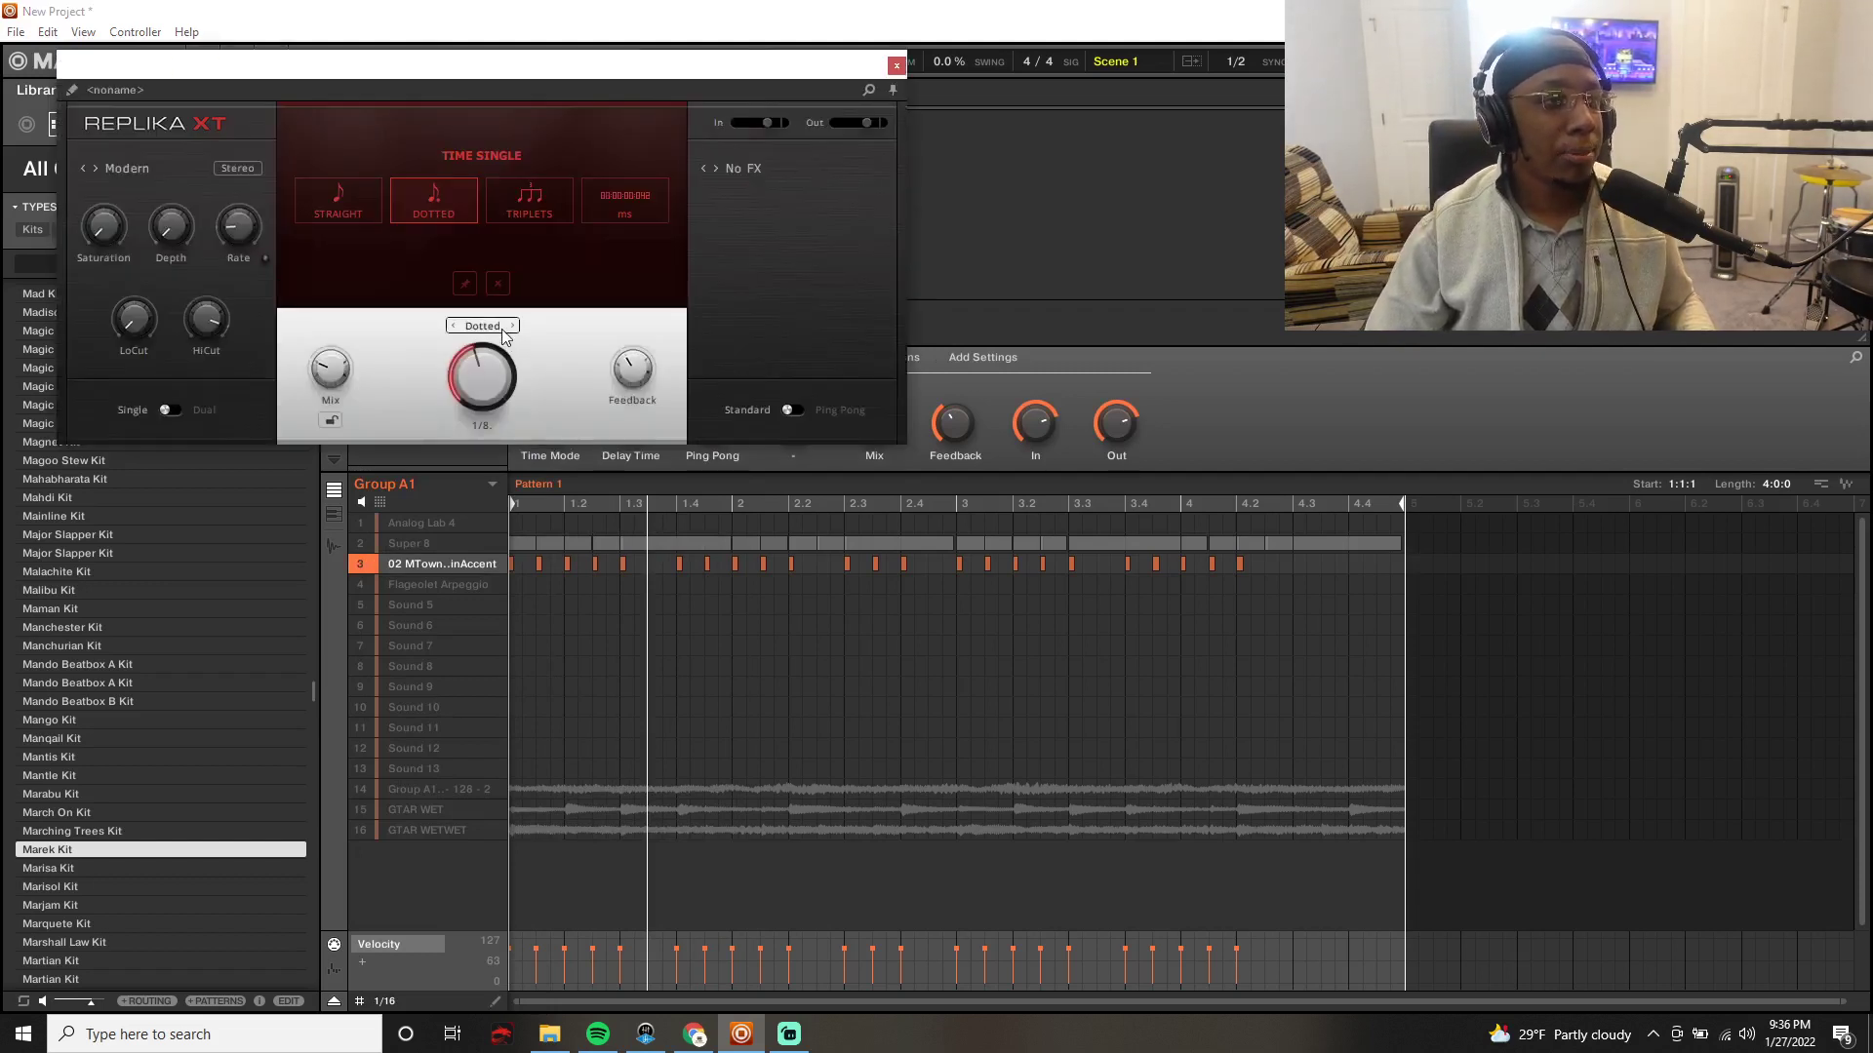
click(359, 213)
click(790, 410)
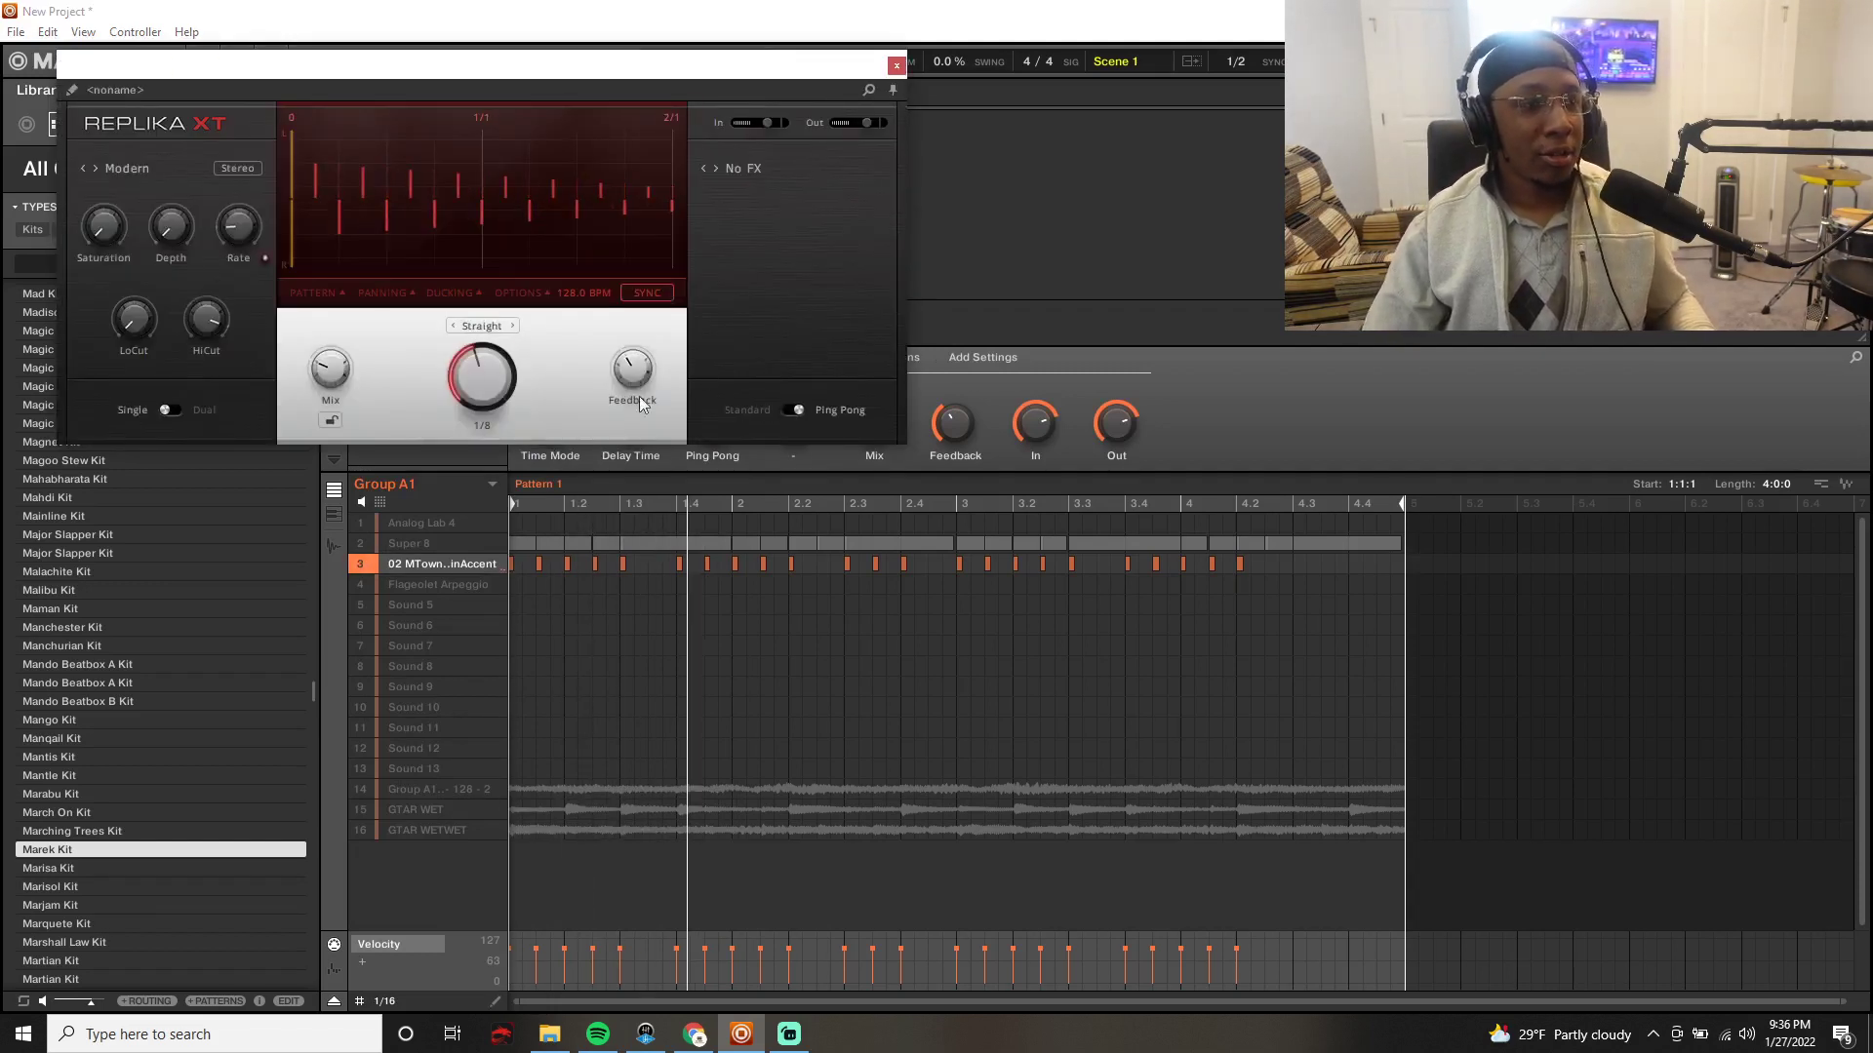
mouse_move(482, 331)
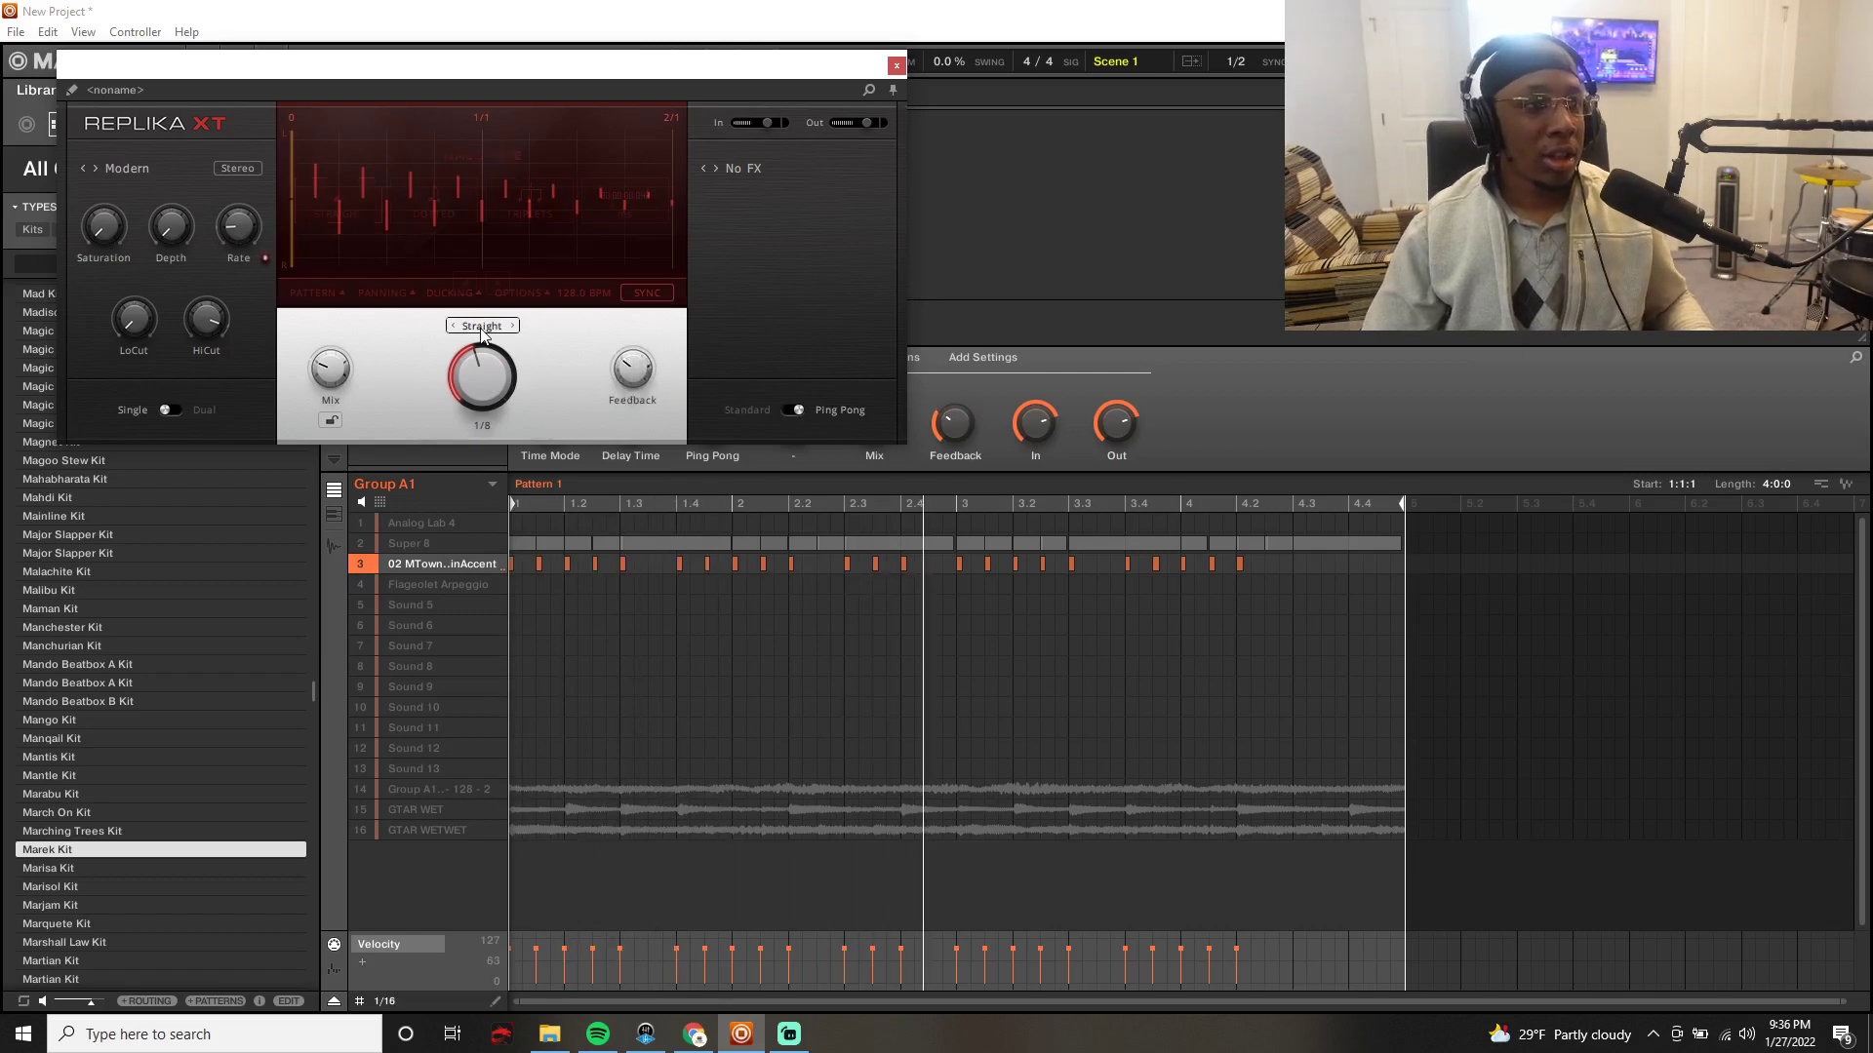
click(341, 196)
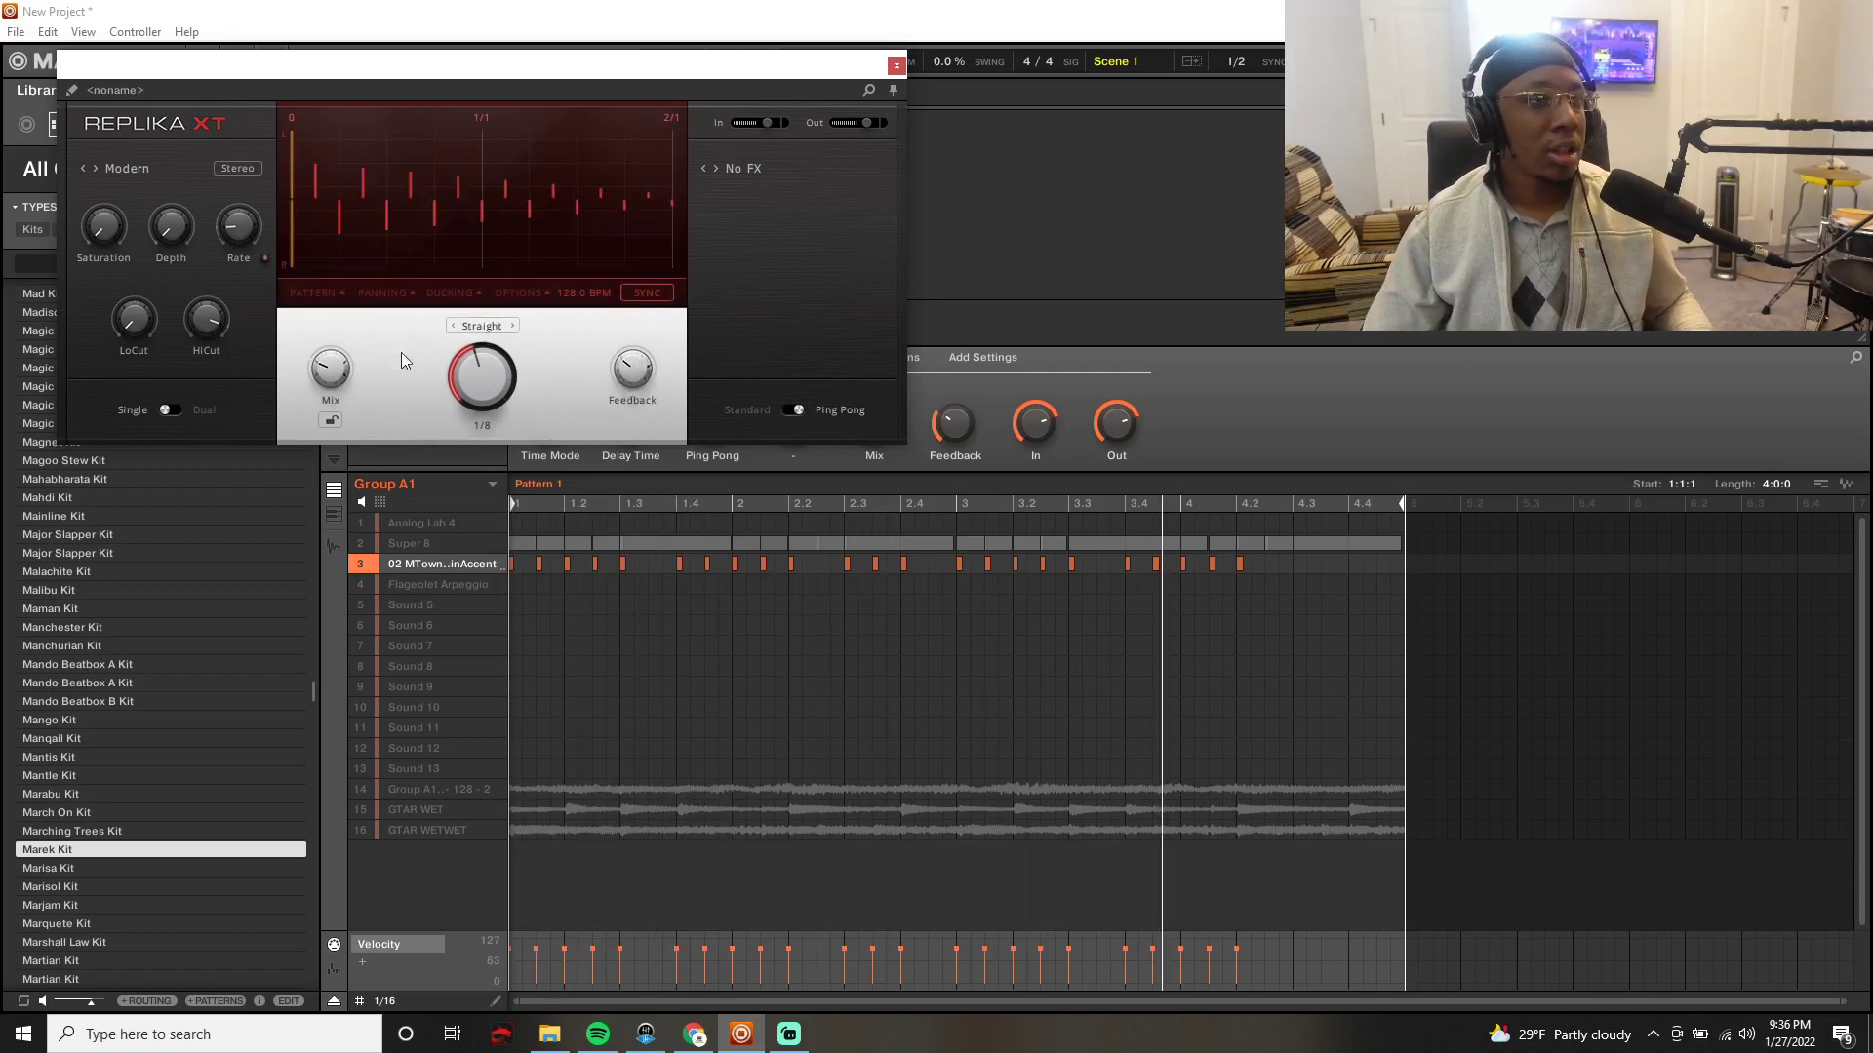
drag(496, 381, 496, 374)
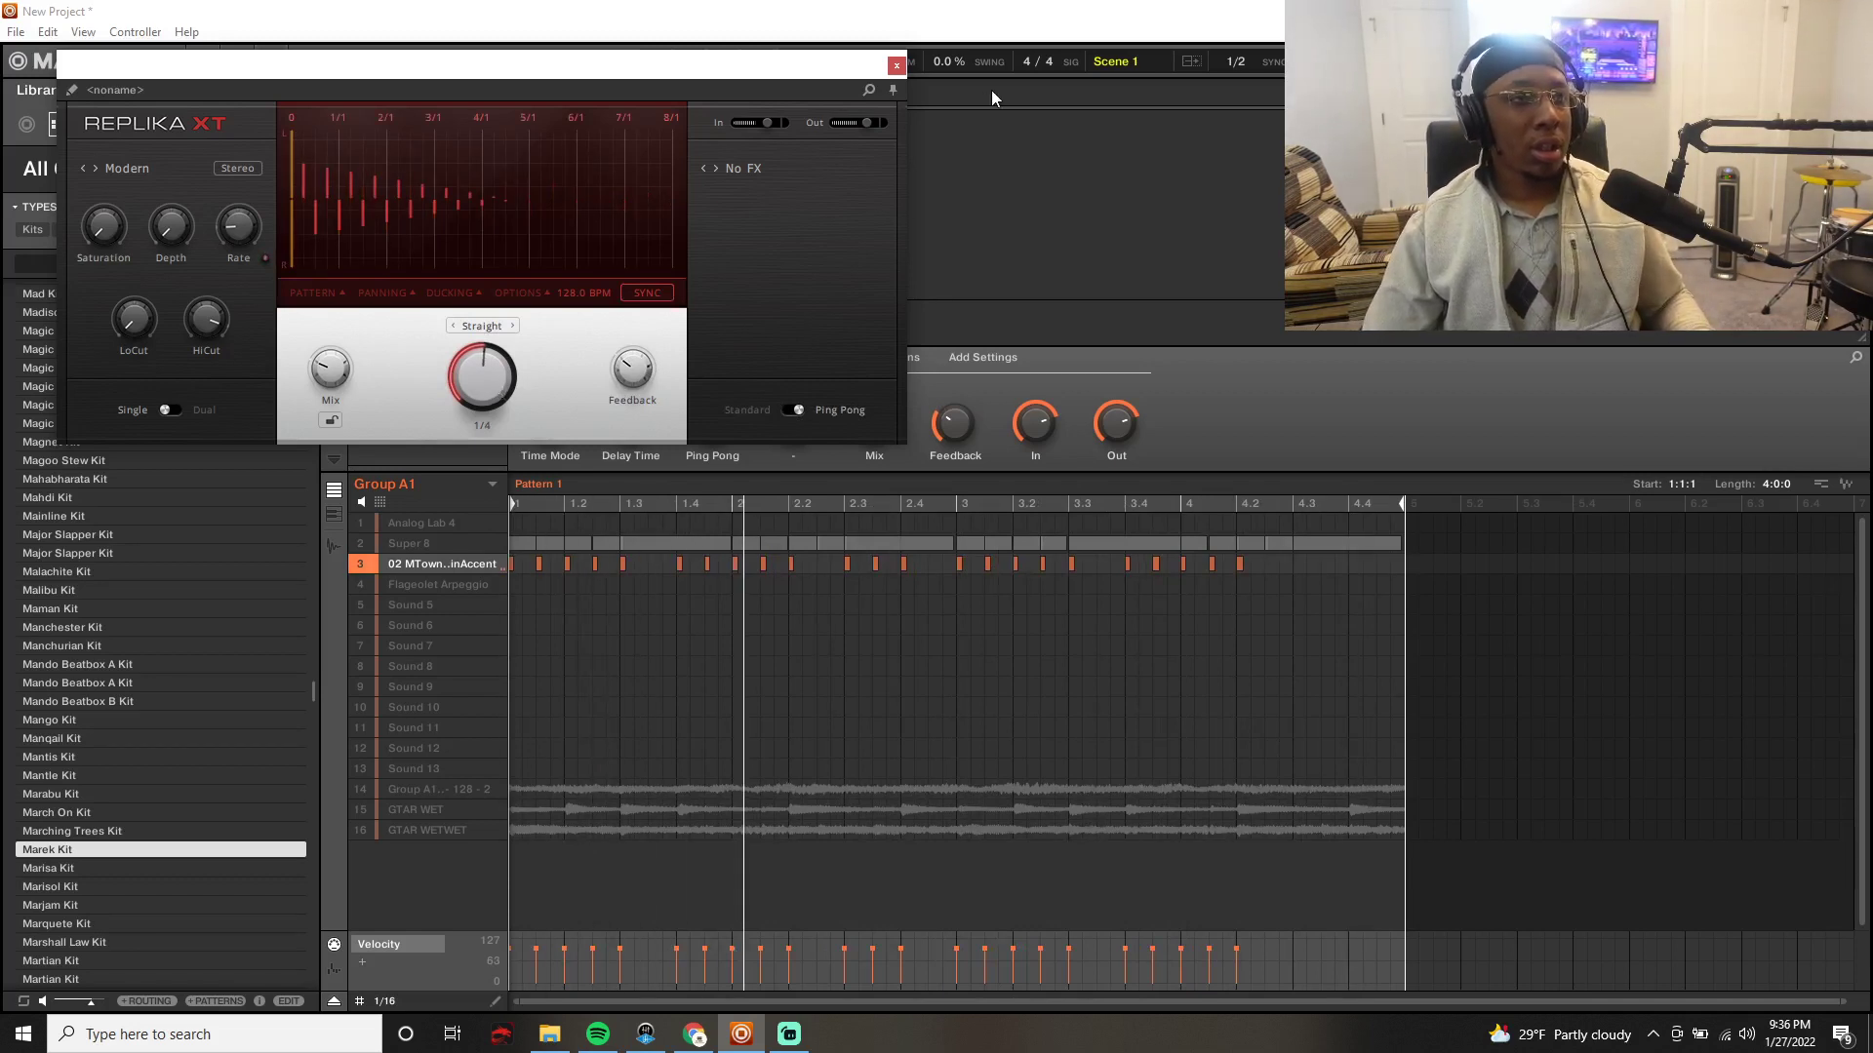
click(896, 65)
Step: Audition the strings while bringing in Super 8, the resampled Group A1 part and GTAR WET one at a time
click(360, 543)
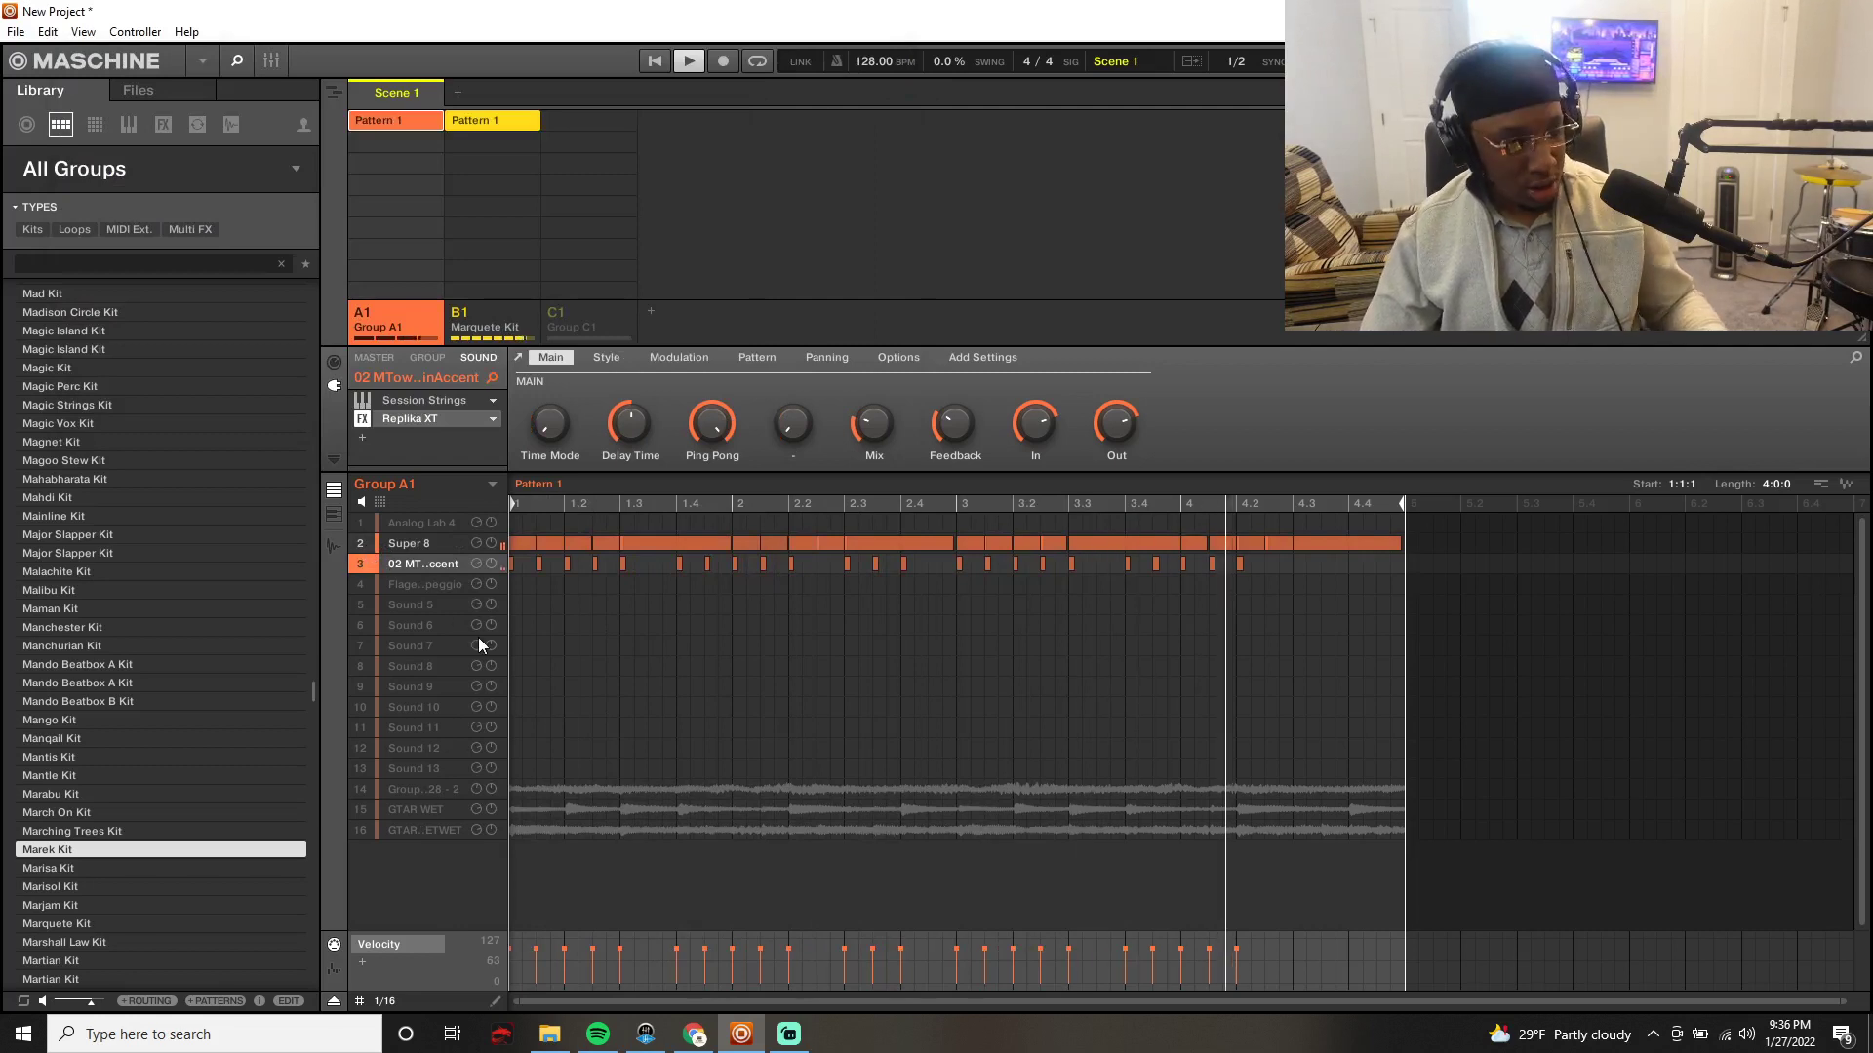
click(367, 790)
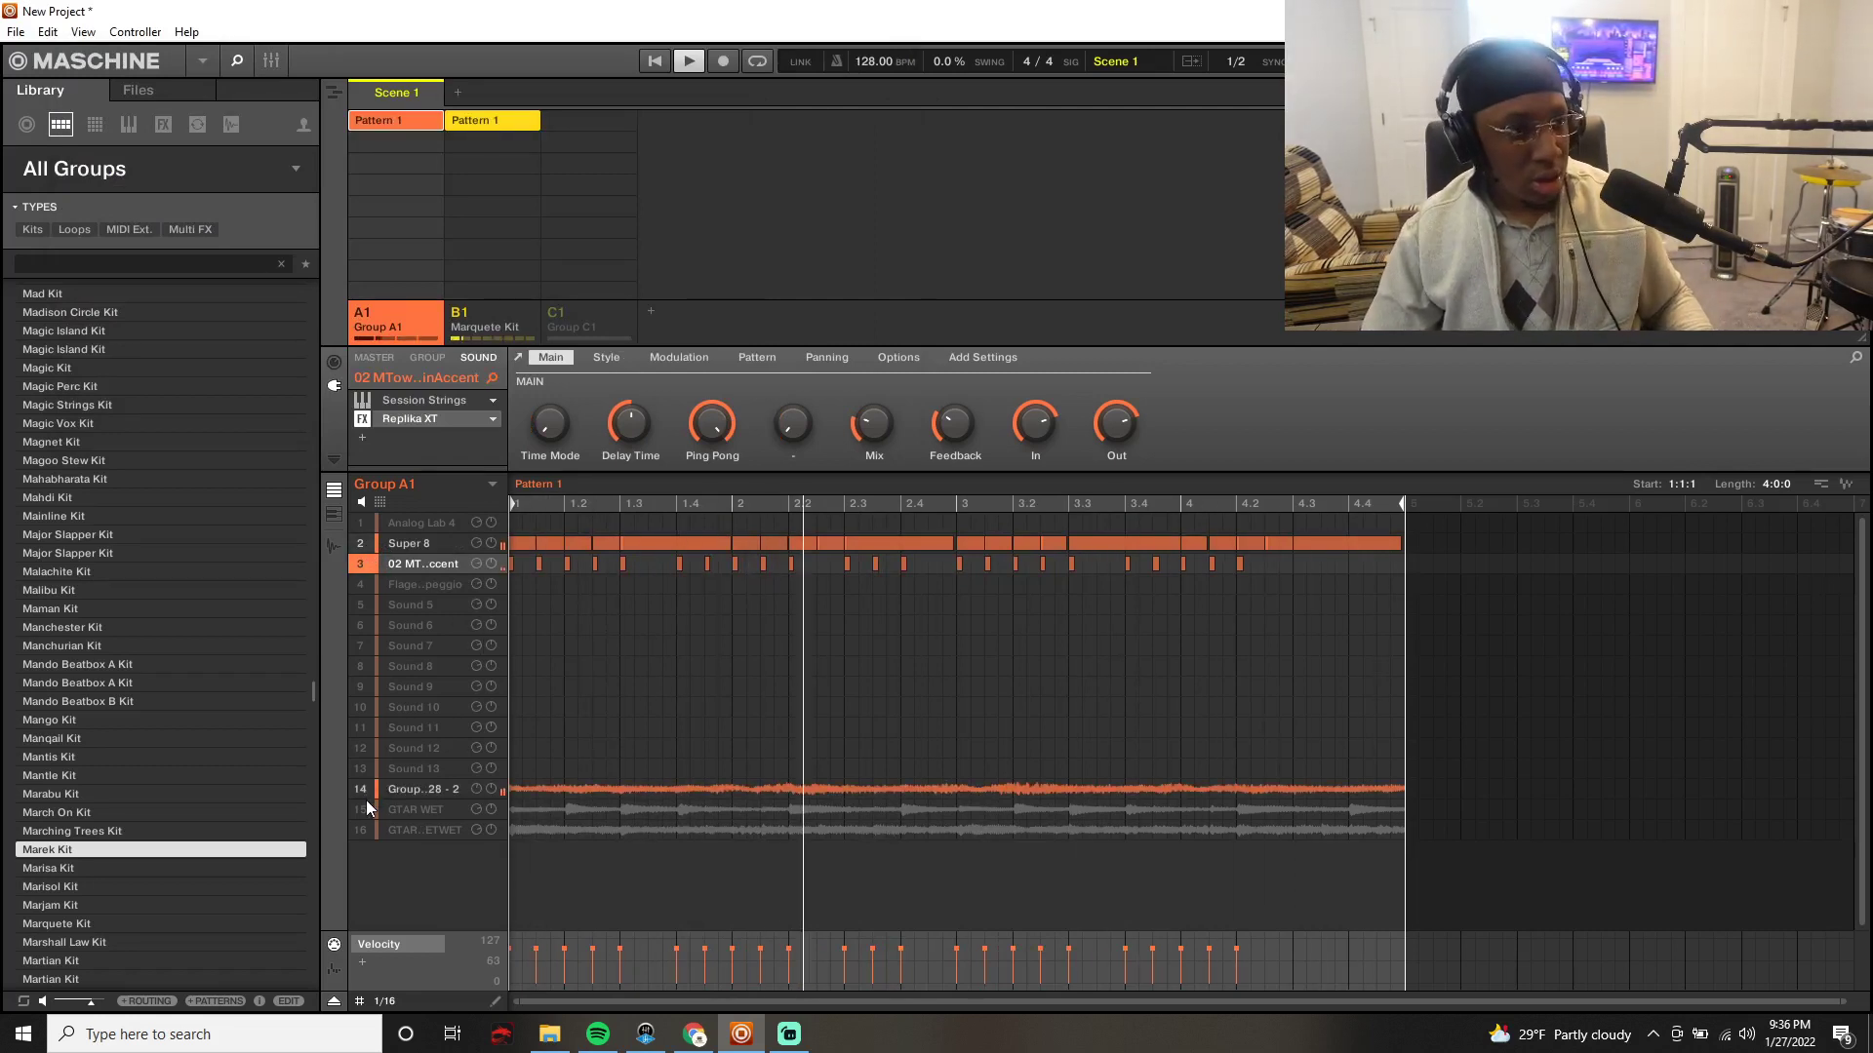
click(365, 807)
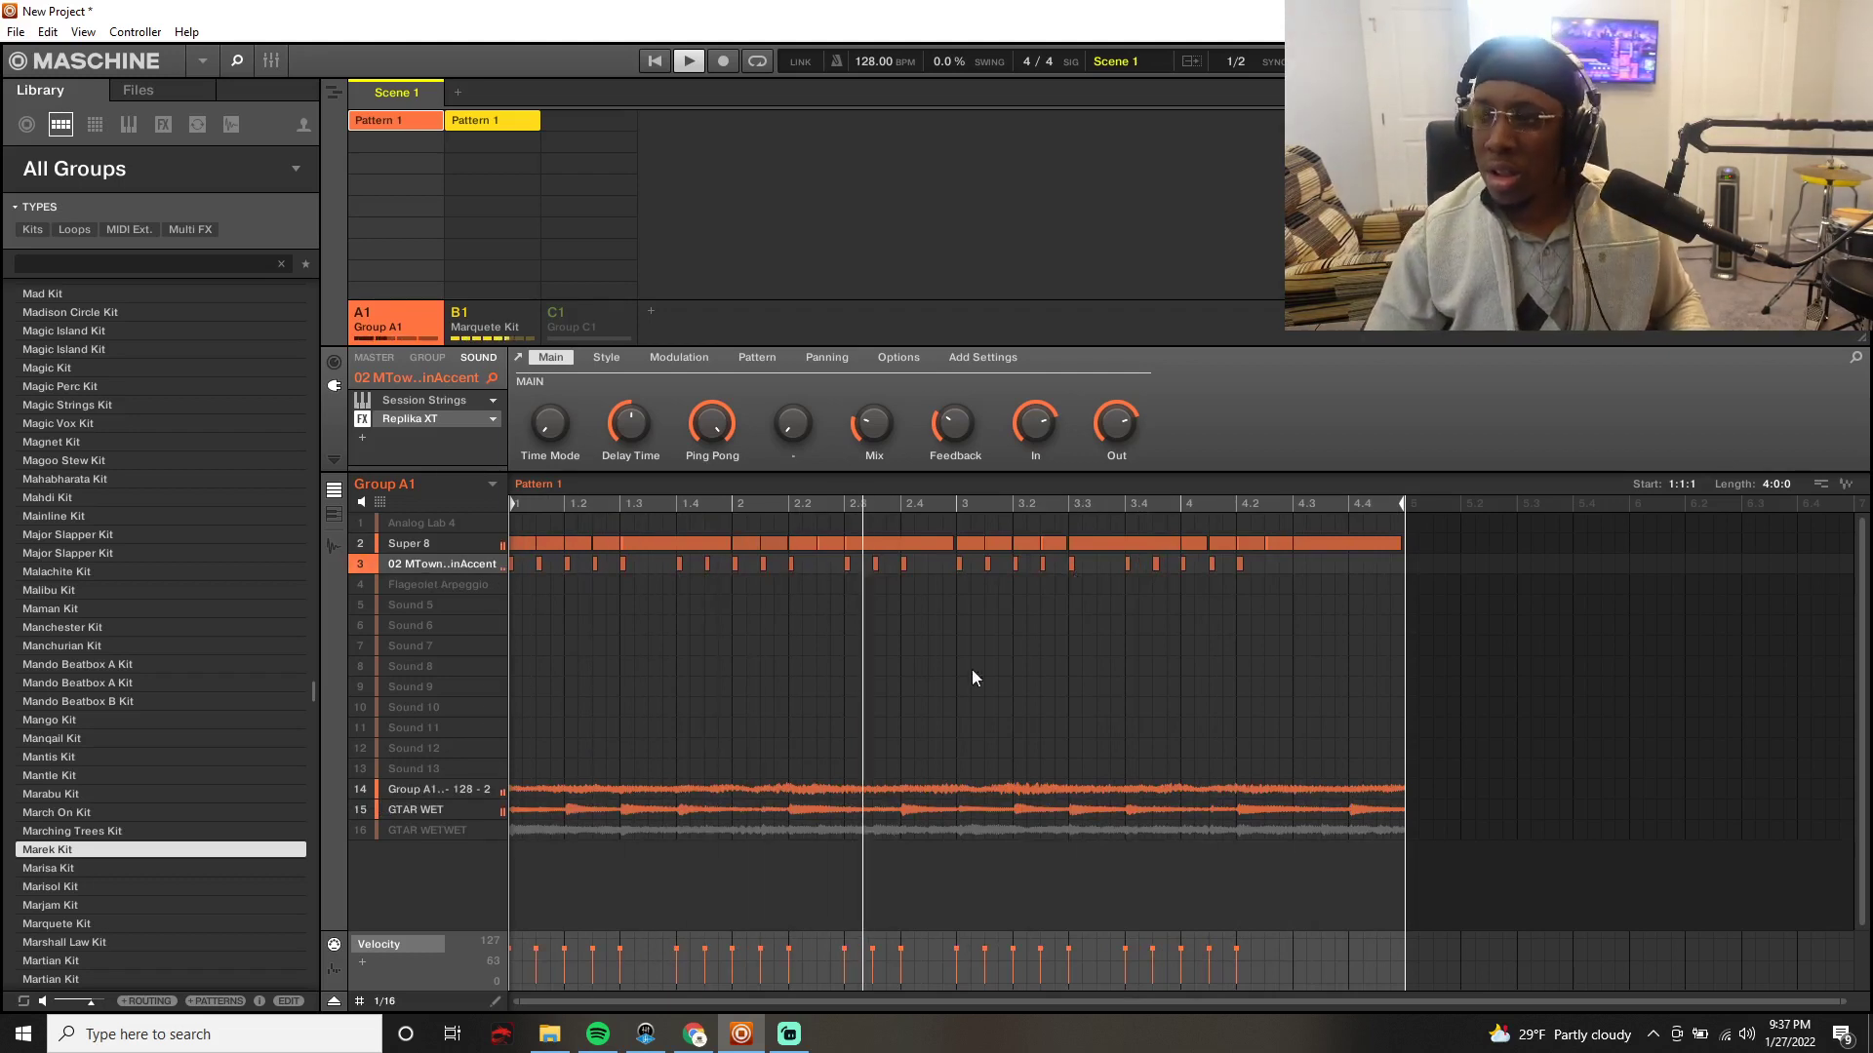
Step: Leave only GTAR WETWET and Flageolet Arpeggio audible, and select Flageolet Arpeggio for recording
click(367, 831)
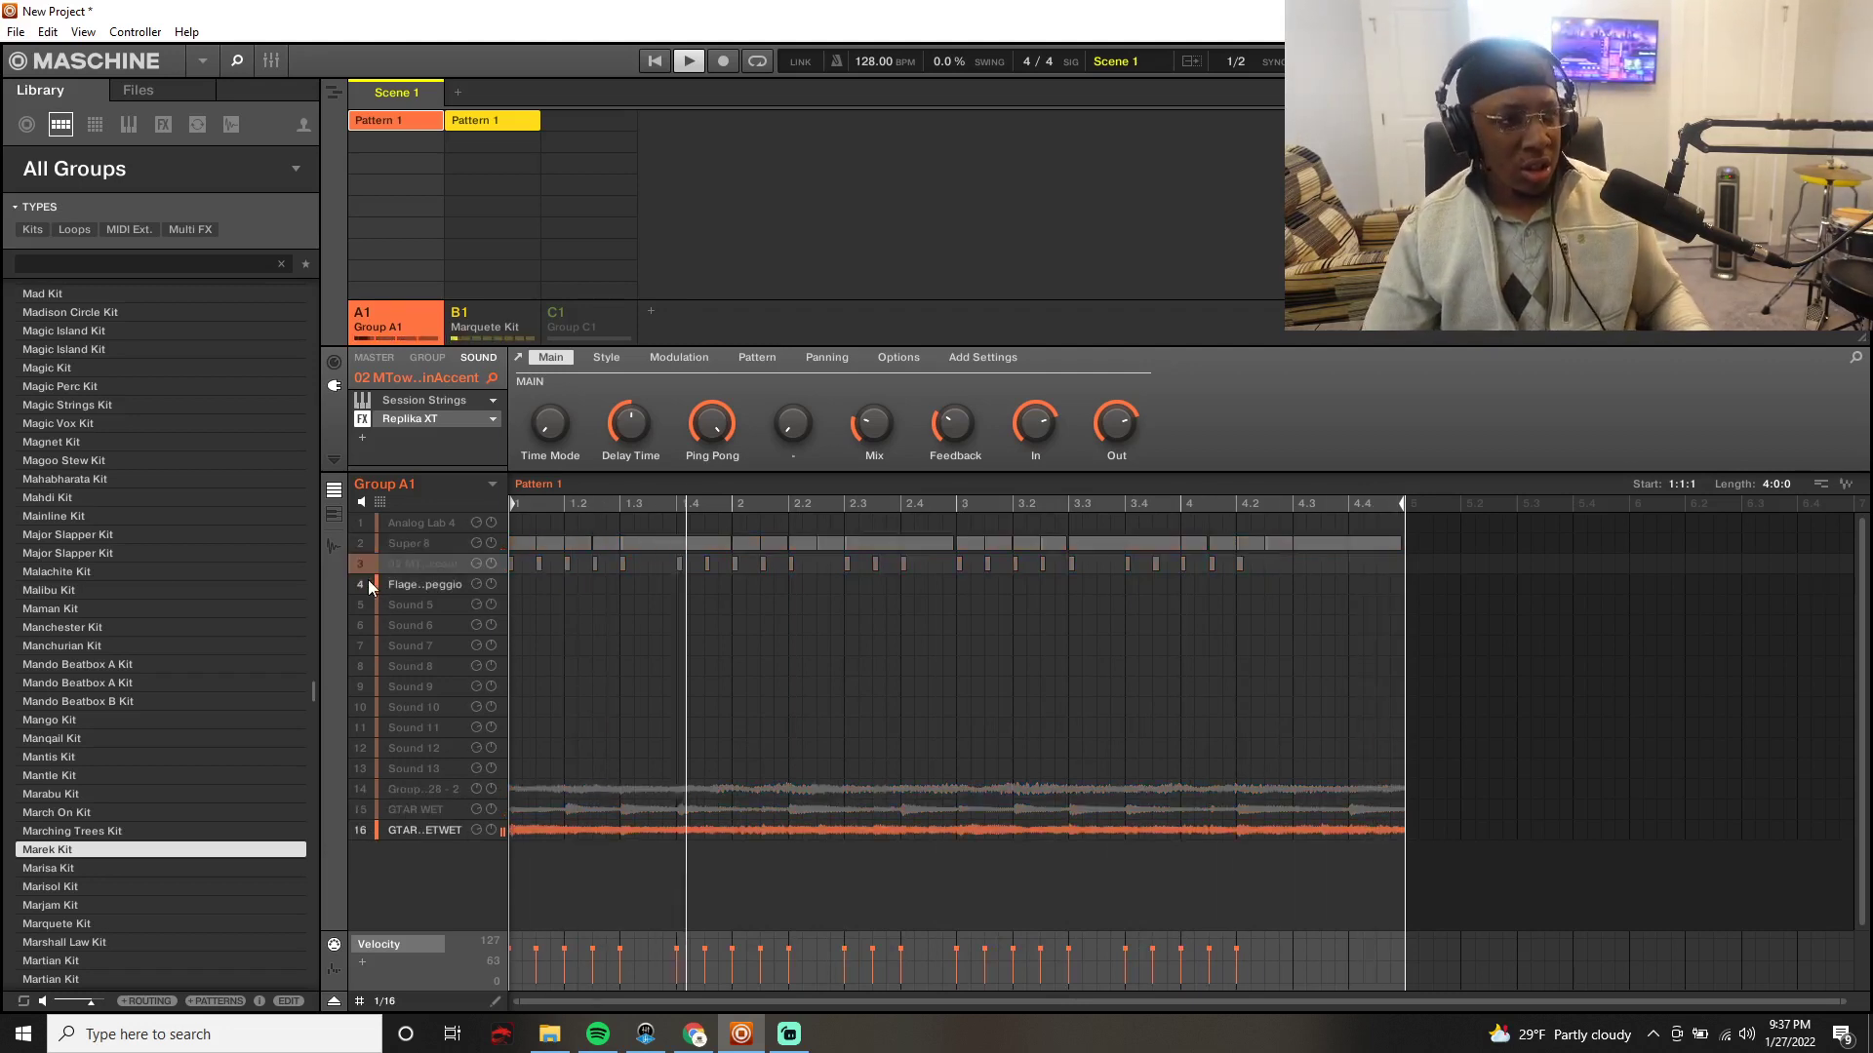
click(410, 584)
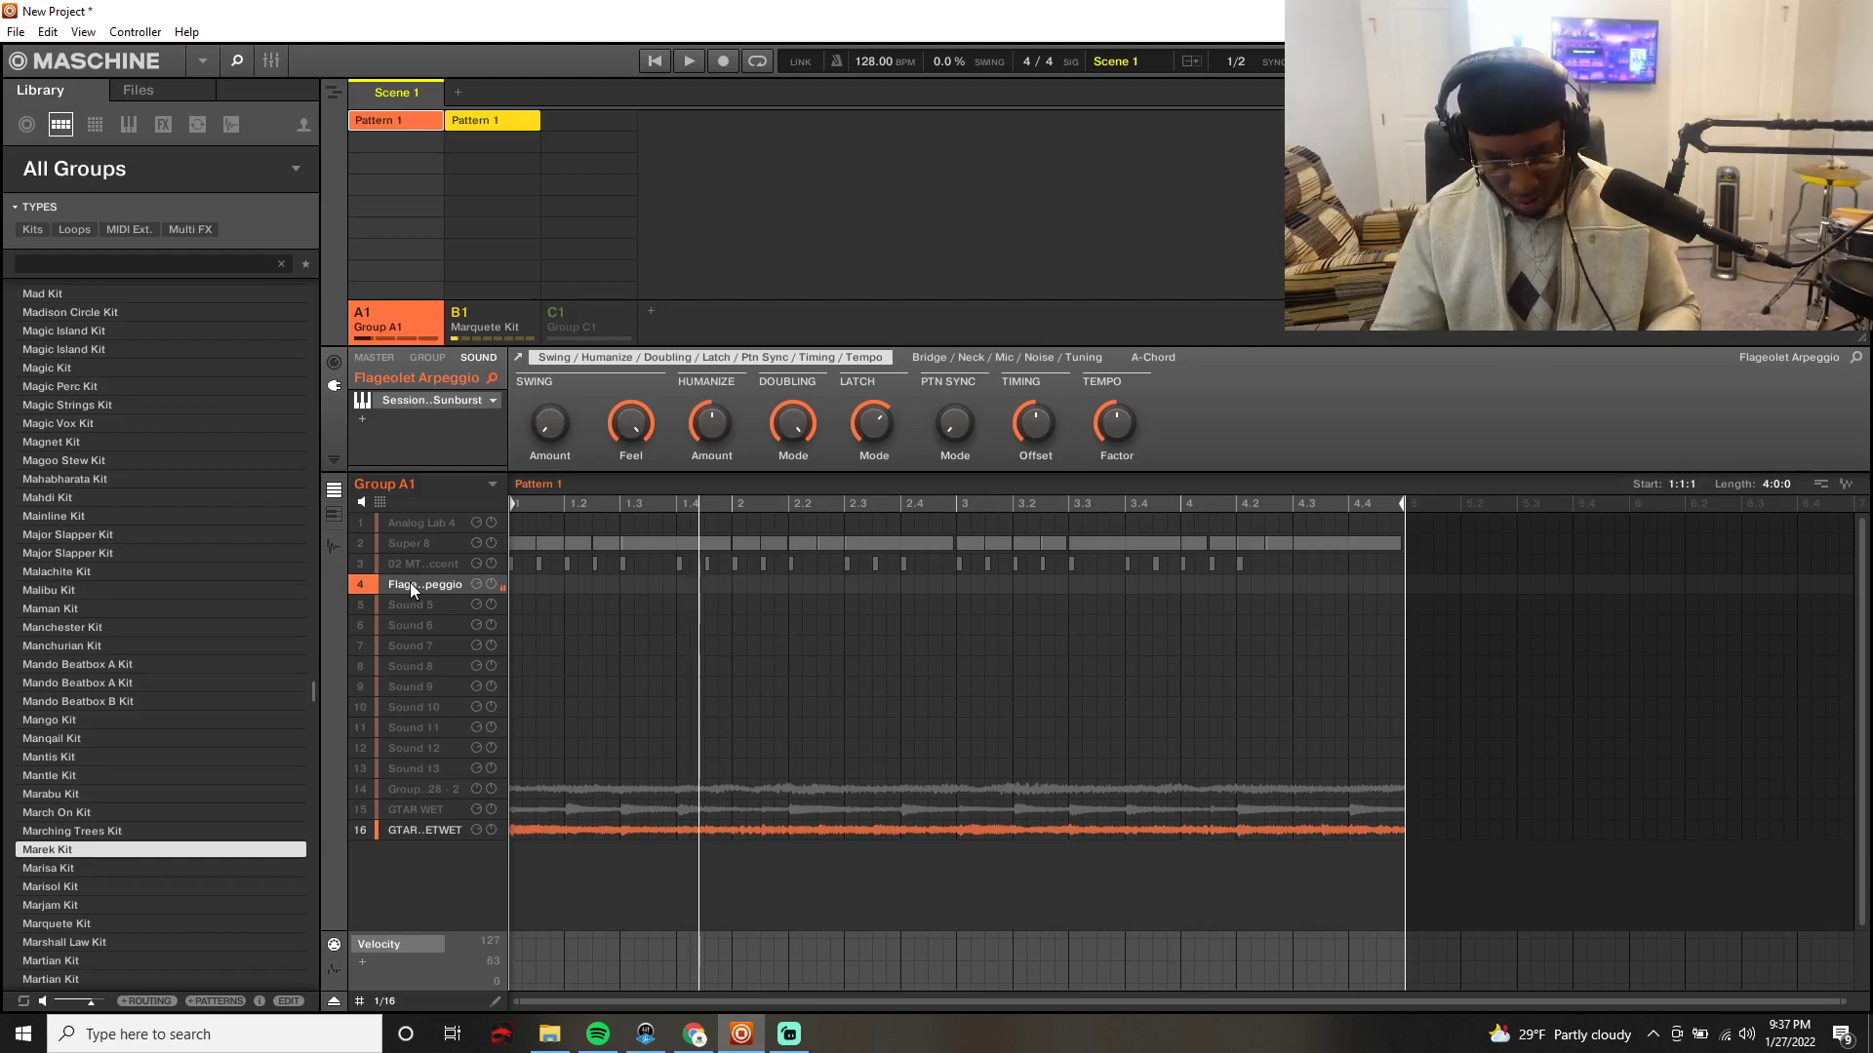
Step: Try recording sustained Flageolet Arpeggio notes over GTAR WETWET twice, undoing each take
key(ctrl+space)
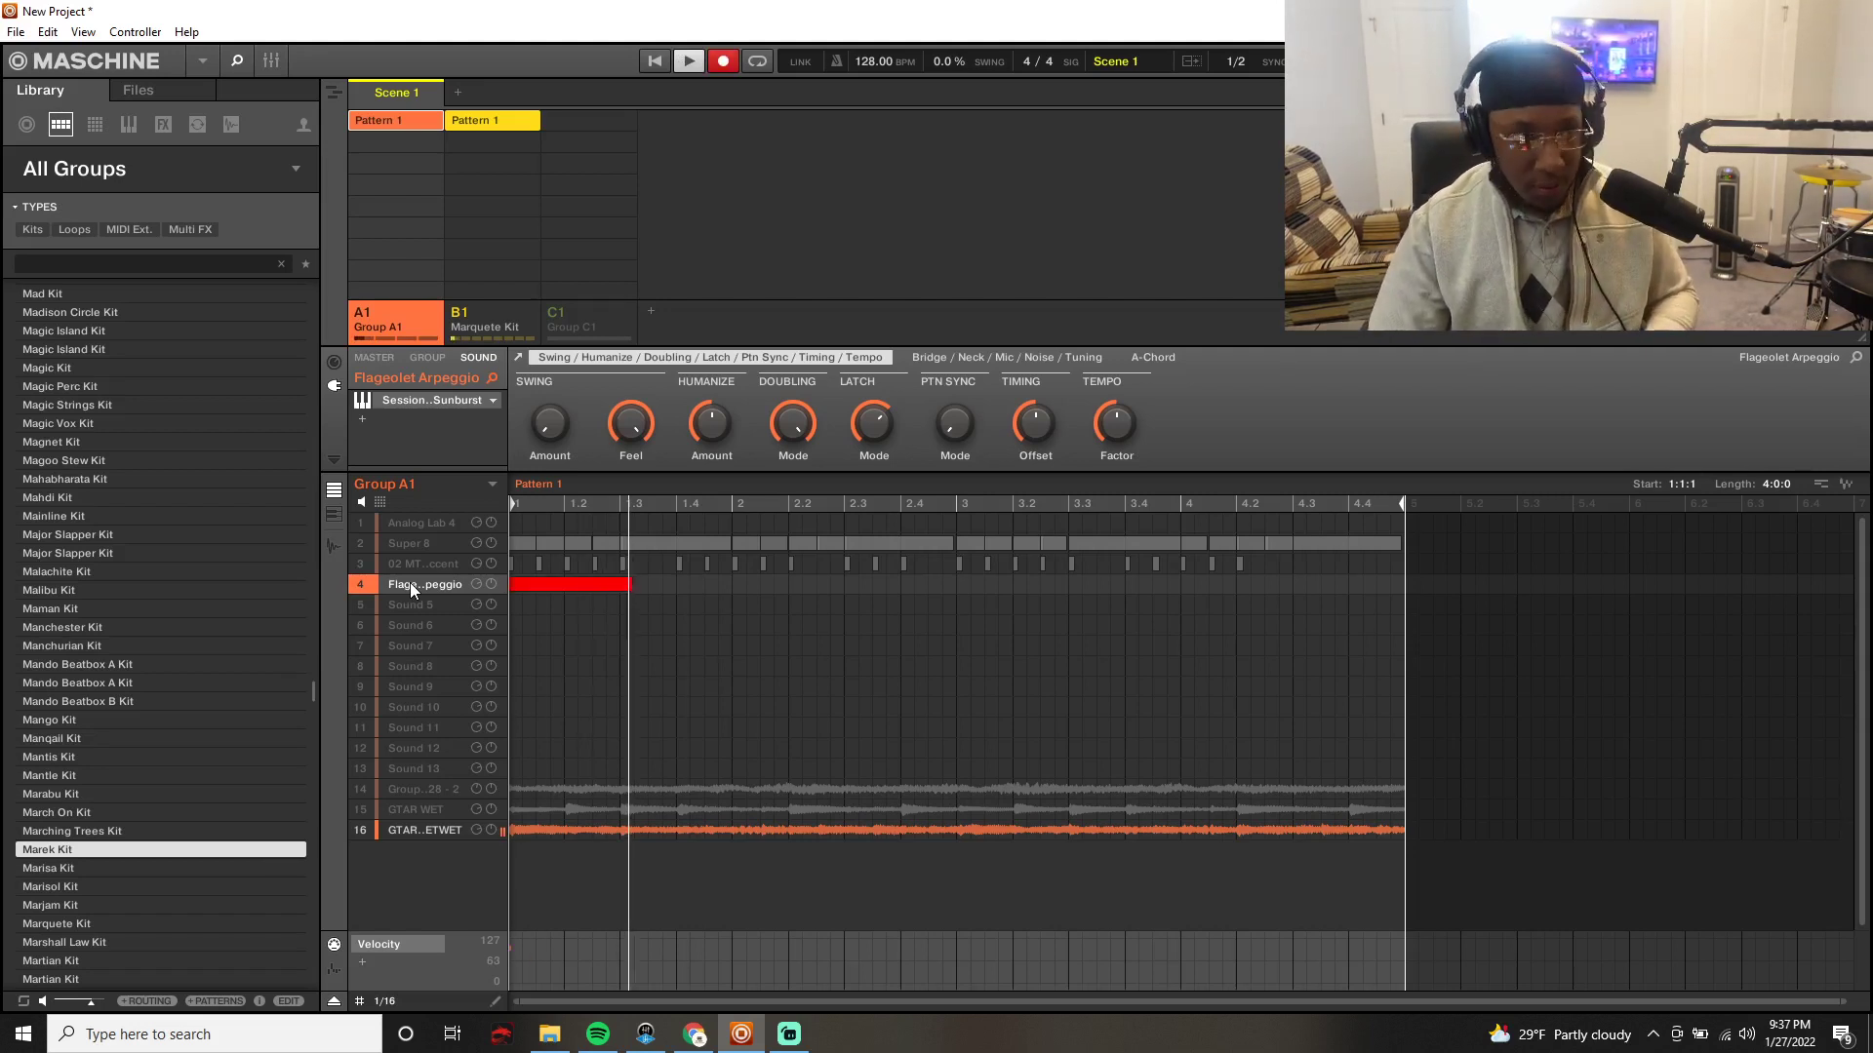
key(space)
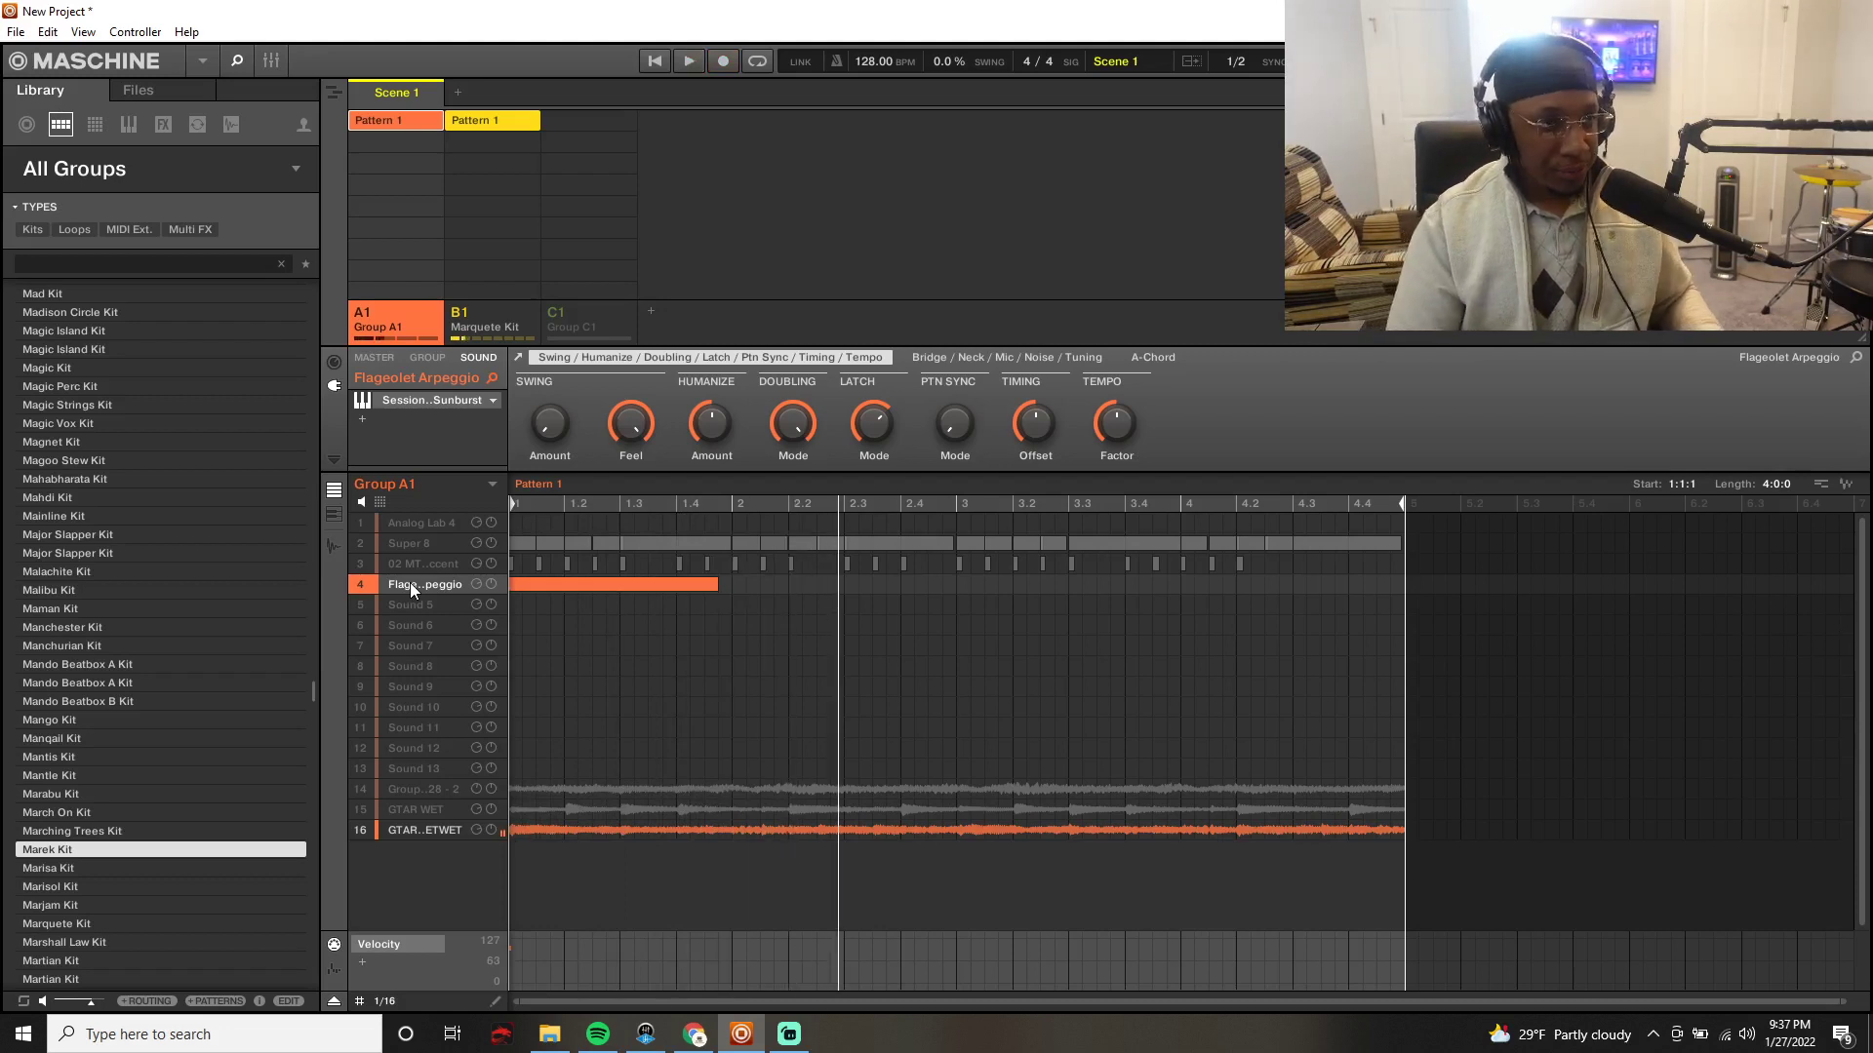
key(ctrl+z)
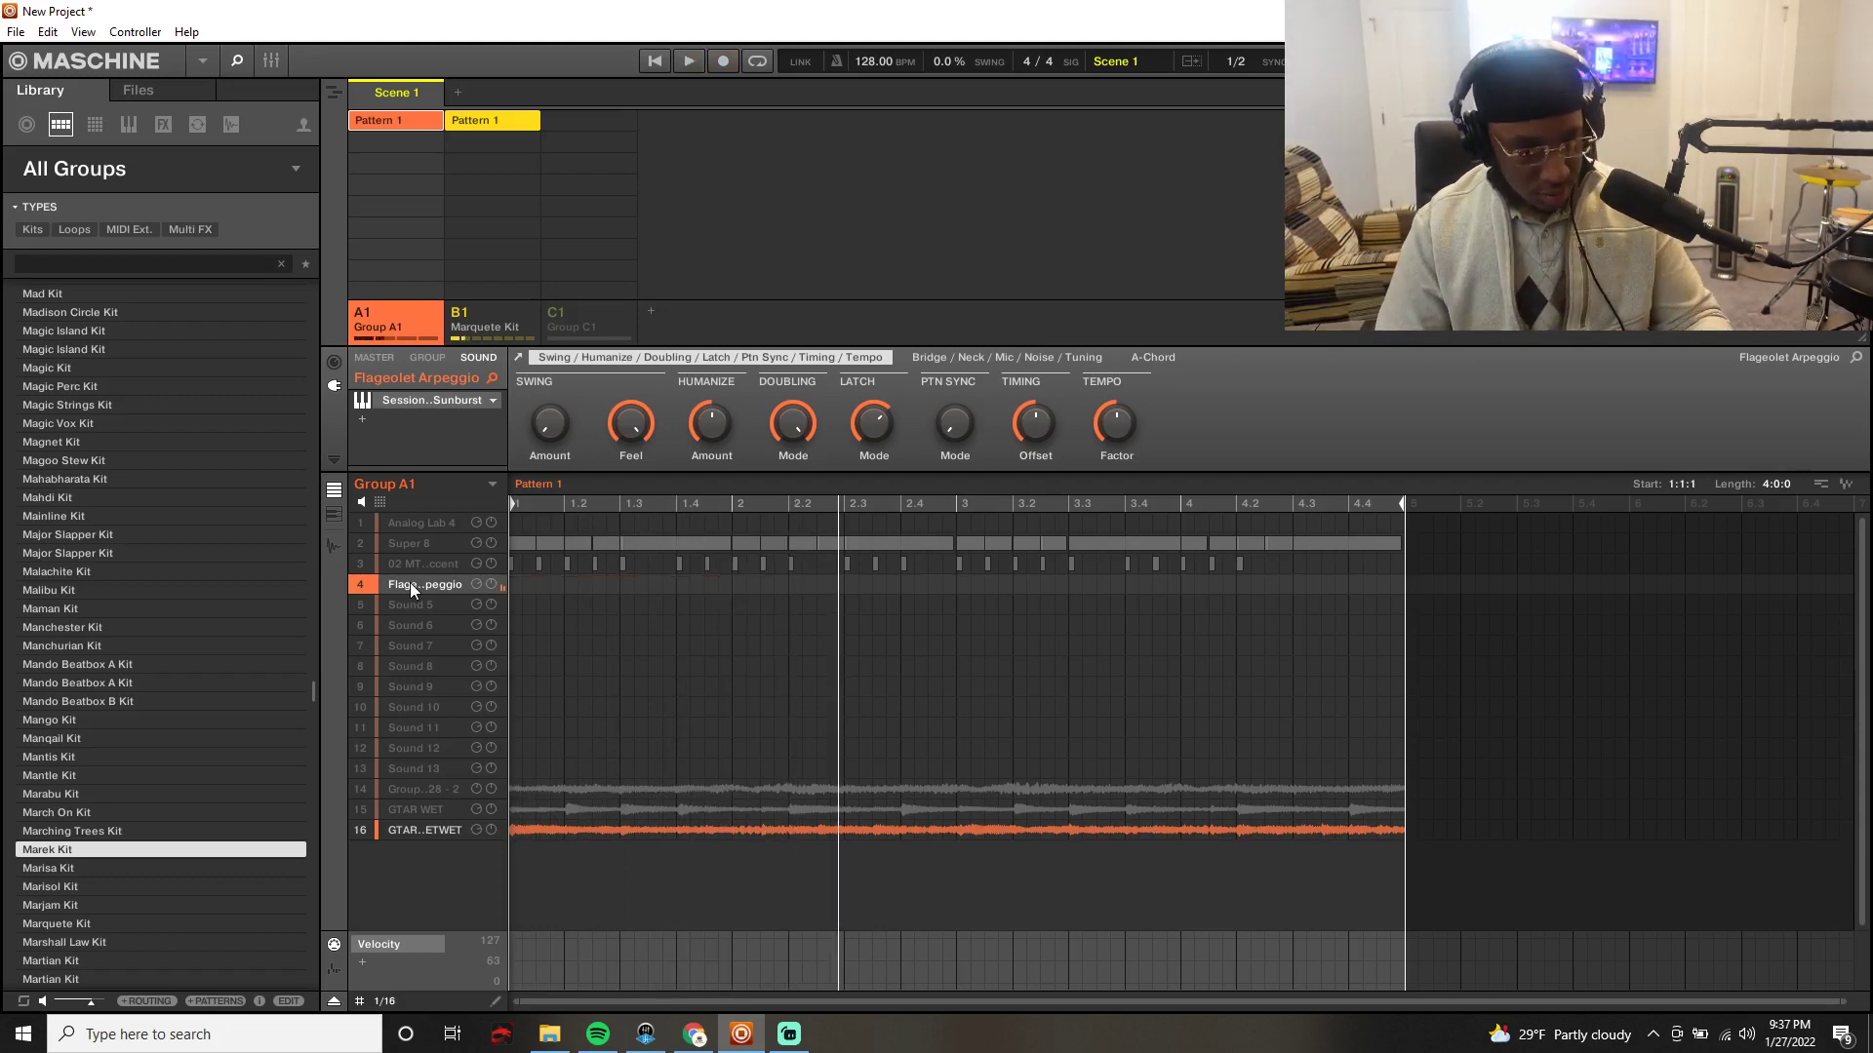
key(r)
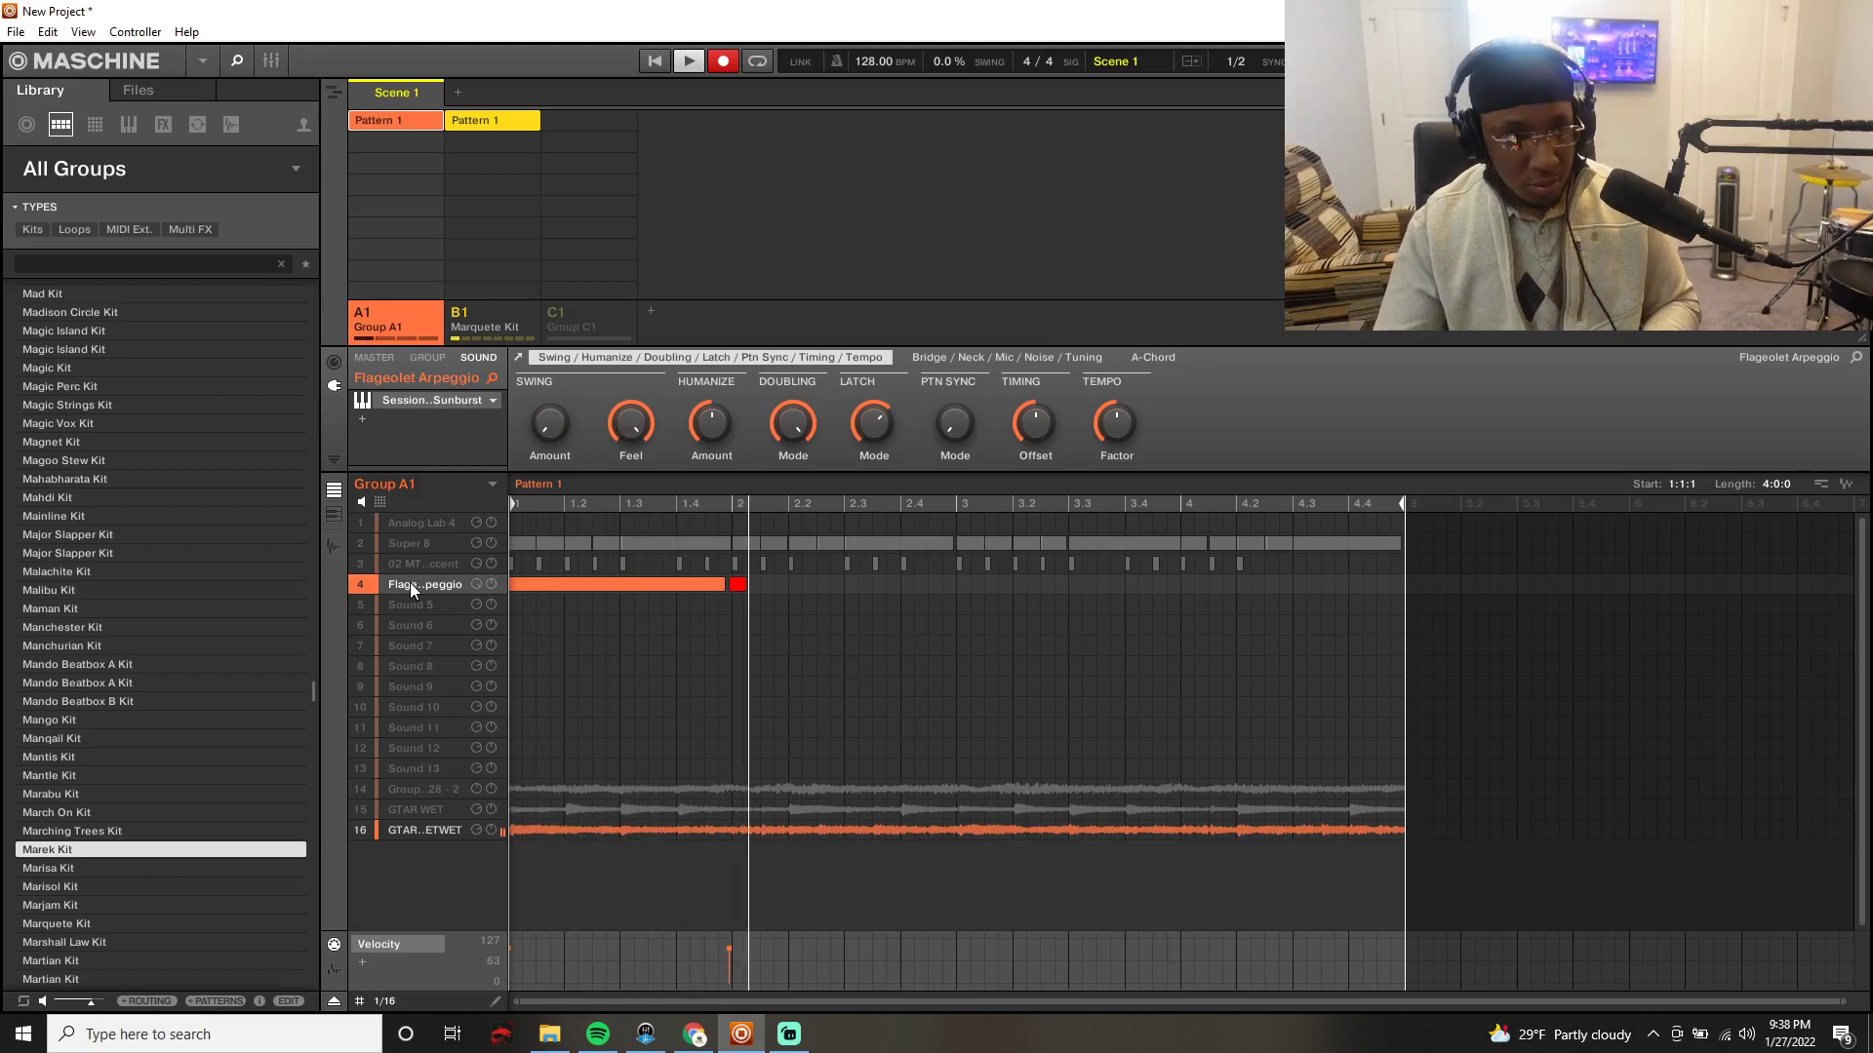
key(ctrl+z)
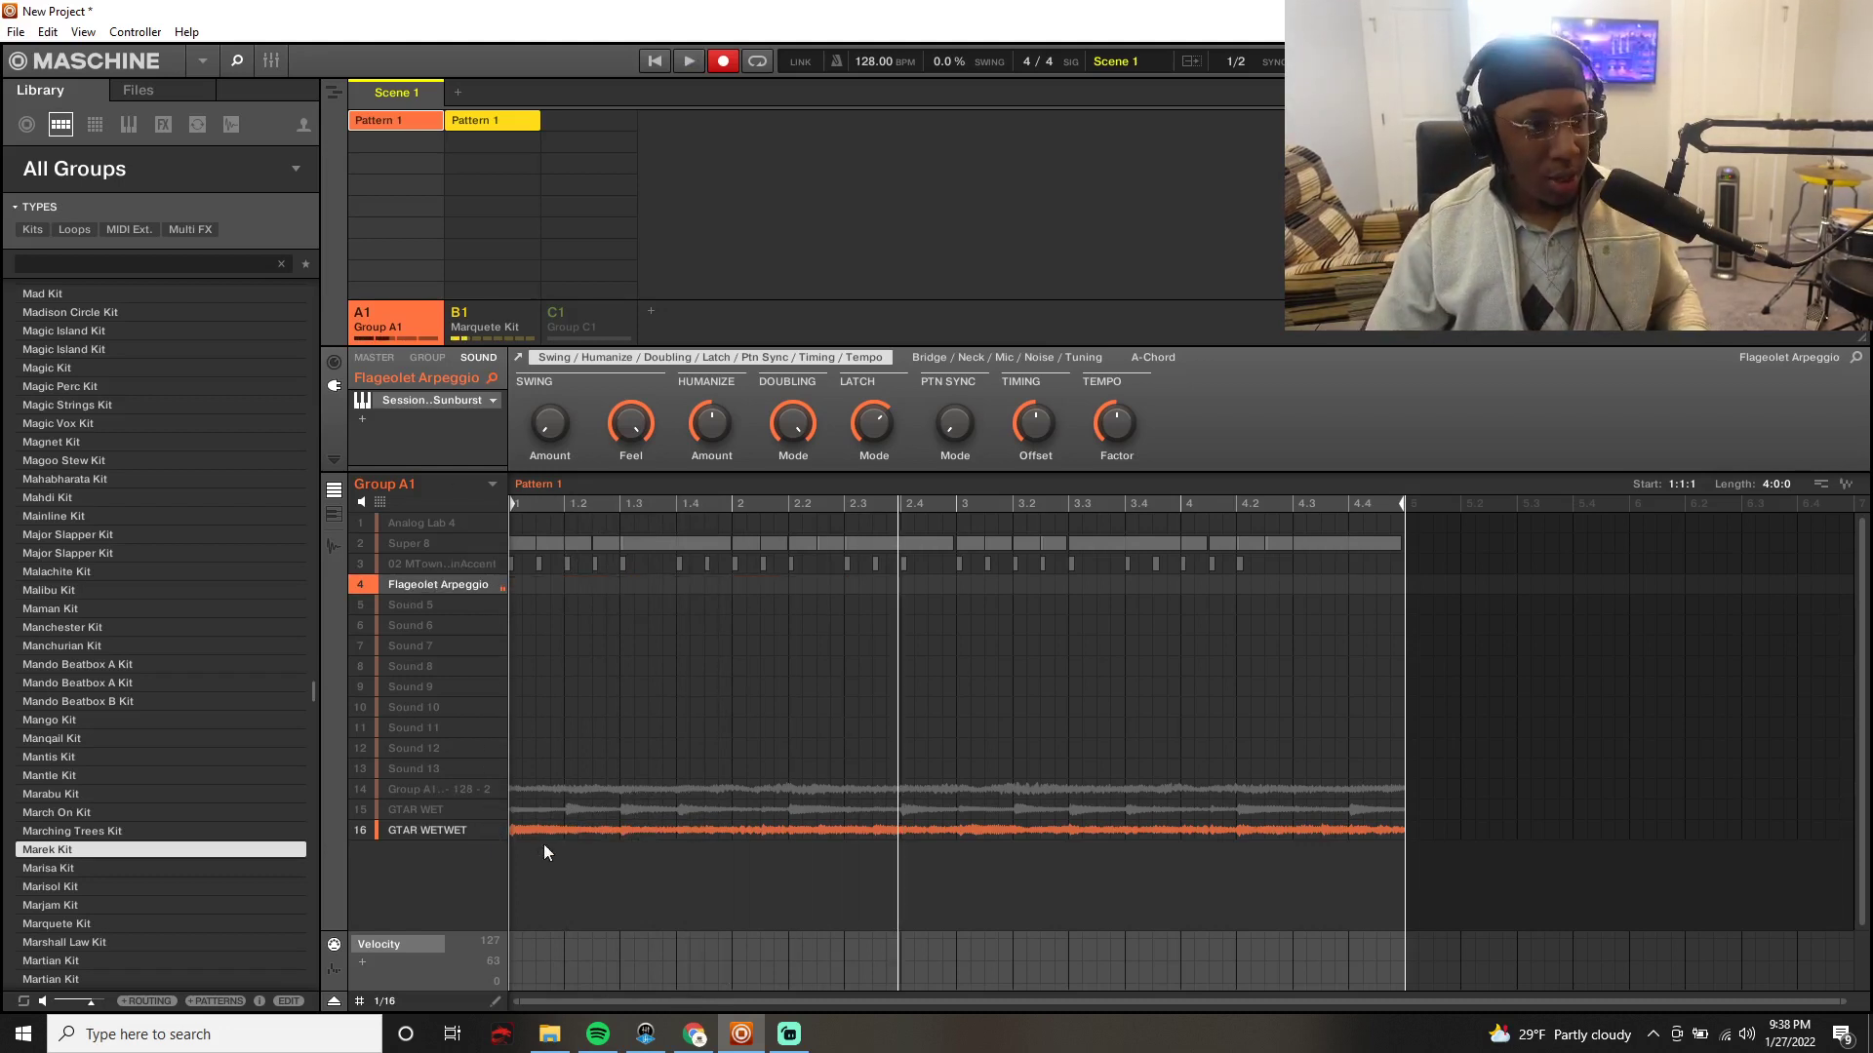
Step: Record and quantize one sustained Flageolet Arpeggio note per bar with GTAR WETWET muted, and audition it alone and with GTAR WETWET
click(360, 830)
key(space)
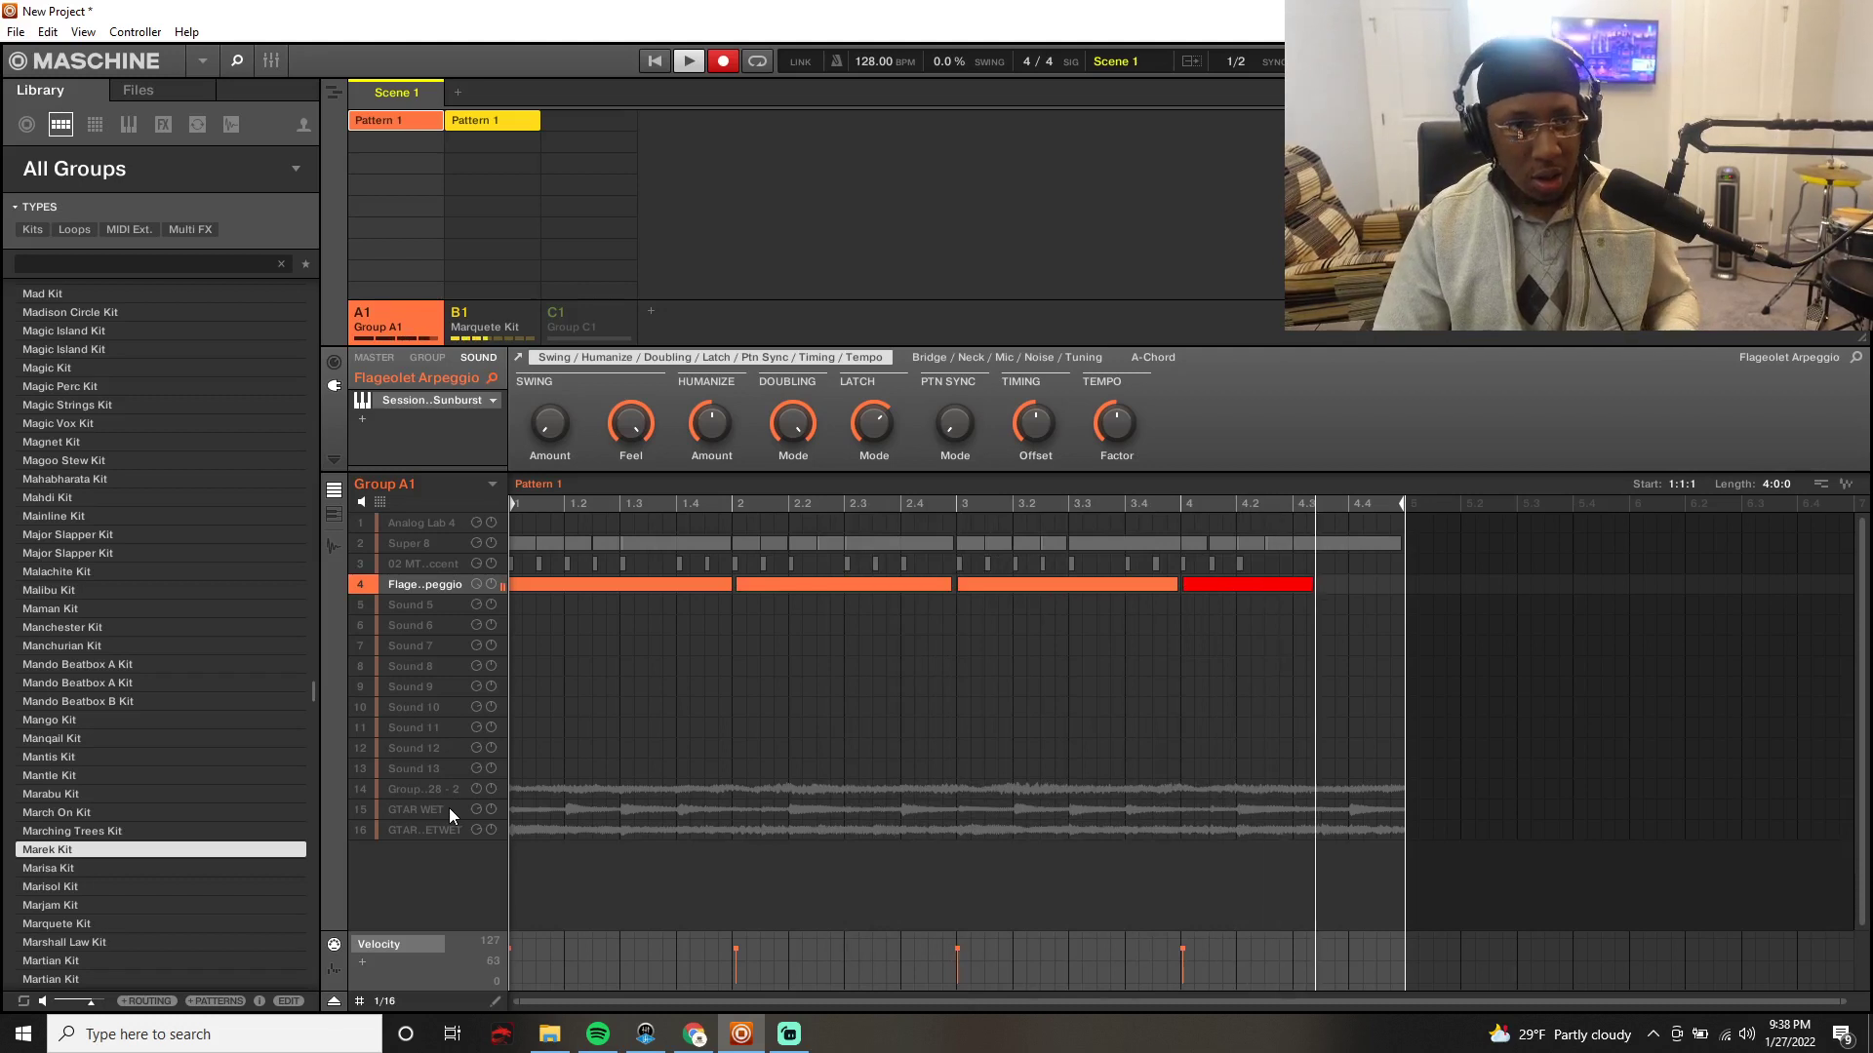
key(space)
key(ctrl+u)
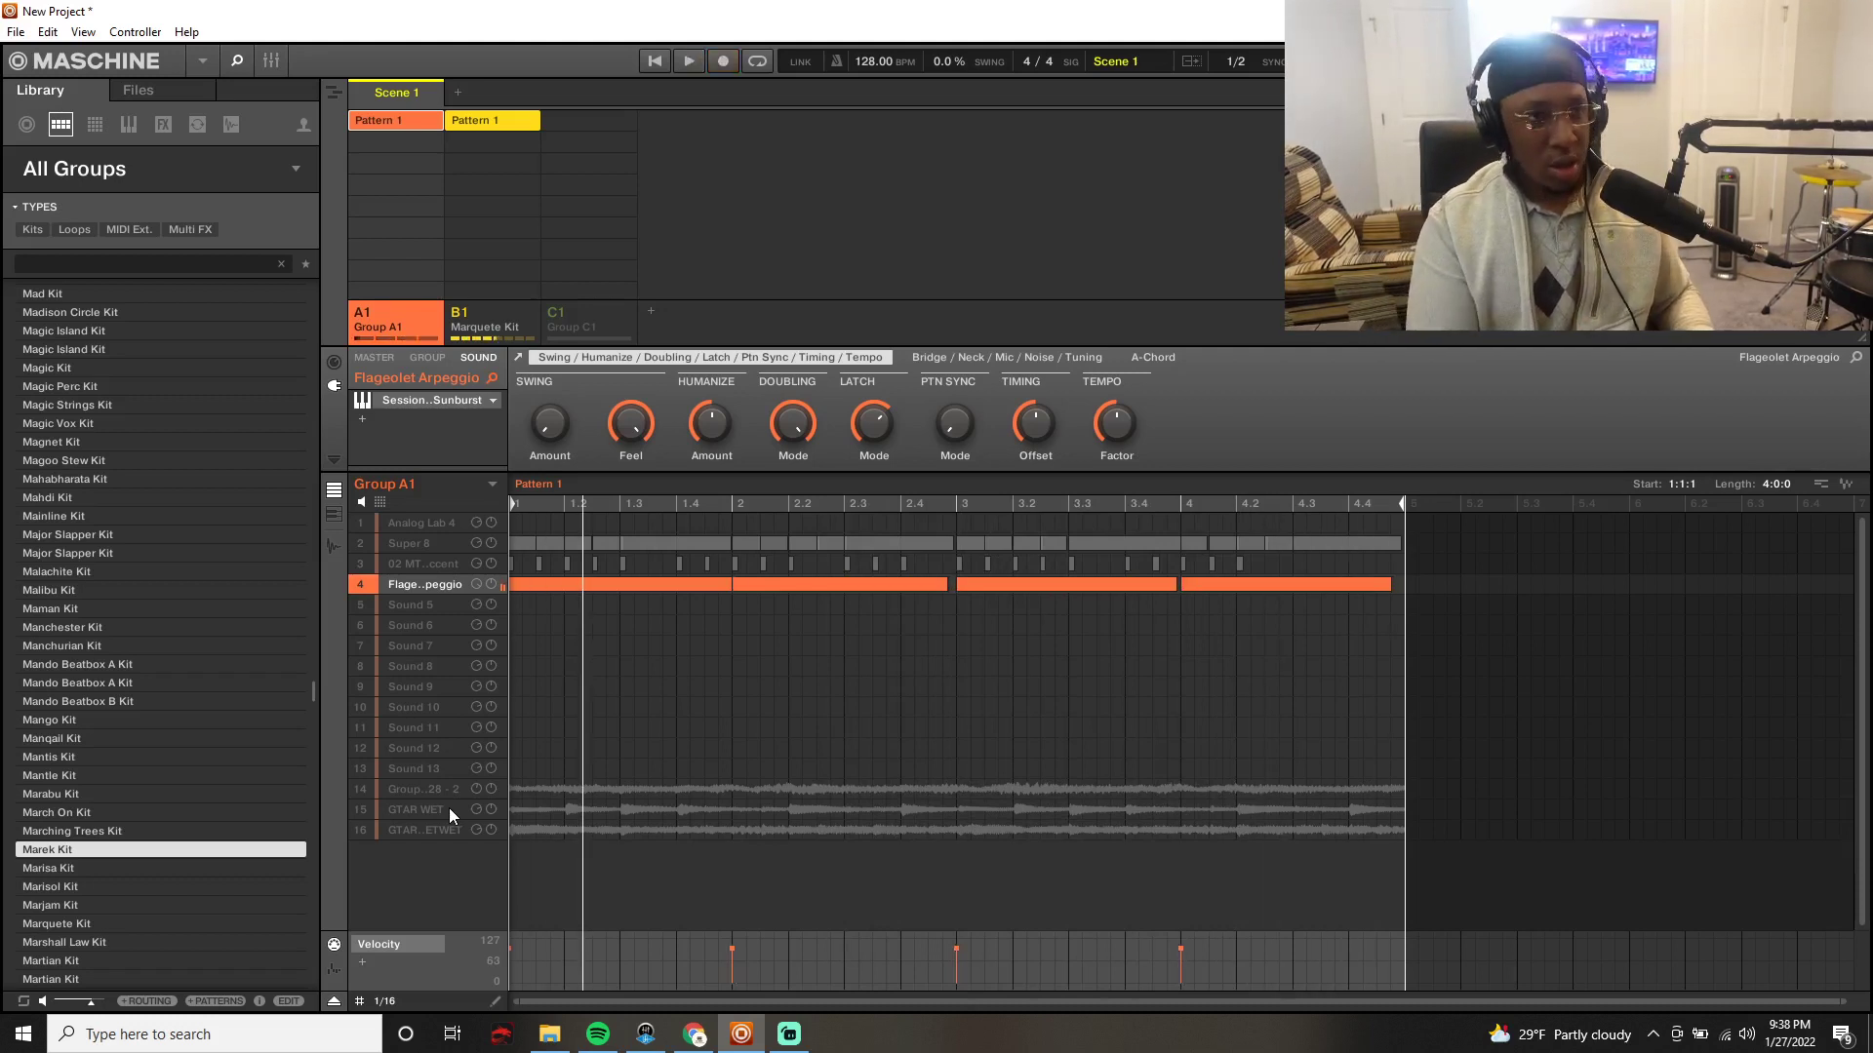
key(space)
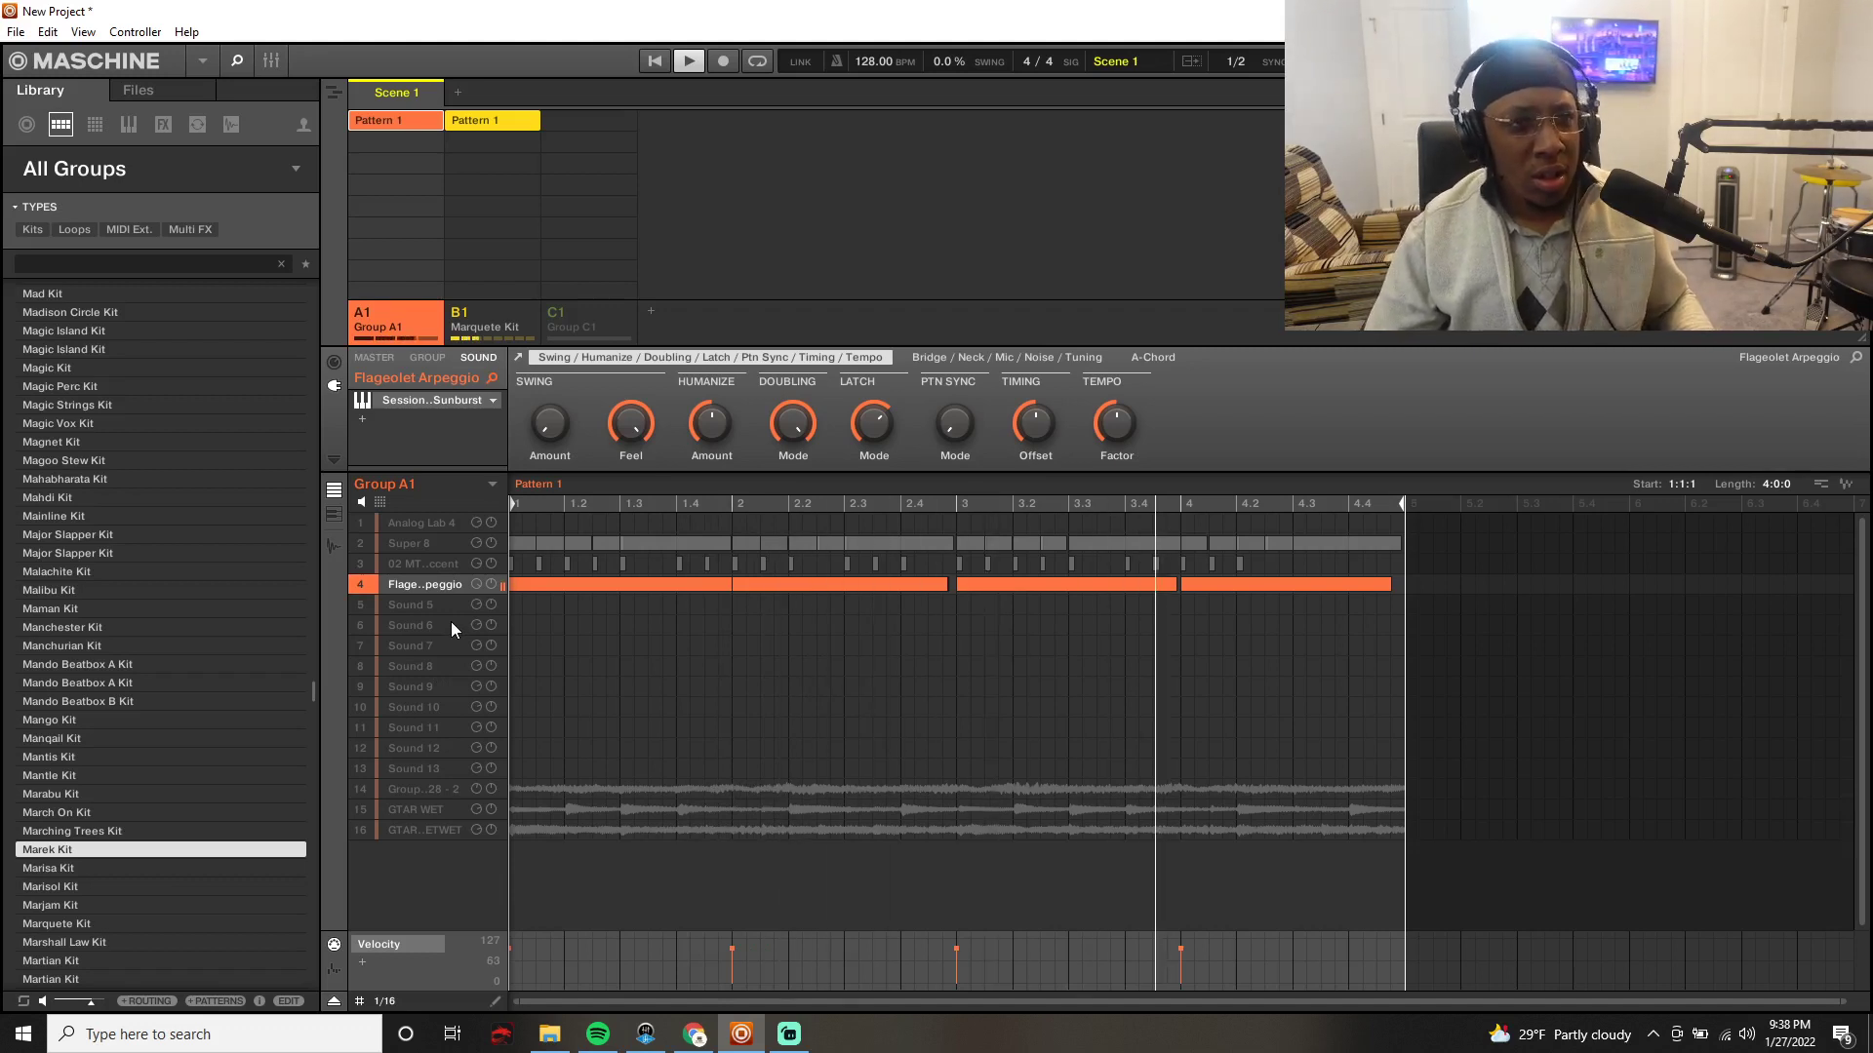
click(359, 835)
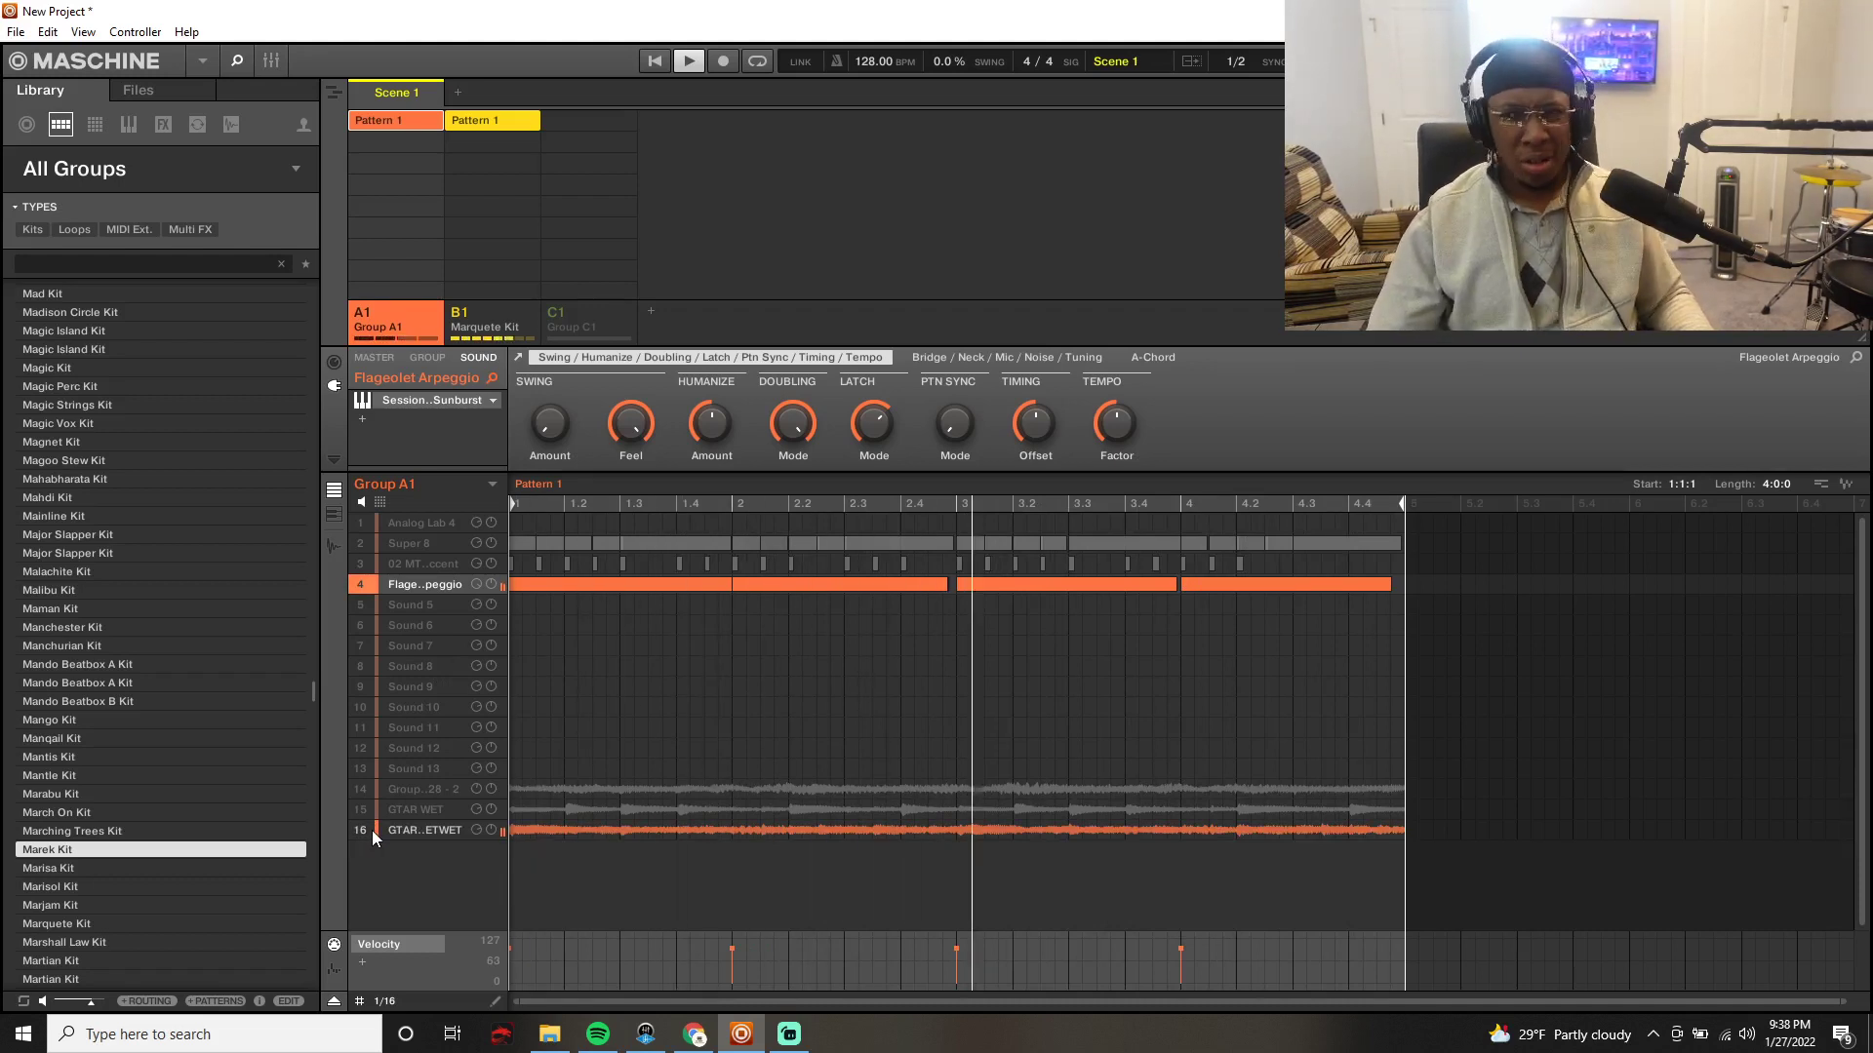
Step: Select Group C1 and rehearse the 808 bass over the playing loop, toggling the group's mute
right_click(573, 320)
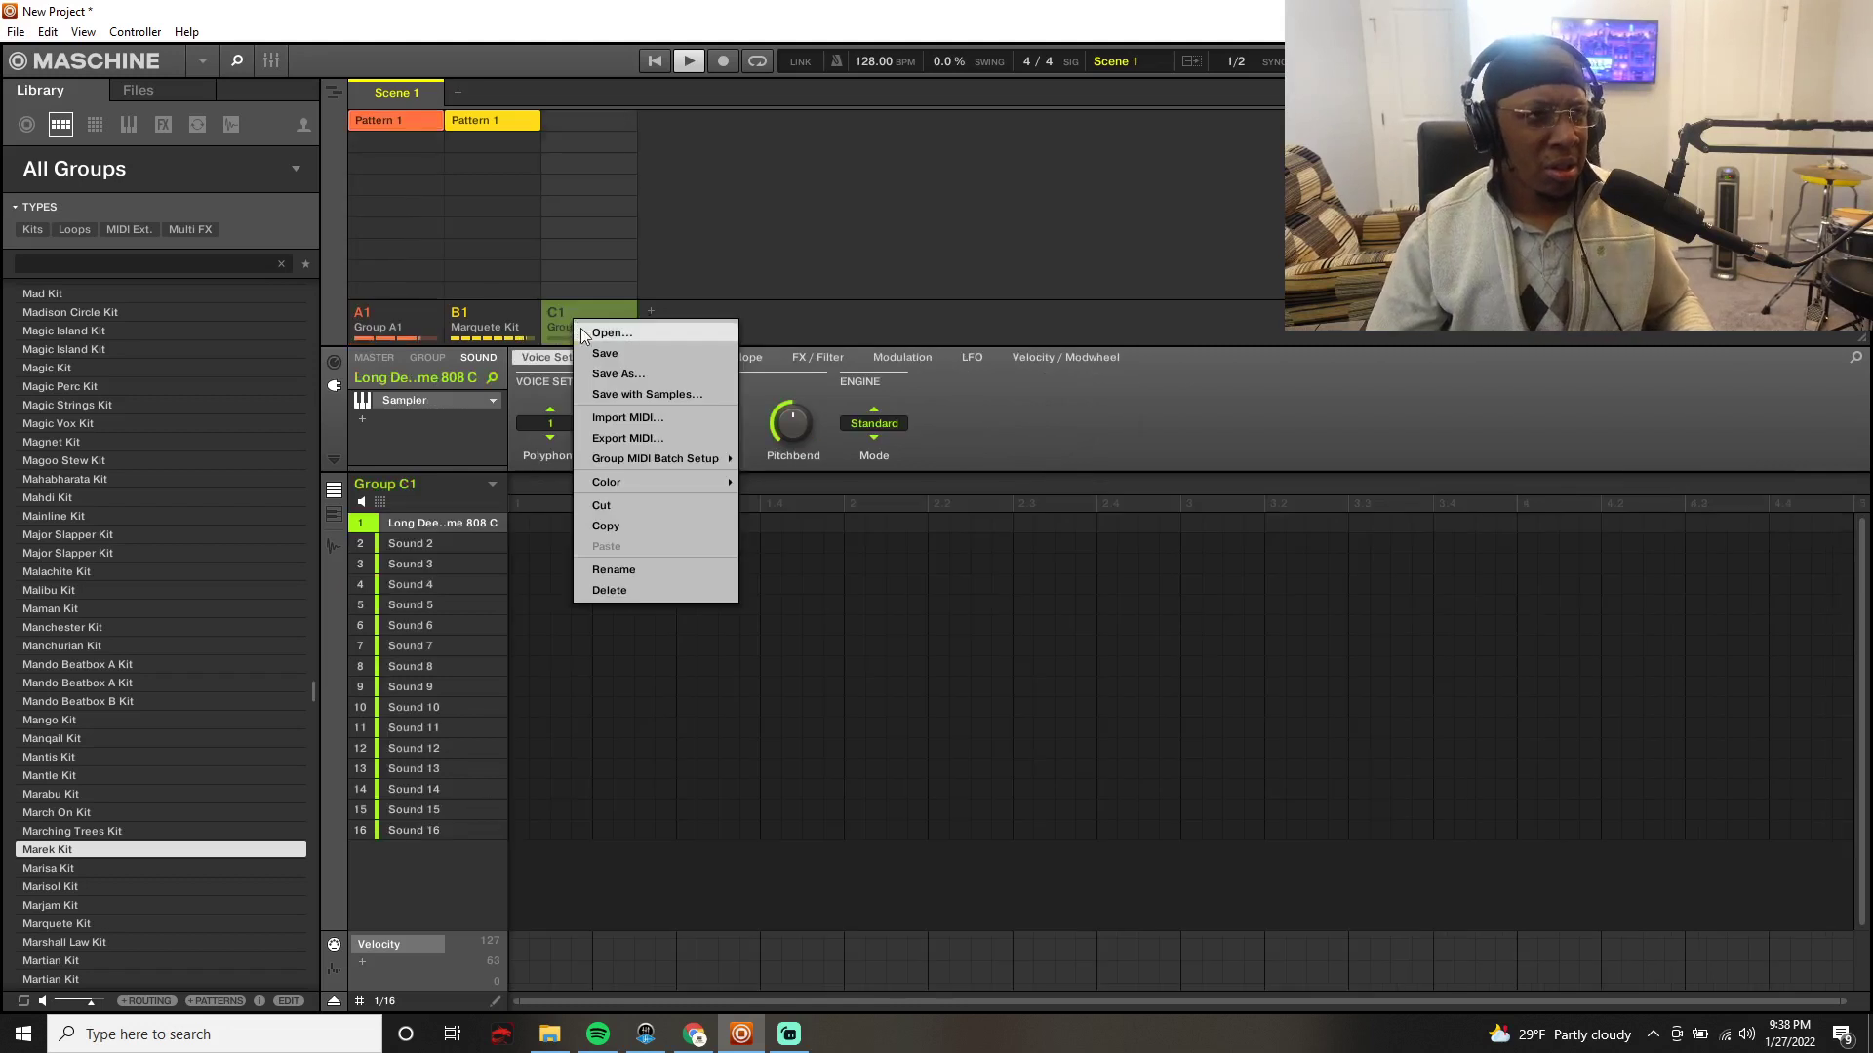
click(564, 320)
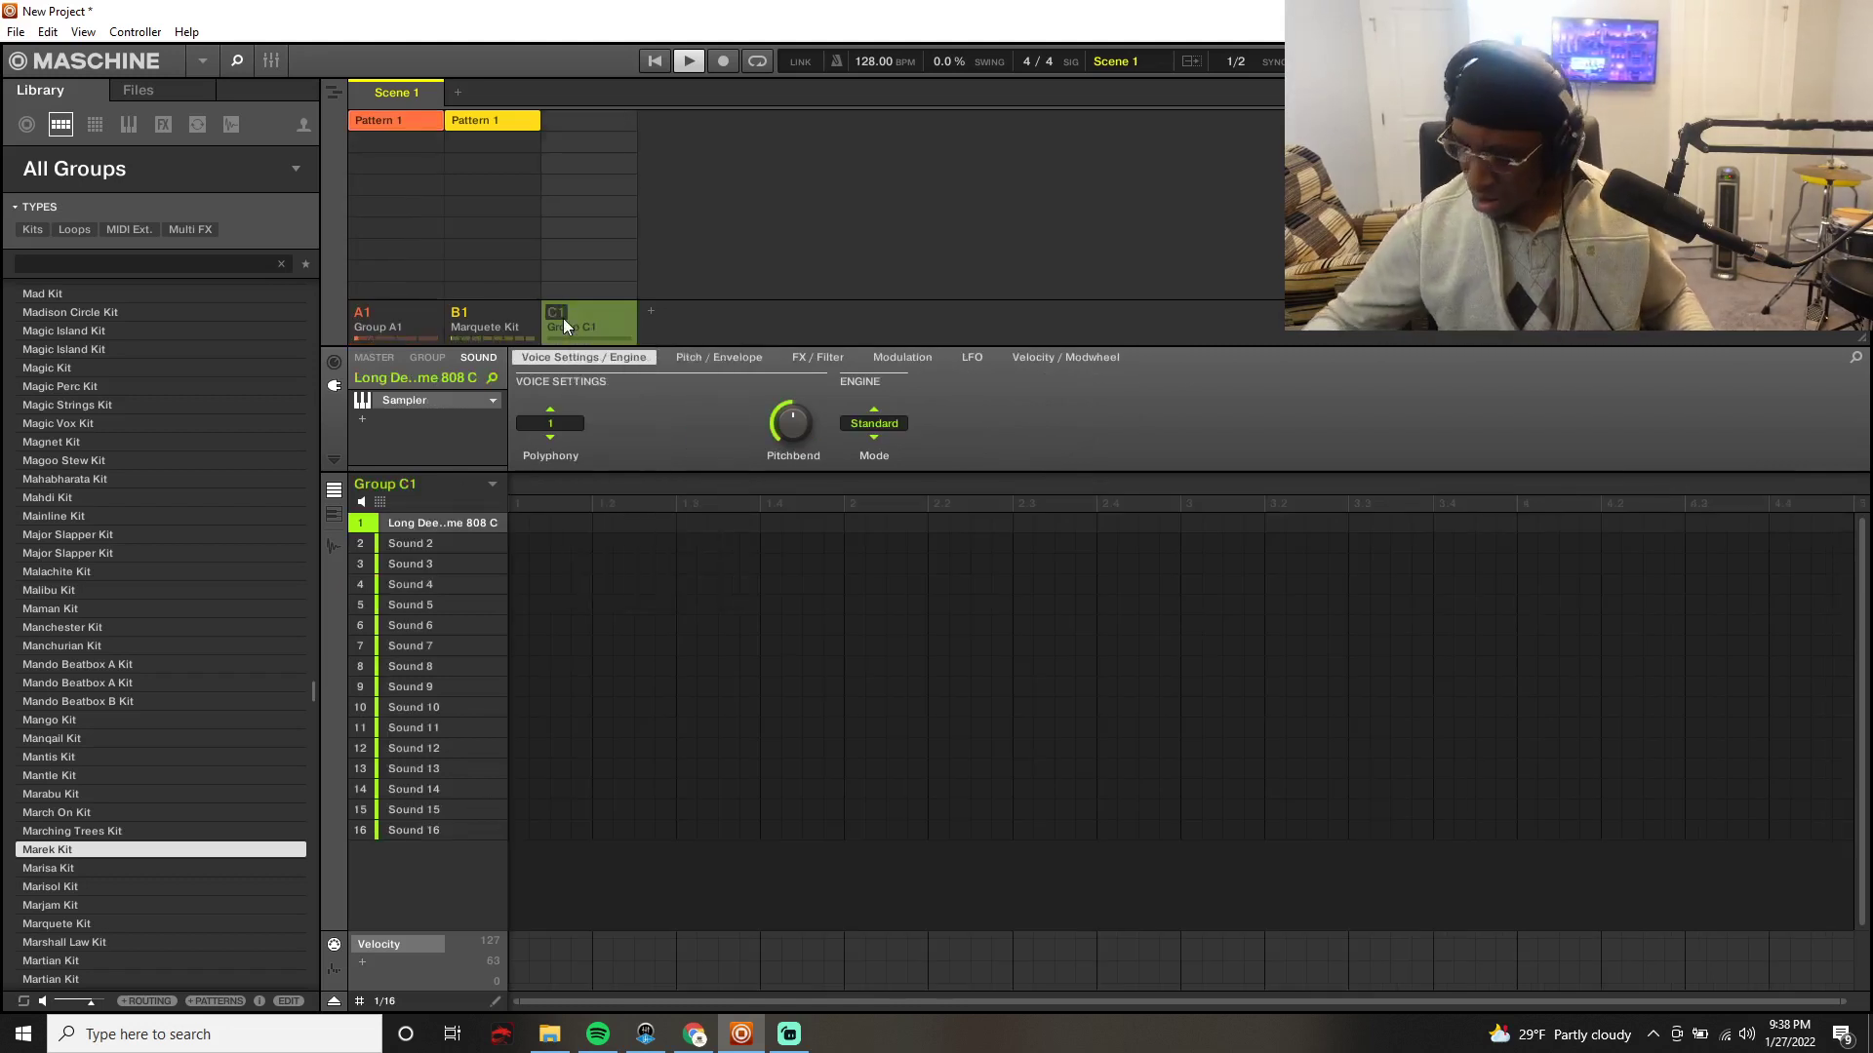
key(space)
click(564, 318)
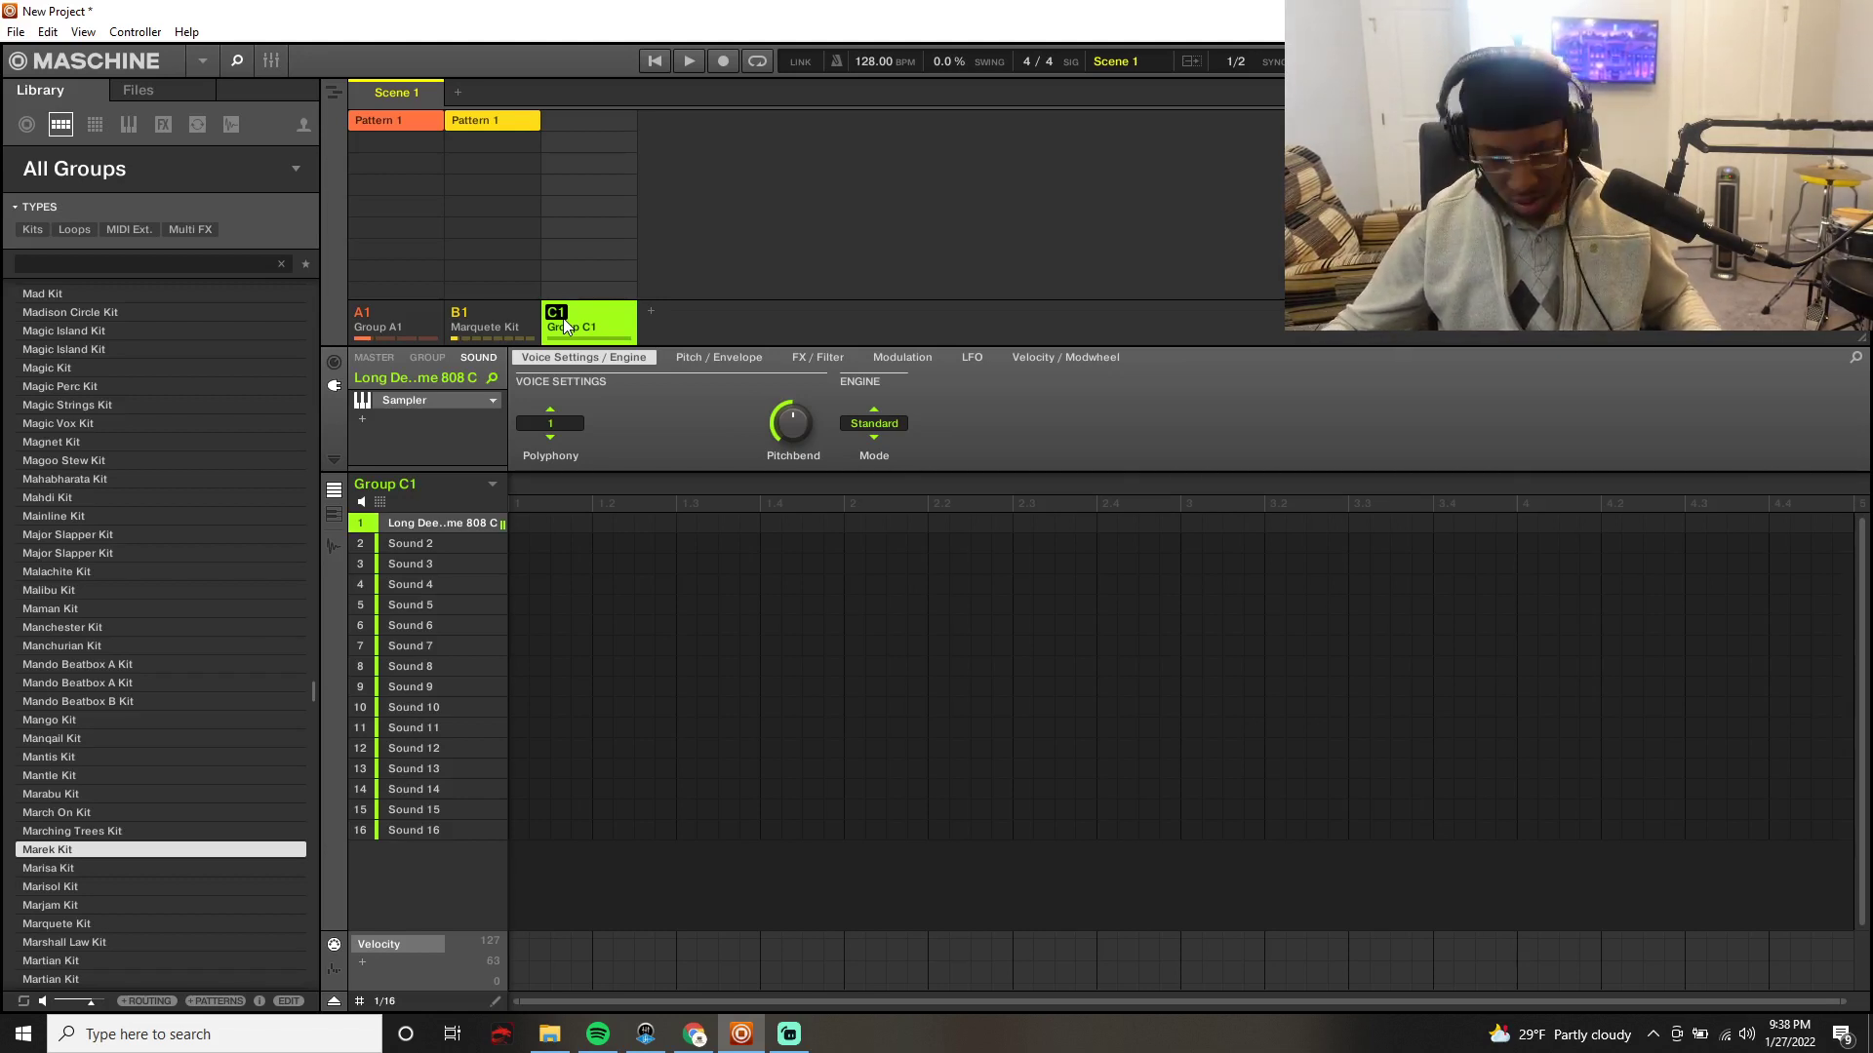
key(space)
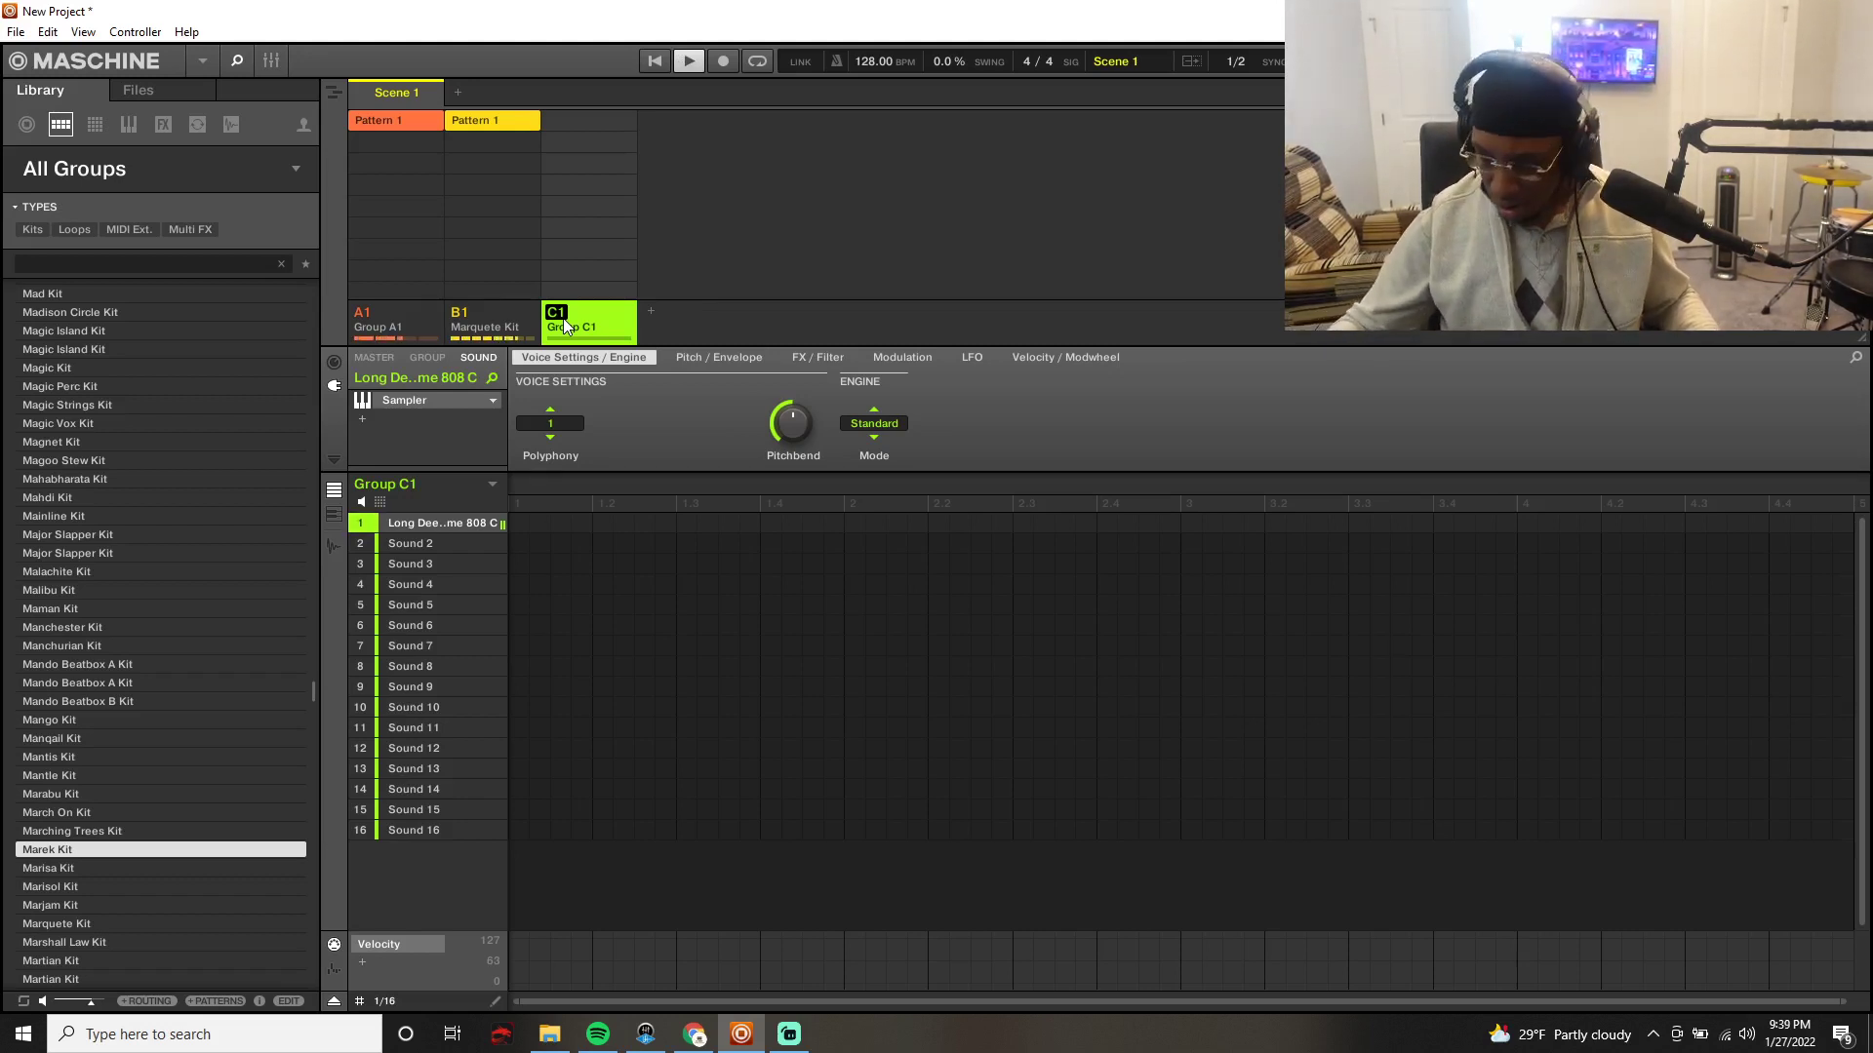
key(space)
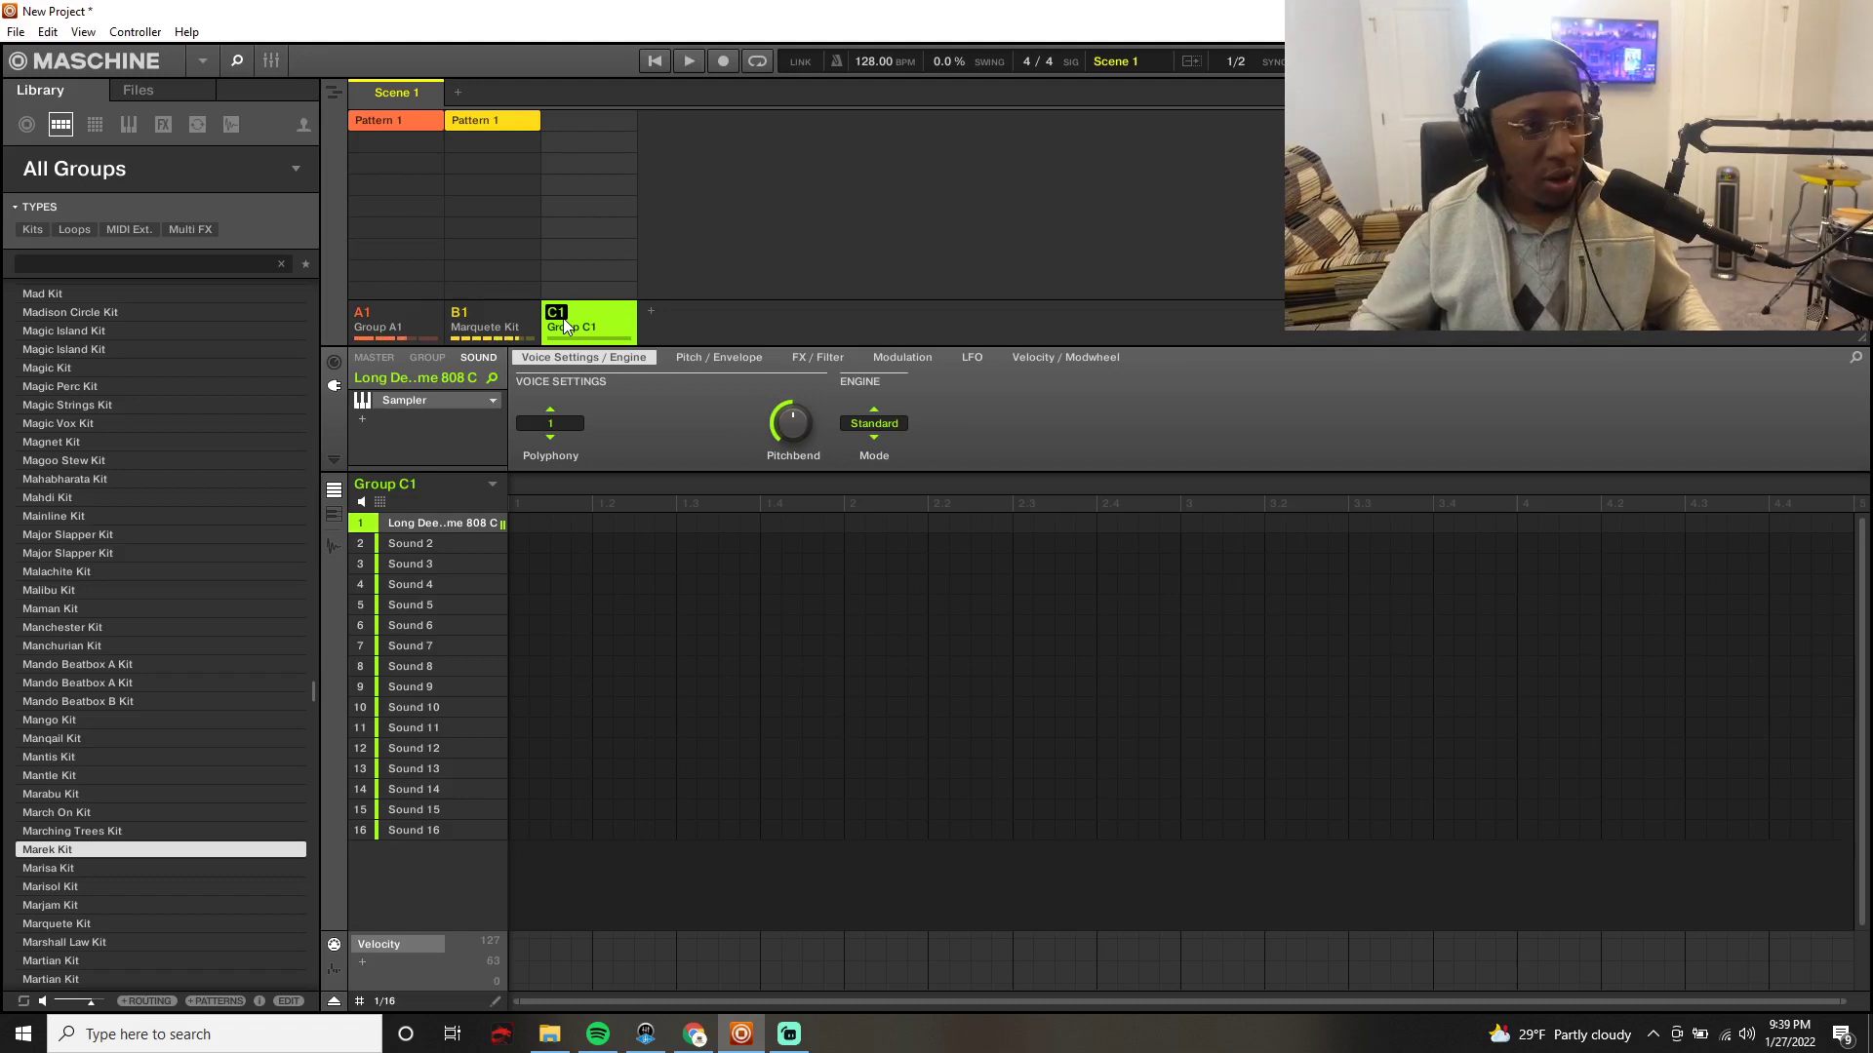
Step: Lower the Clouds XL reverb mix in Flageolet Arpeggio's Electric Sunburst effects, checking it in playback, and close the instrument
right_click(431, 314)
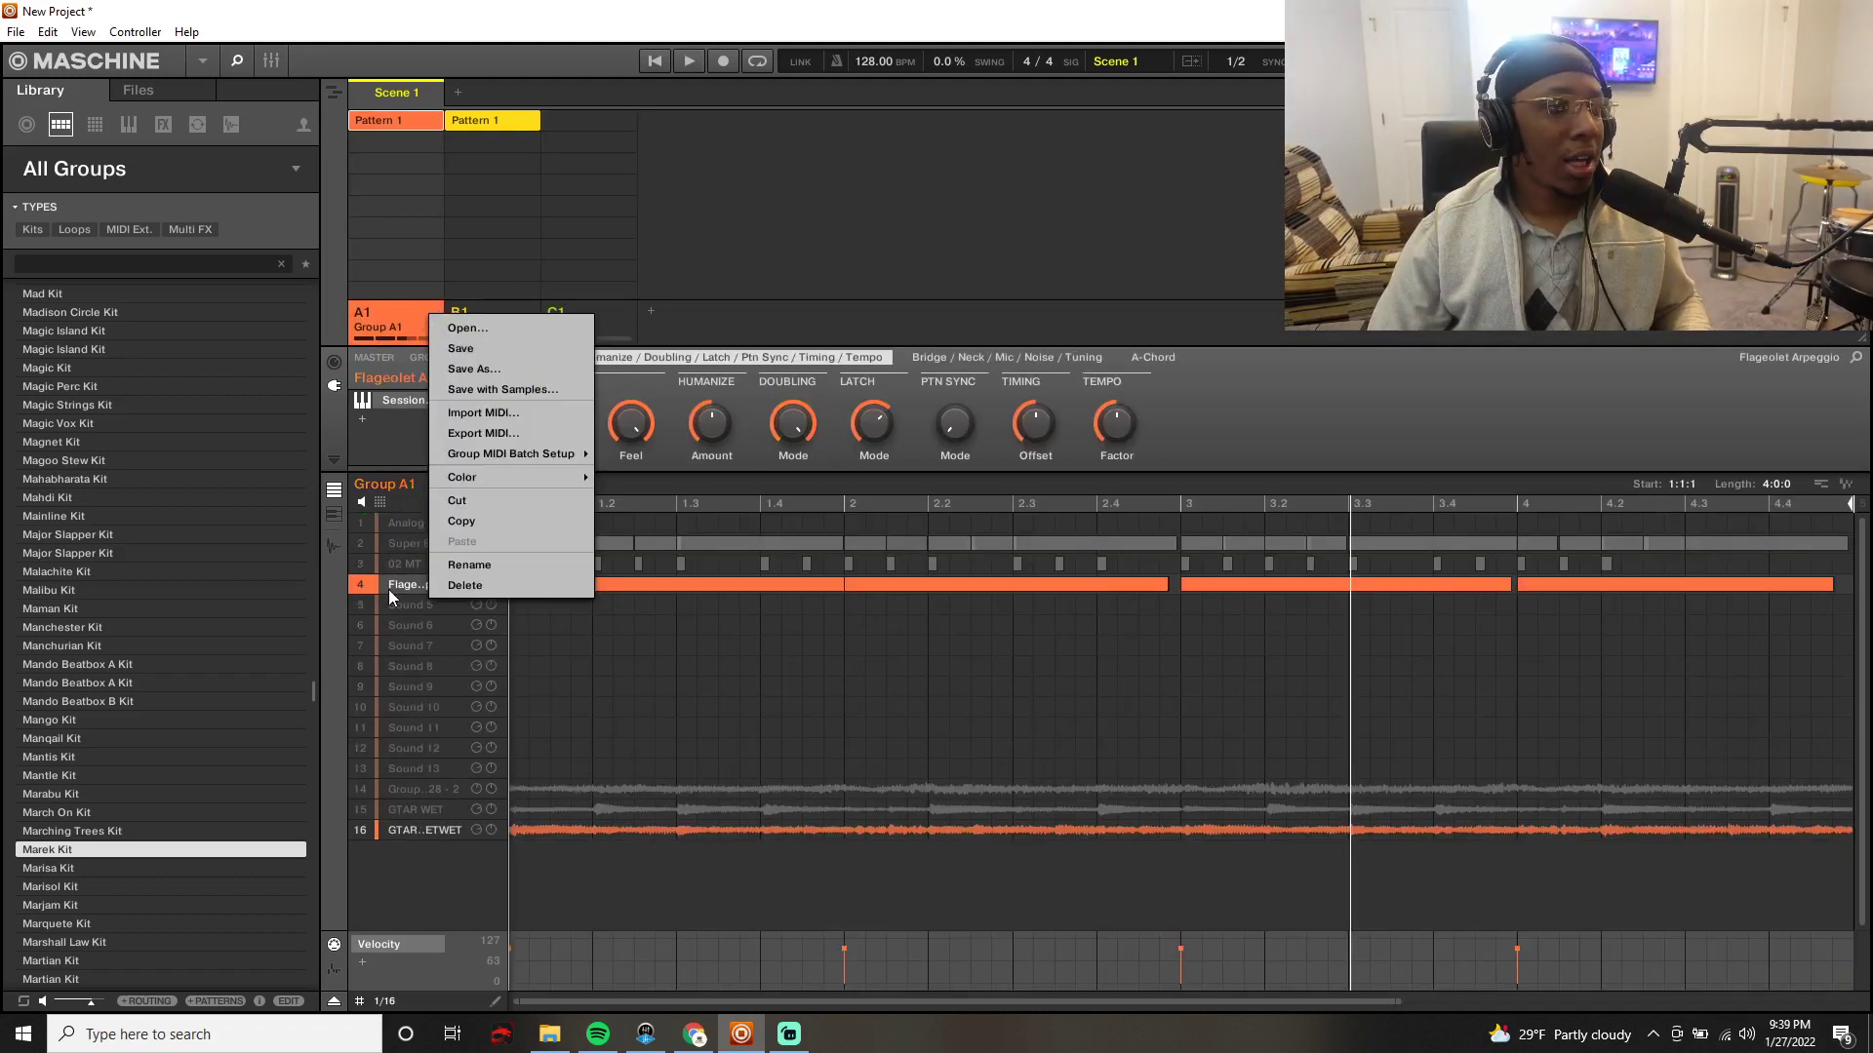
click(389, 591)
click(431, 400)
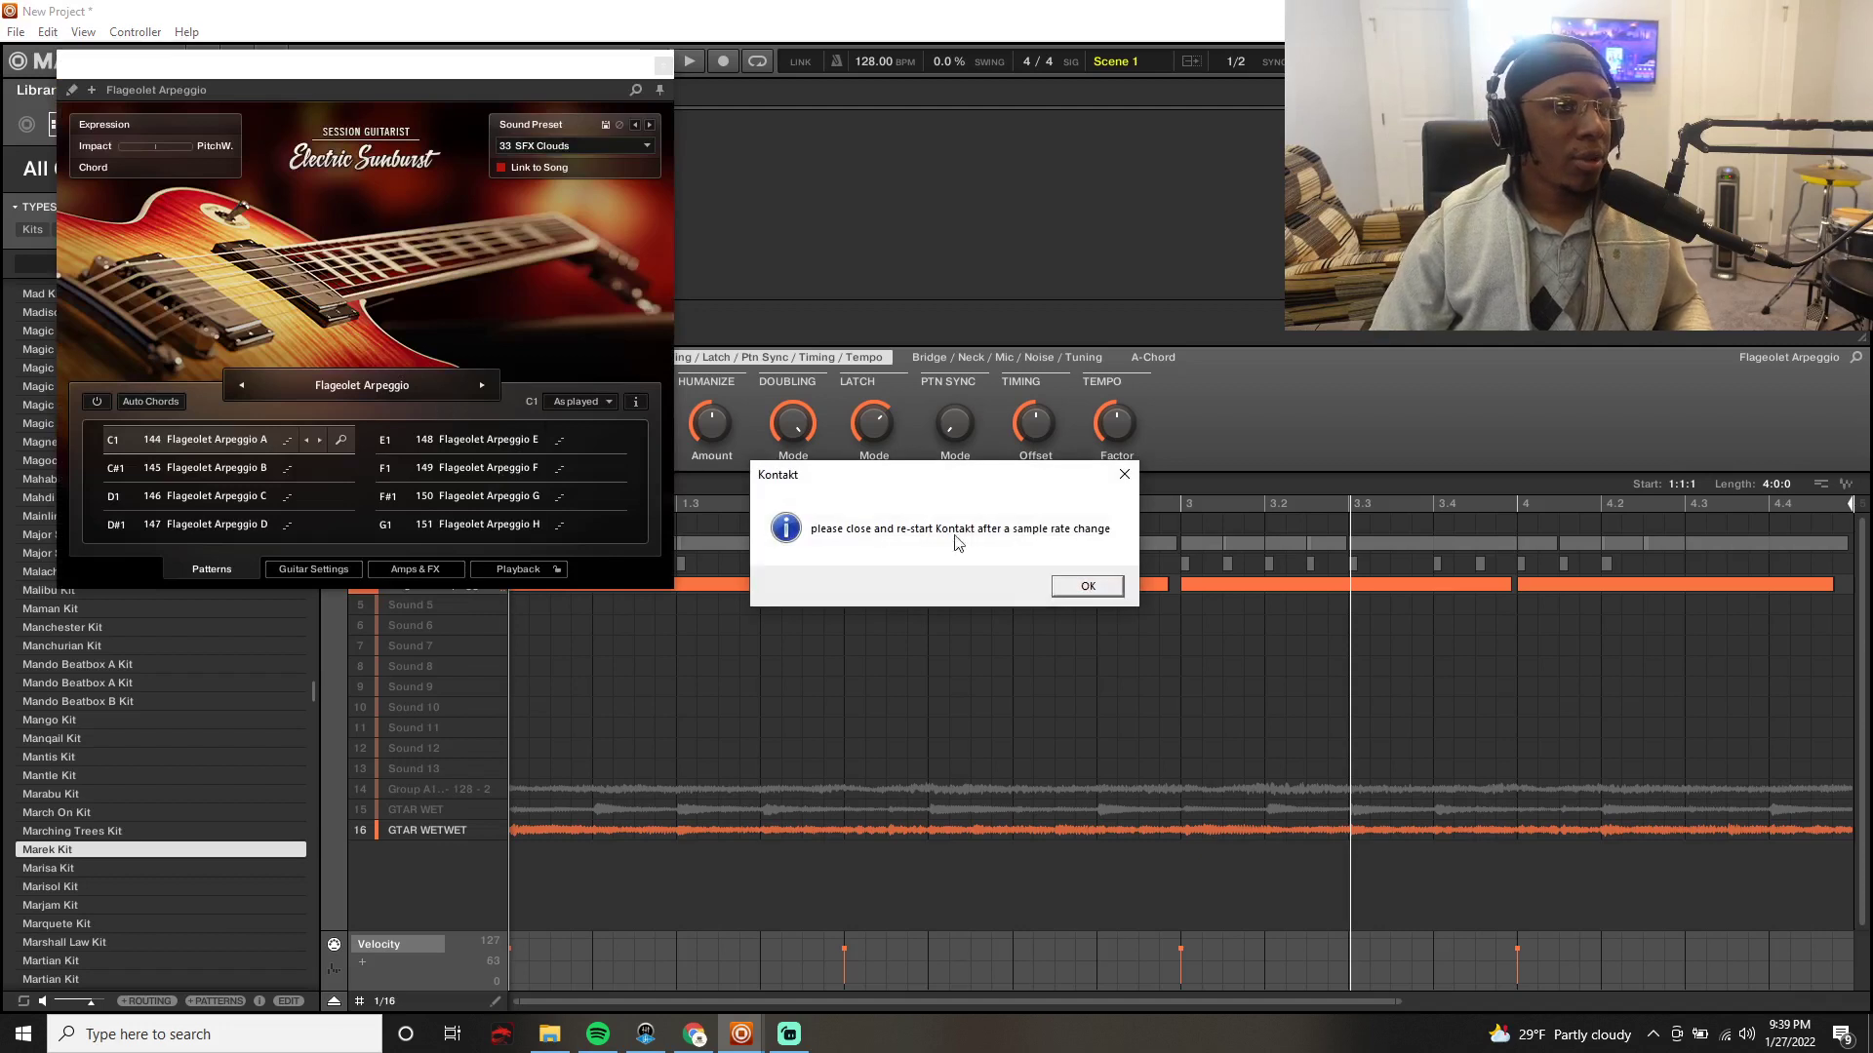
click(1087, 587)
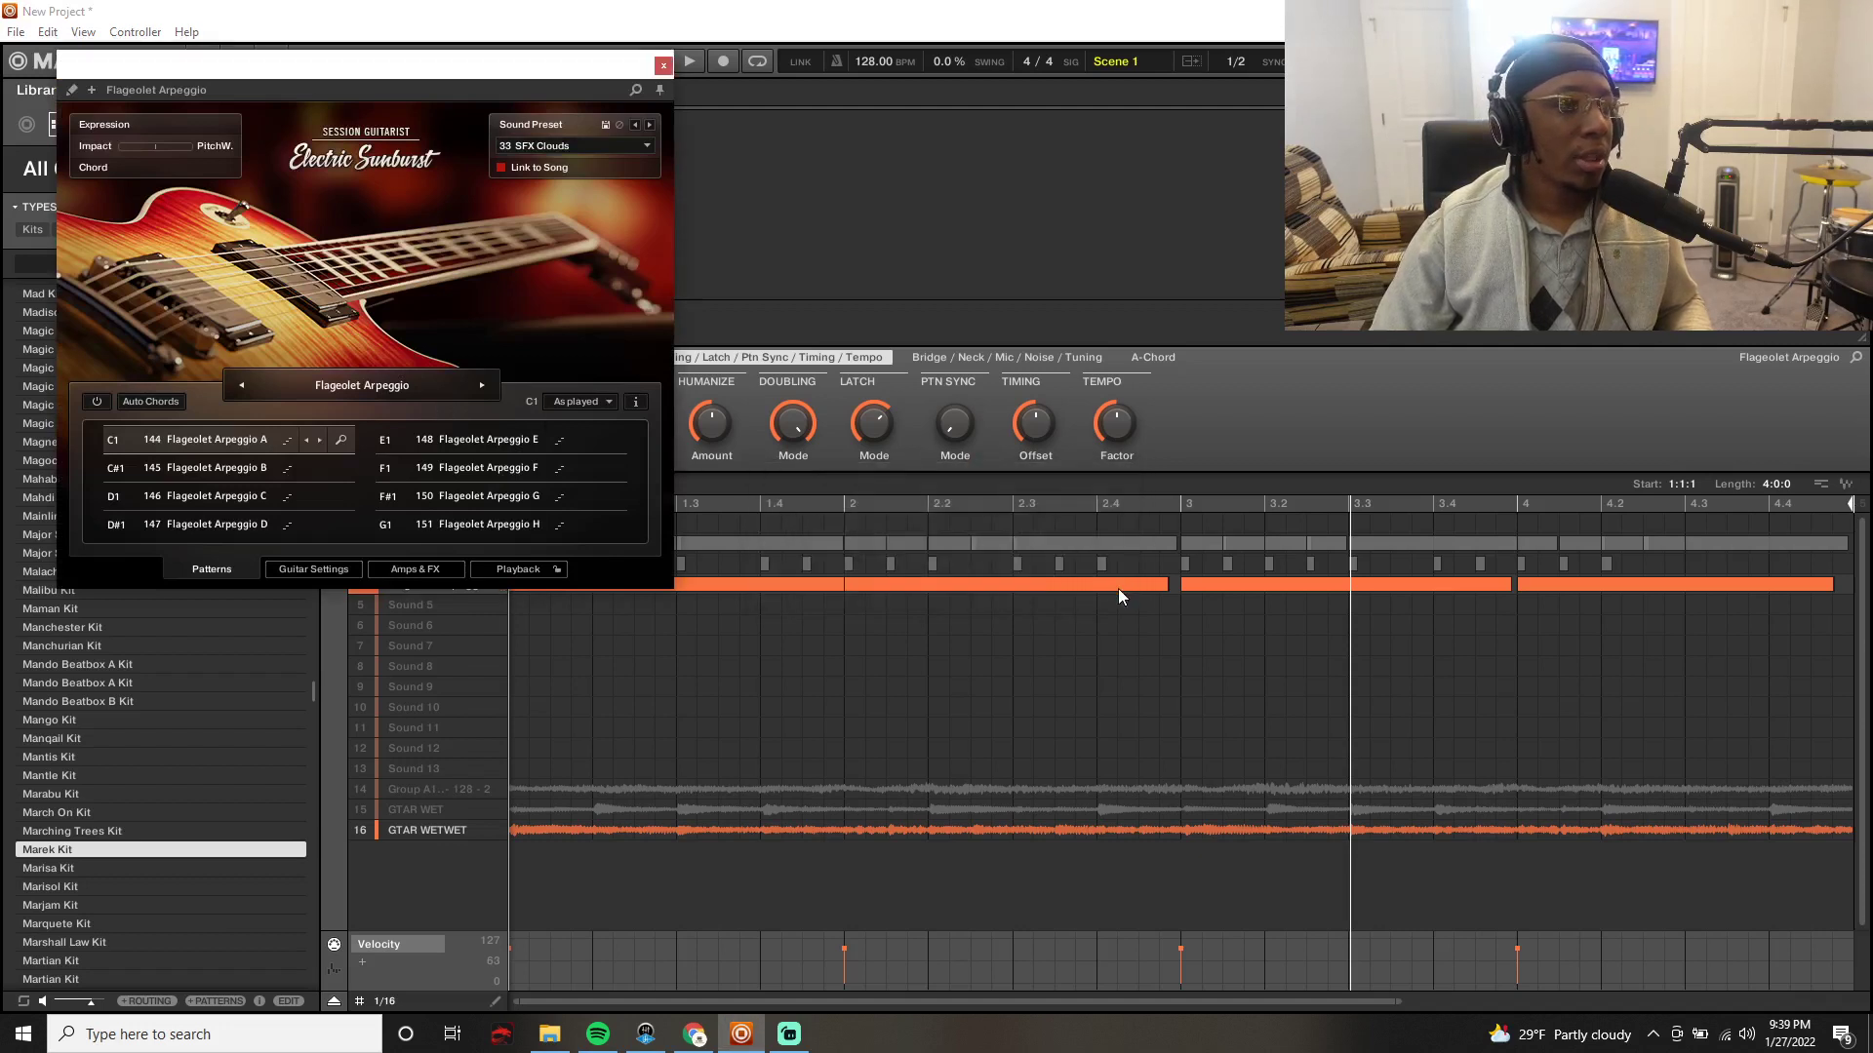
click(405, 570)
click(367, 327)
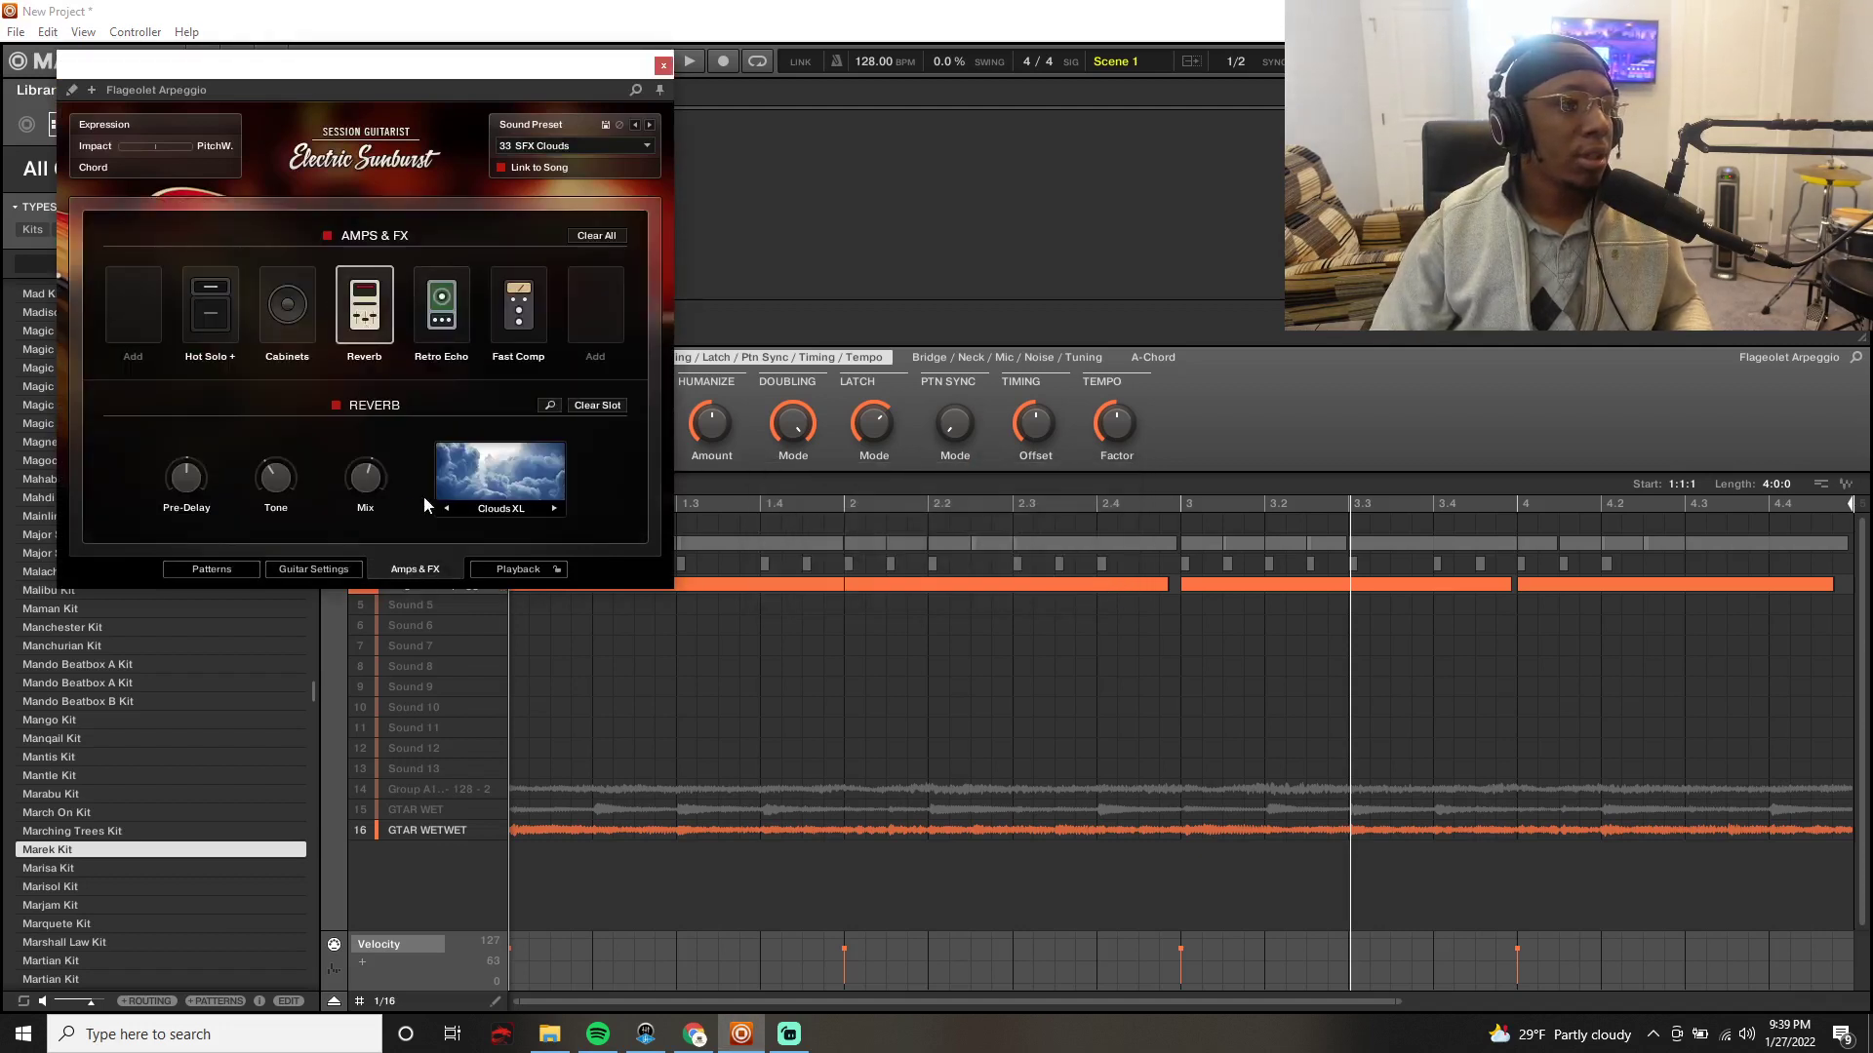
drag(365, 478, 365, 537)
key(space)
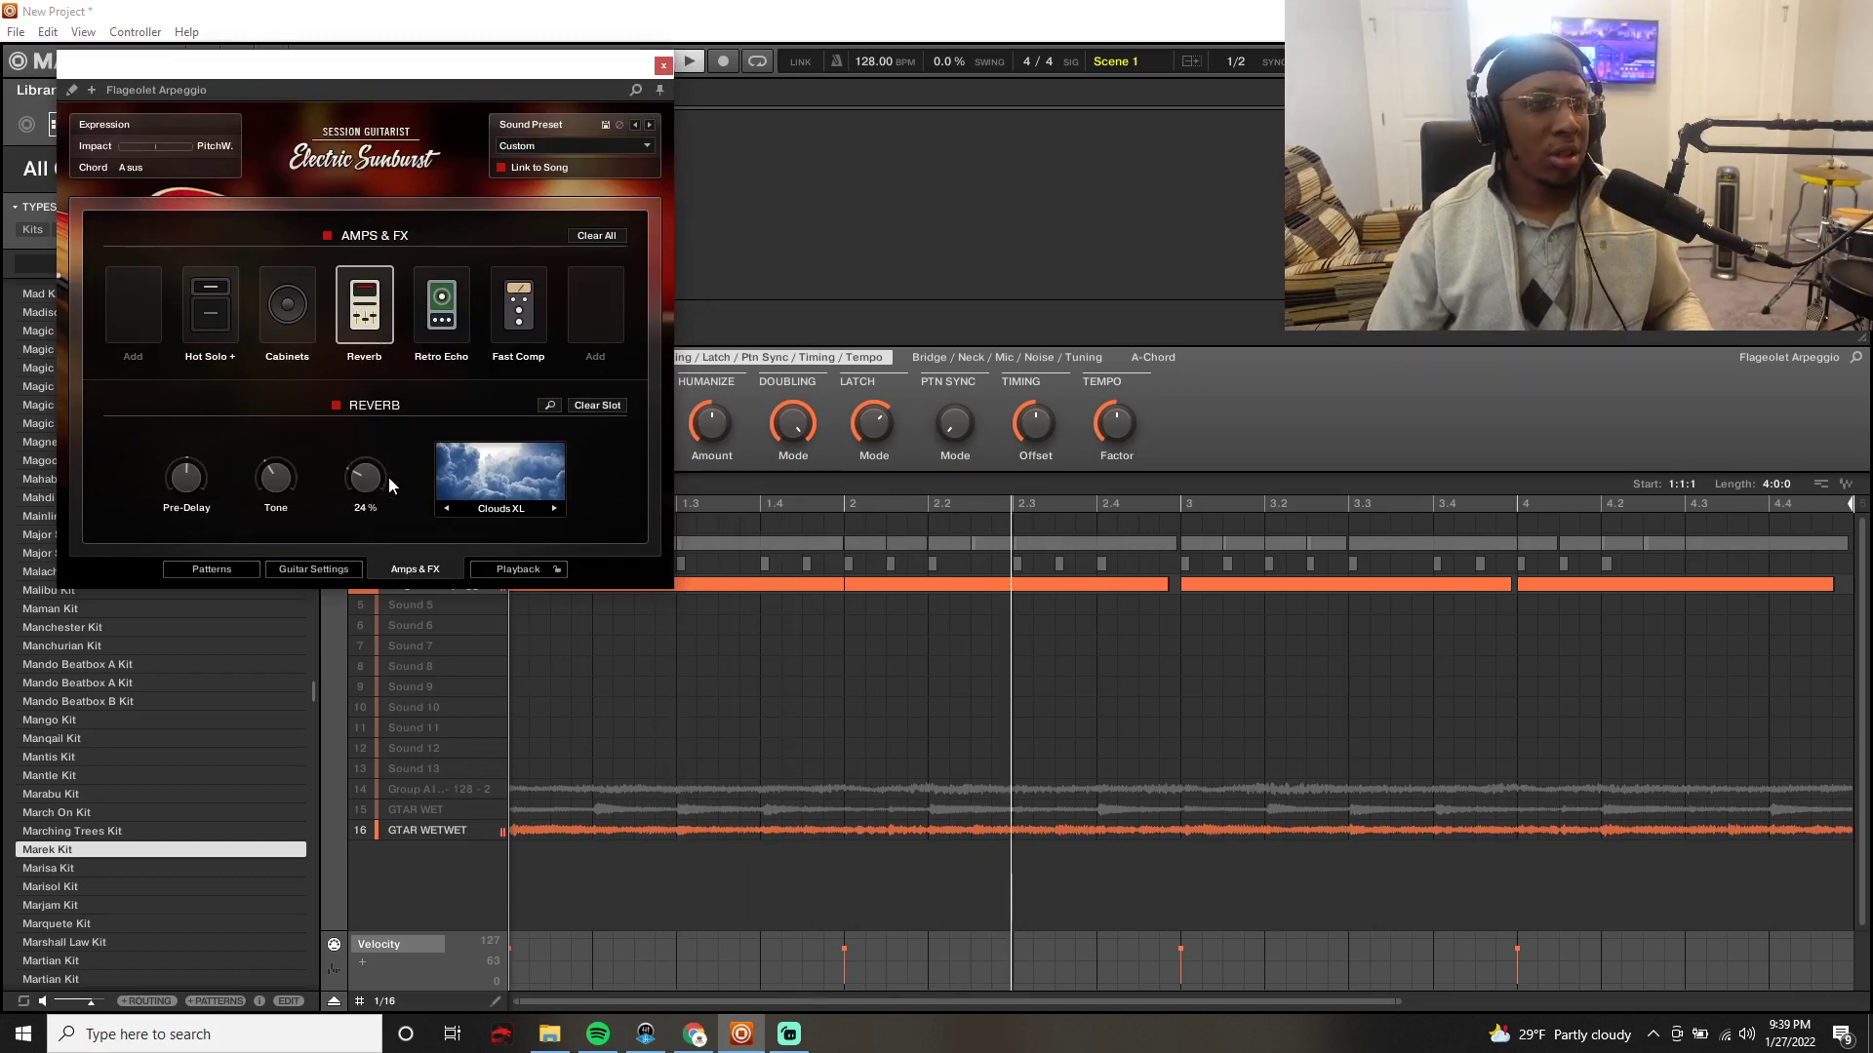
click(664, 64)
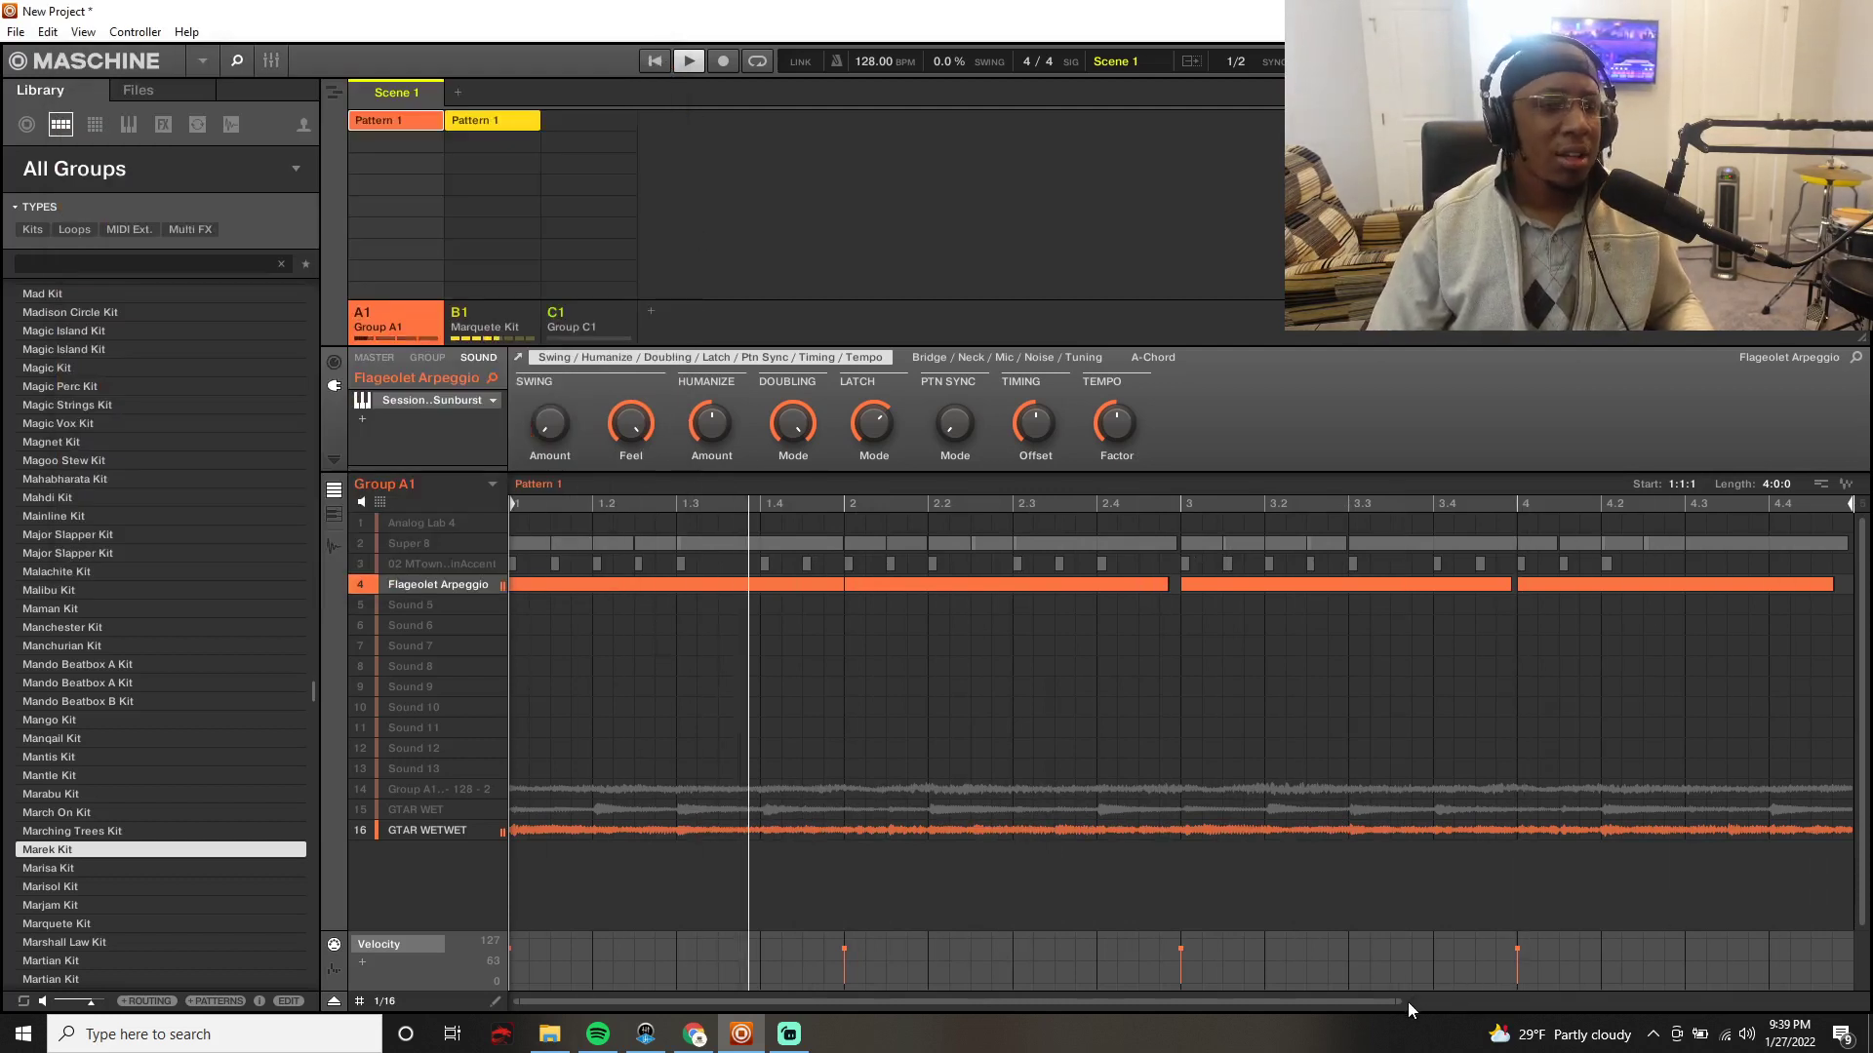
Step: Record an eight-bar 808 bass pattern in Group C1 over the playing loop
drag(1390, 1001, 1679, 1002)
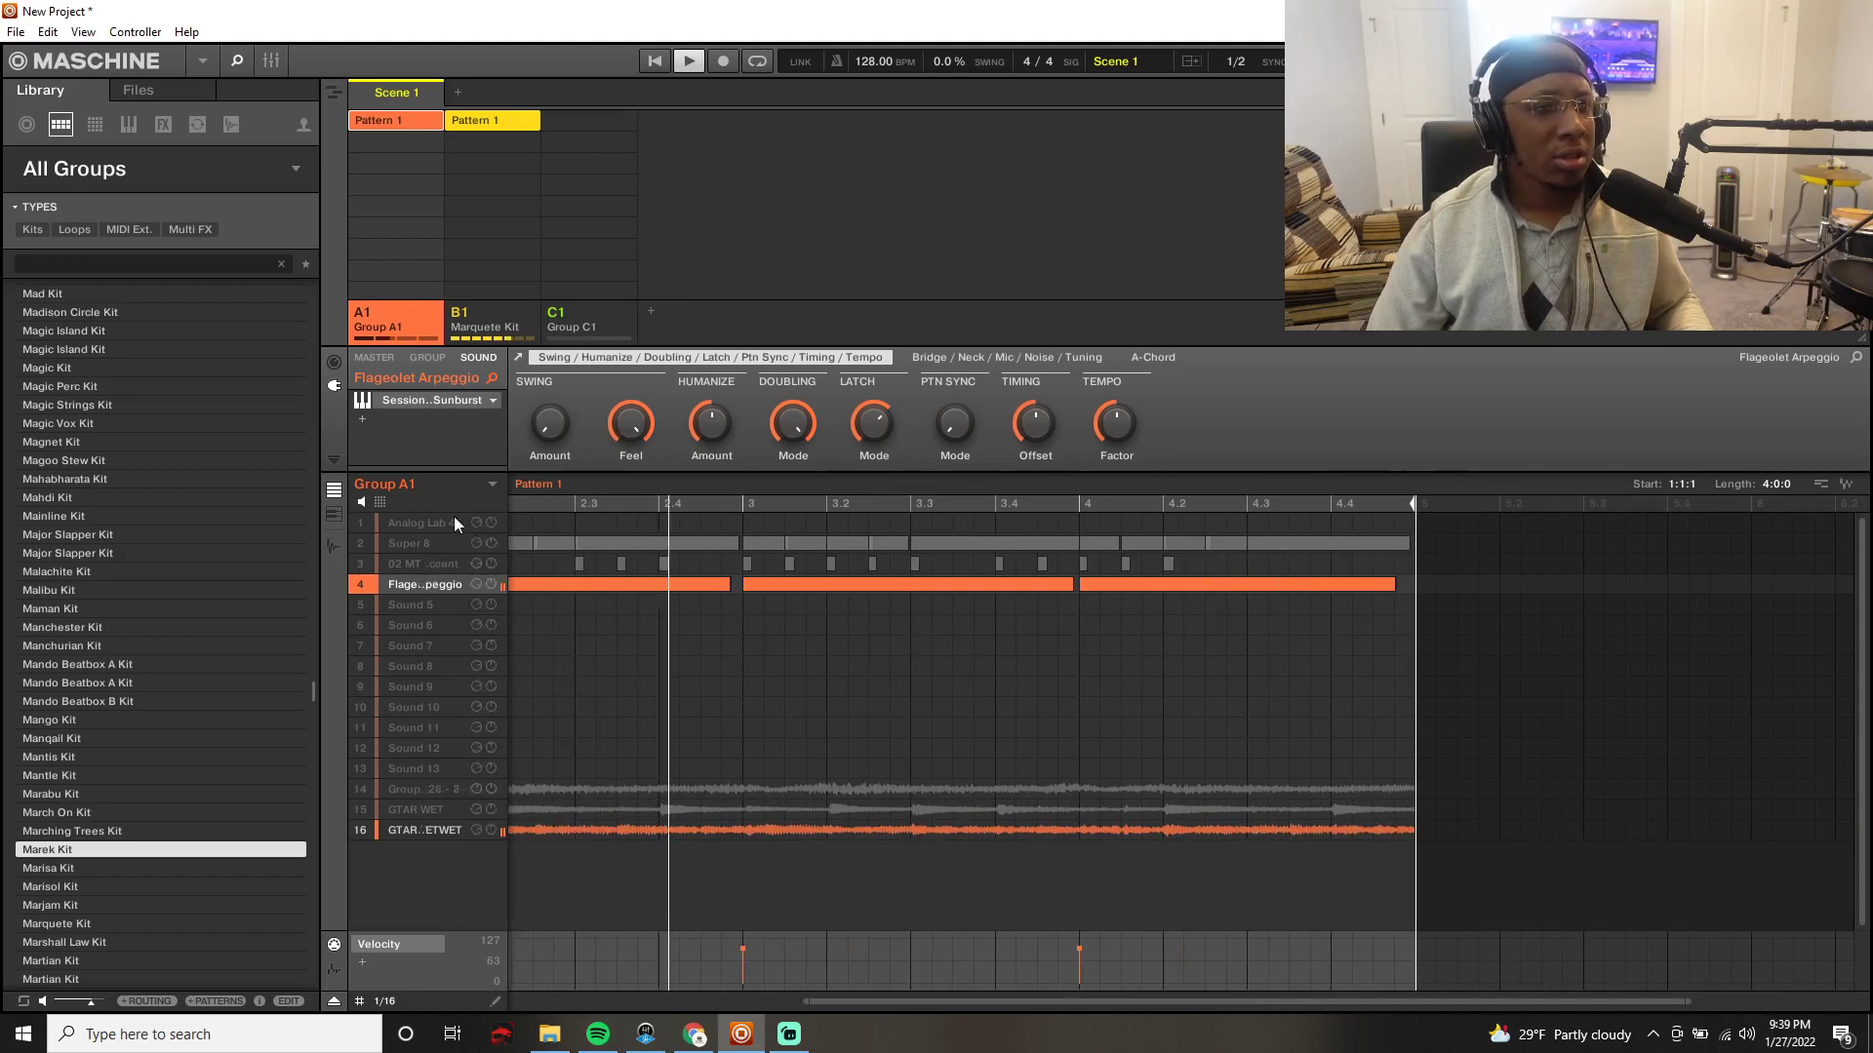
right_click(574, 327)
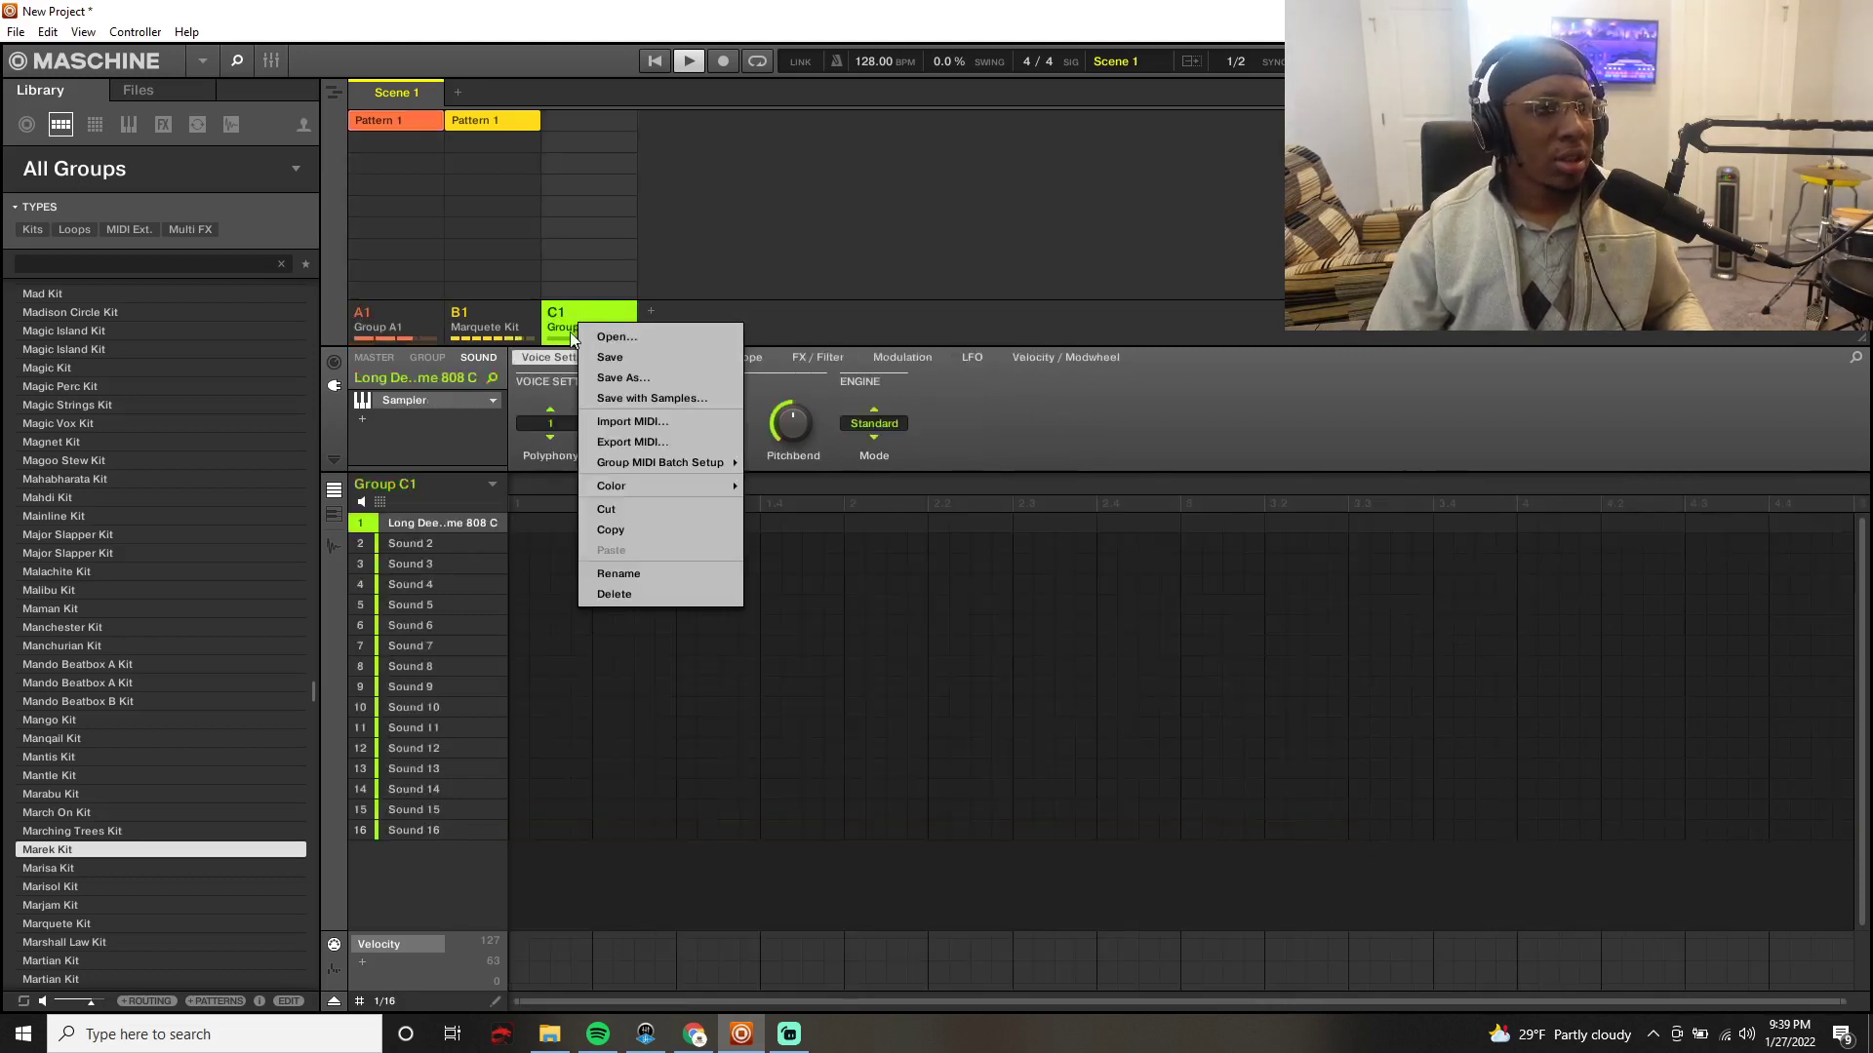
key(r)
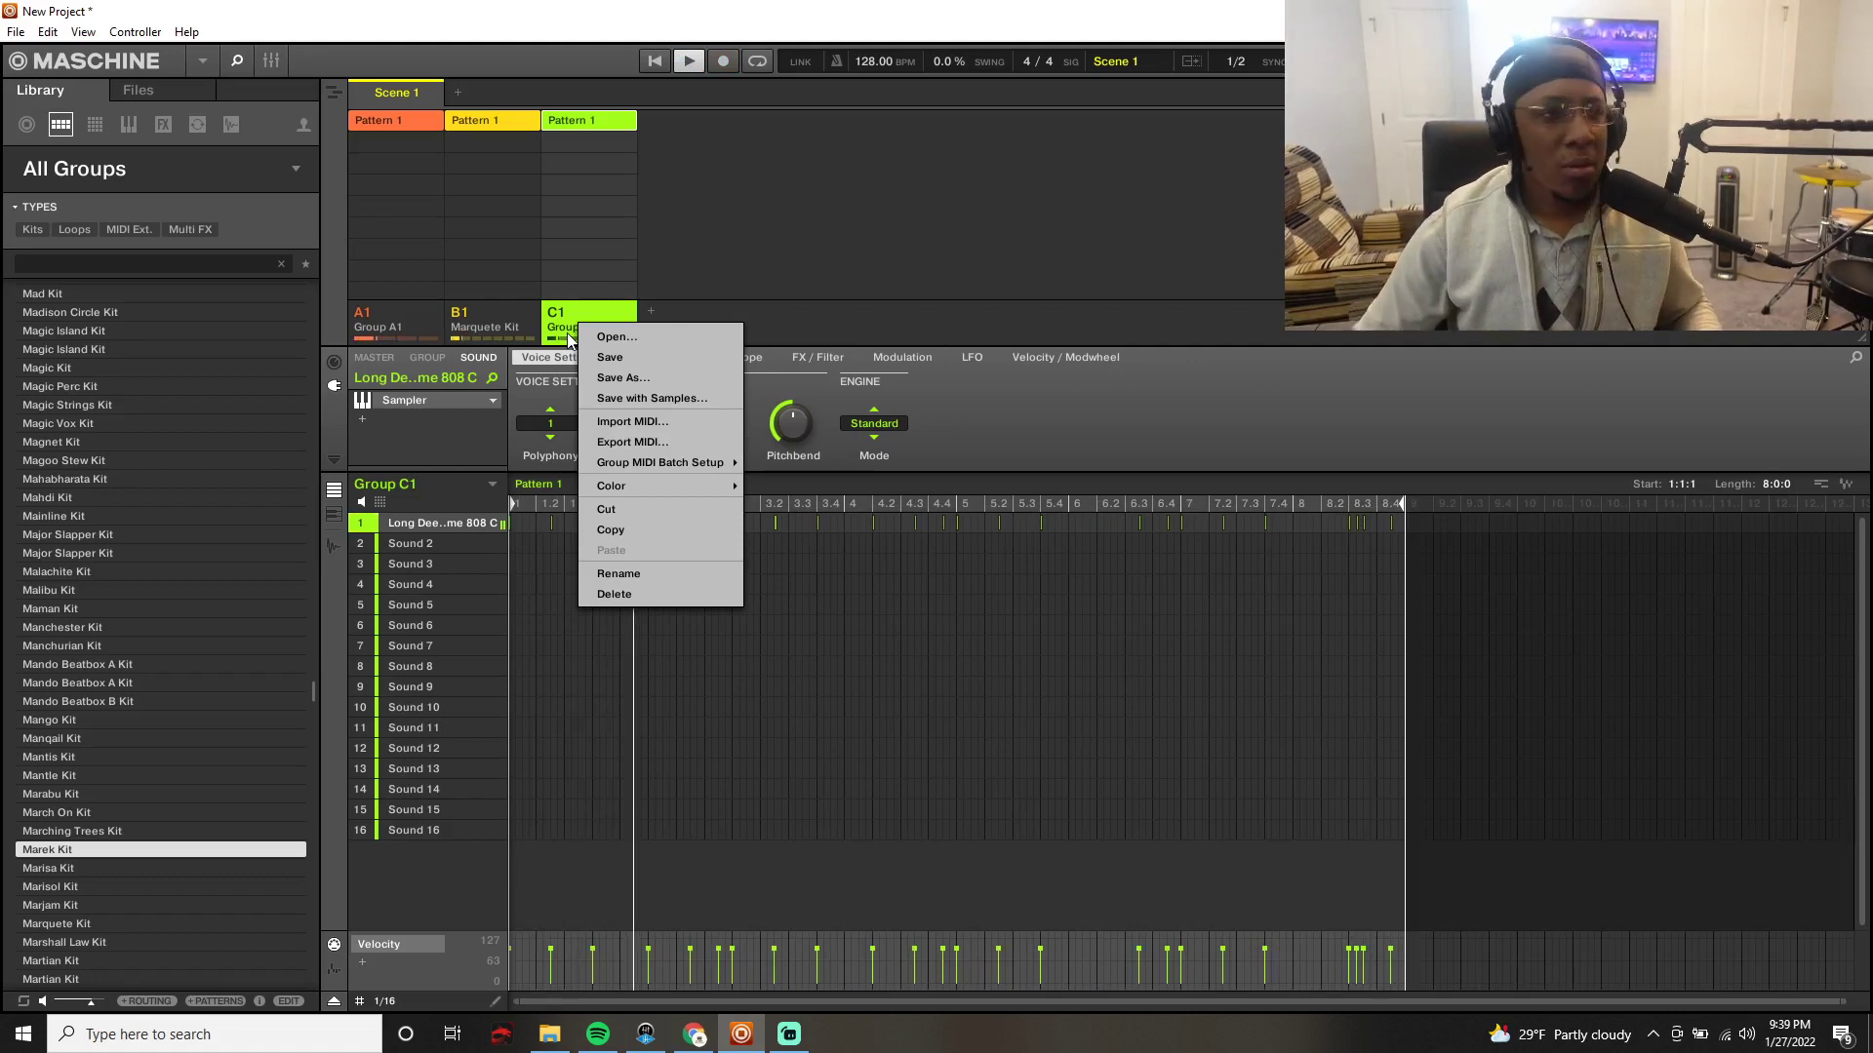
Step: Audition the 808 pattern with Group A1 muted and unmuted
click(368, 319)
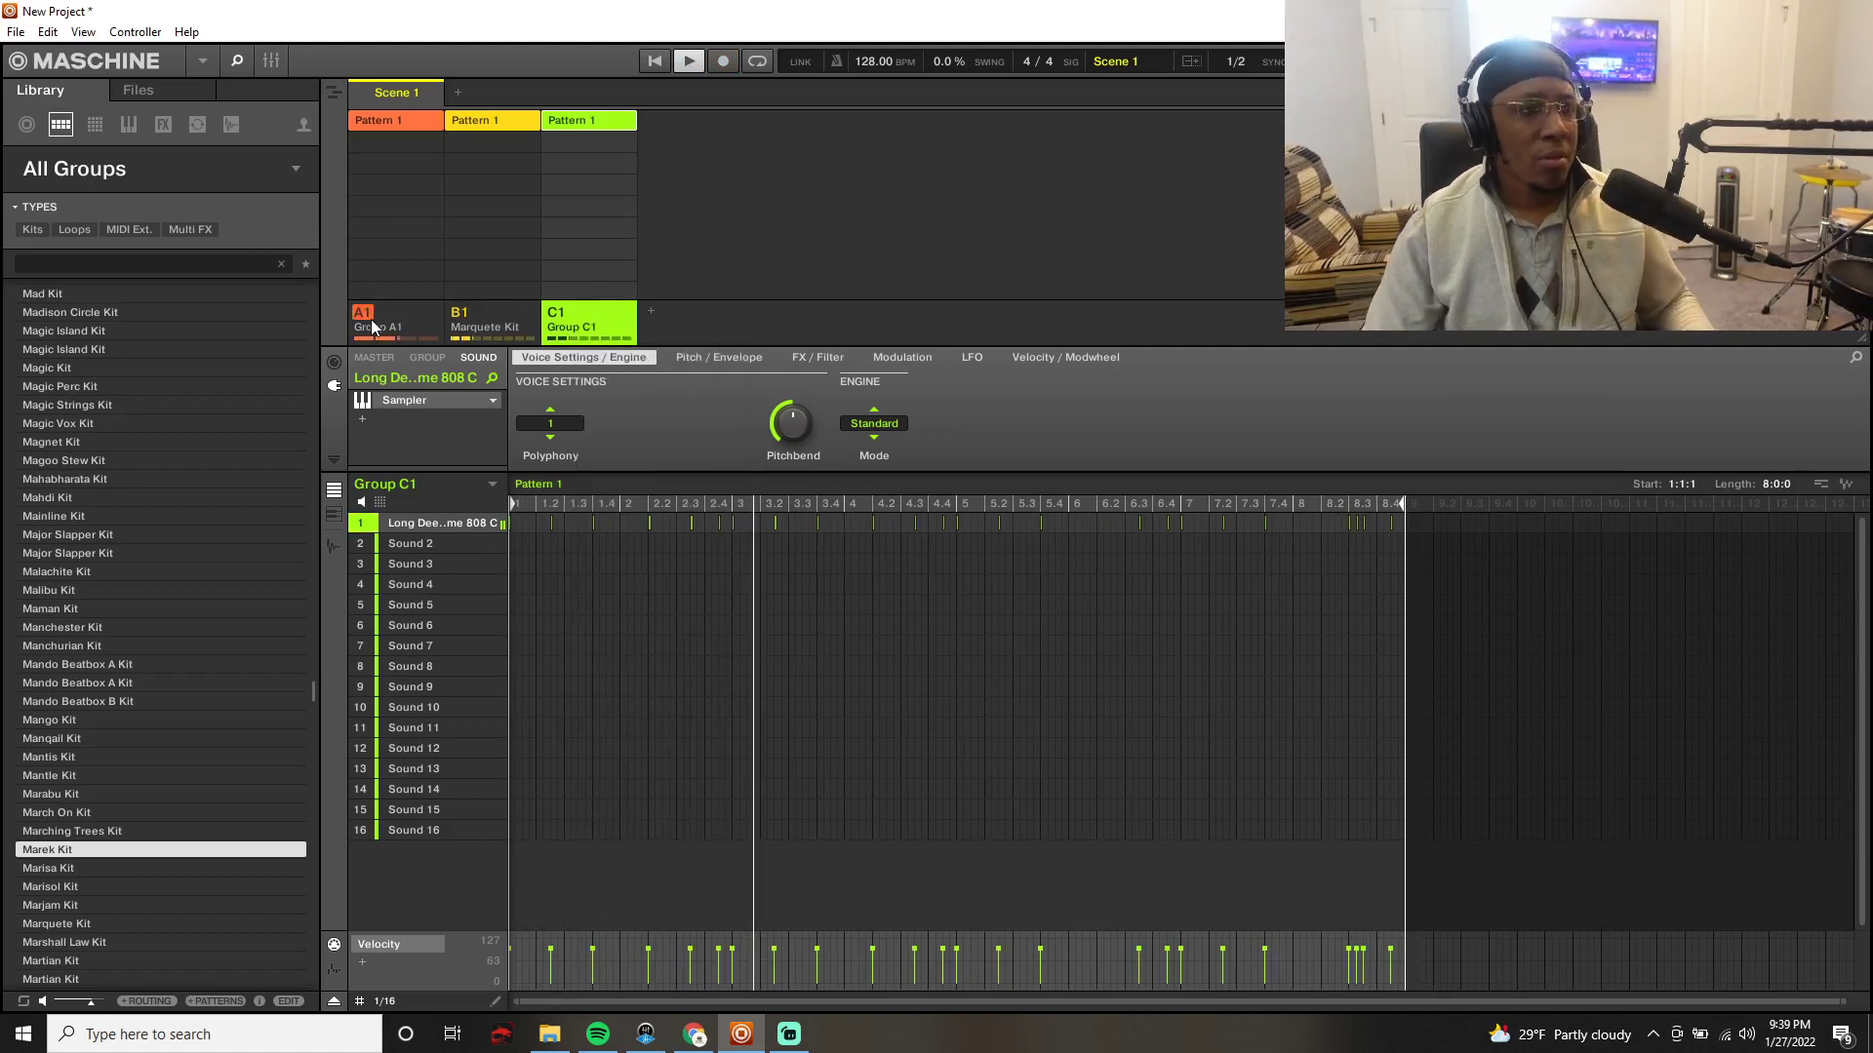
click(369, 318)
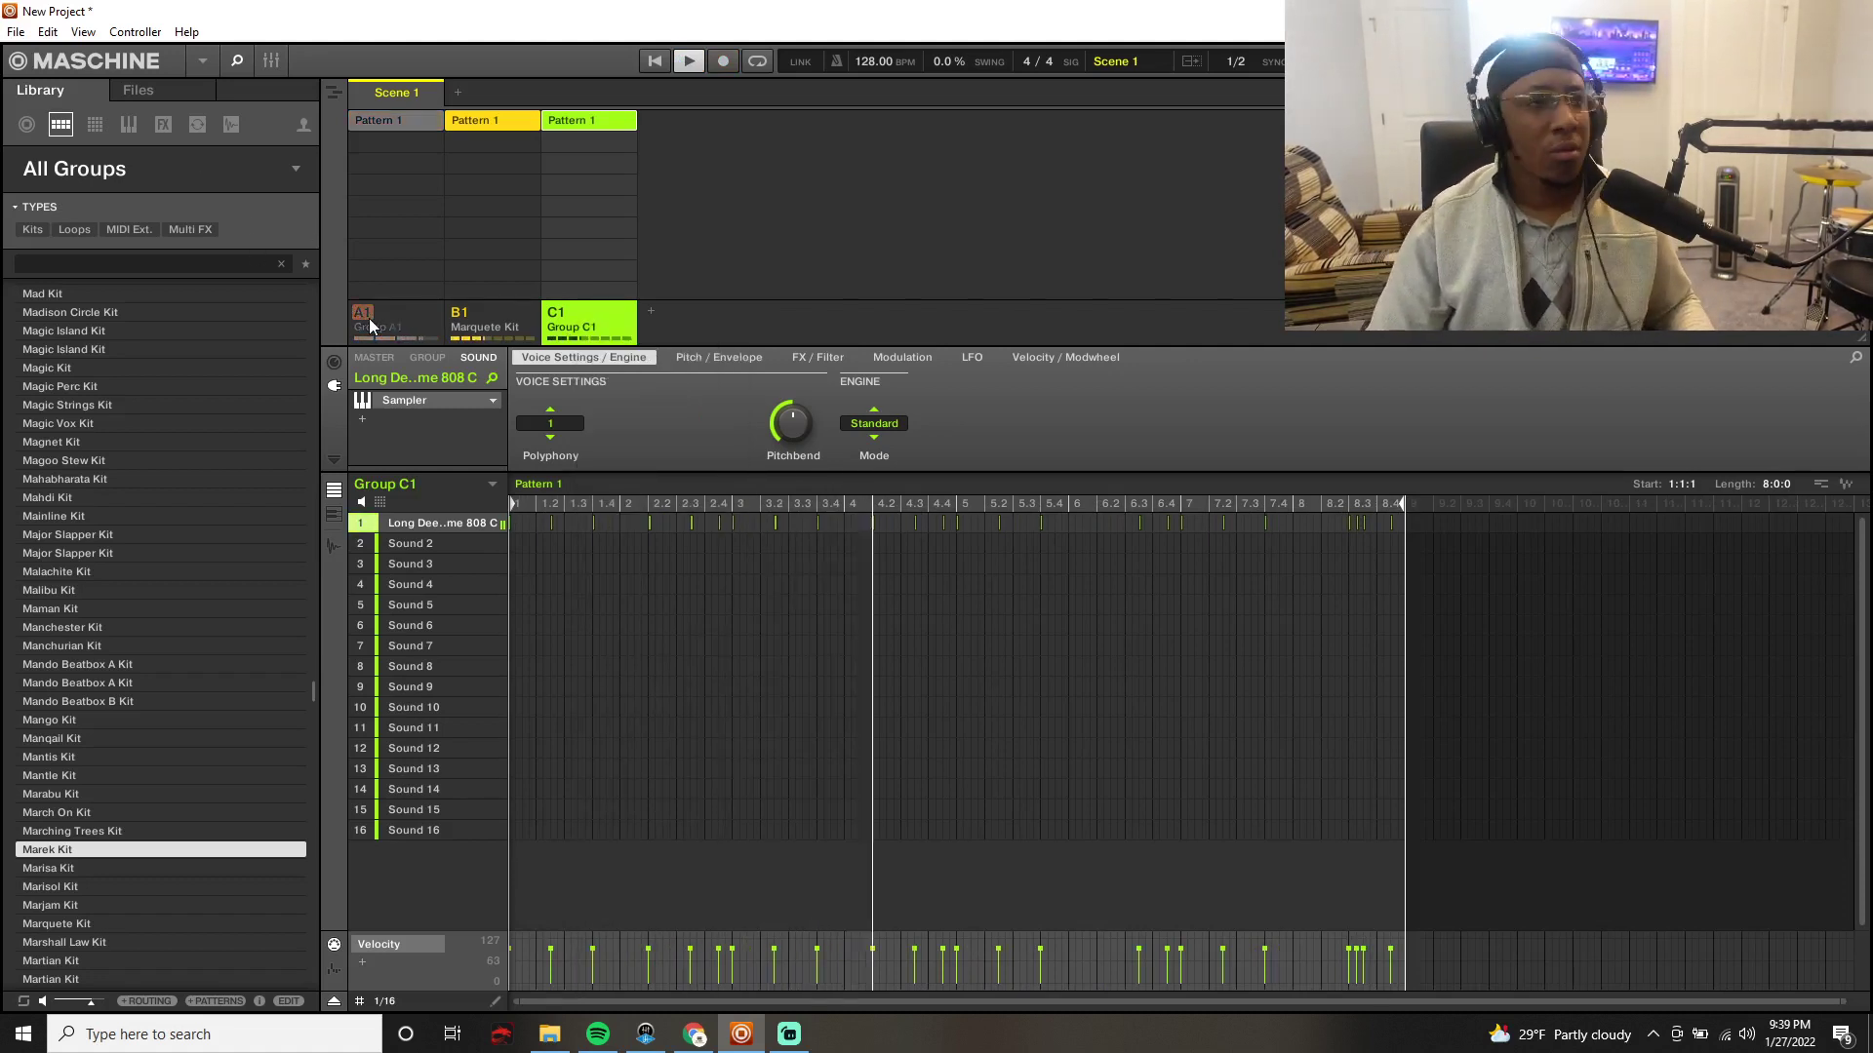
right_click(369, 318)
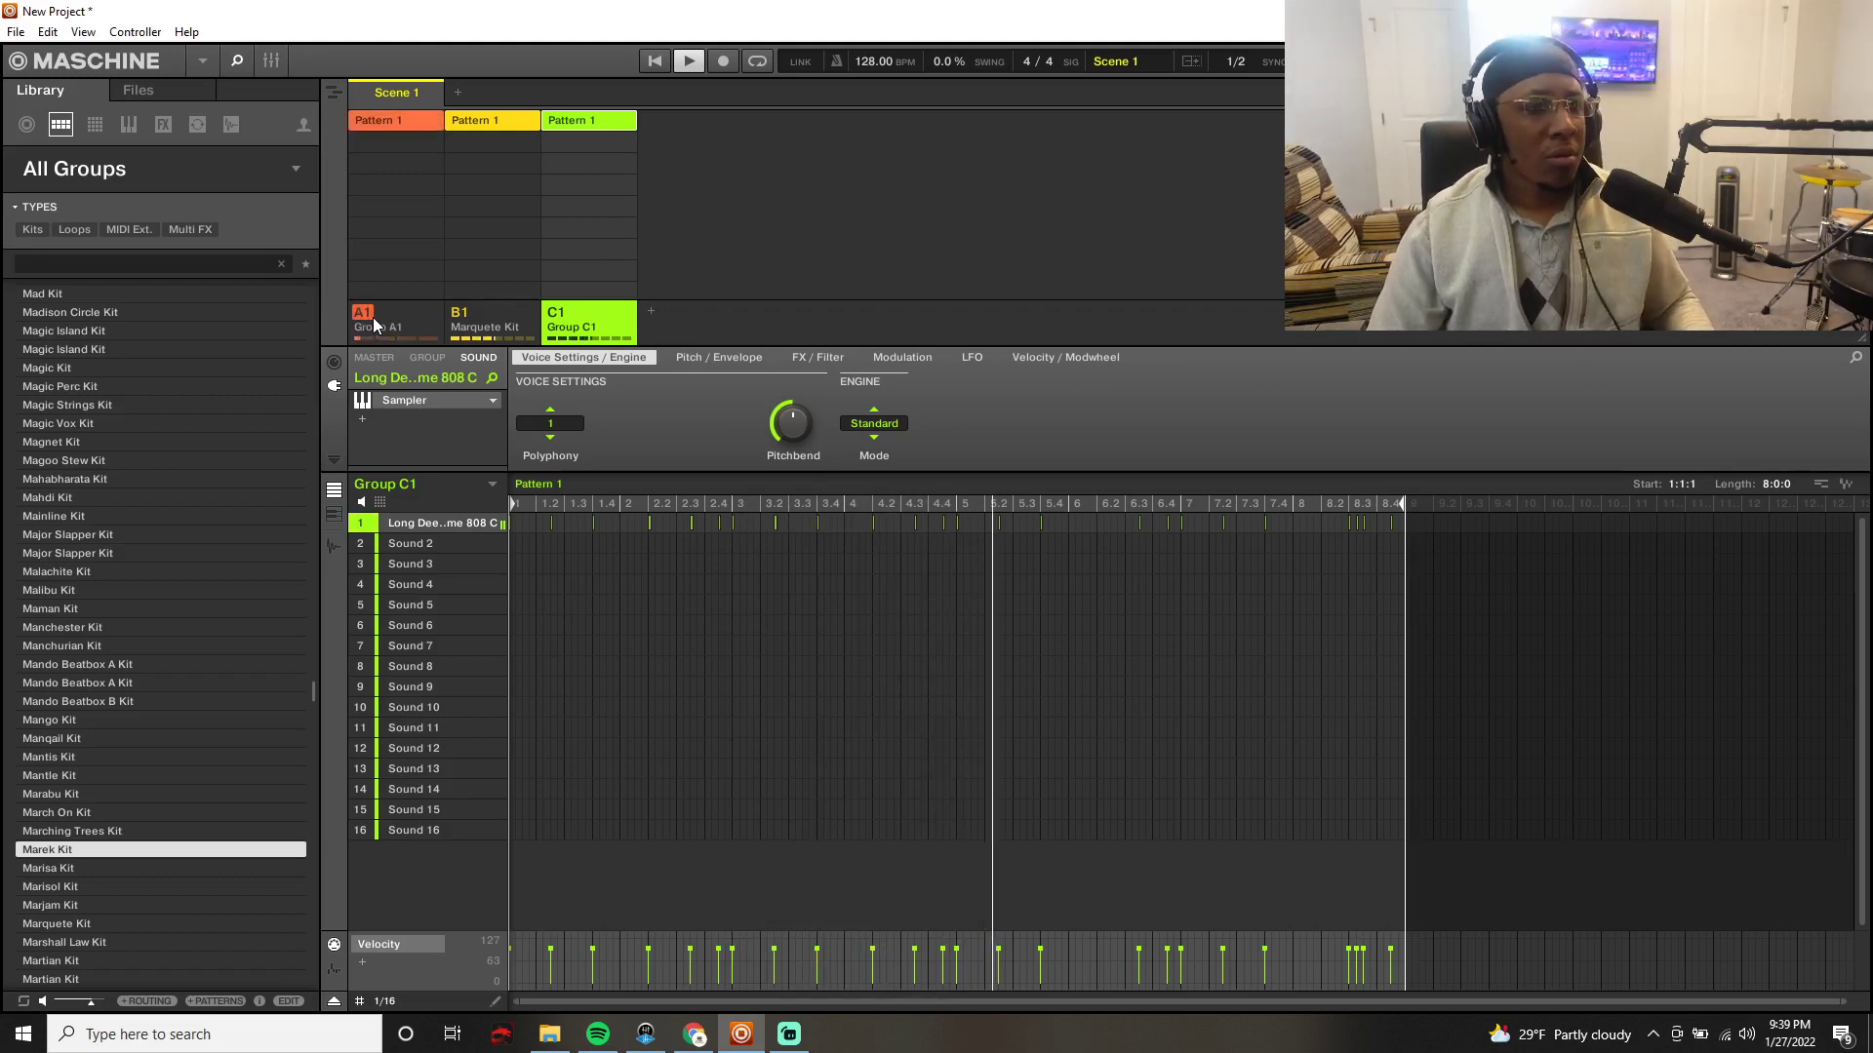
Step: Select all recorded 808 notes, and solo the 808 sound and Group C1 to play the bass alone
drag(1482, 553, 341, 462)
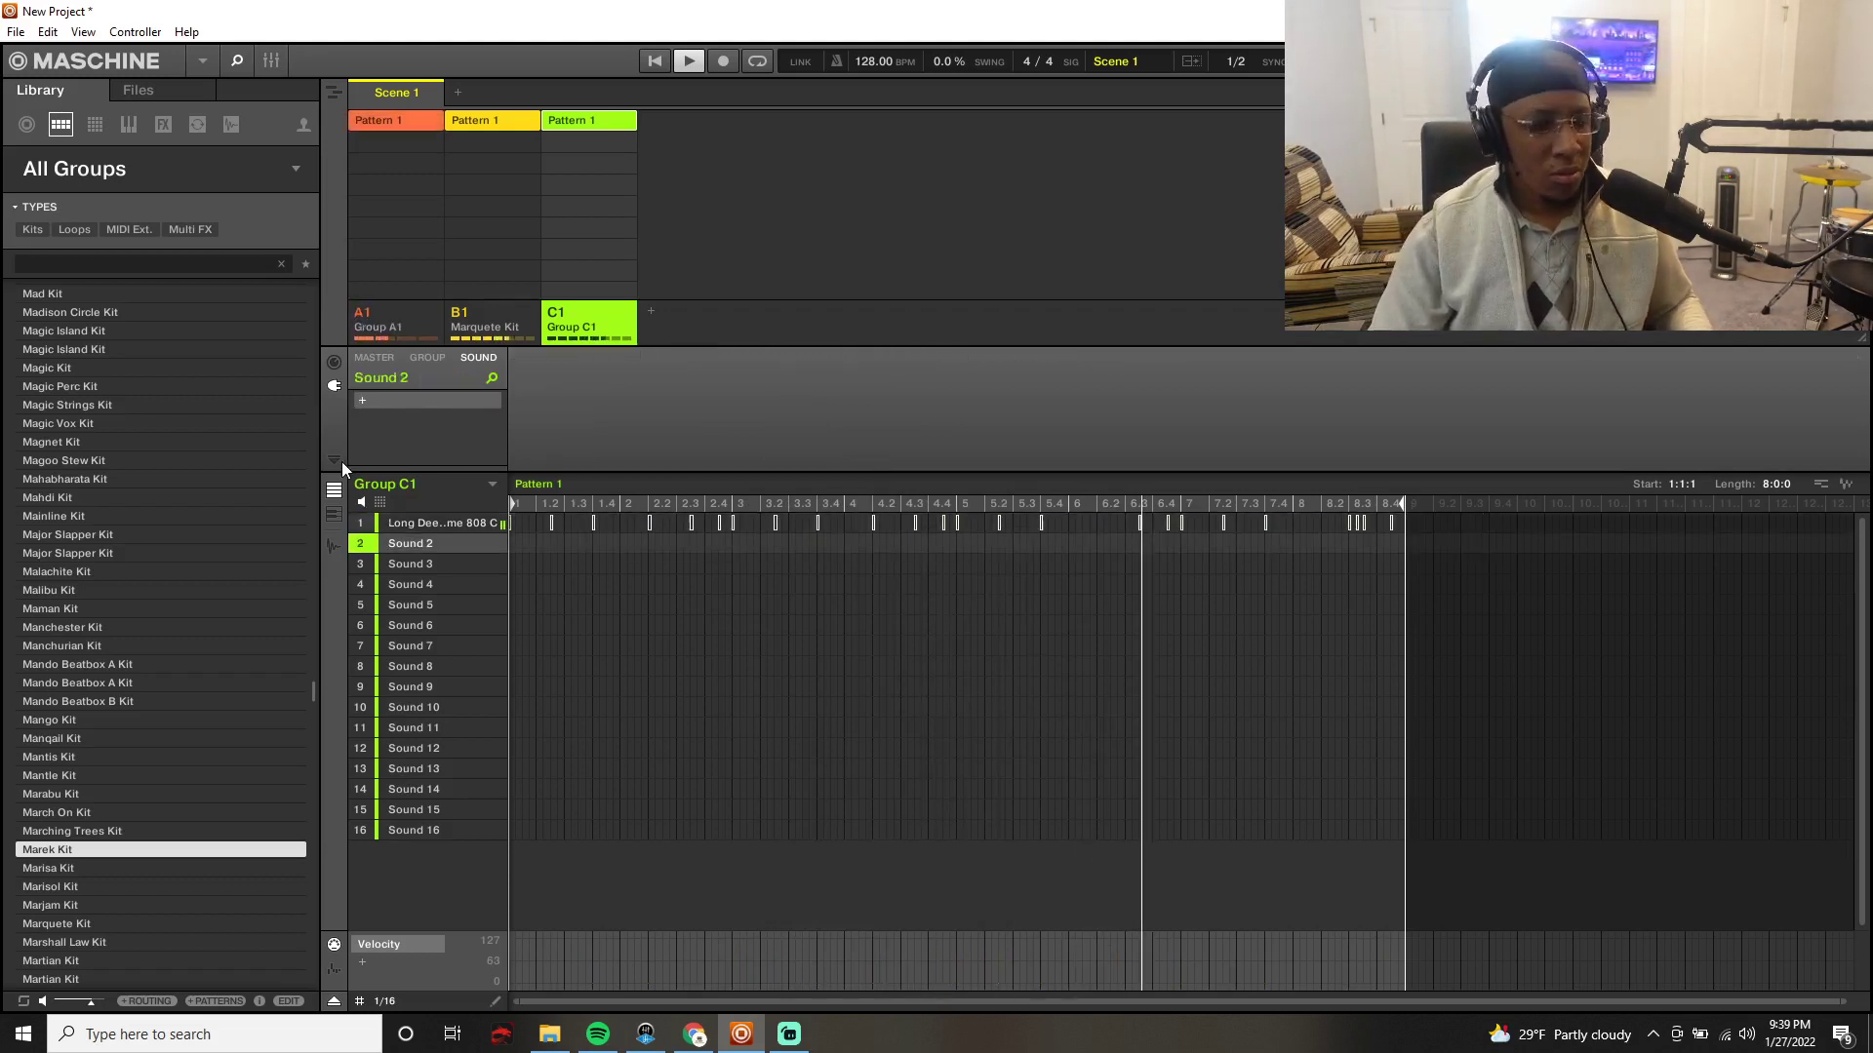
click(410, 524)
drag(1440, 530, 433, 516)
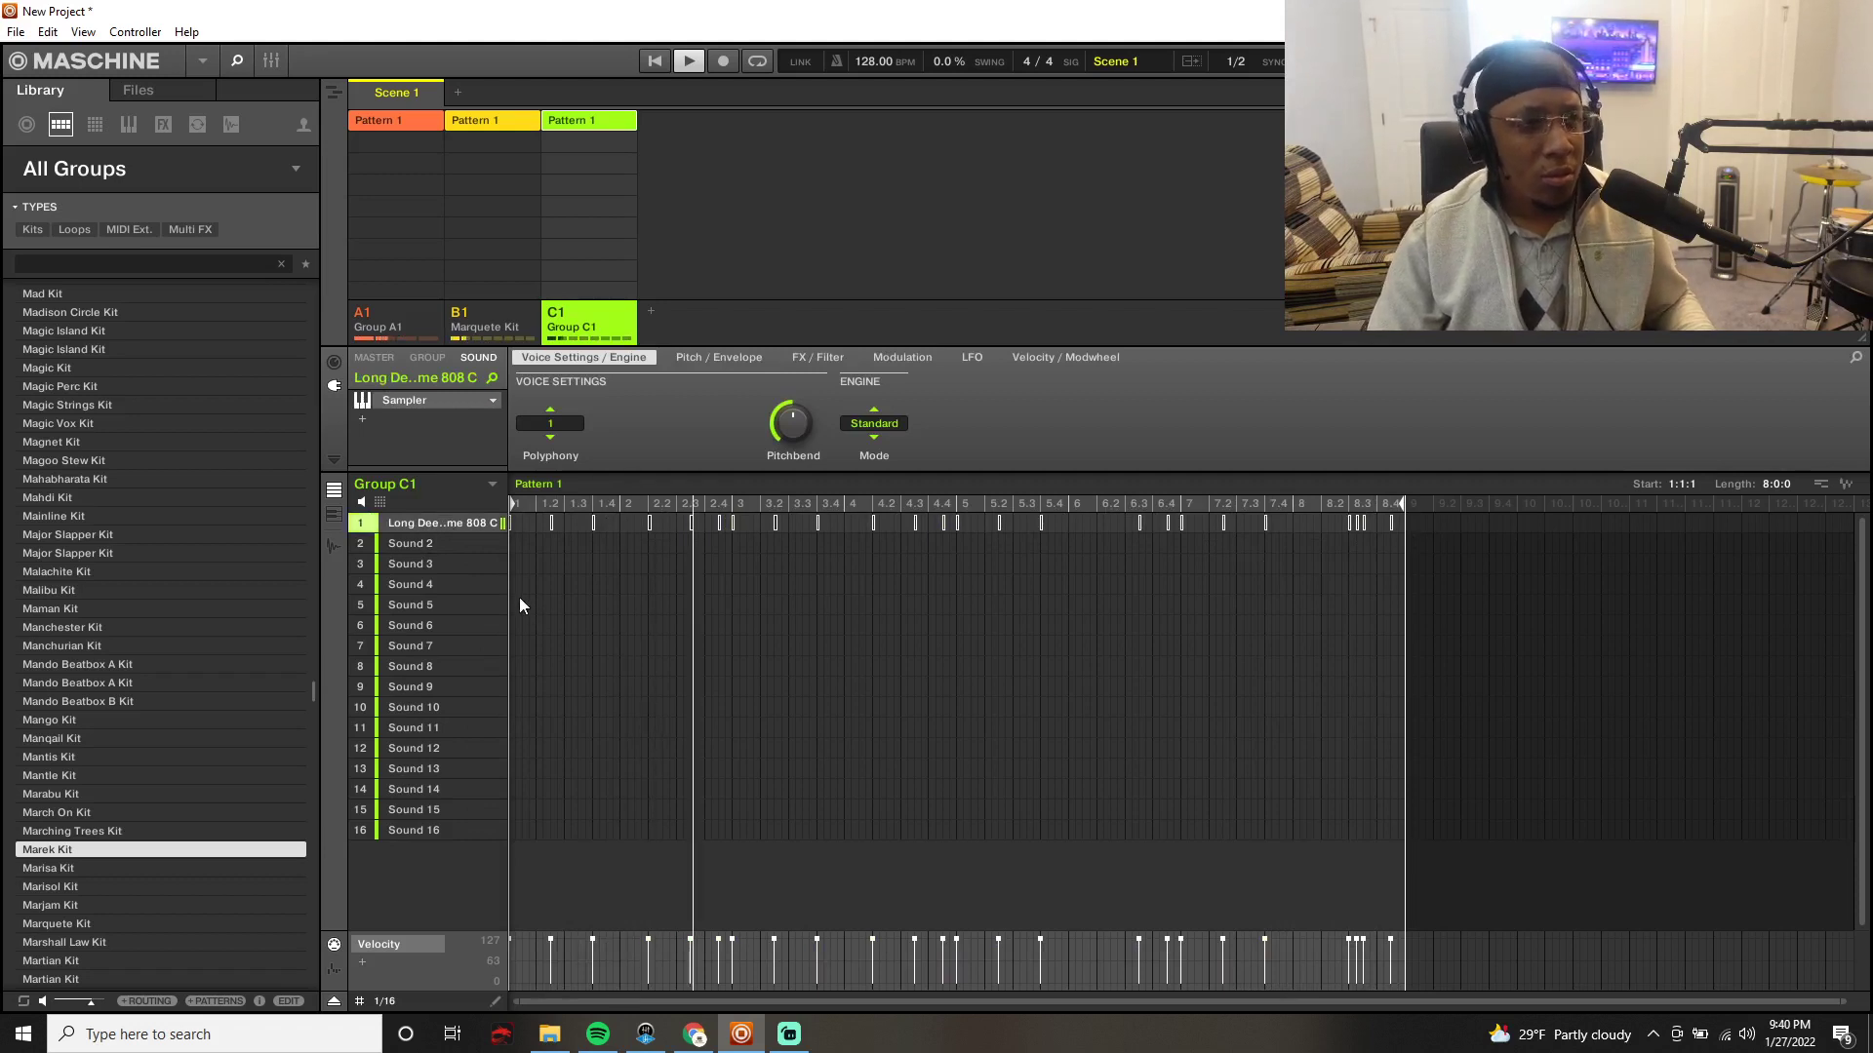
mouse_move(395, 529)
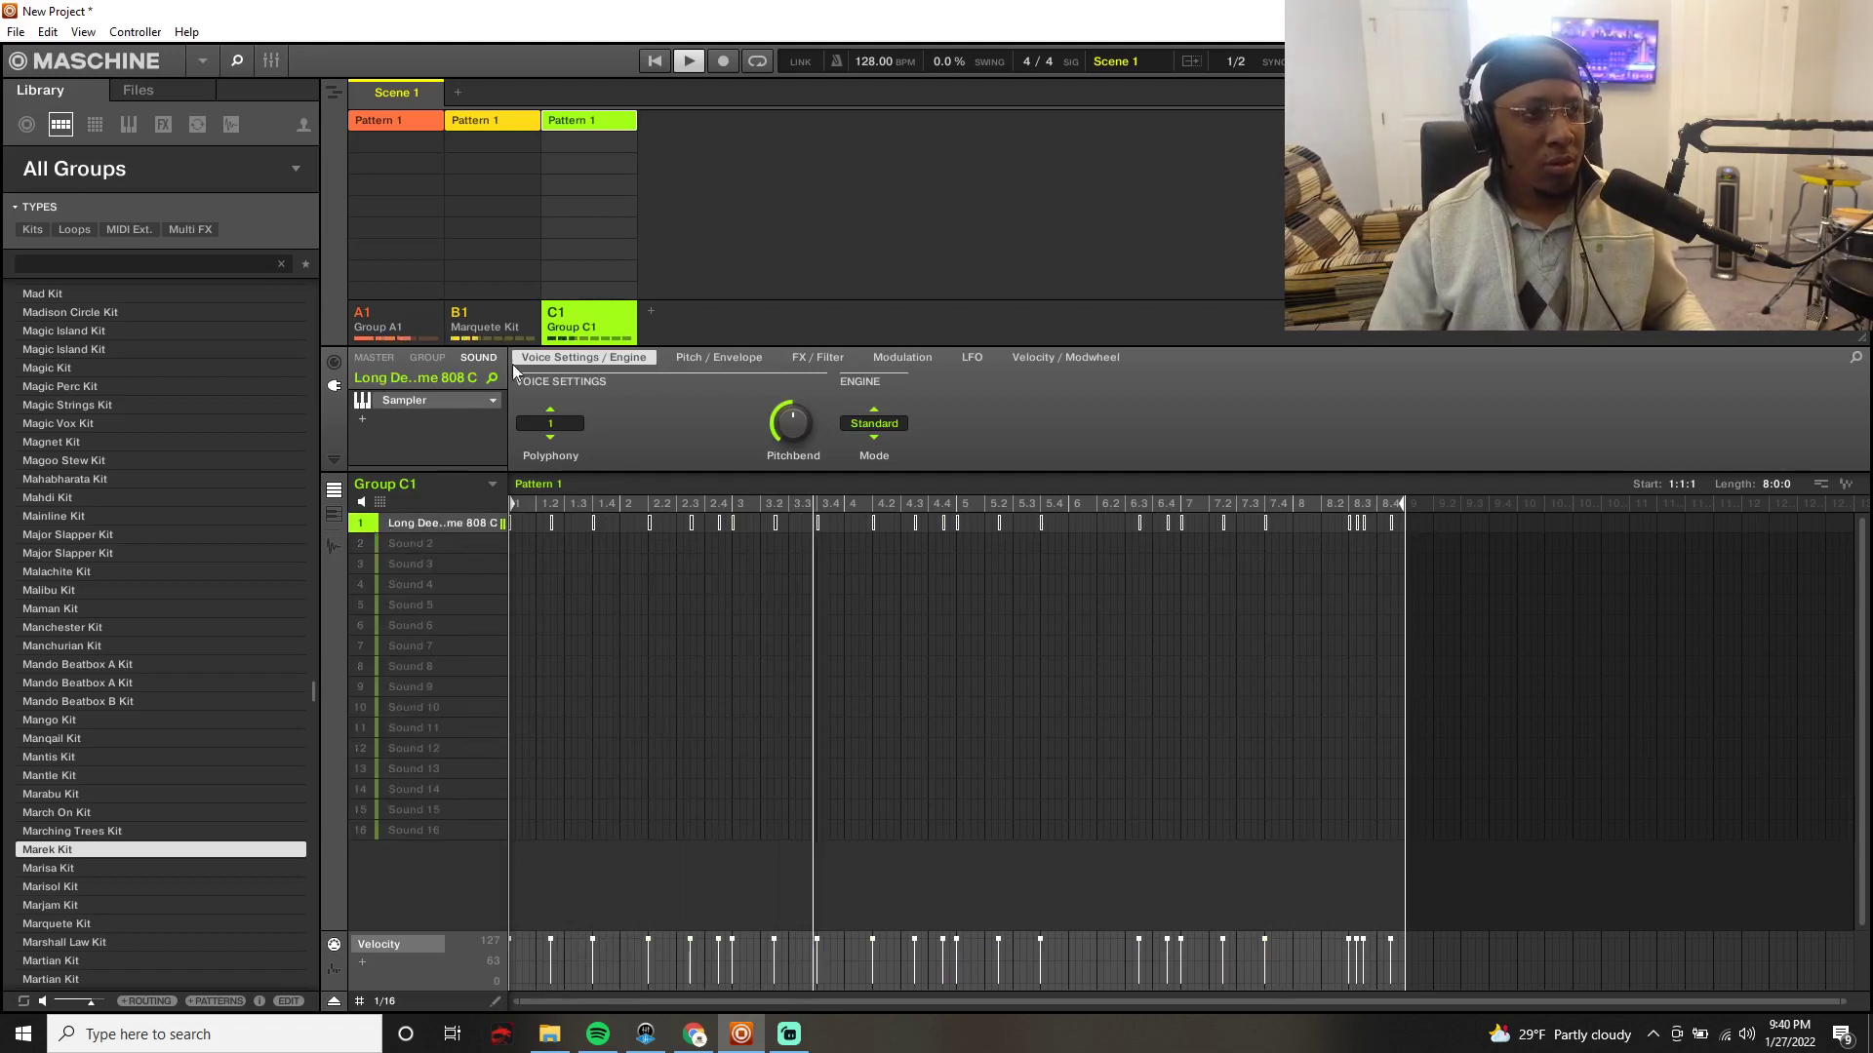
key(space)
right_click(558, 313)
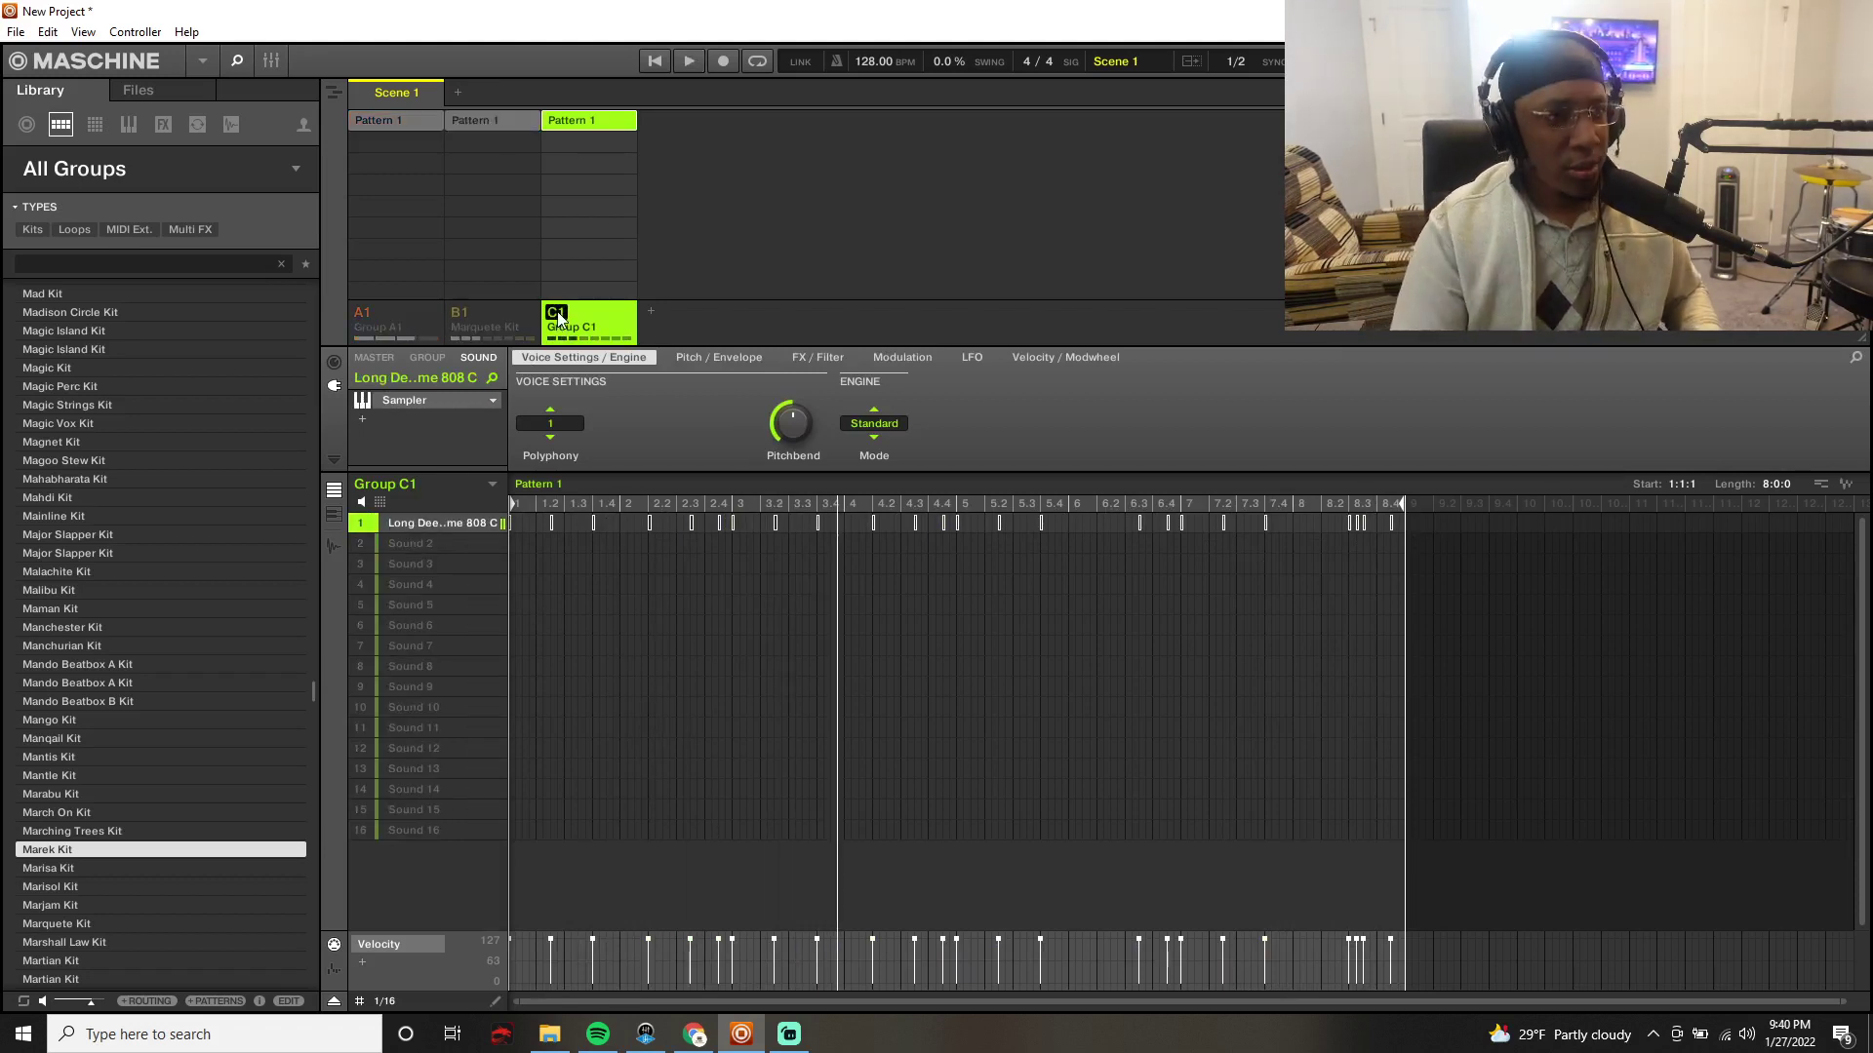
key(space)
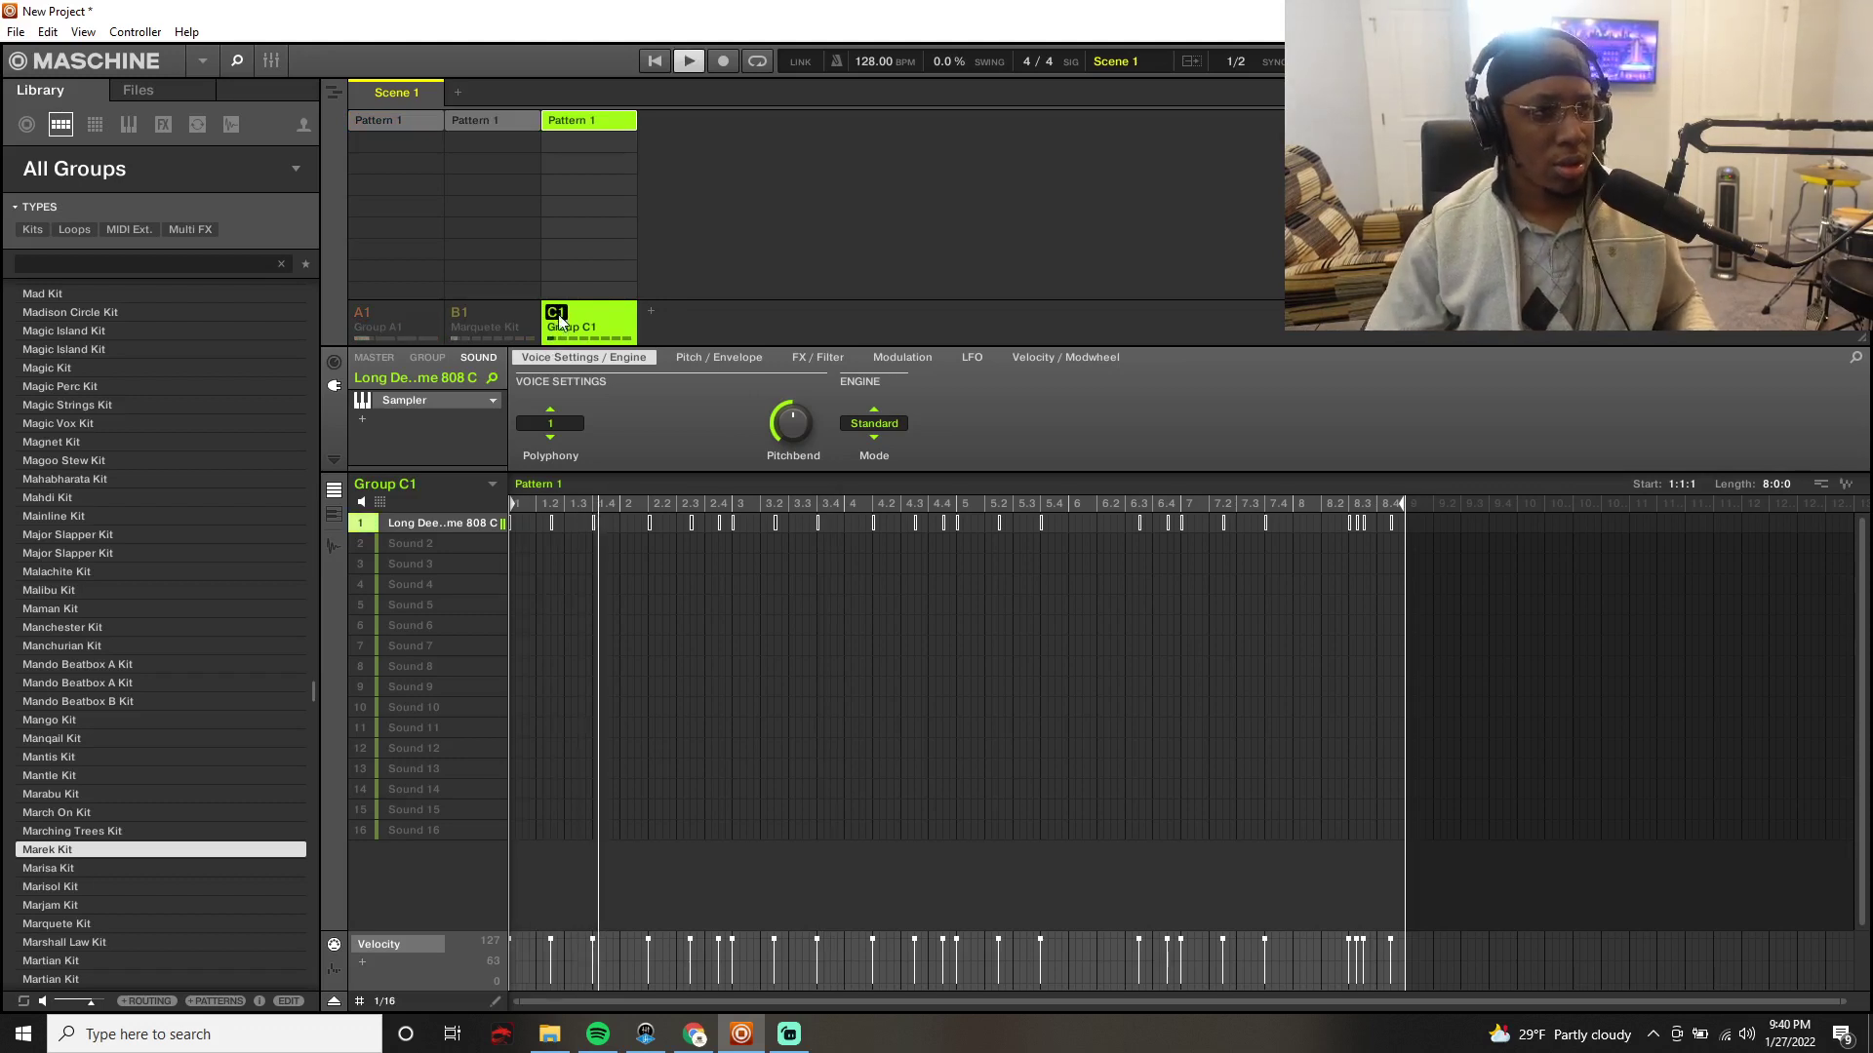
key(space)
Step: Show the 808 pattern in the piano roll and audition its opening notes, singling out the one just before beat 1.4
click(333, 514)
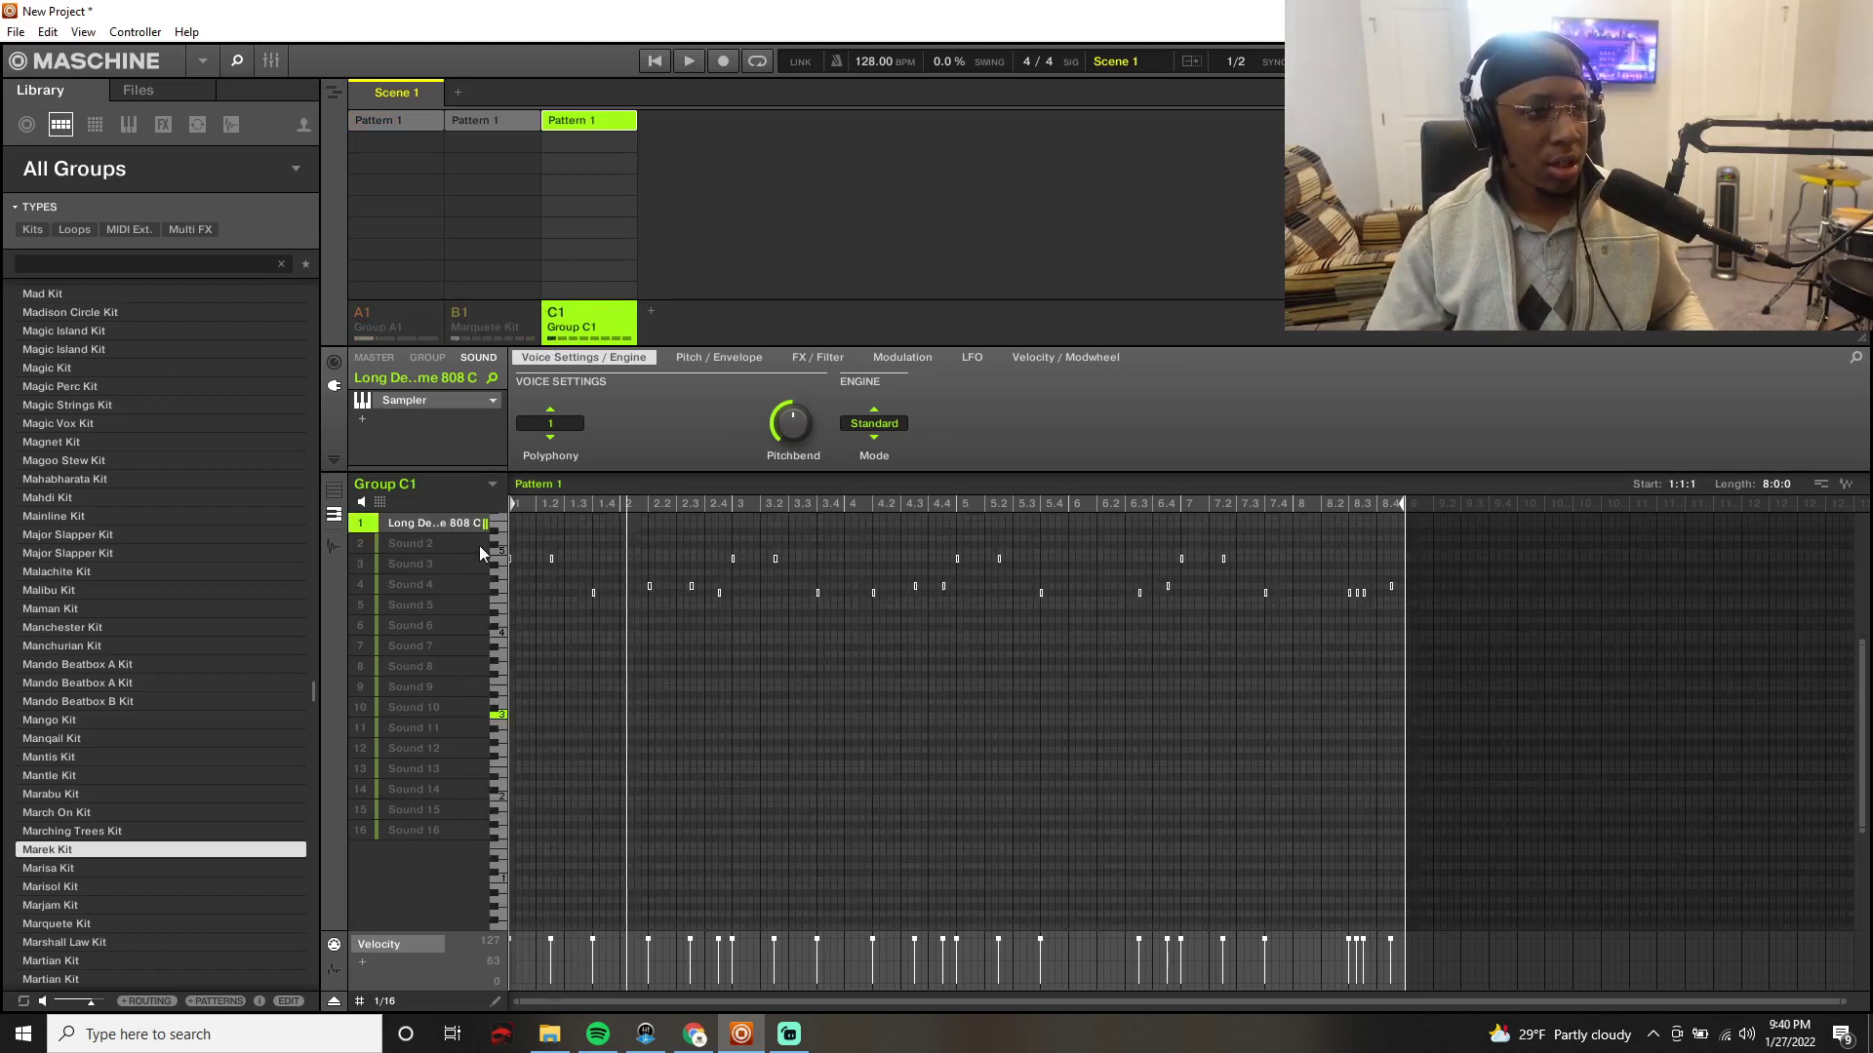
key(space)
click(576, 622)
key(space)
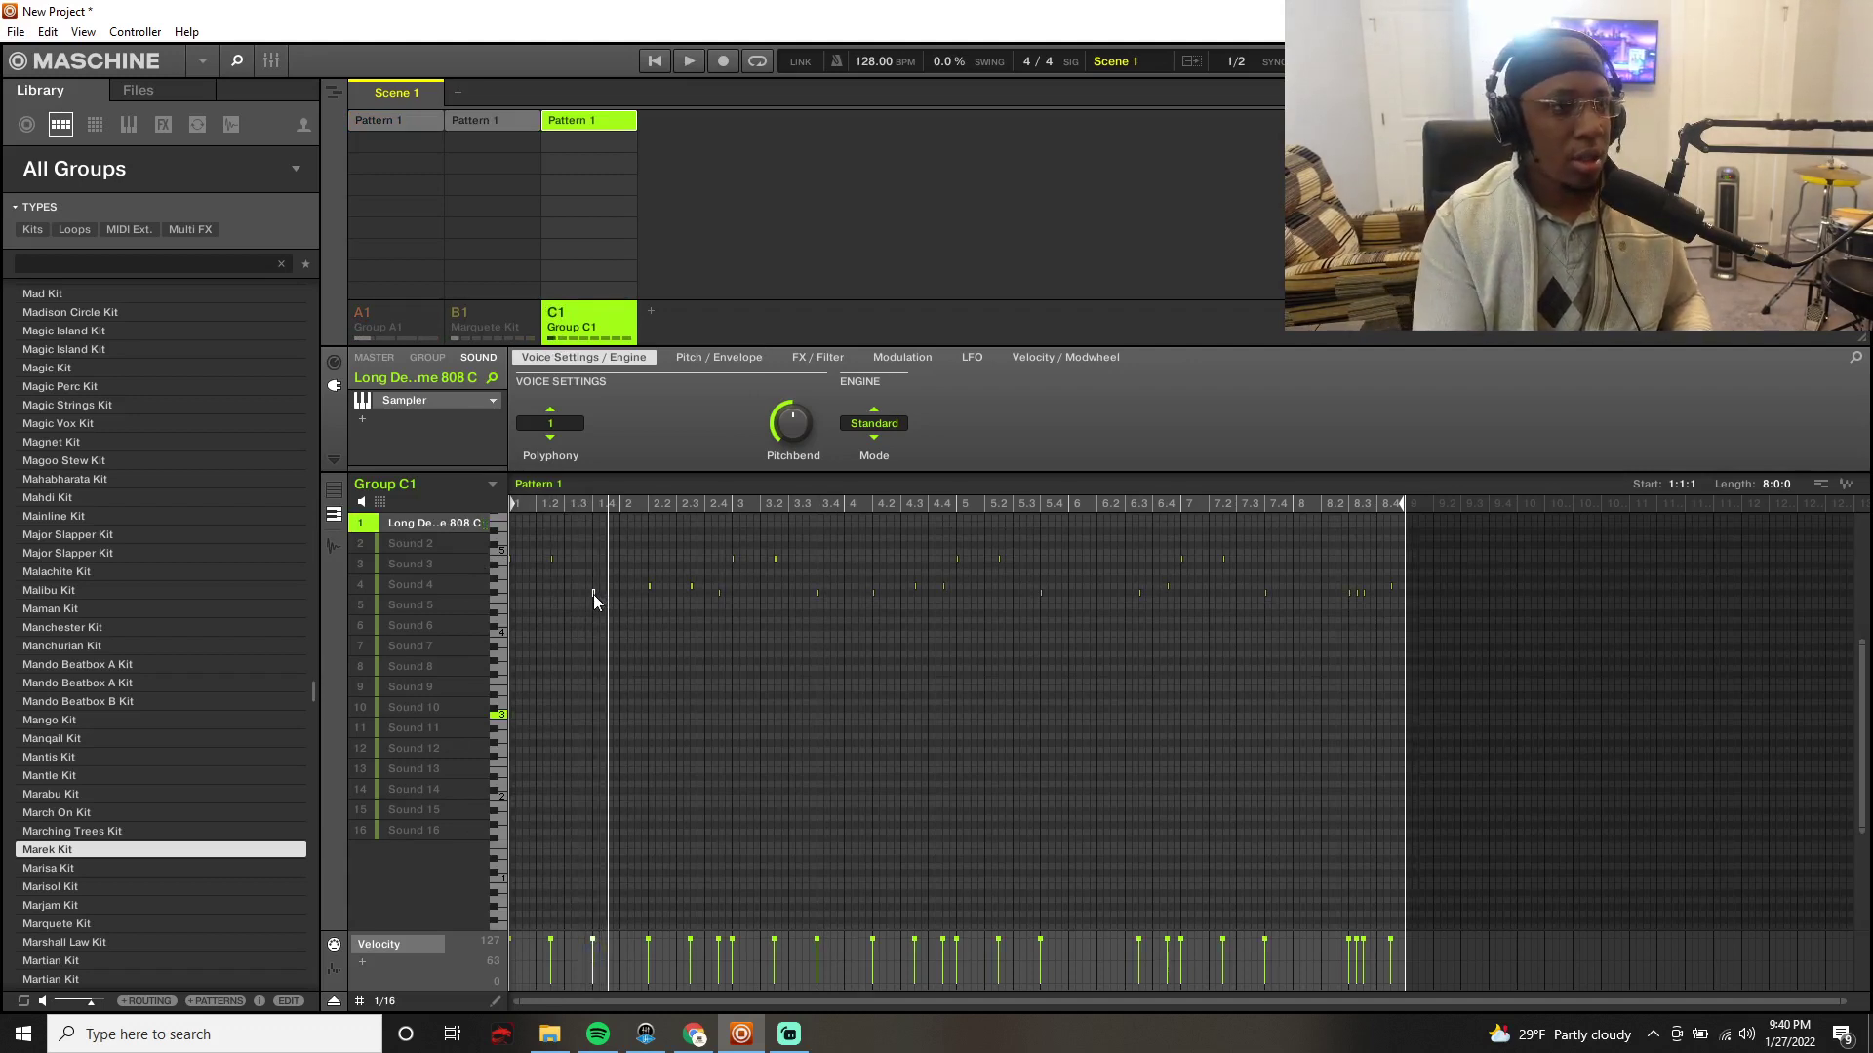
key(space)
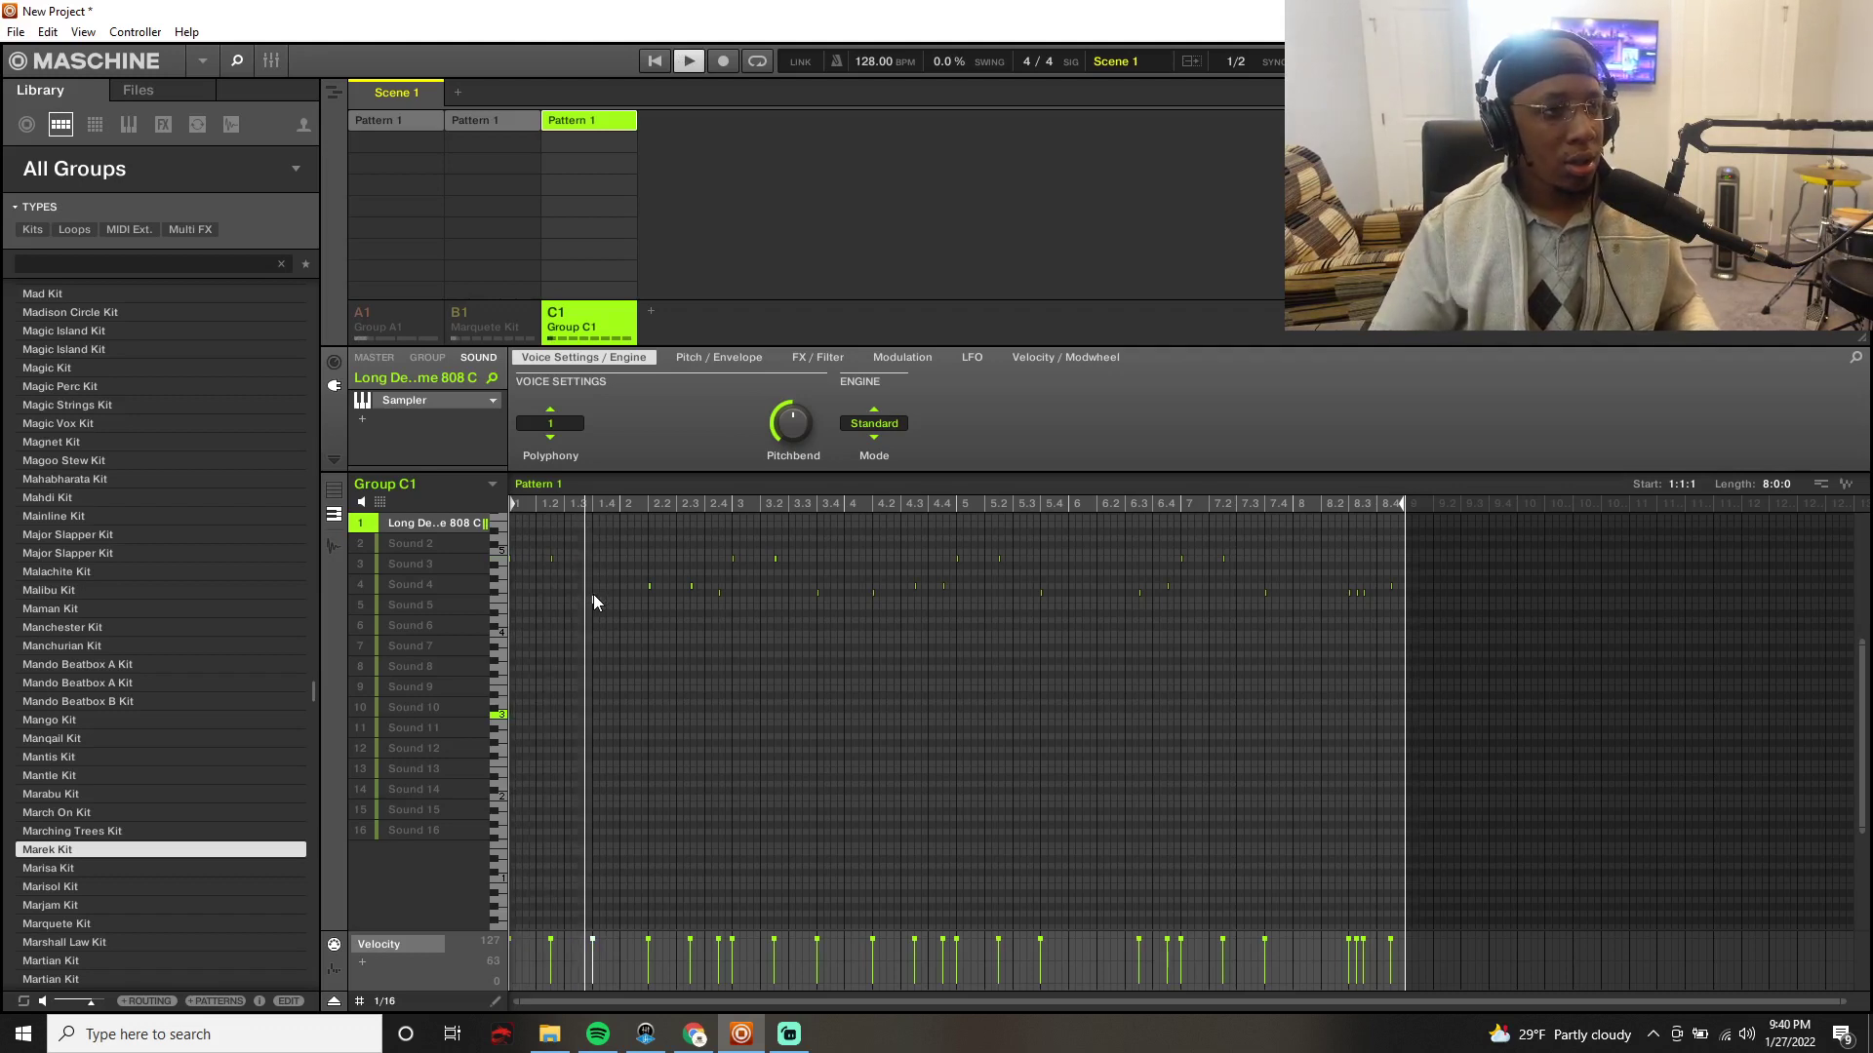
key(space)
key(space)
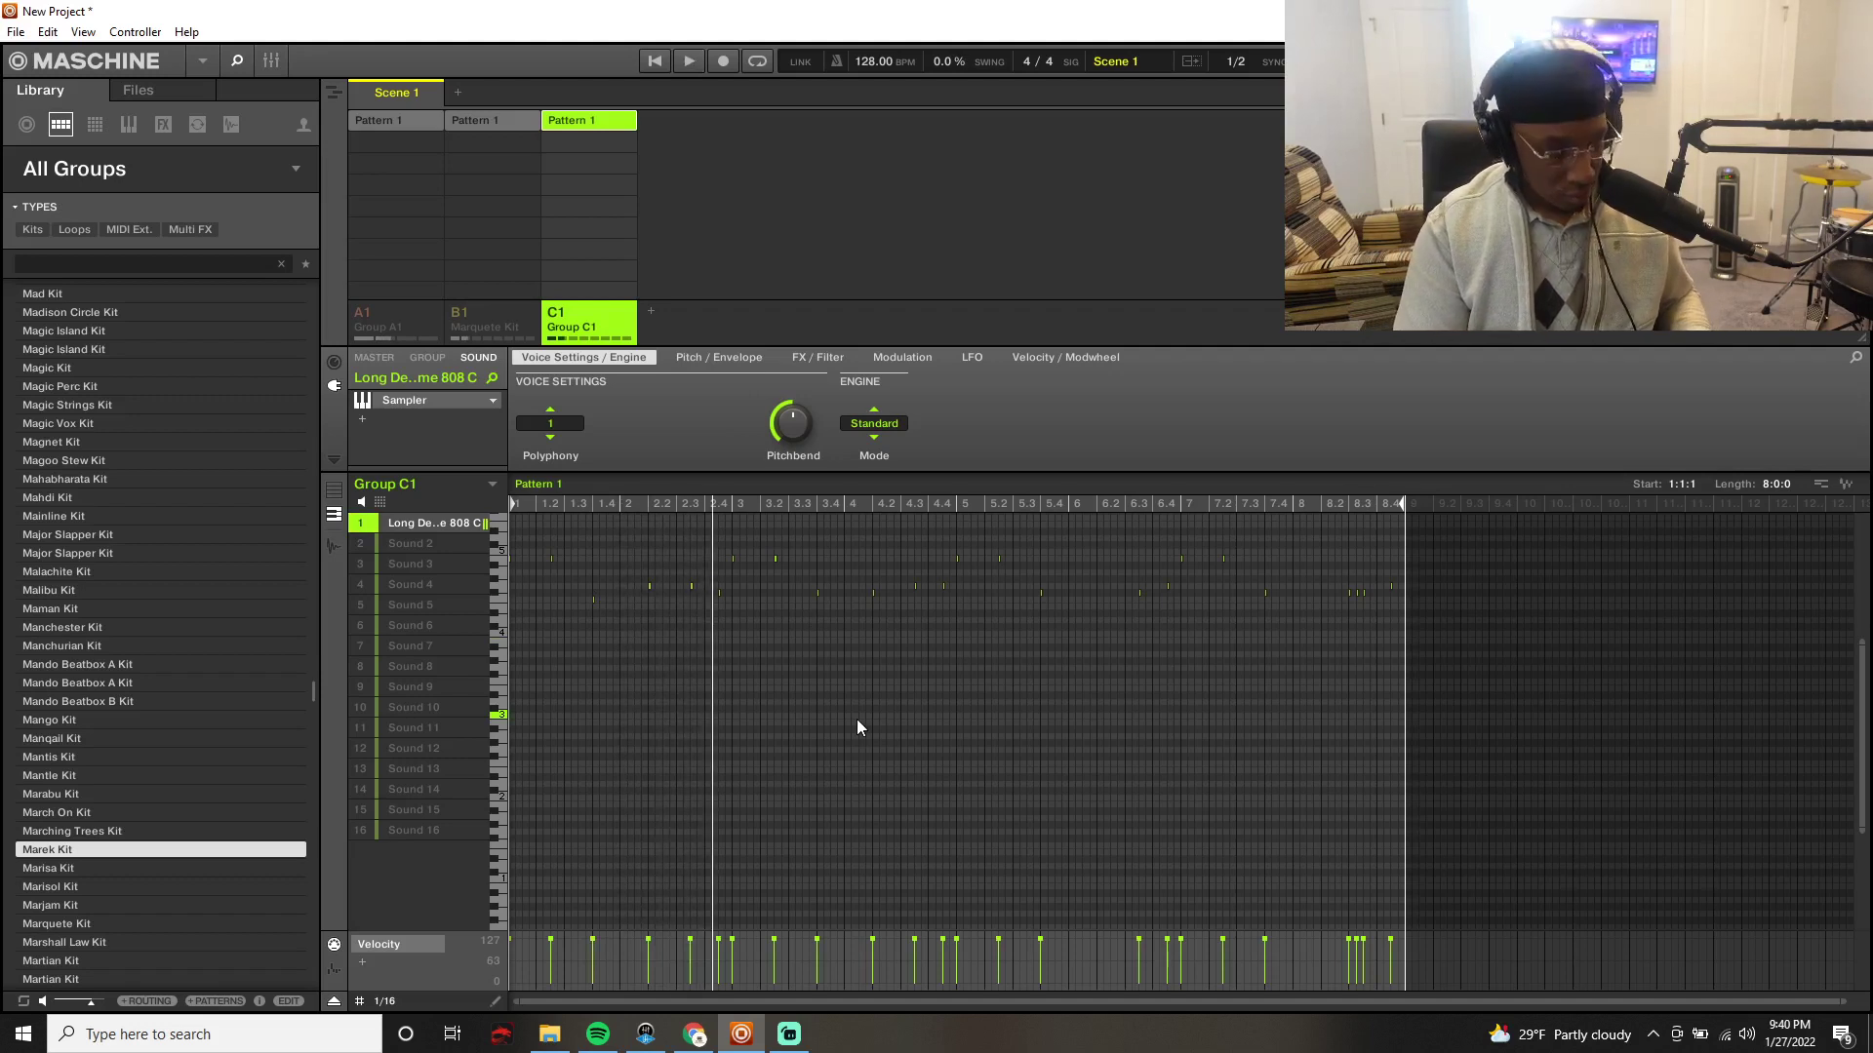
Step: Transpose all the 808 notes down one octave and play the pattern
key(ctrl+a)
key(shift+Down)
key(space)
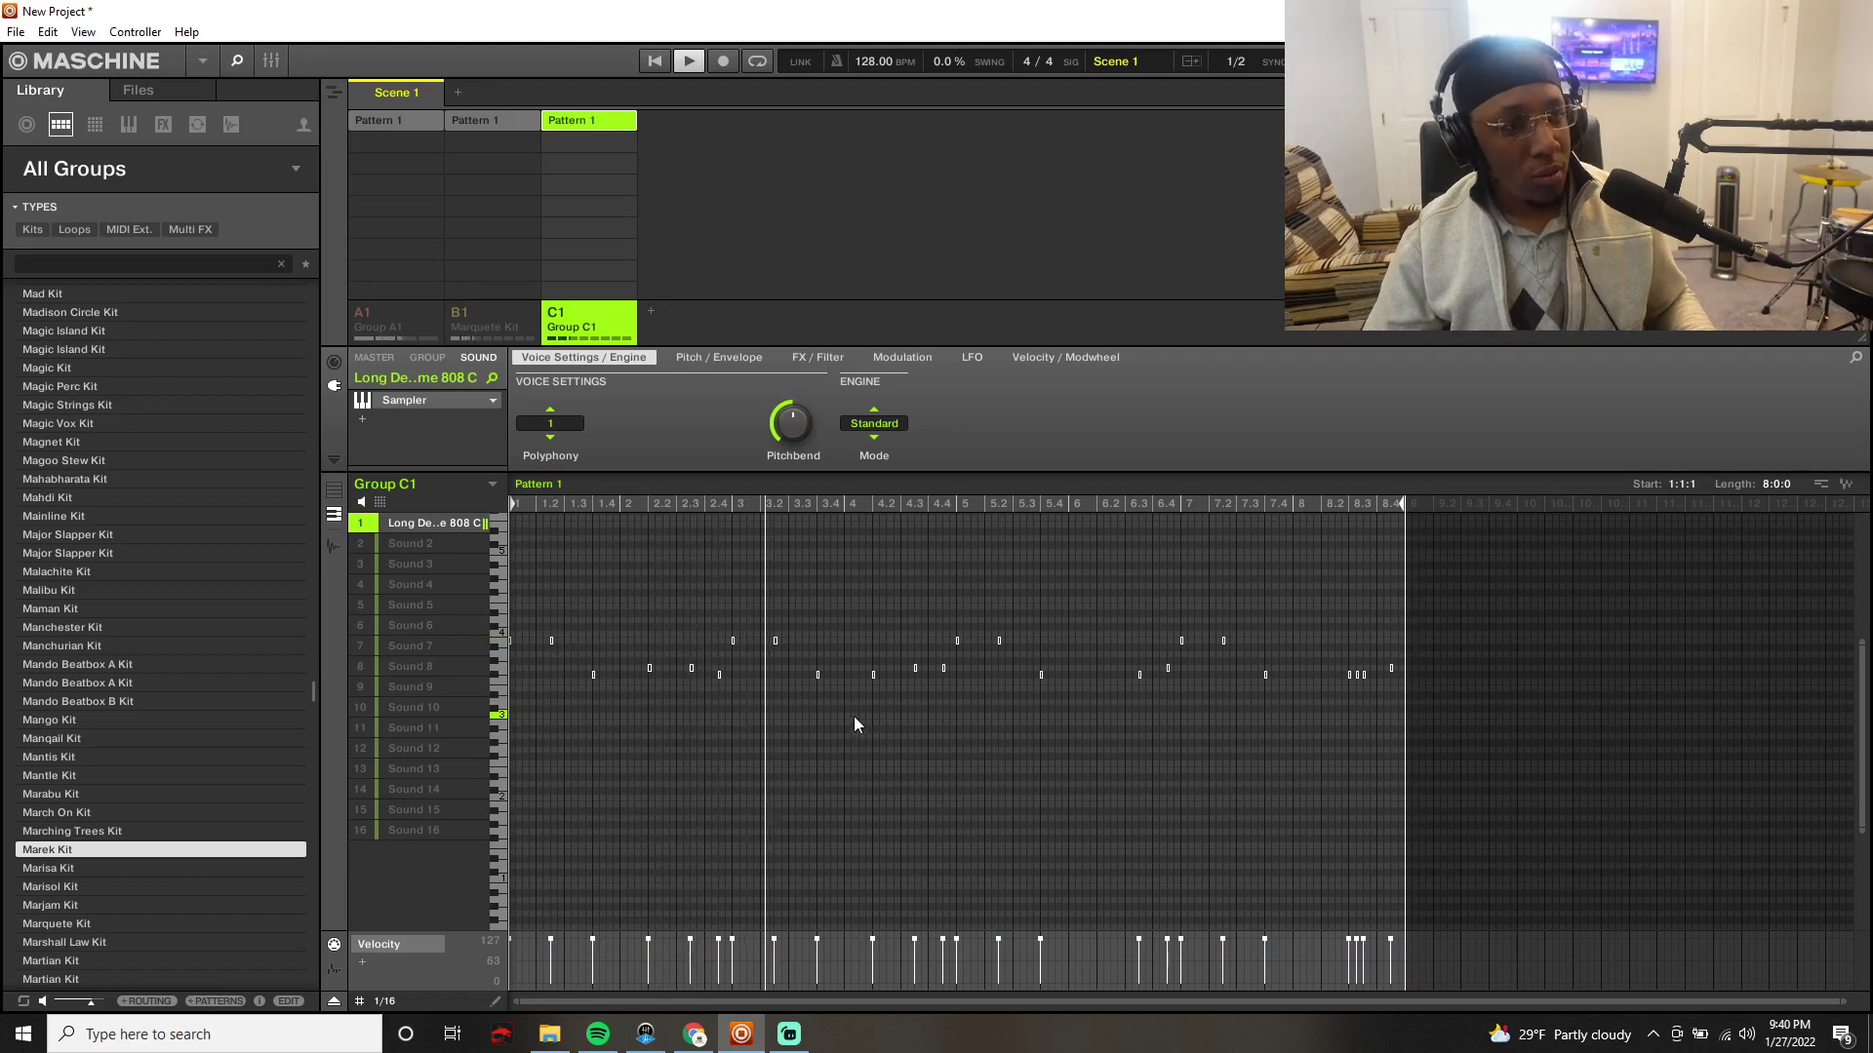
Step: Bring Group A1 back in alongside the Group C1 bass, and show Group A1's sounds
right_click(365, 313)
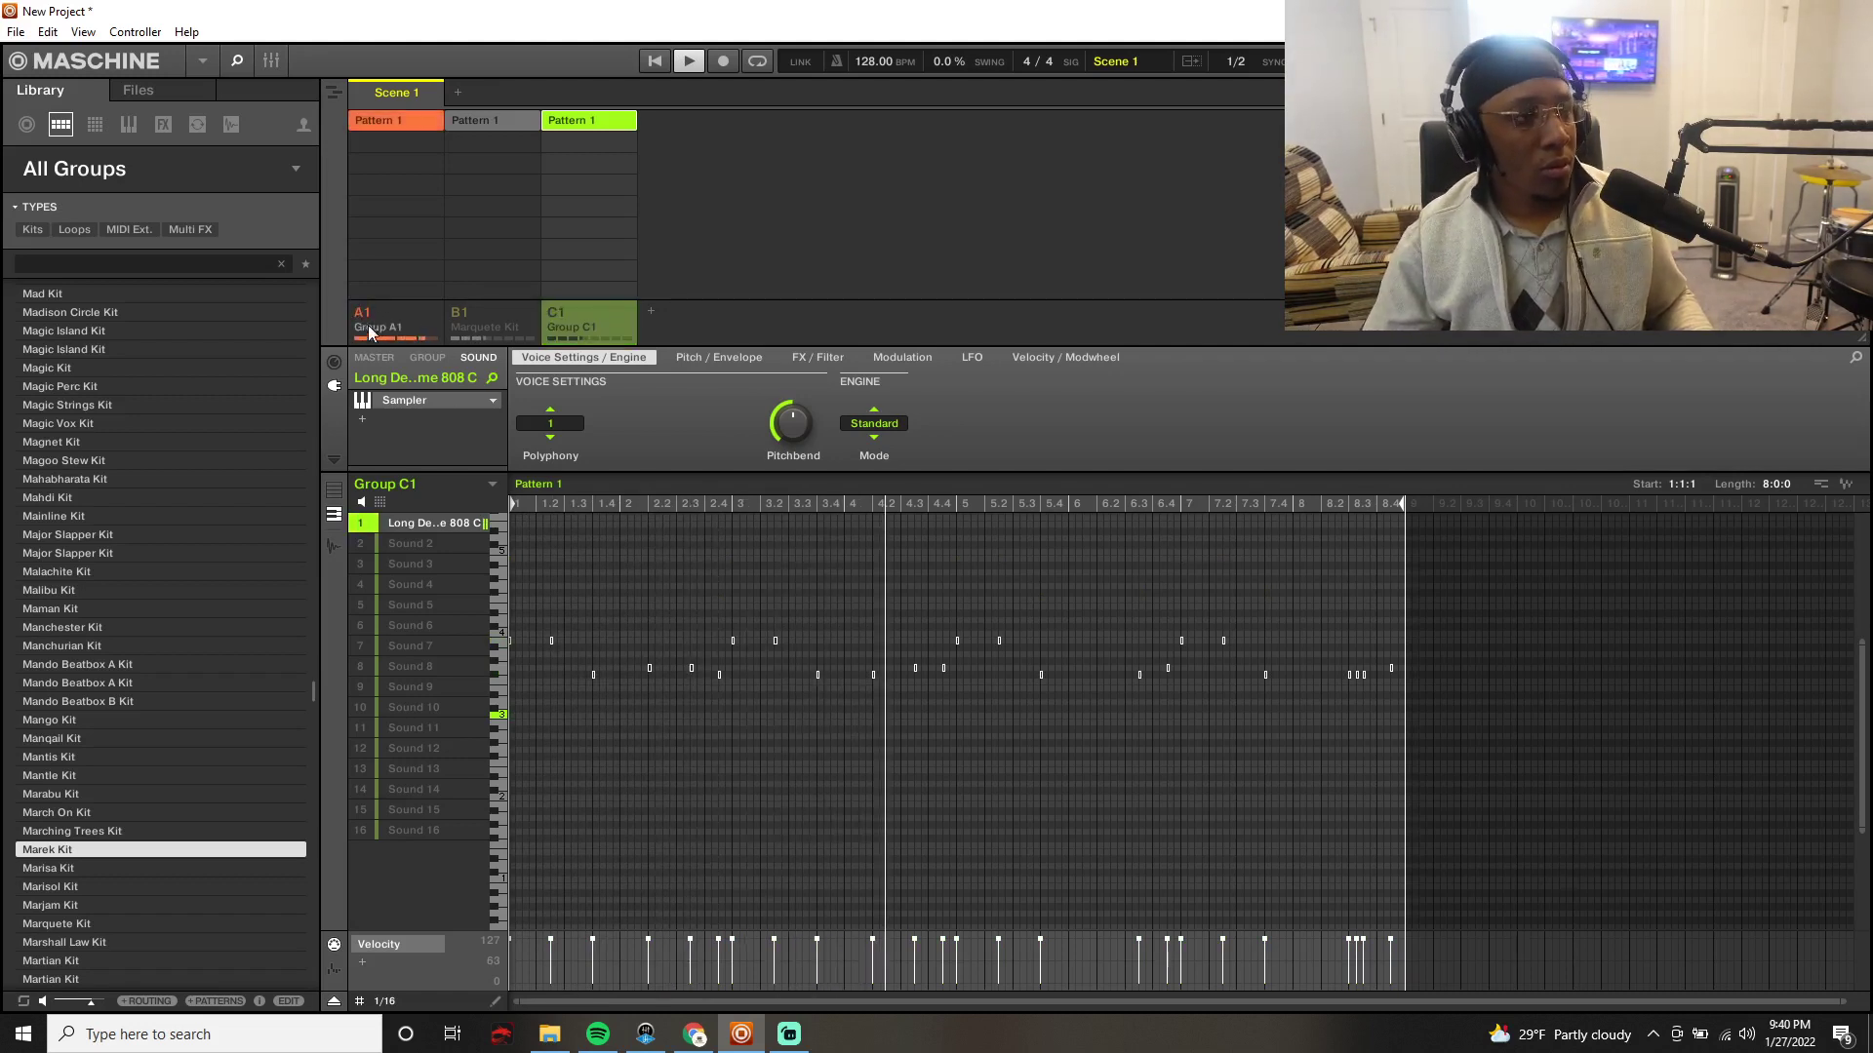
right_click(564, 313)
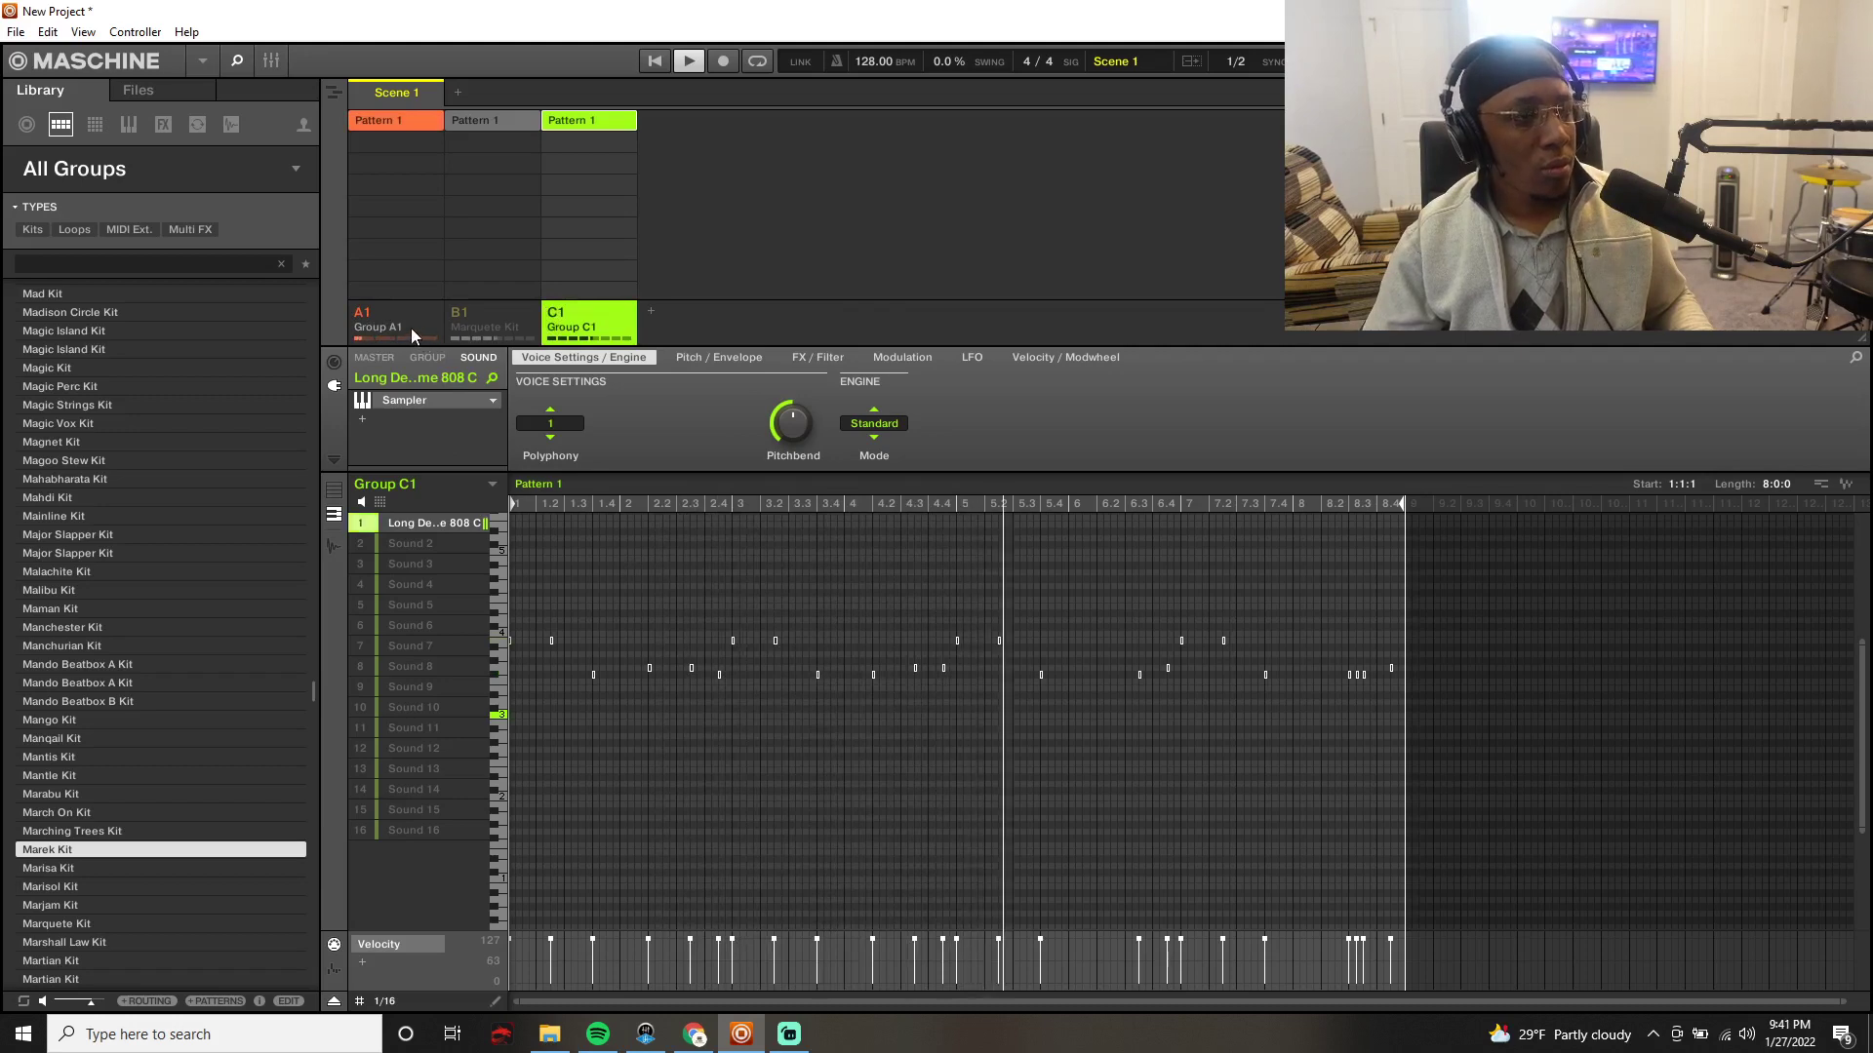
right_click(412, 327)
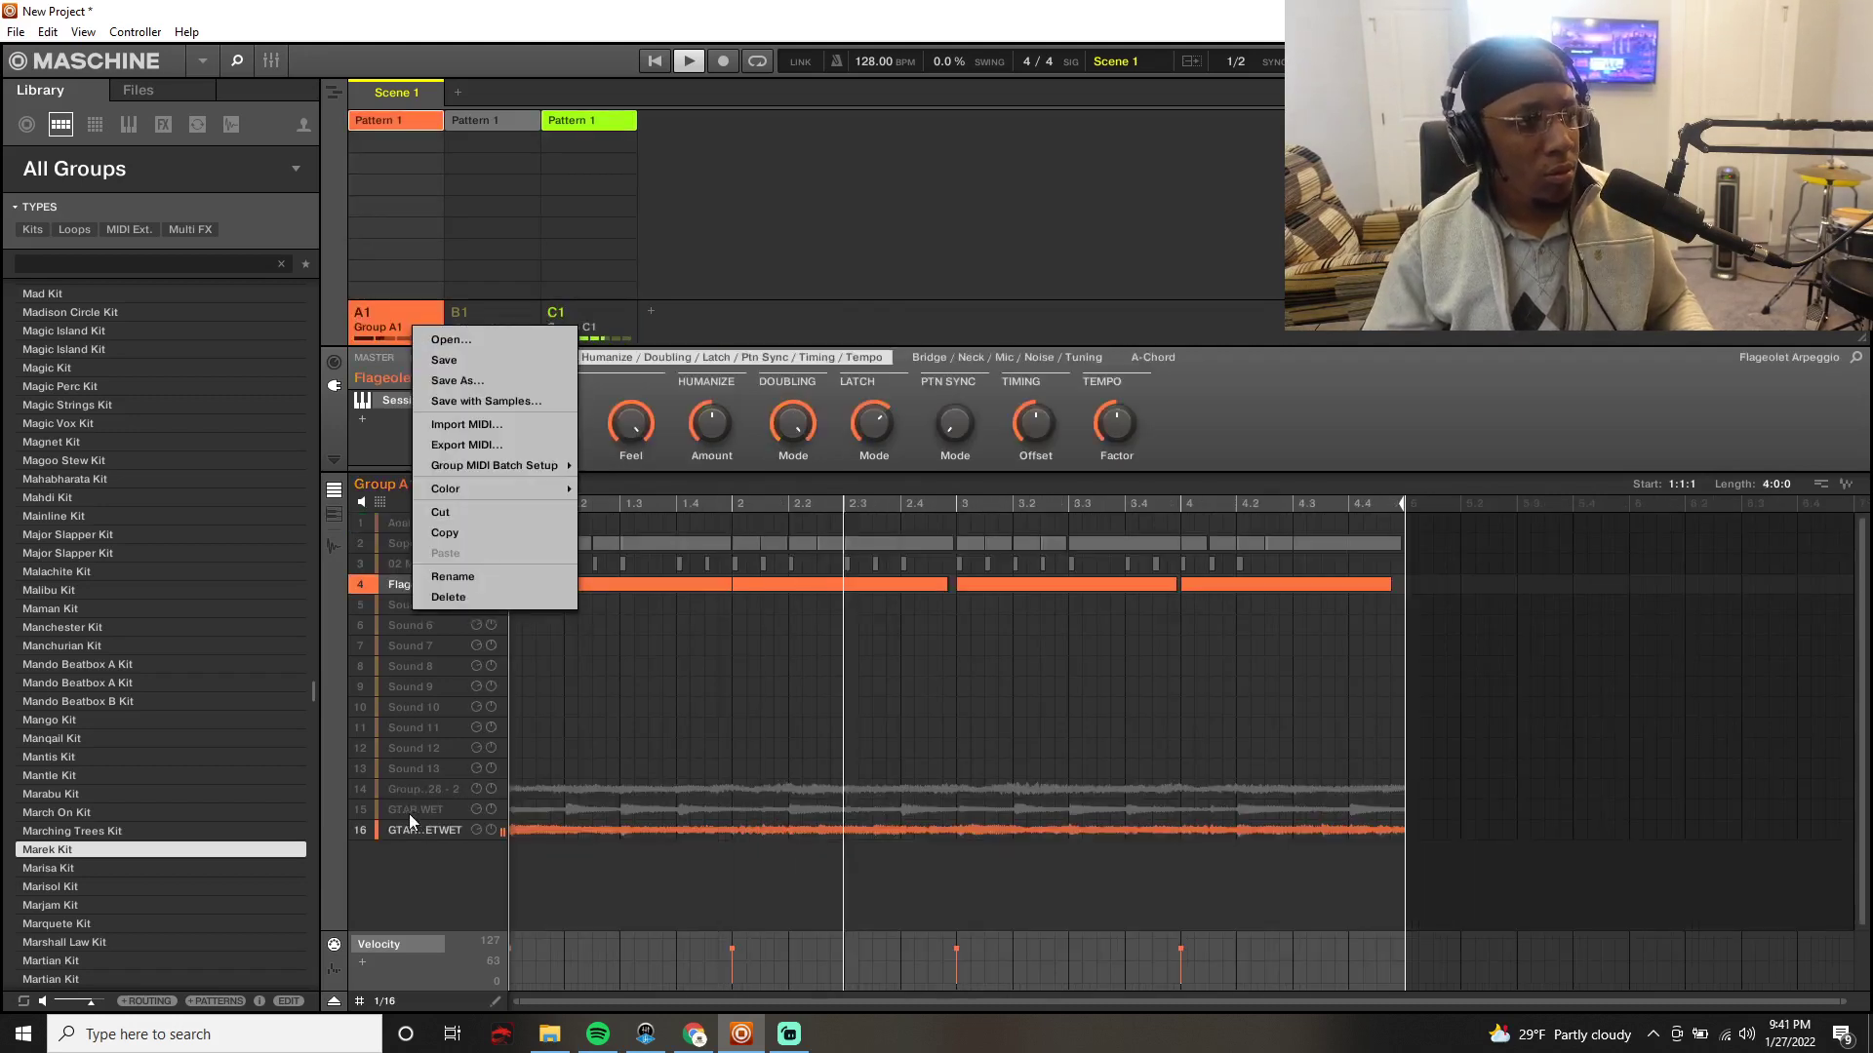
Step: Replace Flageolet Arpeggio and GTAR WETWET in Group A1 with the resampled Group A1 part, the strings and Super 8
click(362, 788)
click(363, 788)
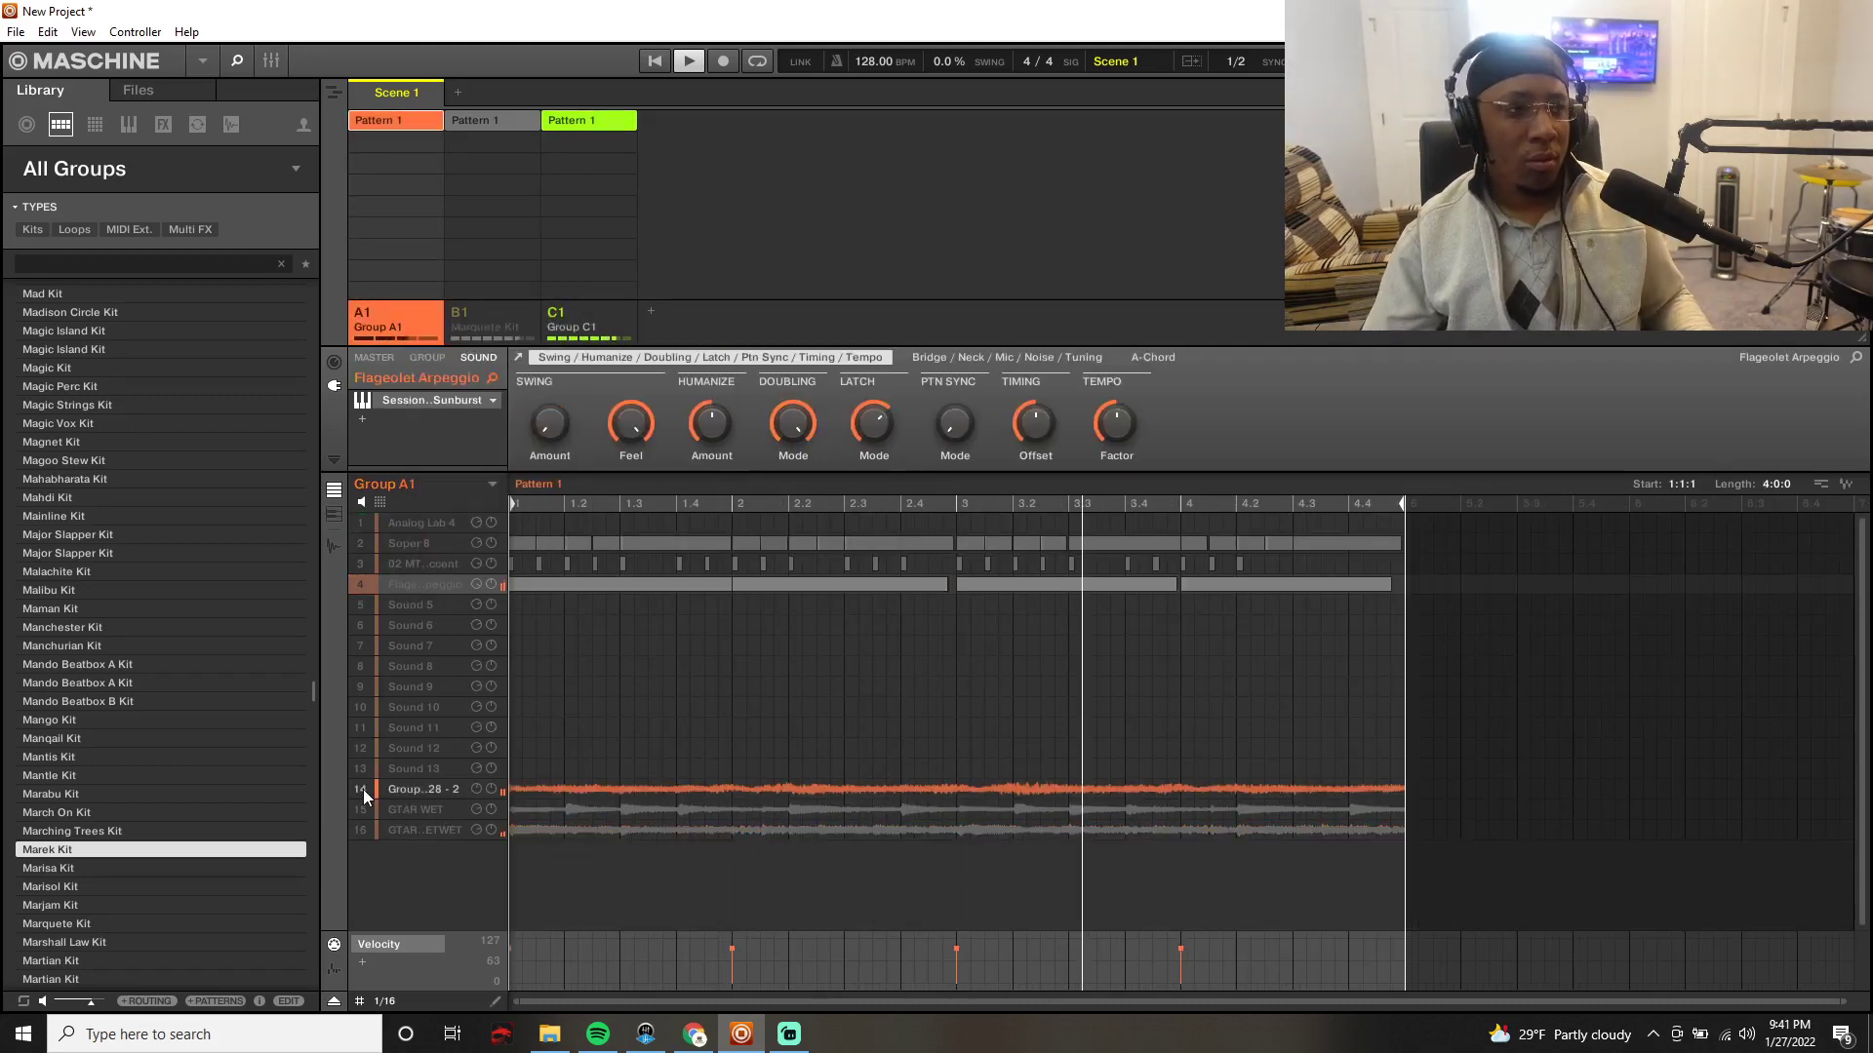
click(358, 565)
click(360, 548)
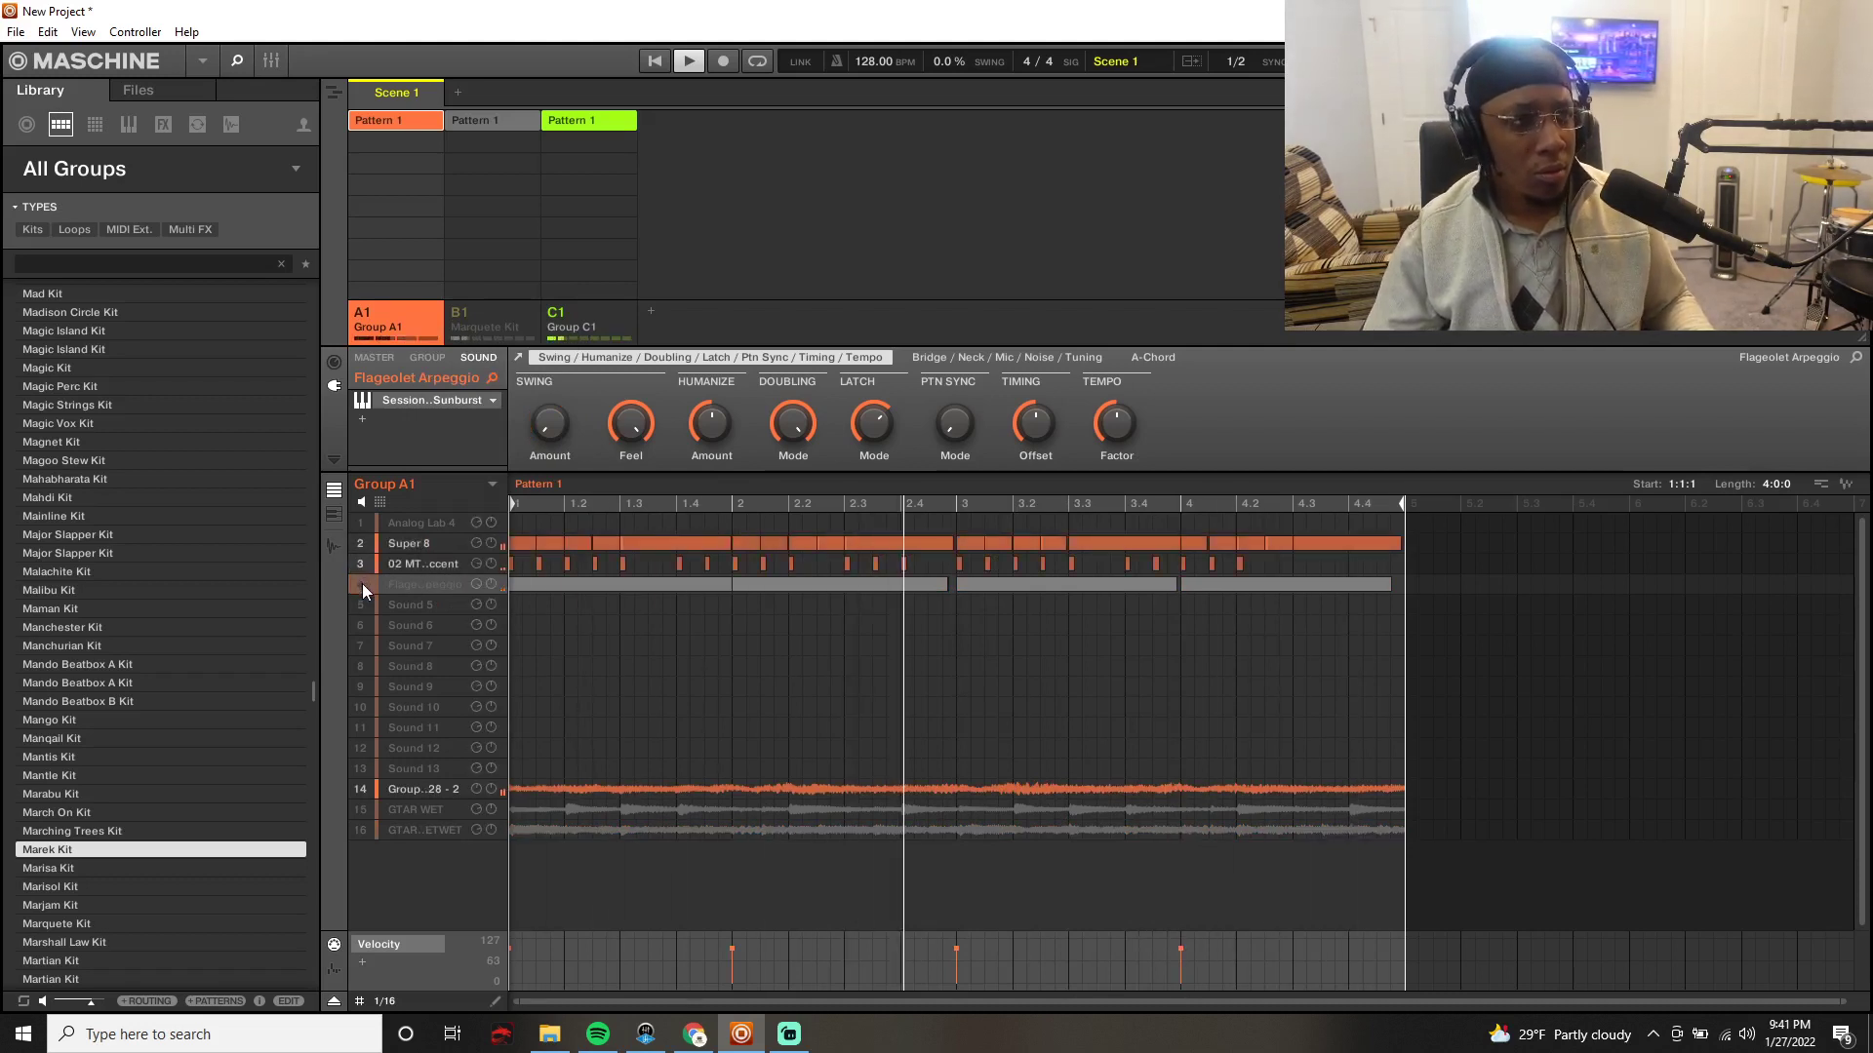
Step: Try Flageolet Arpeggio in the mix, mute it again, and bring in GTAR WET and the Marquete Kit drums
click(361, 583)
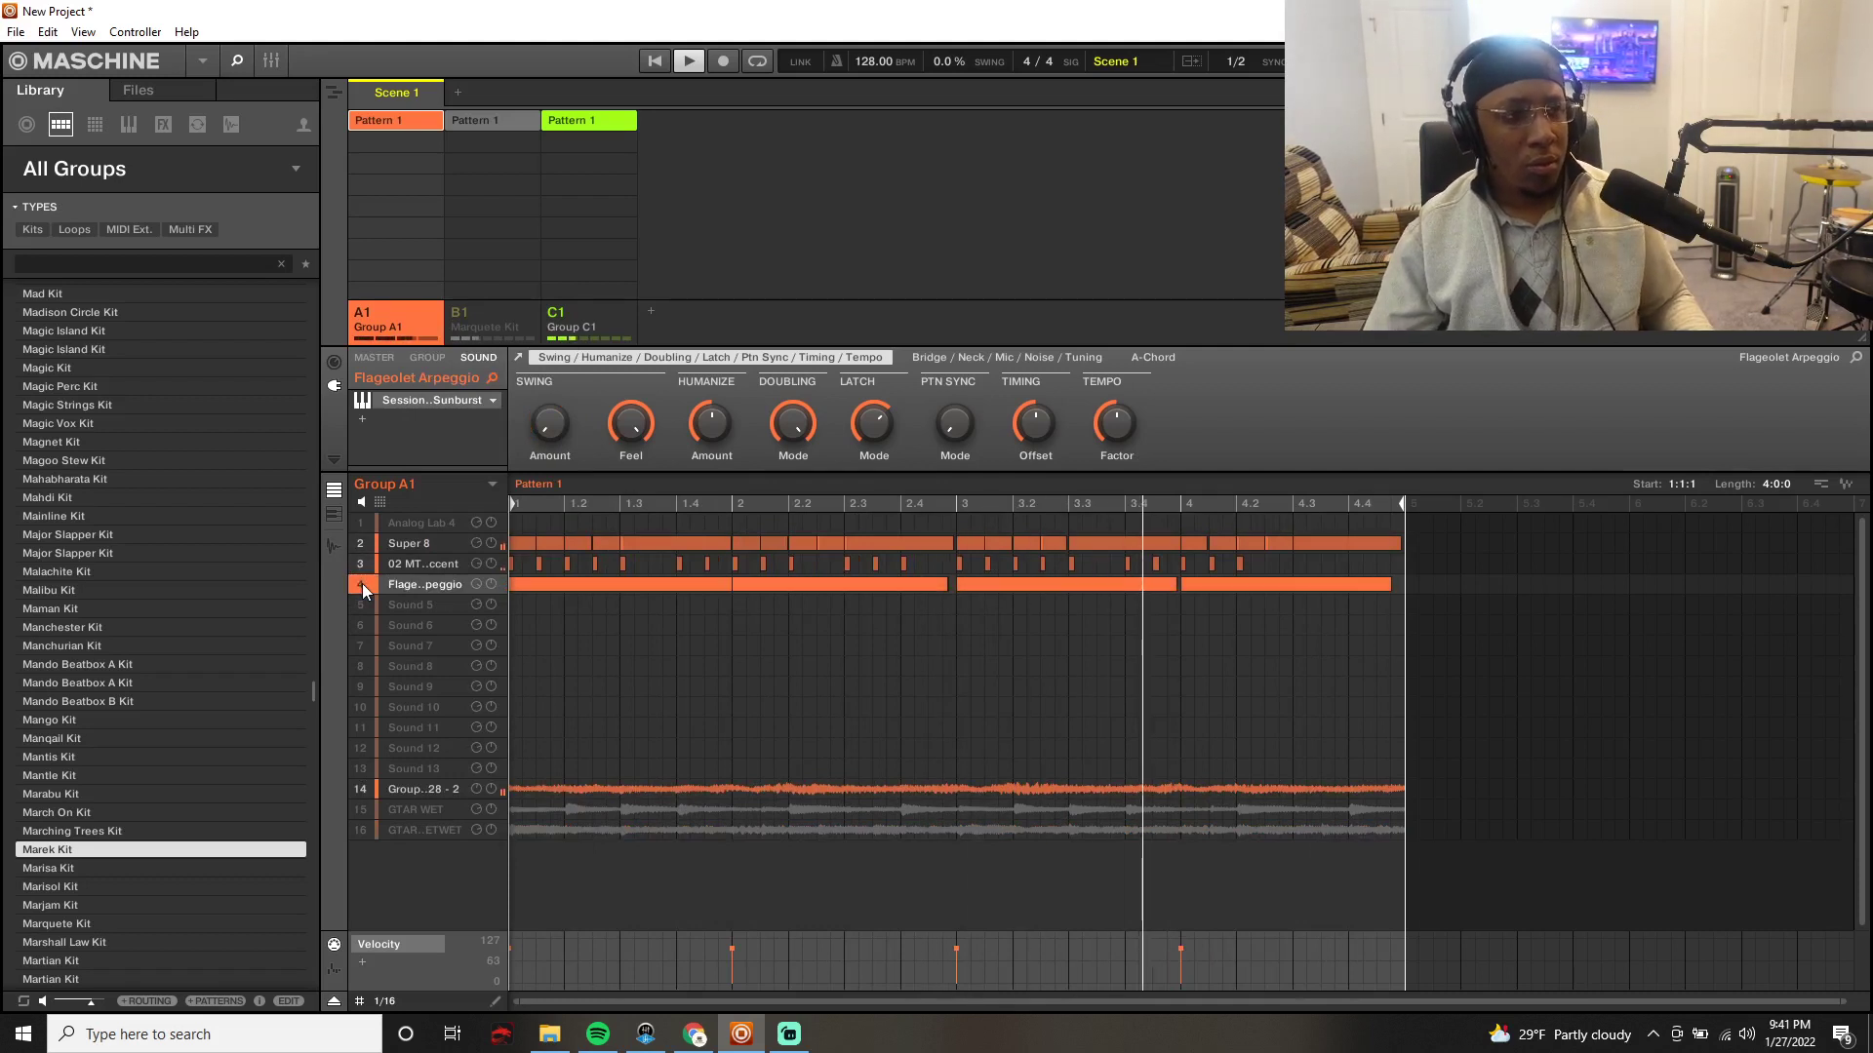
click(360, 583)
click(366, 808)
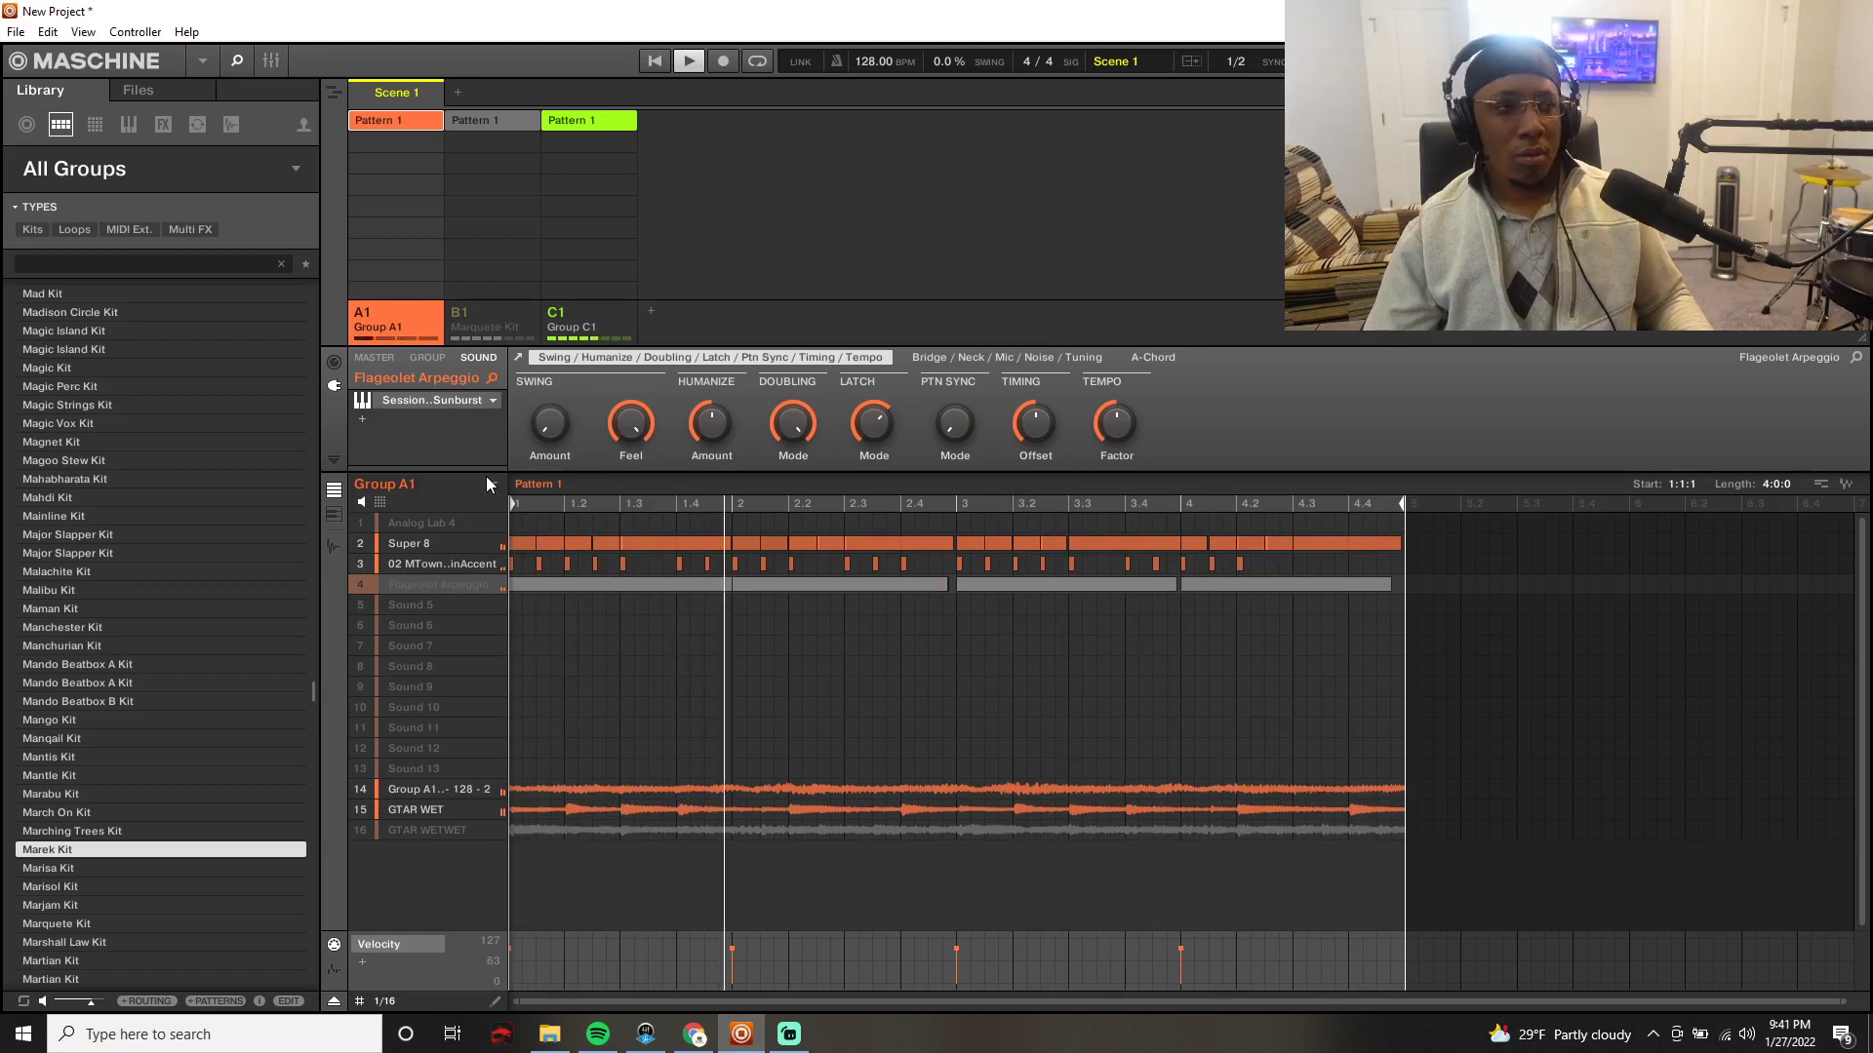
click(458, 315)
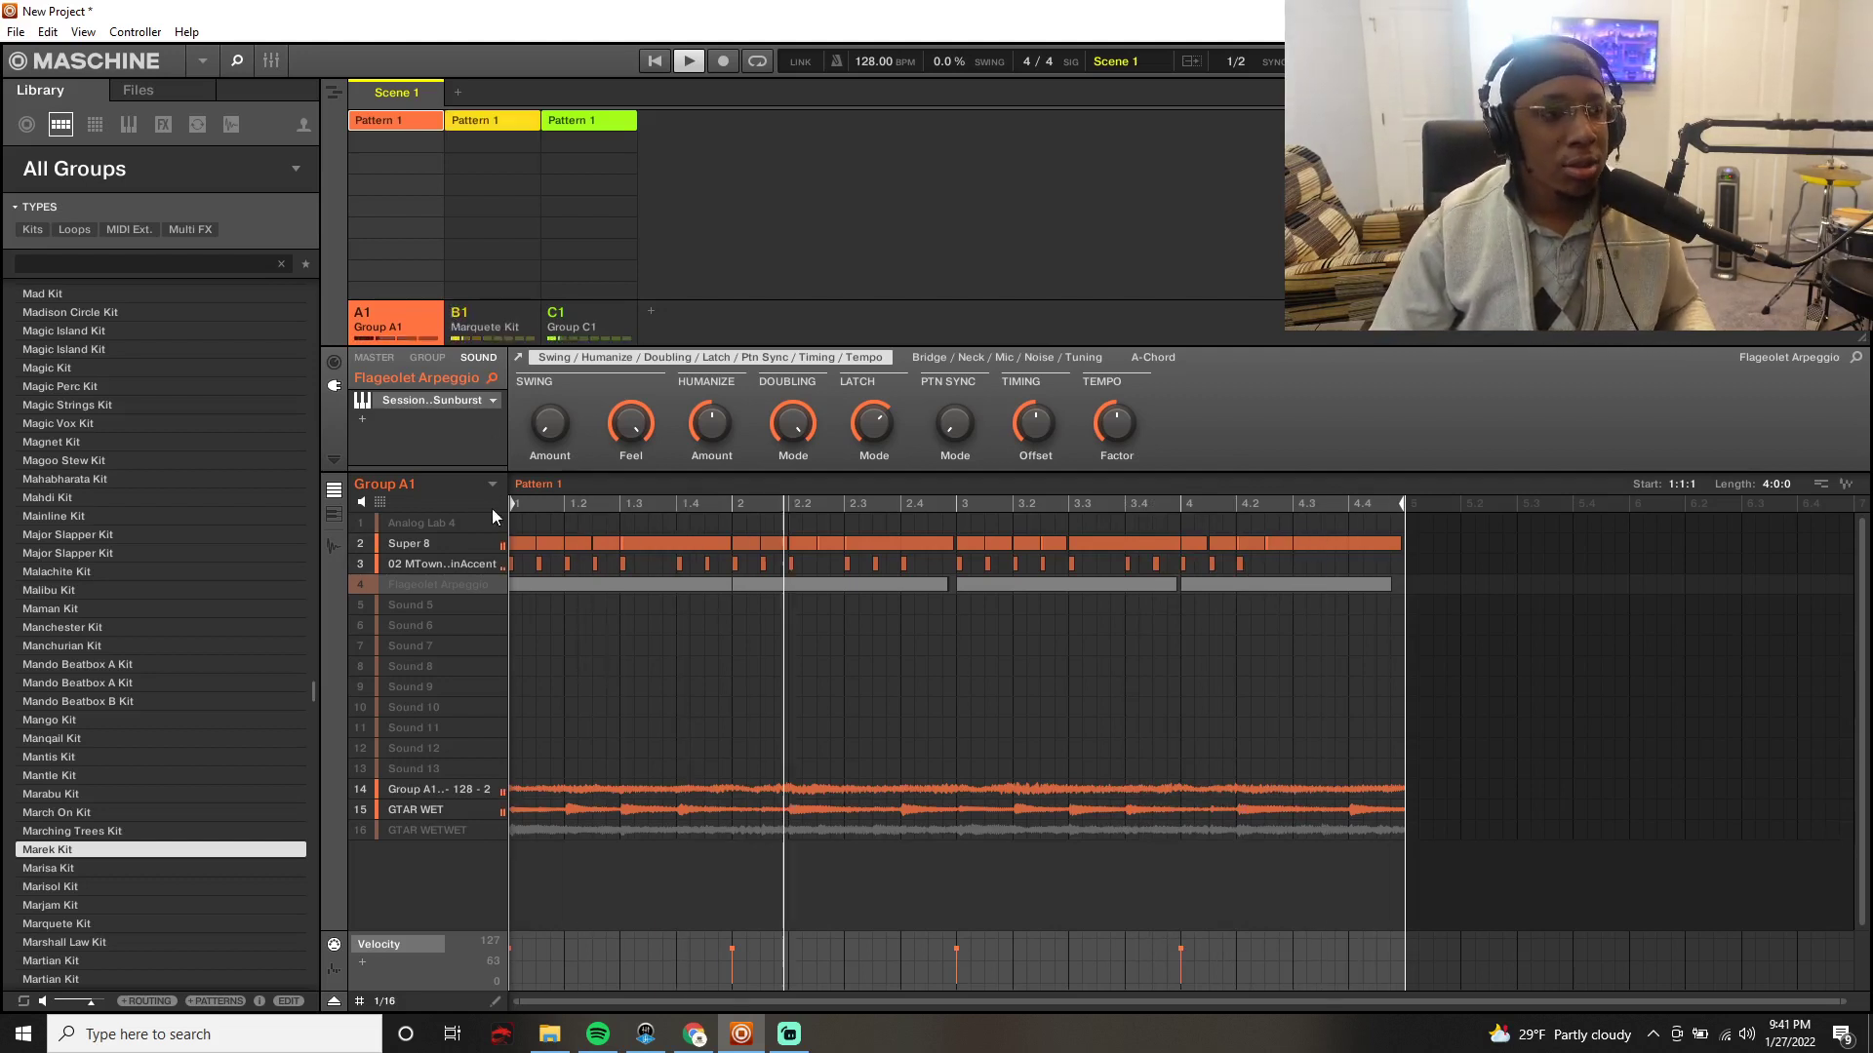
Step: Solo Flageolet Arpeggio in Group A1, and switch the solo to GTAR WETWET
click(365, 583)
right_click(364, 583)
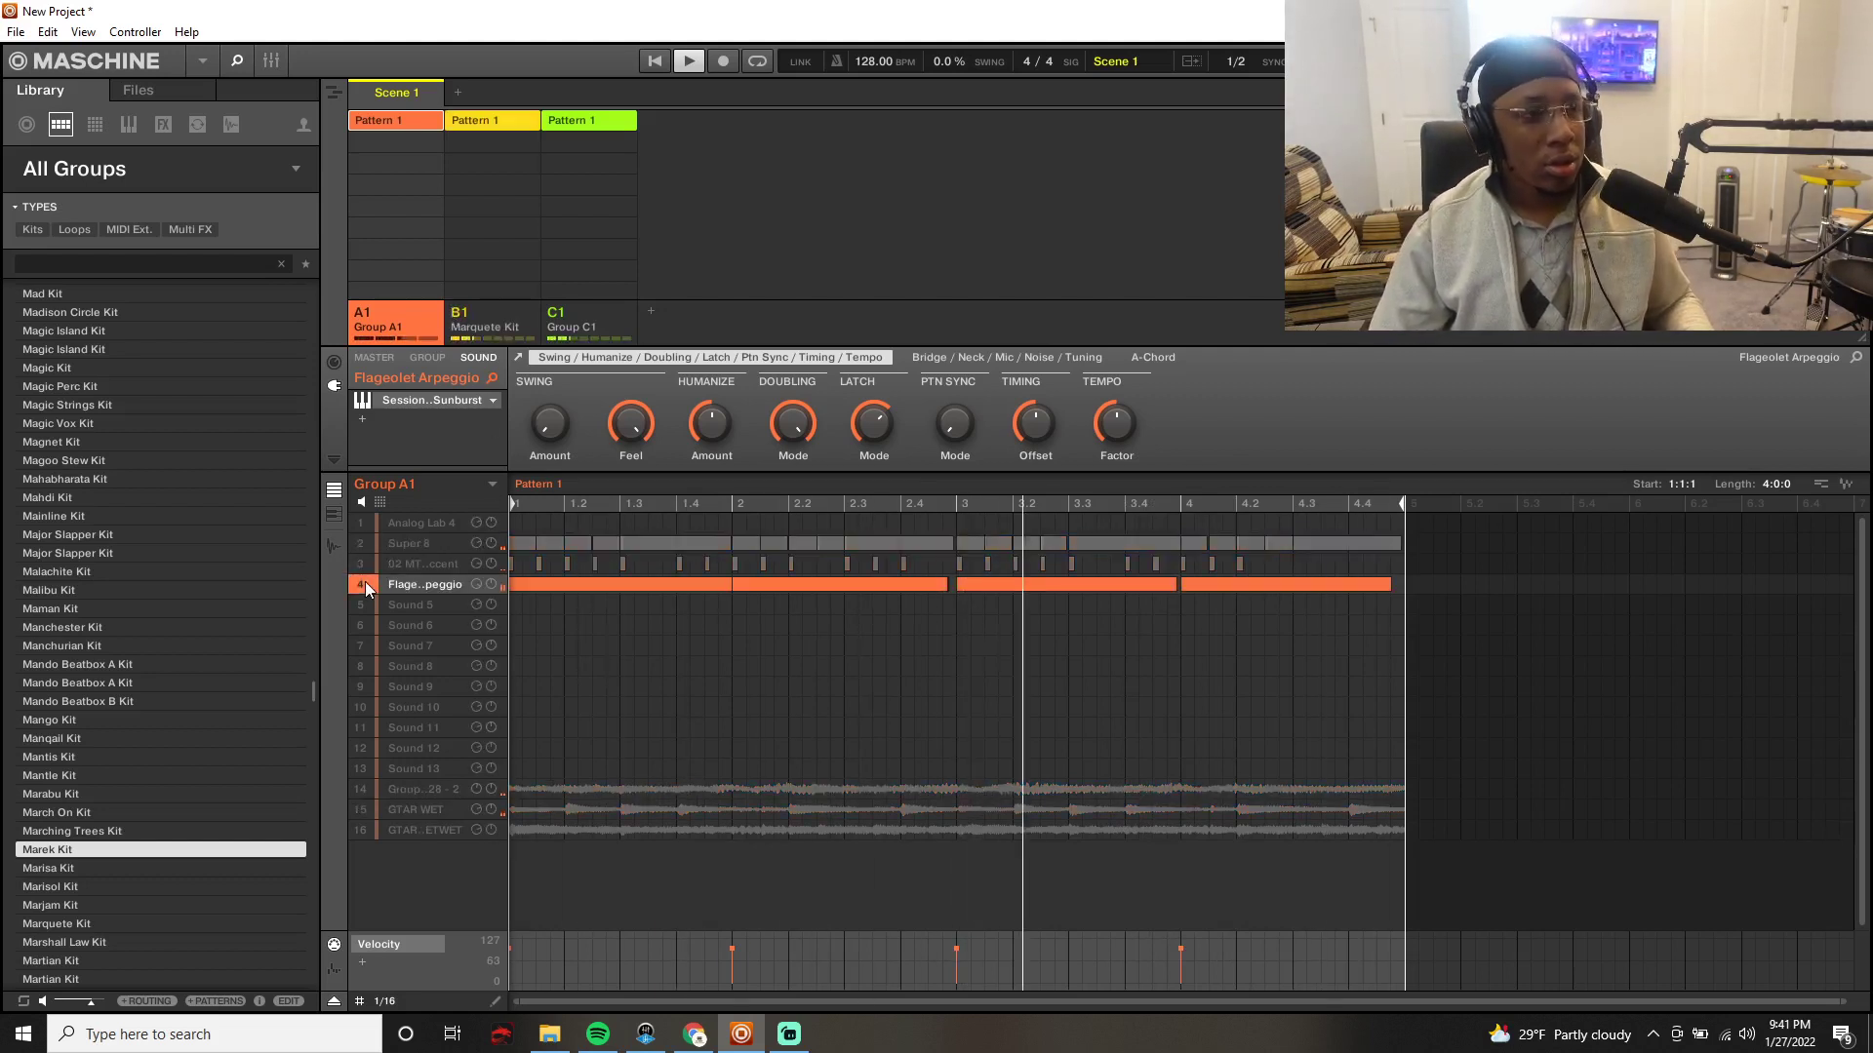
right_click(361, 830)
right_click(364, 826)
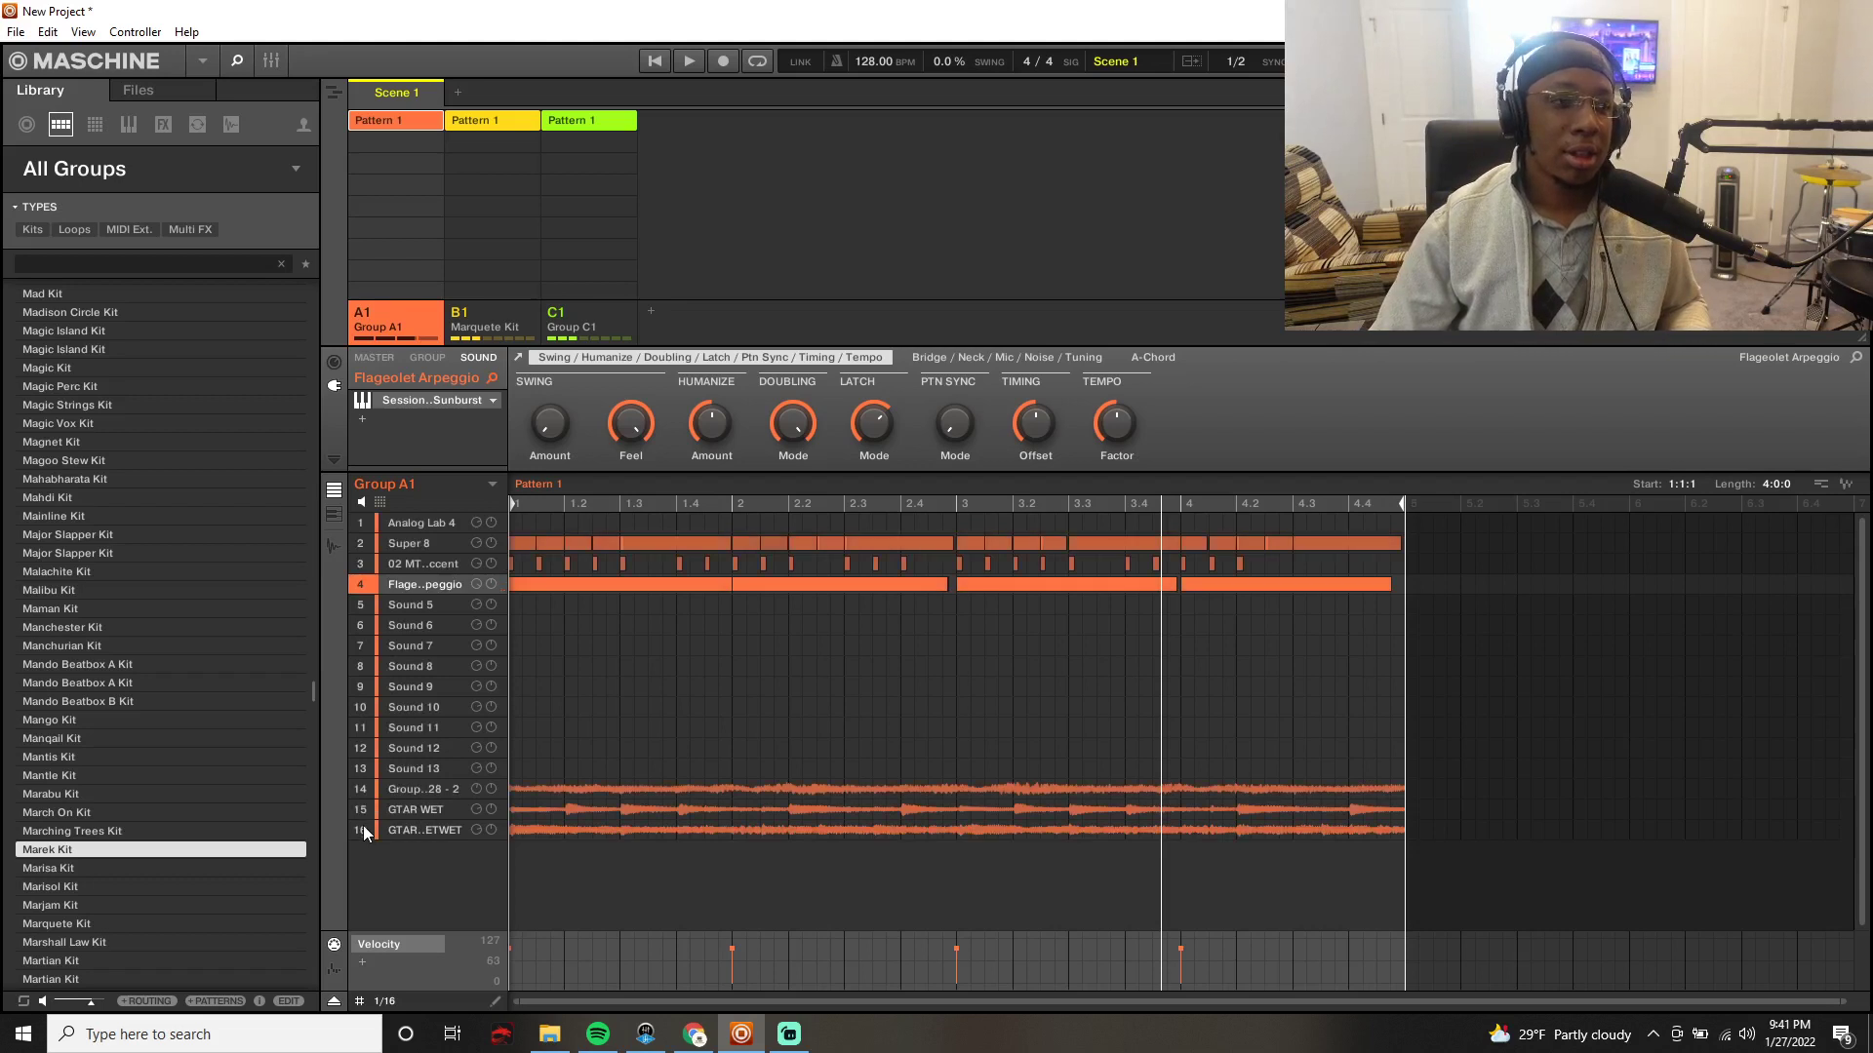
right_click(364, 825)
shift+click(365, 829)
shift+click(363, 831)
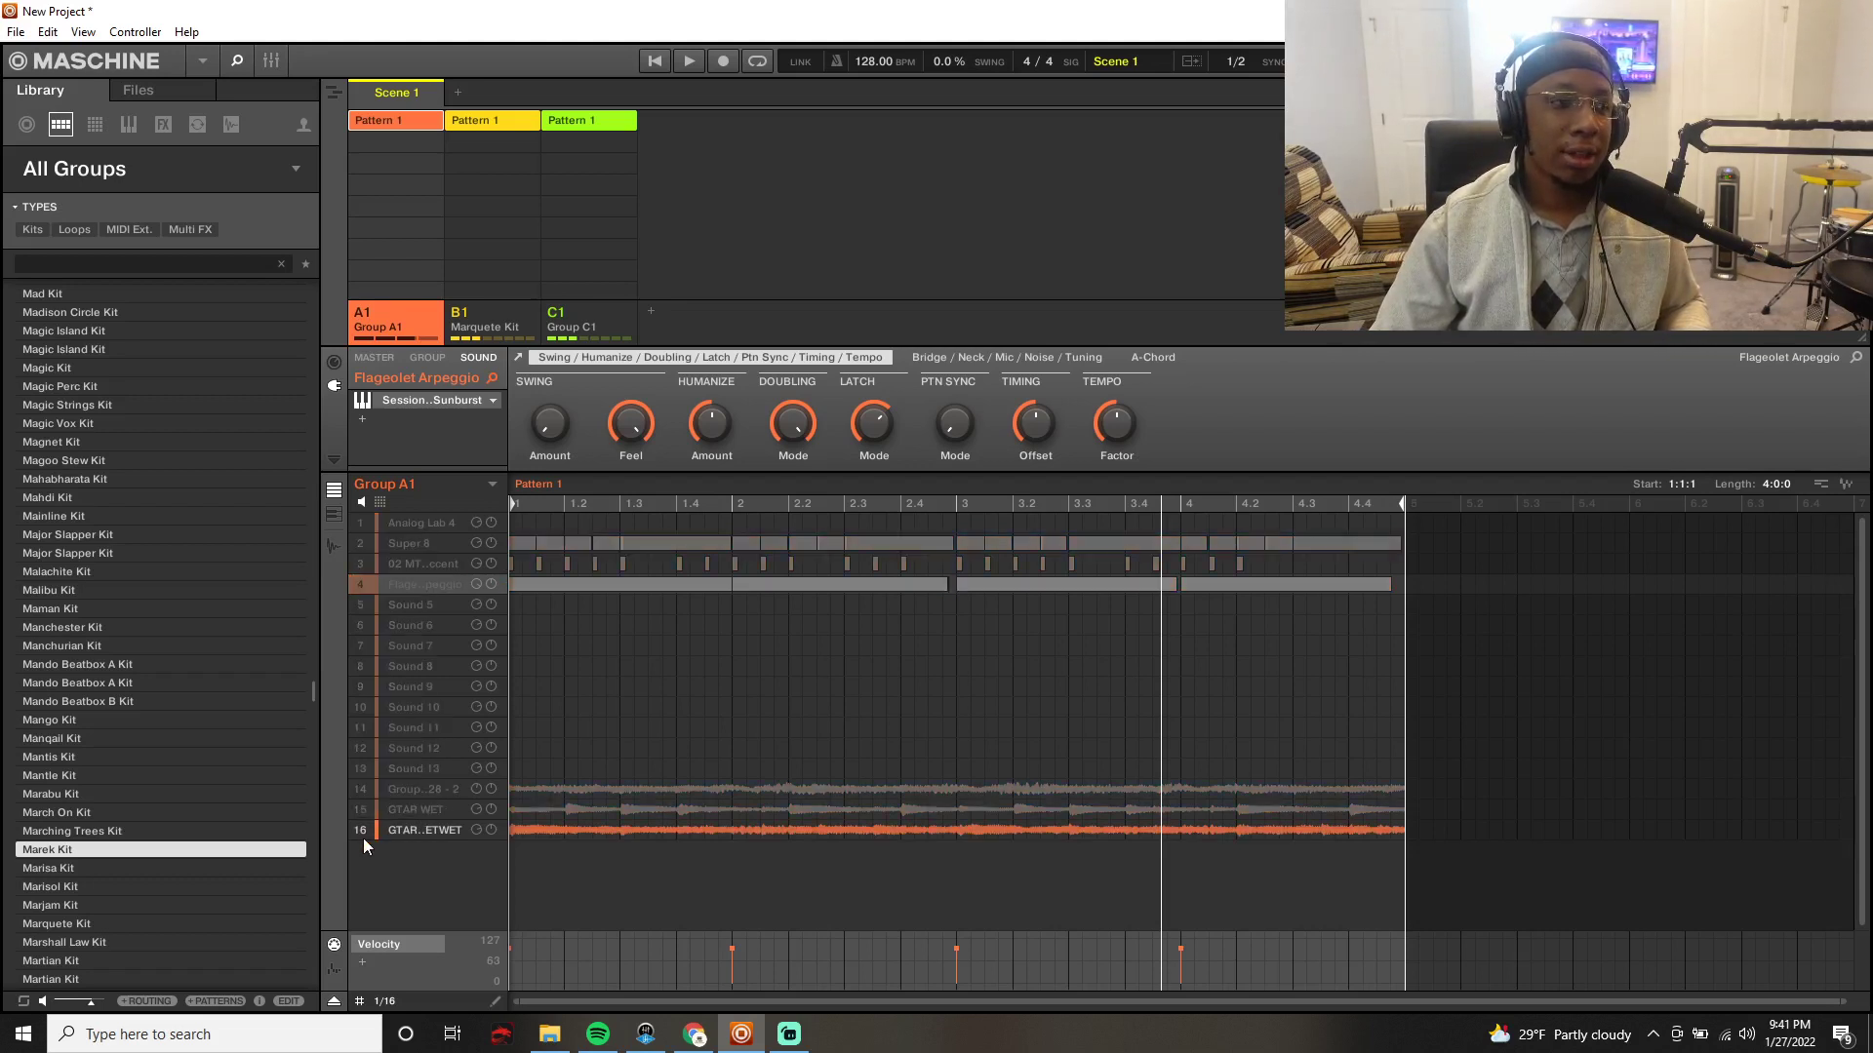
Step: Mute the Marquete Kit drums and Group C1 bass, and play GTAR WETWET alone
click(462, 317)
click(556, 317)
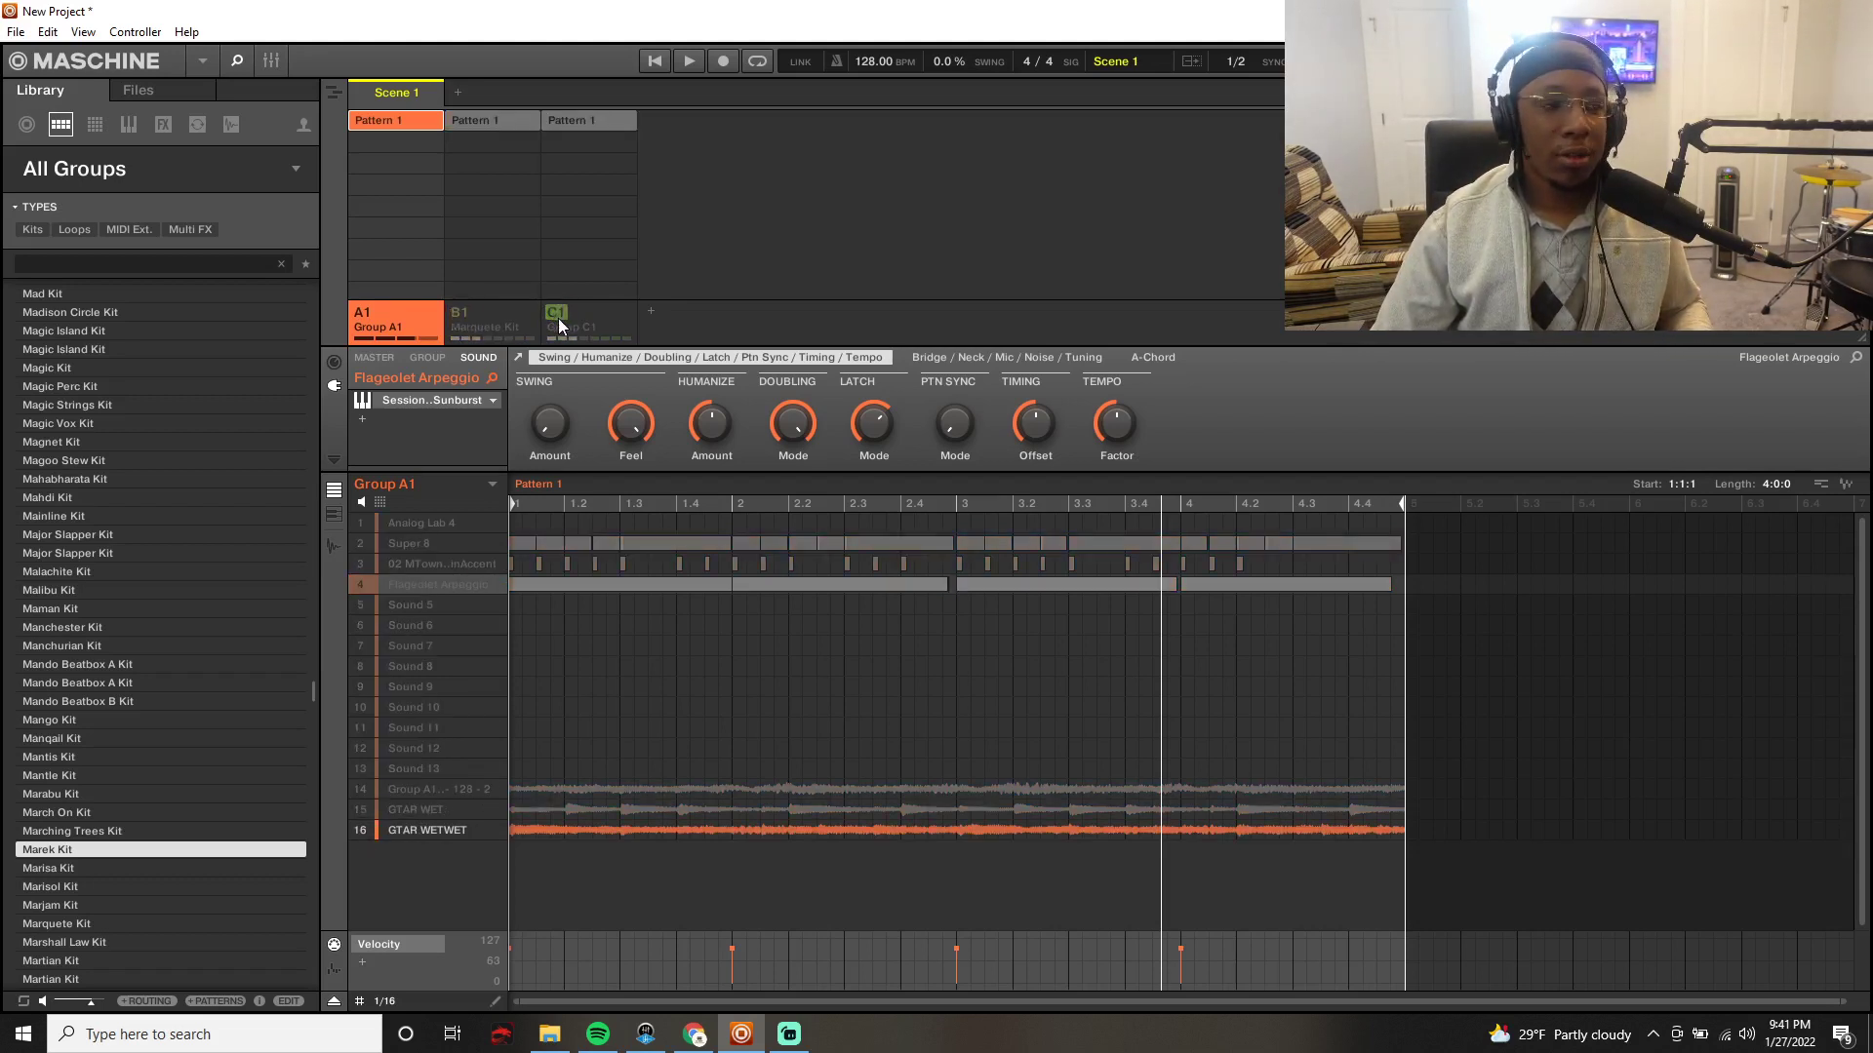
key(space)
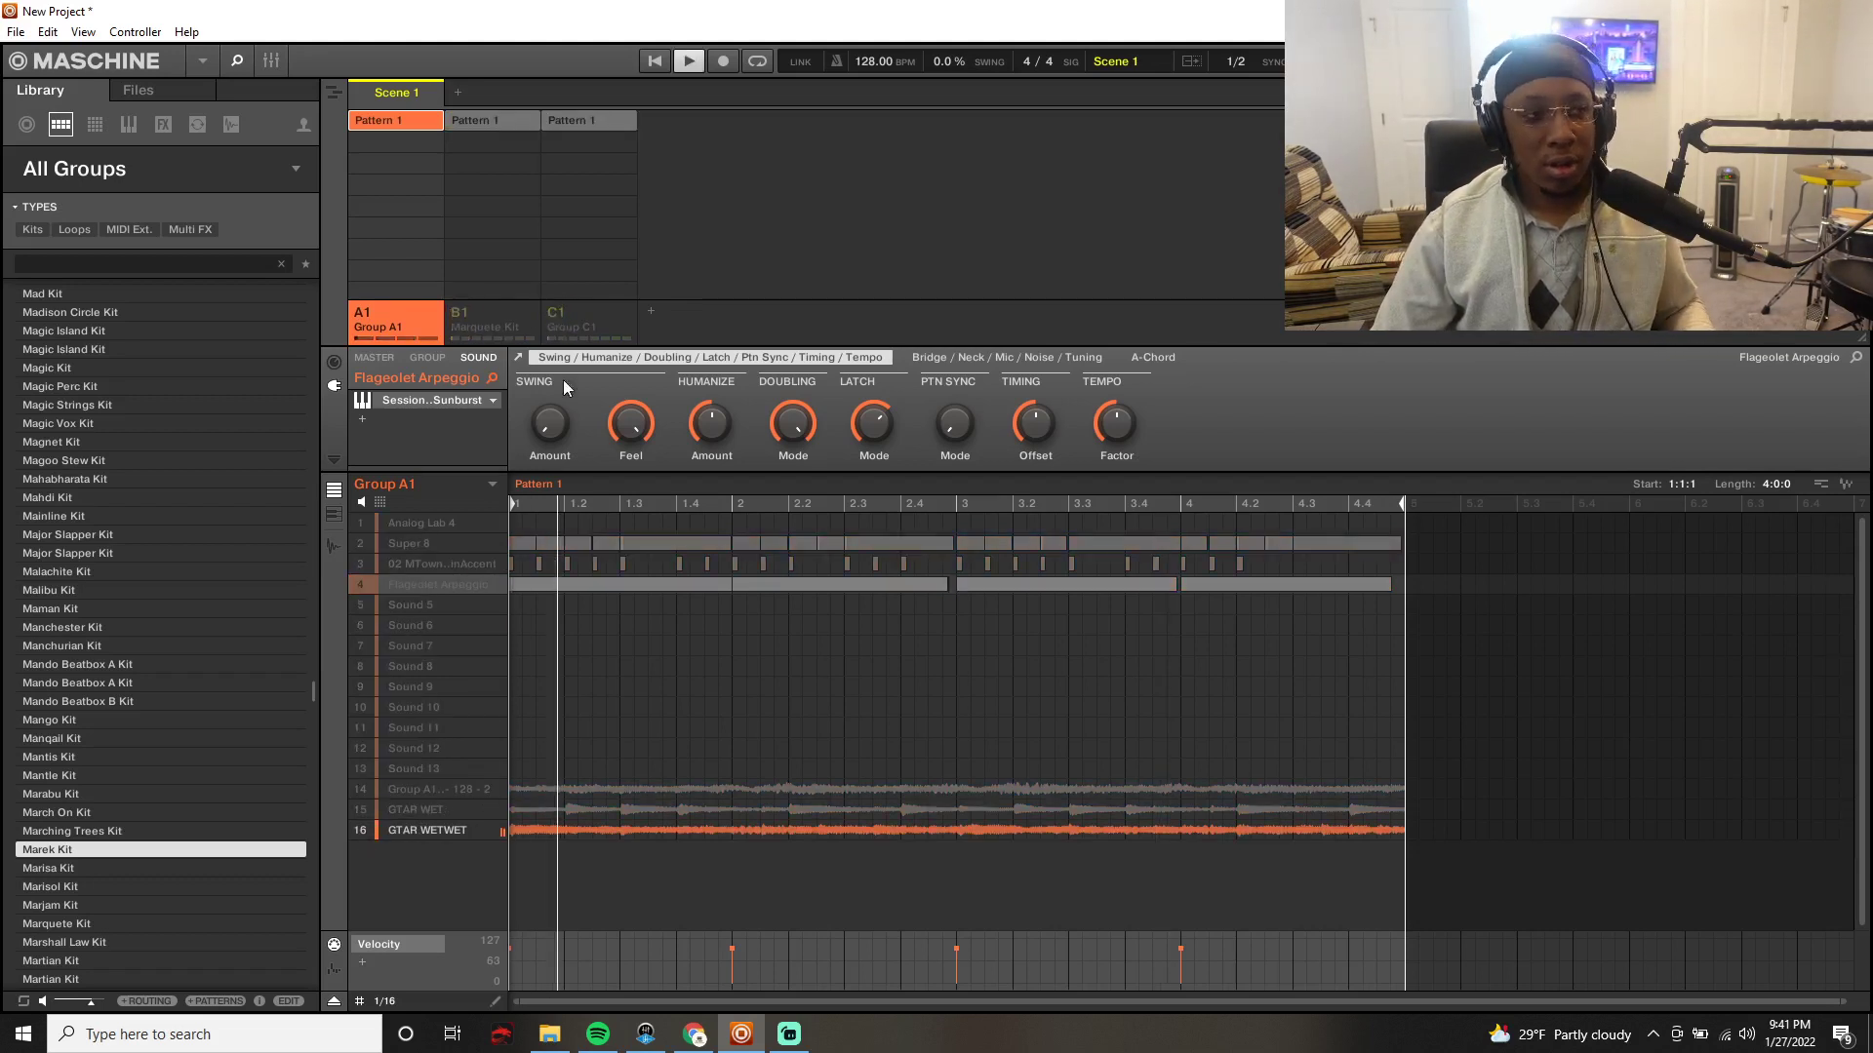
Step: Replace GTAR WETWET with GTAR WET and the resampled Group A1 part, playing with the Marquete Kit drums and Group C1 bass
click(363, 810)
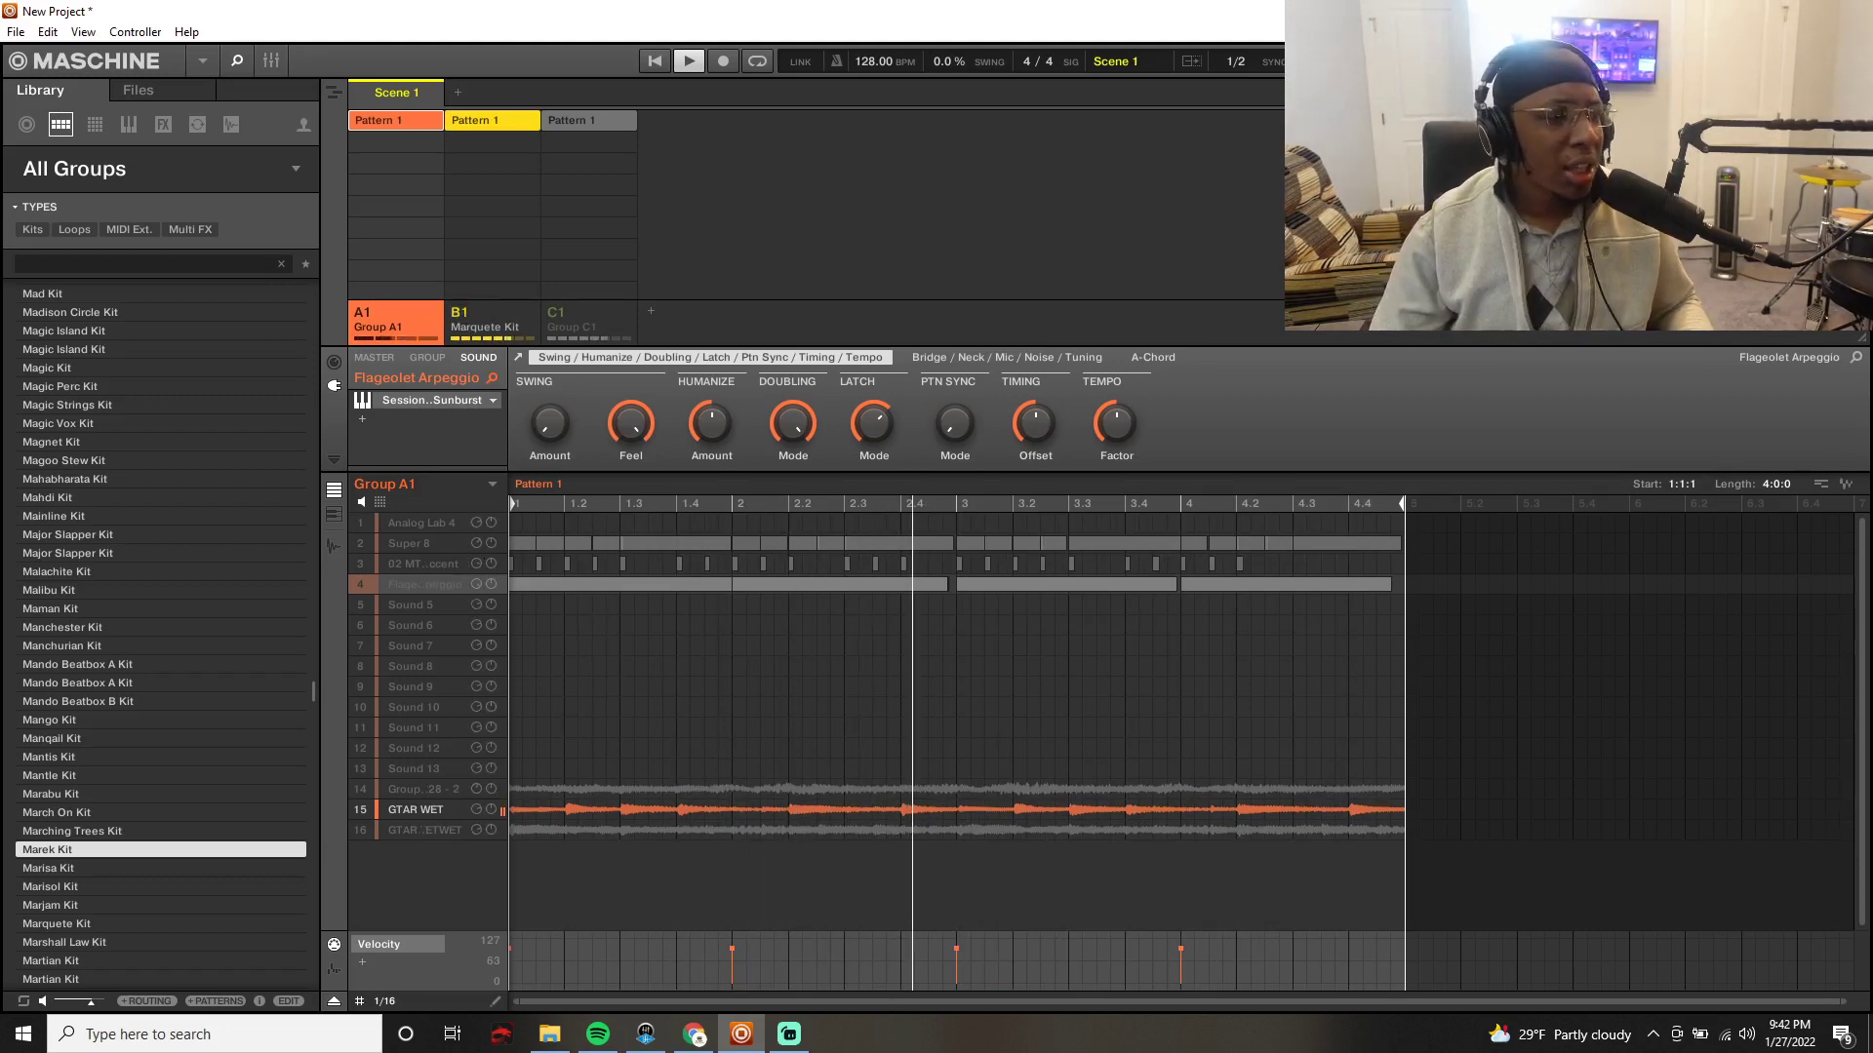
click(367, 787)
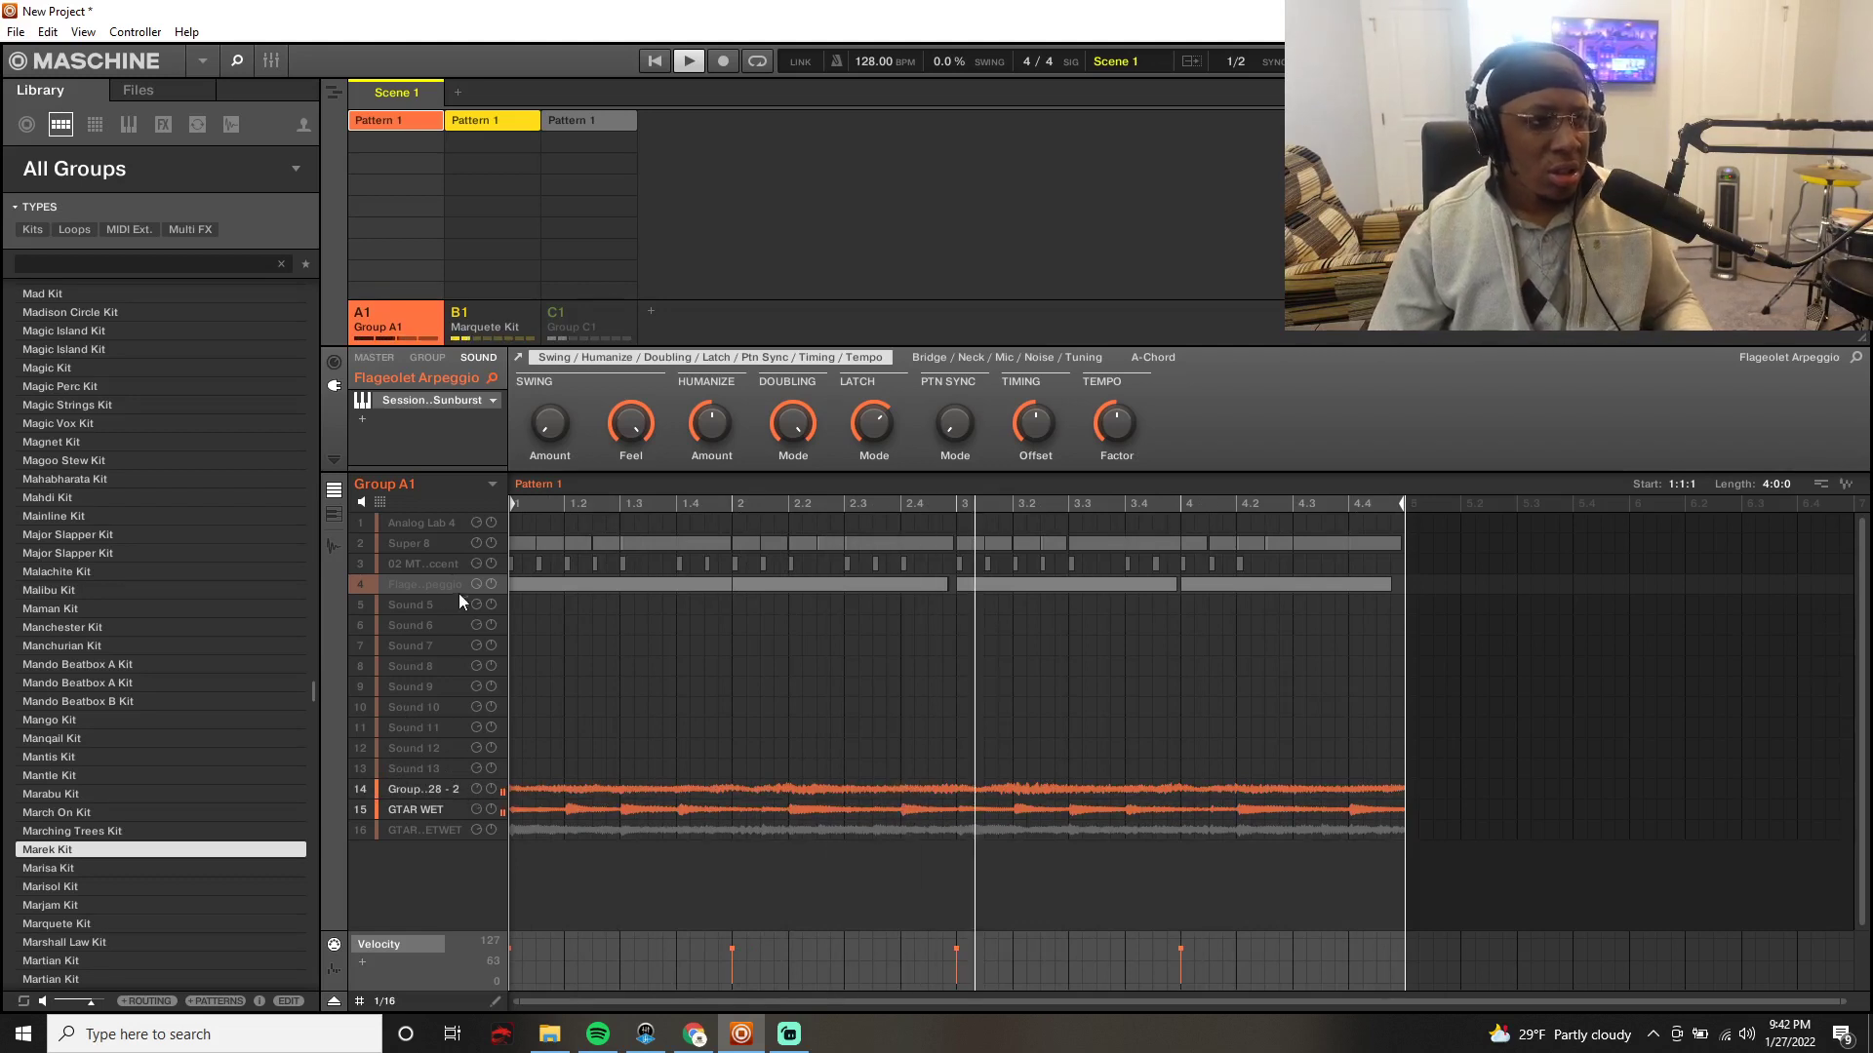
click(558, 315)
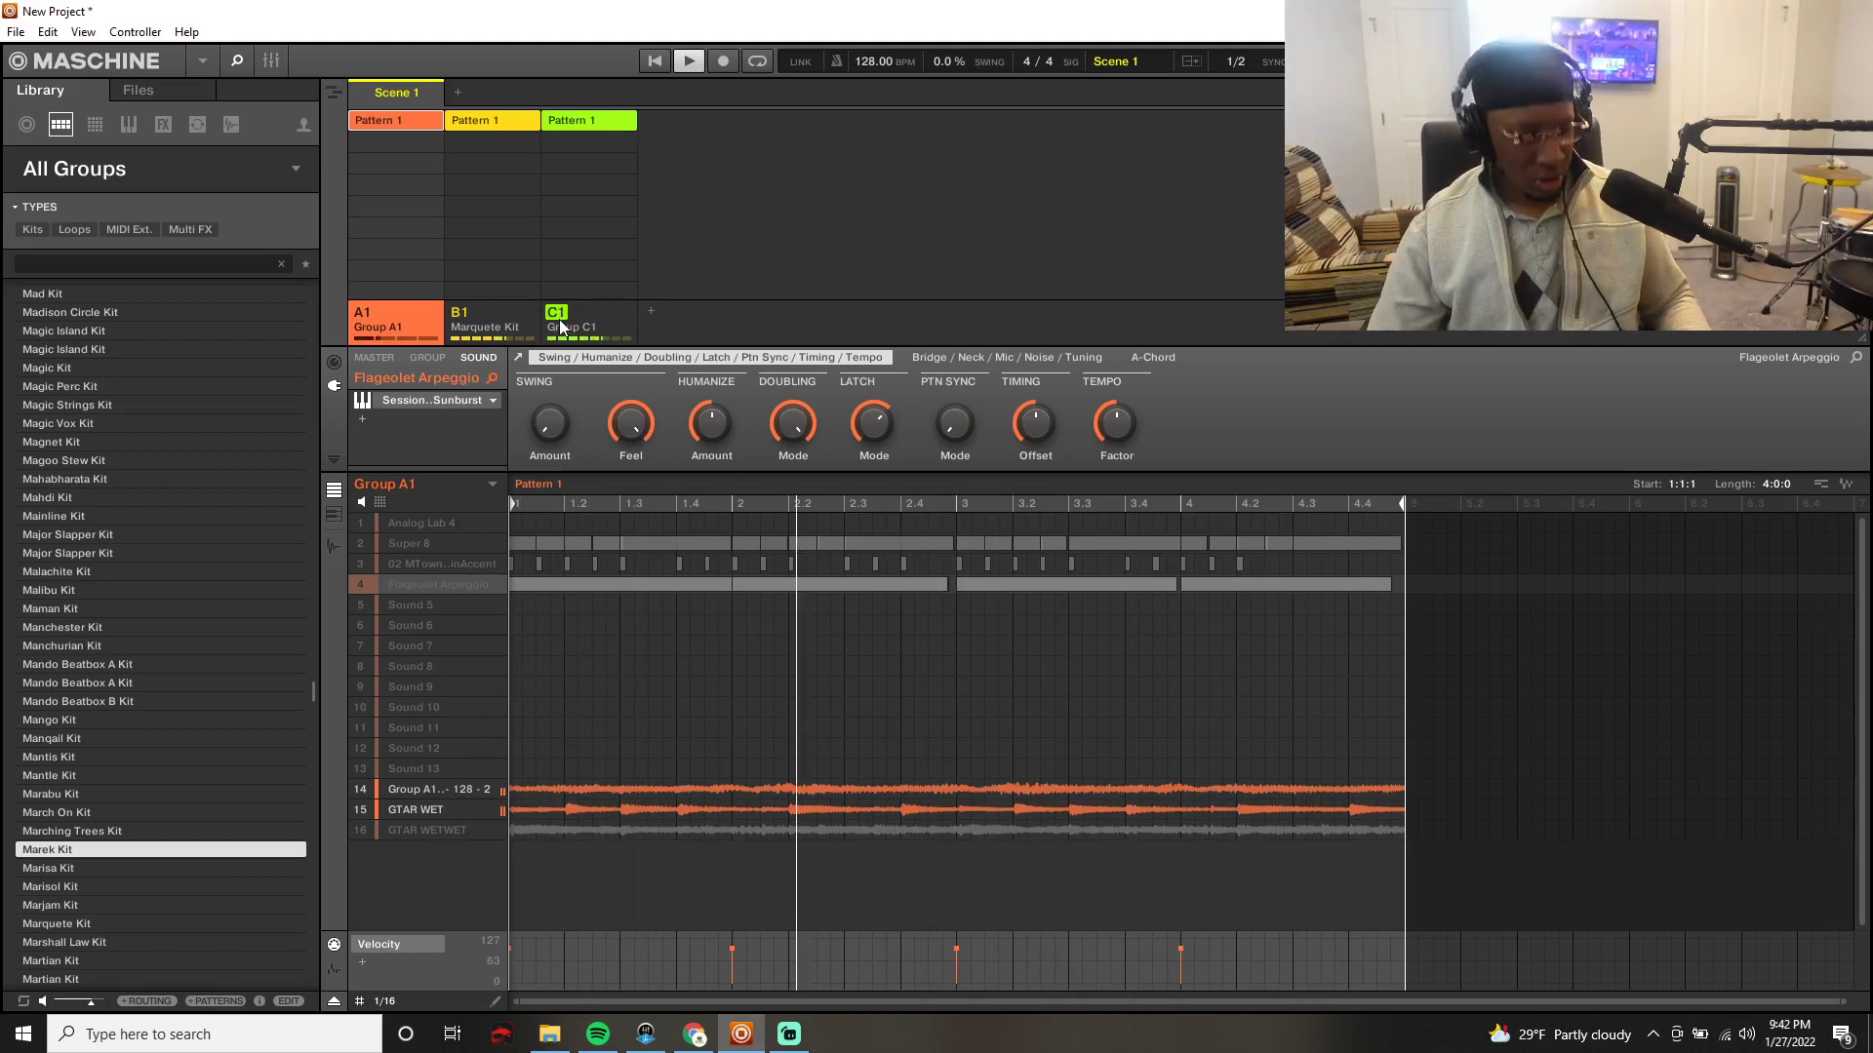
Step: Bring the 02 MTown strings and Super 8 in Group A1 into the playing mix
mouse_move(364, 575)
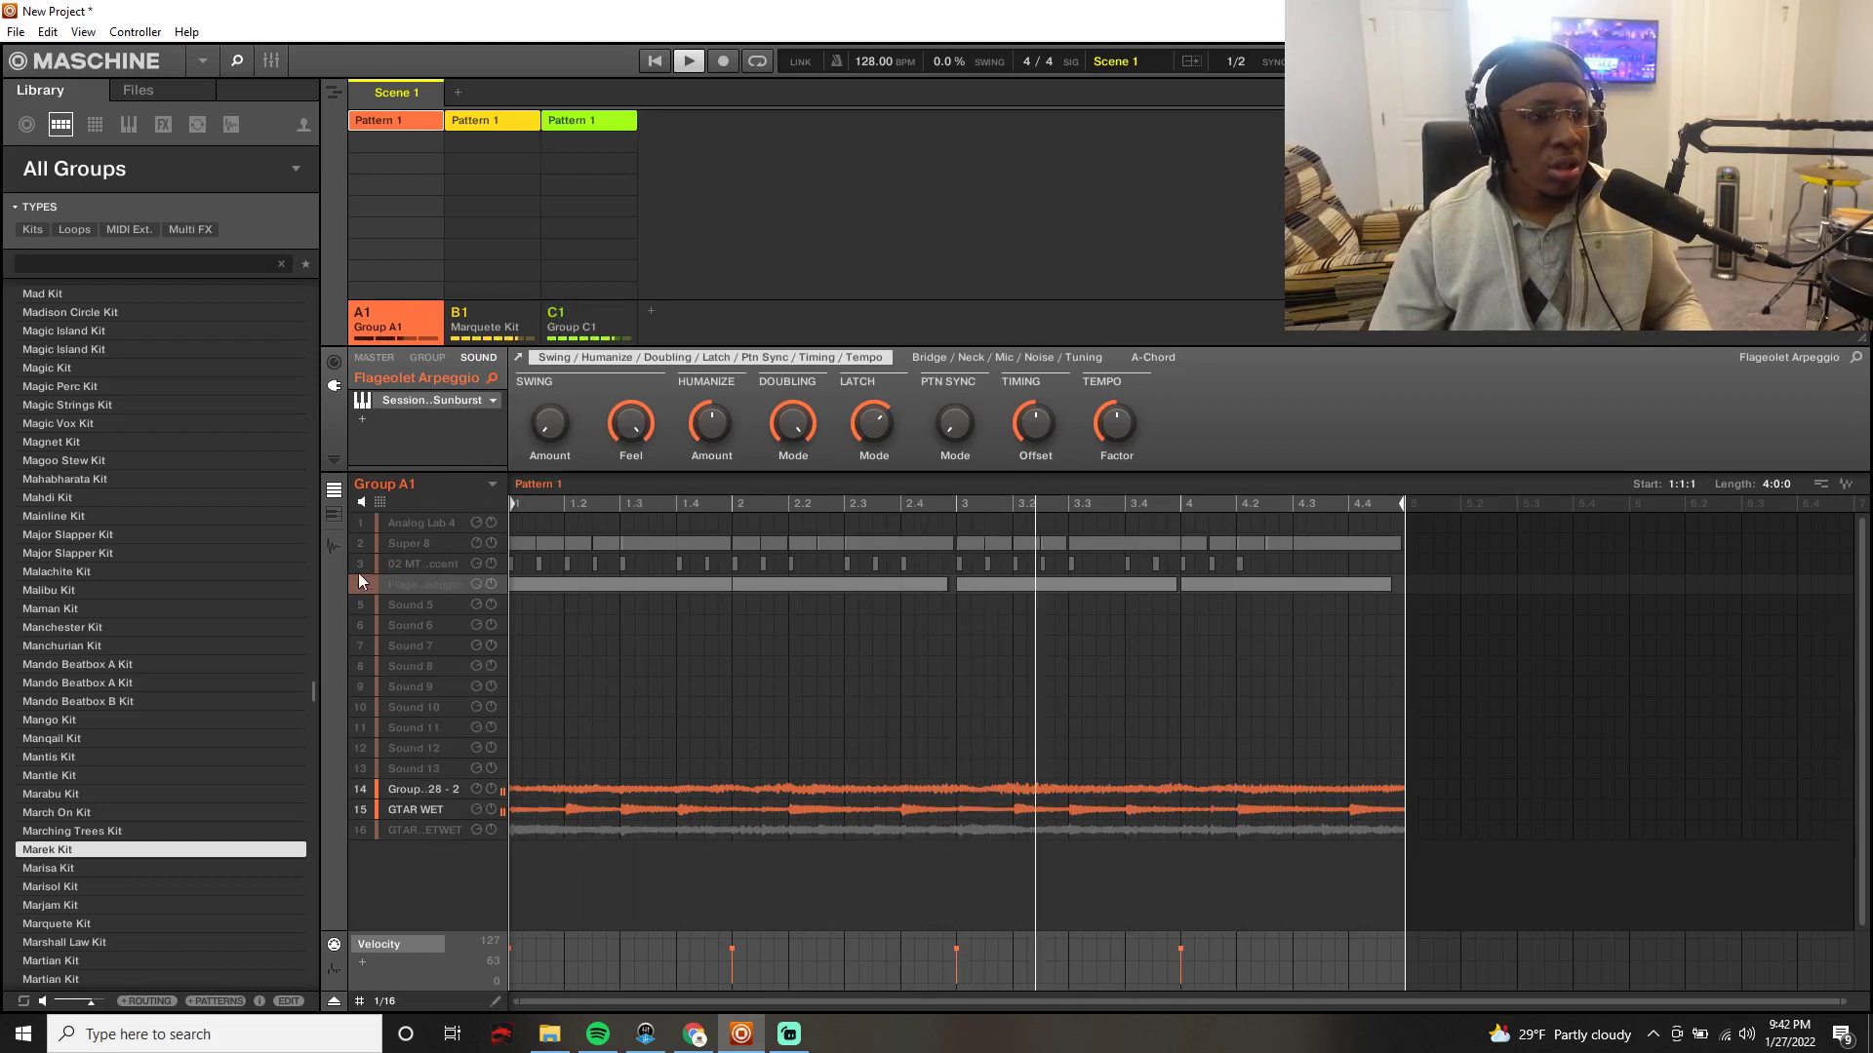
click(357, 565)
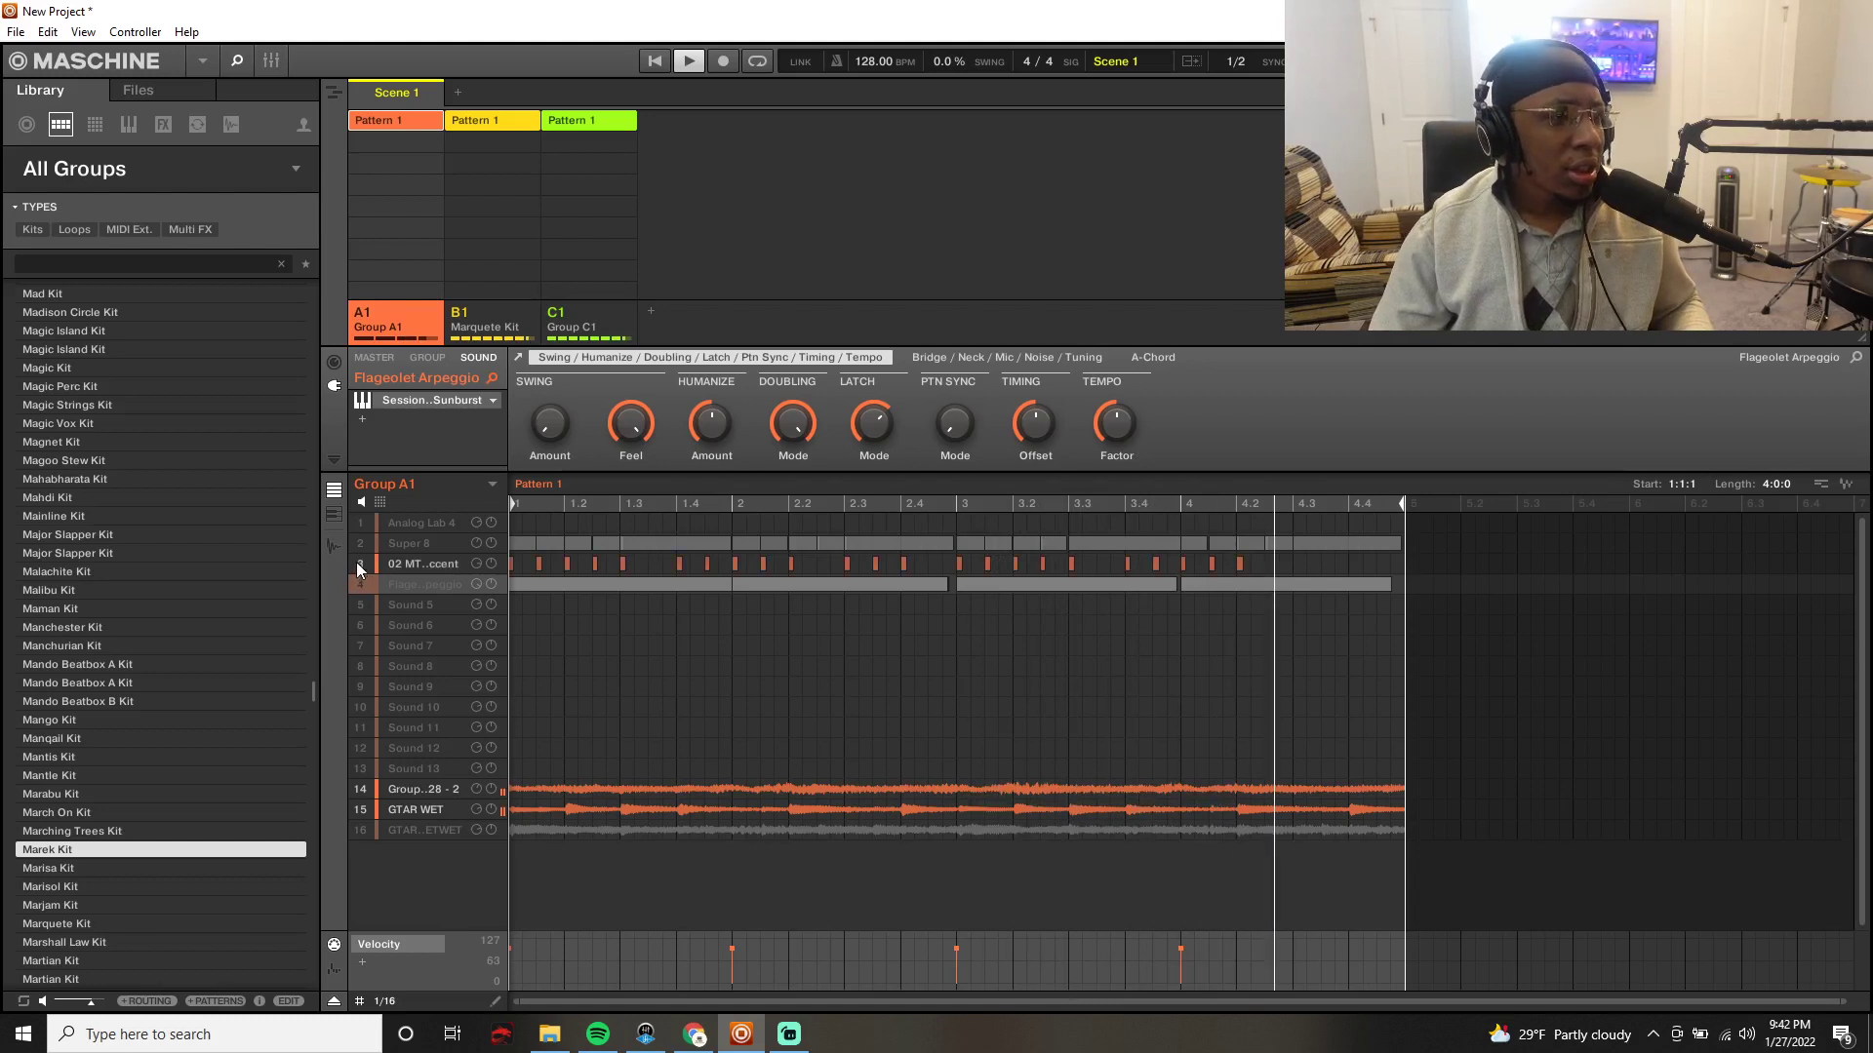
click(360, 543)
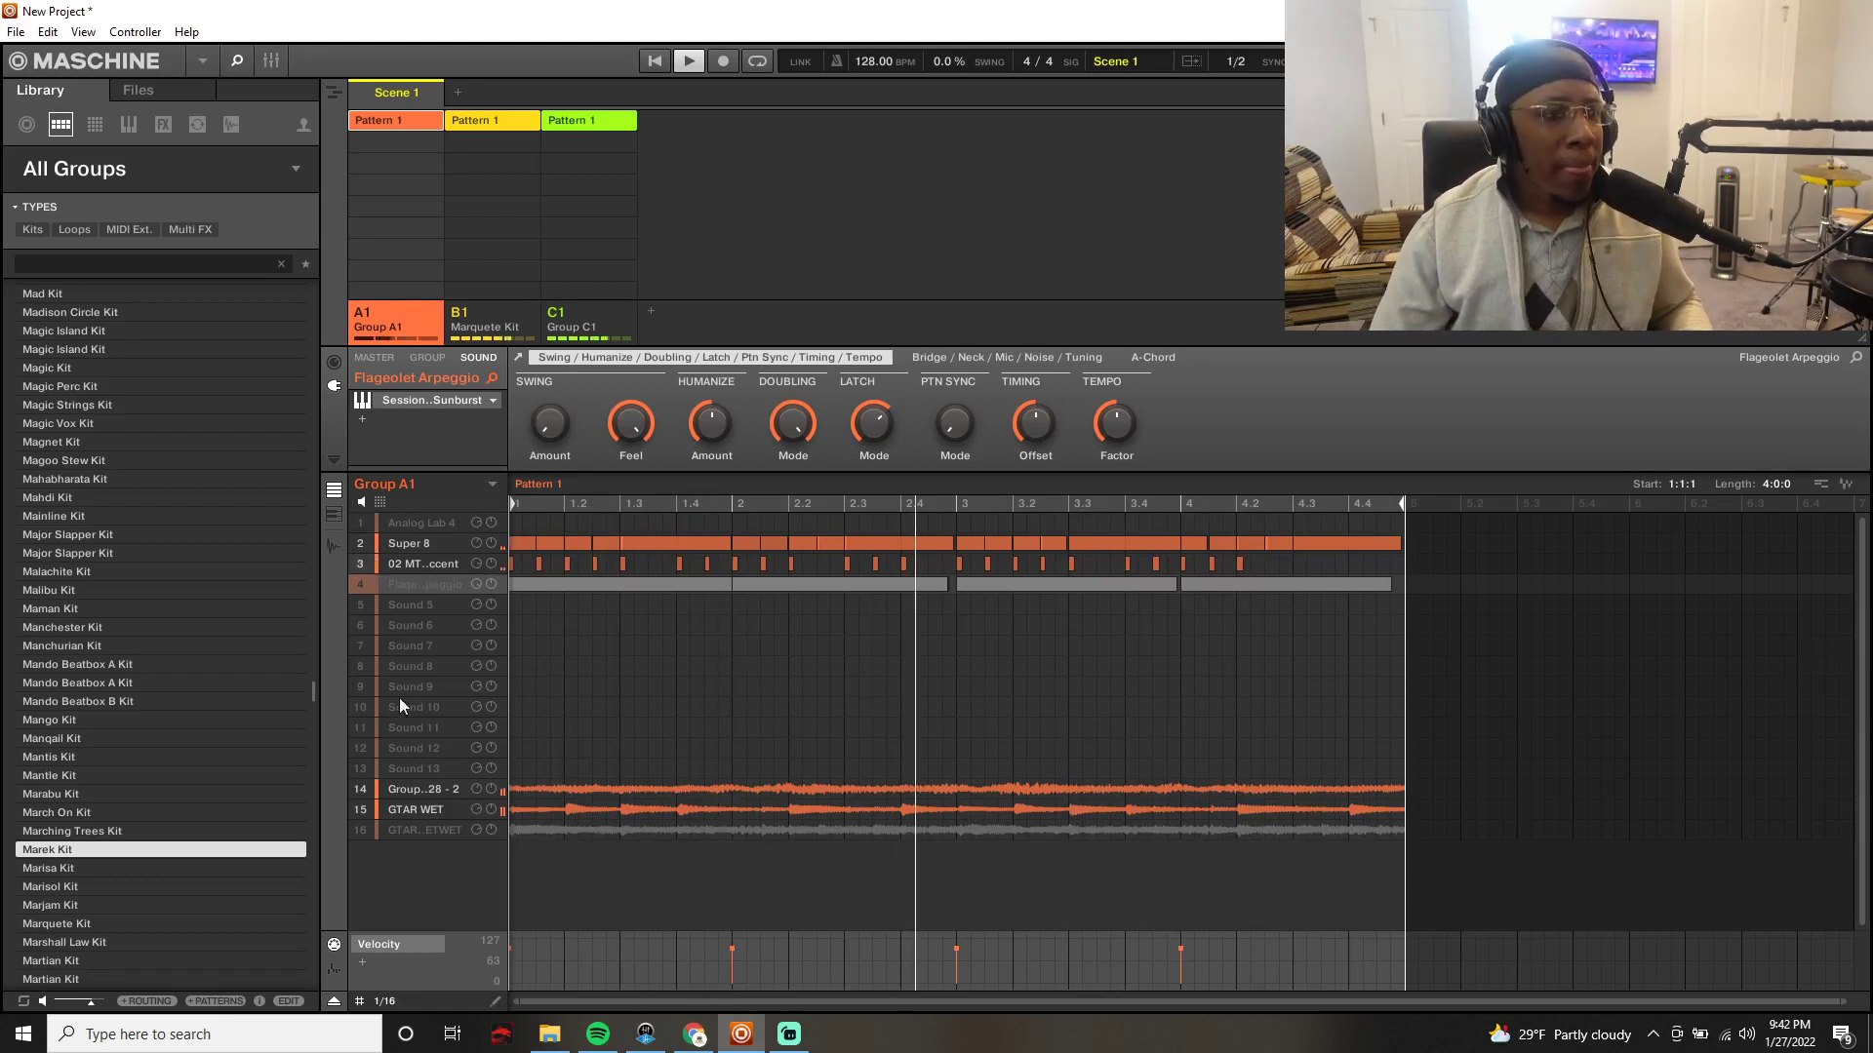
Step: Solo Flageolet Arpeggio with the Group C1 bass muted, and move its group after Marquete Kit
click(367, 582)
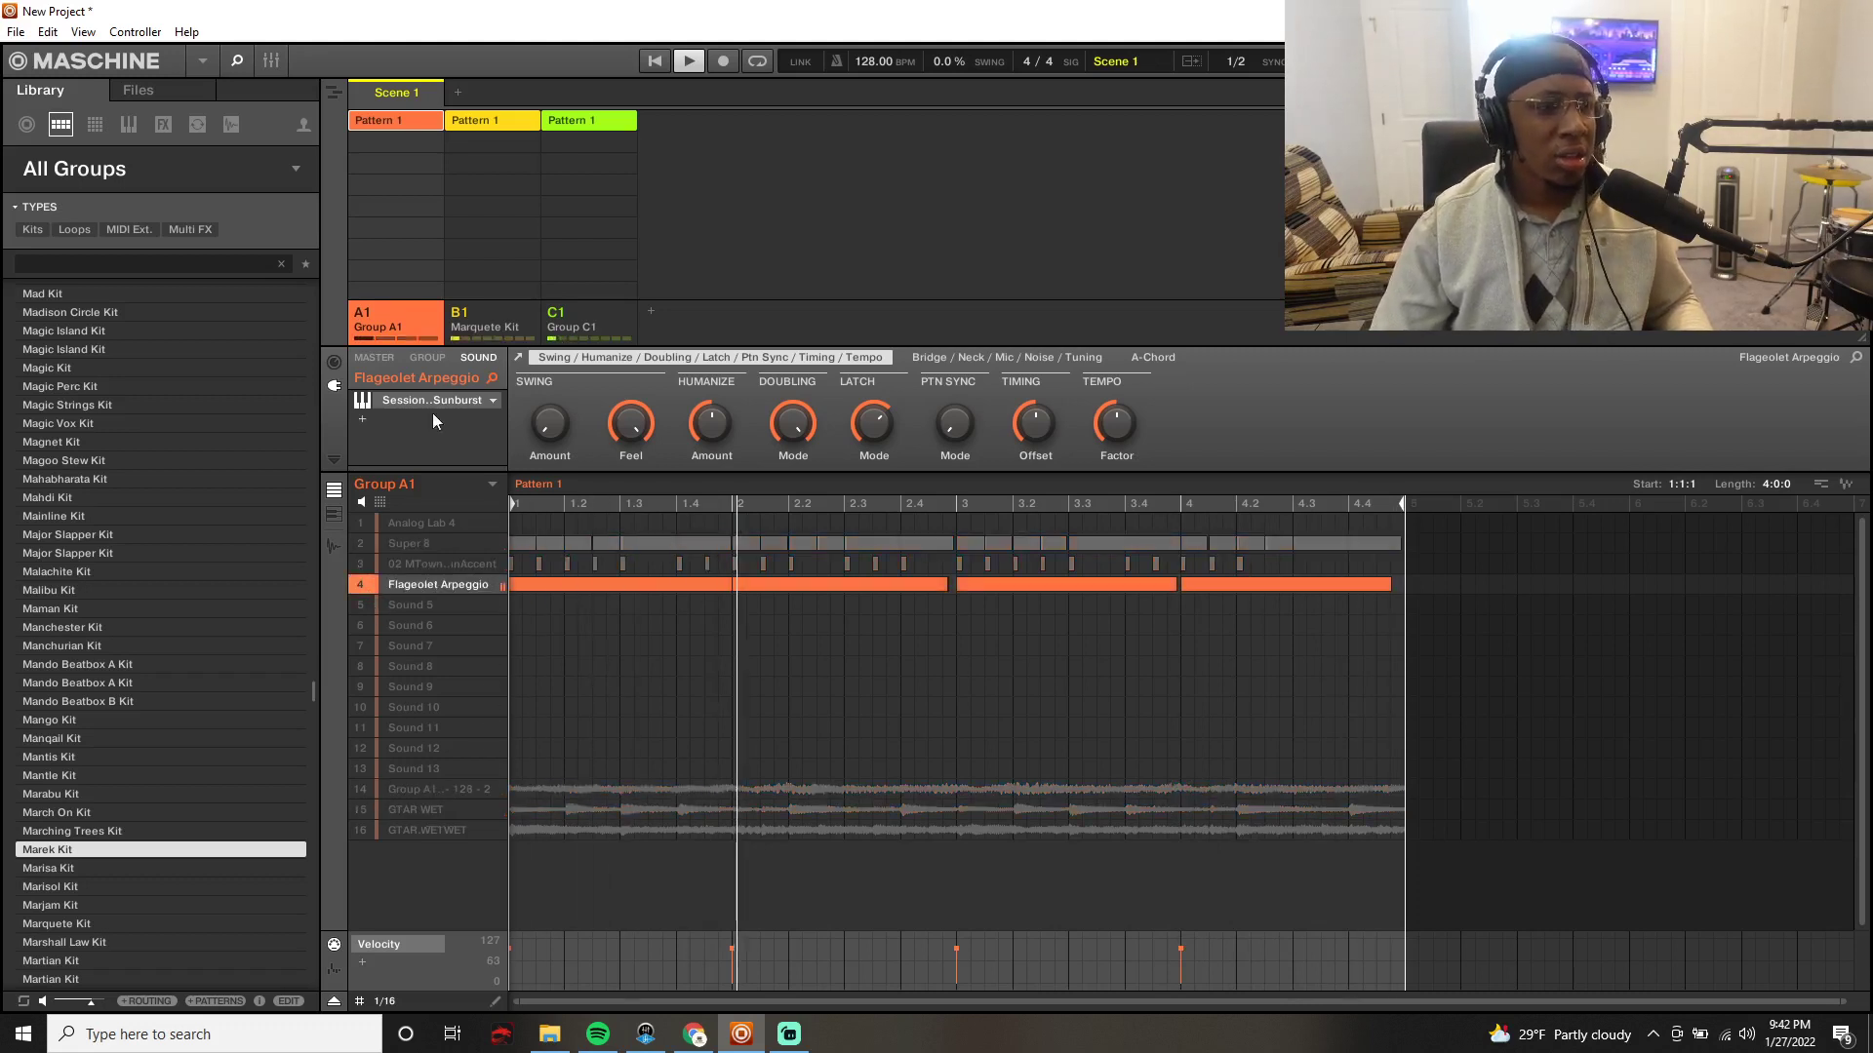
drag(426, 320, 551, 311)
click(551, 311)
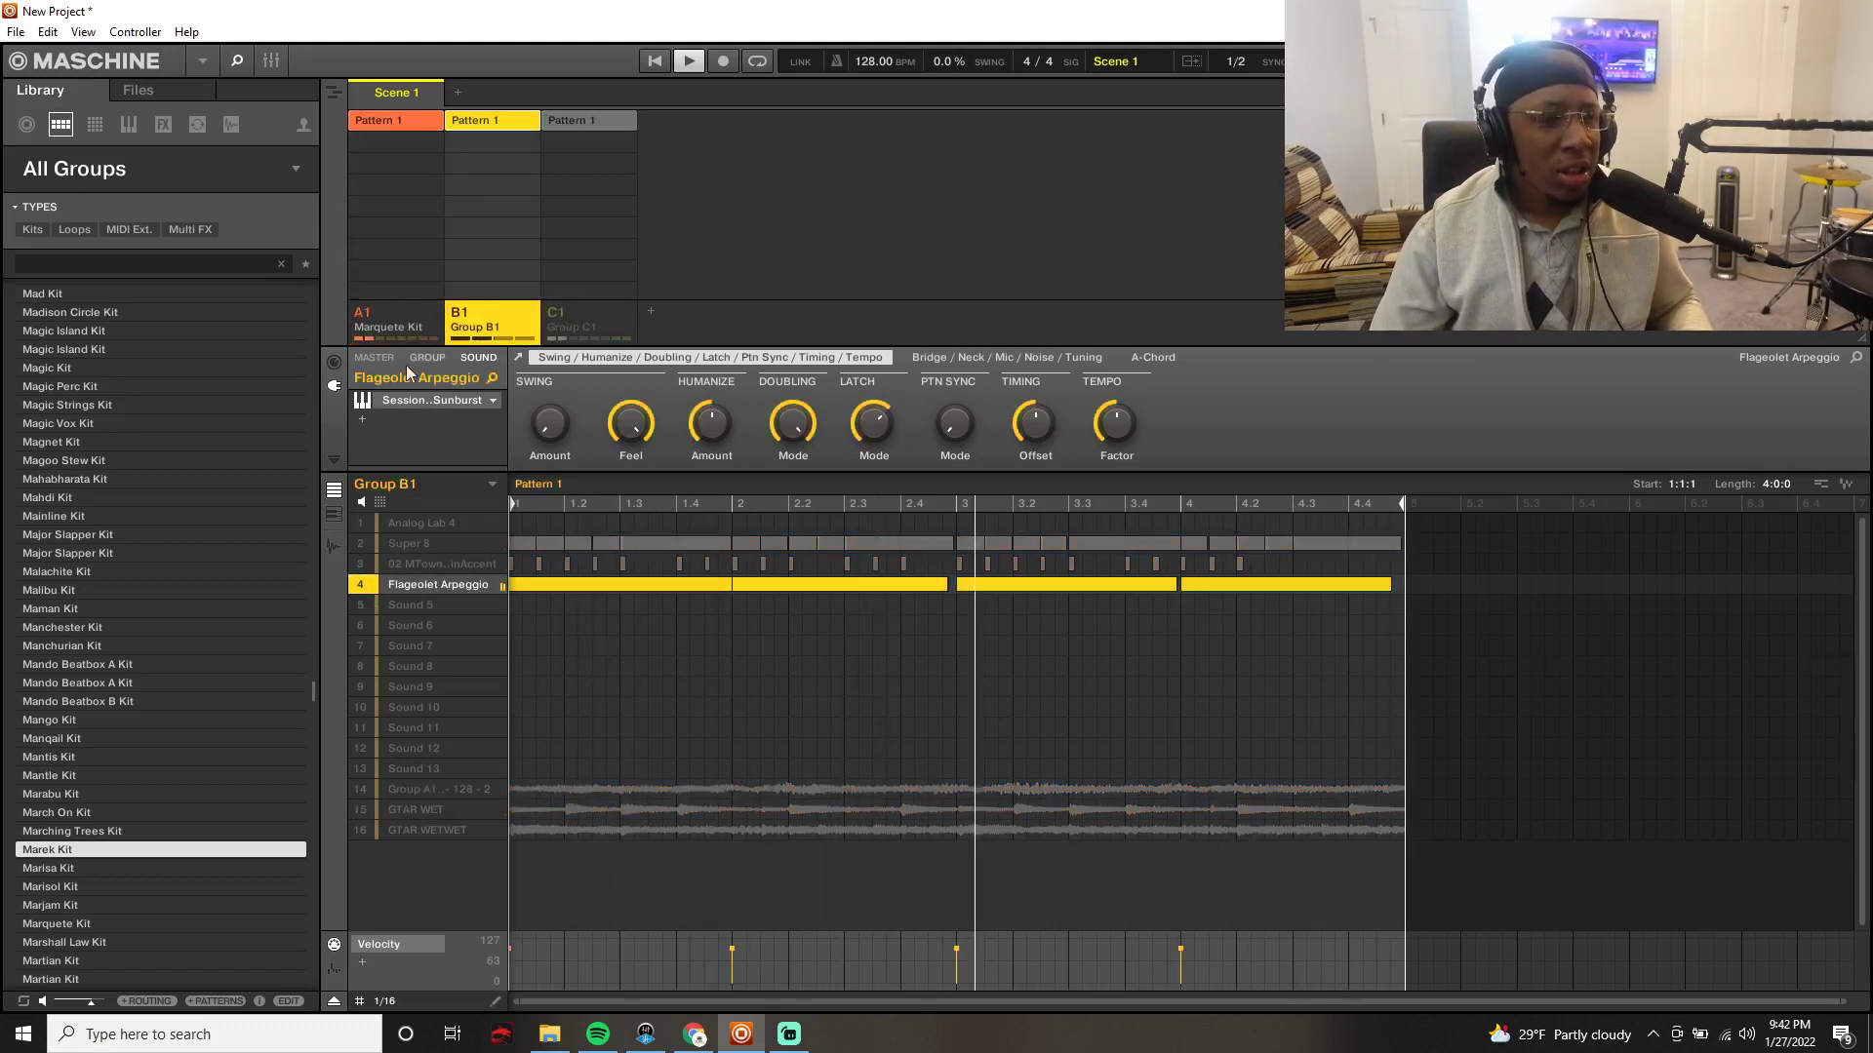
Step: Add the resampled Group A1 part and GTAR WETWET to Flageolet Arpeggio, and bring the Group C1 bass back in
mouse_move(404, 758)
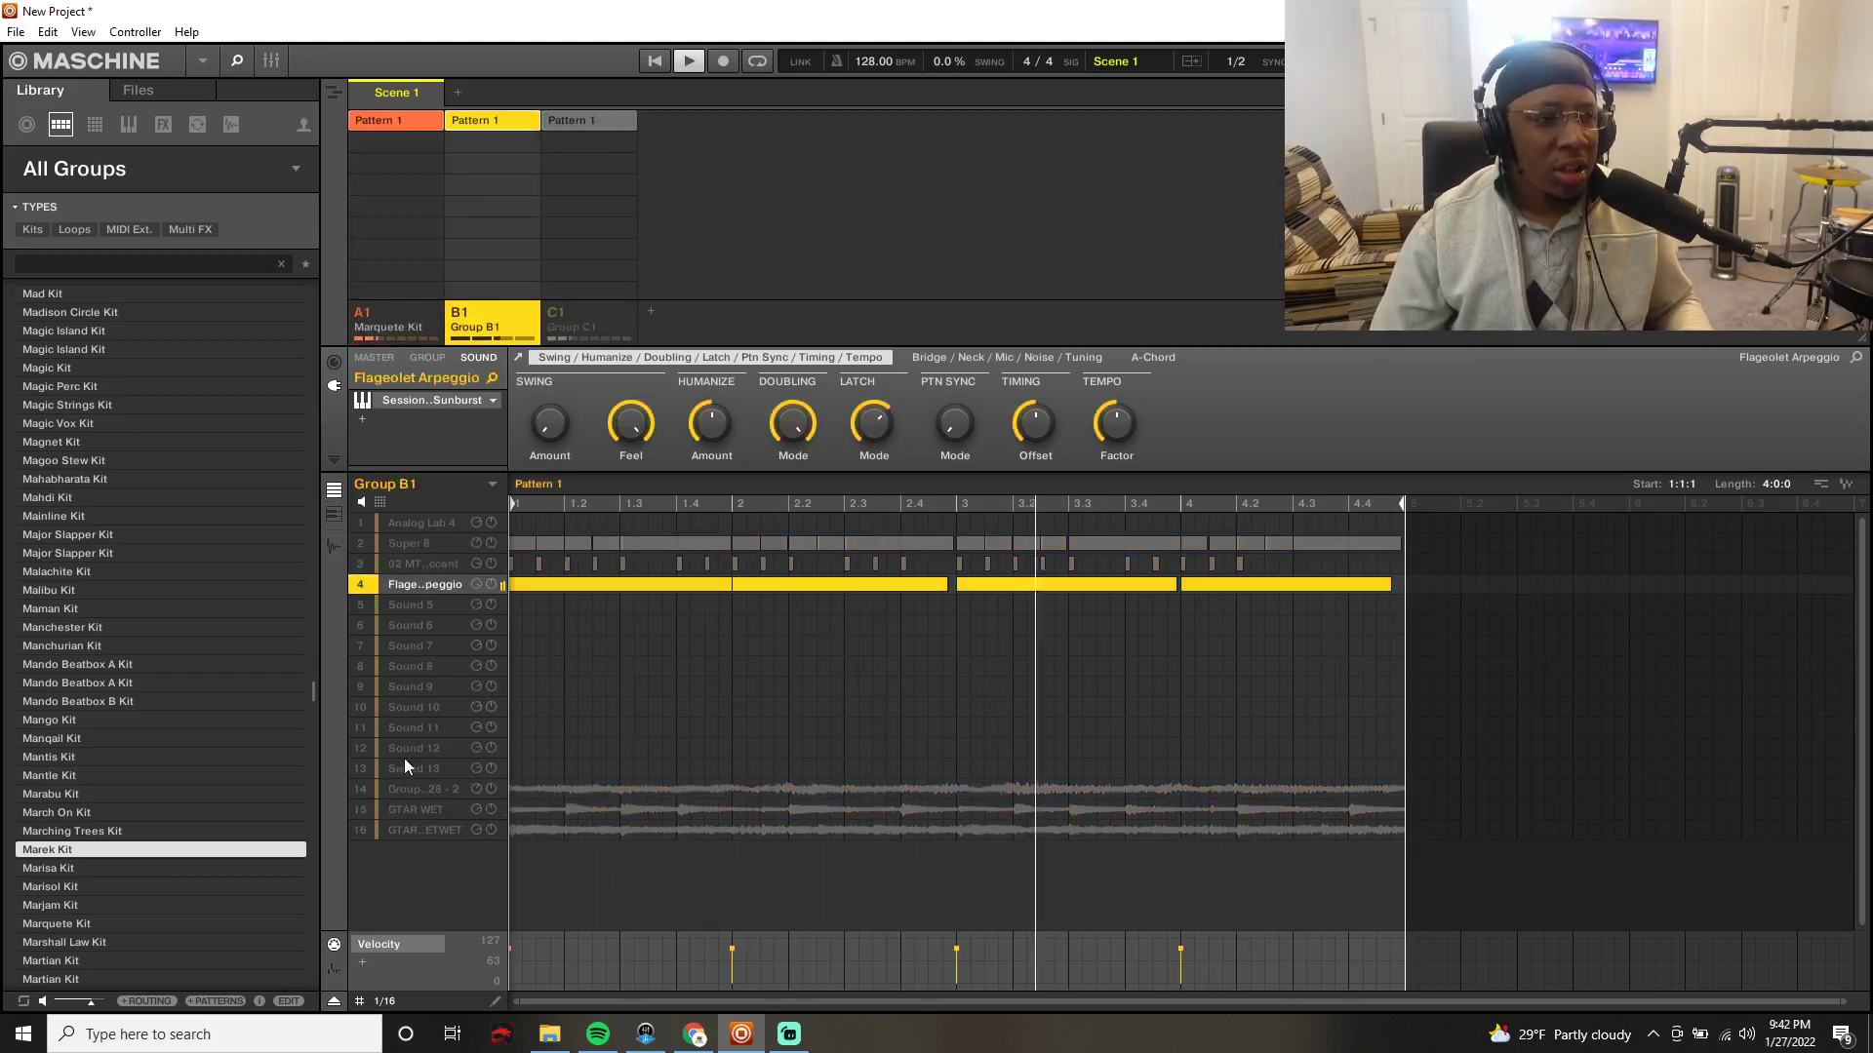
click(361, 789)
click(359, 829)
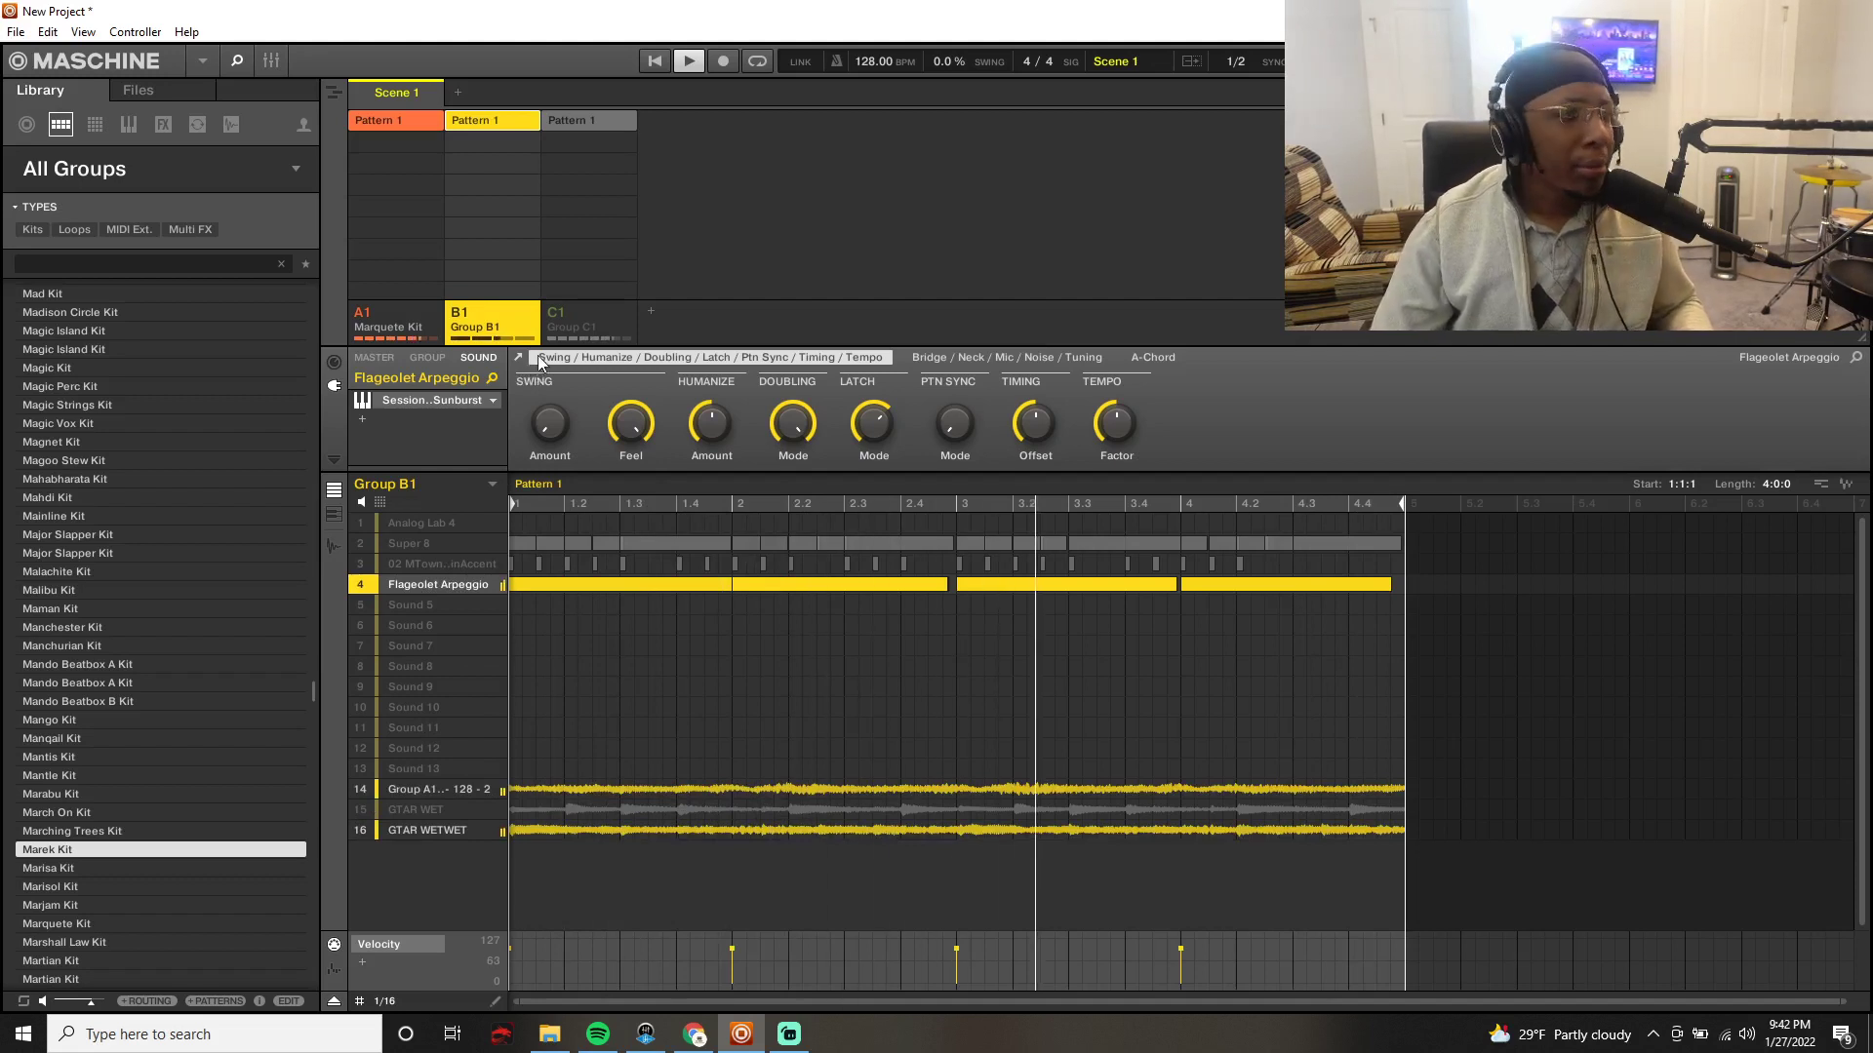
click(564, 314)
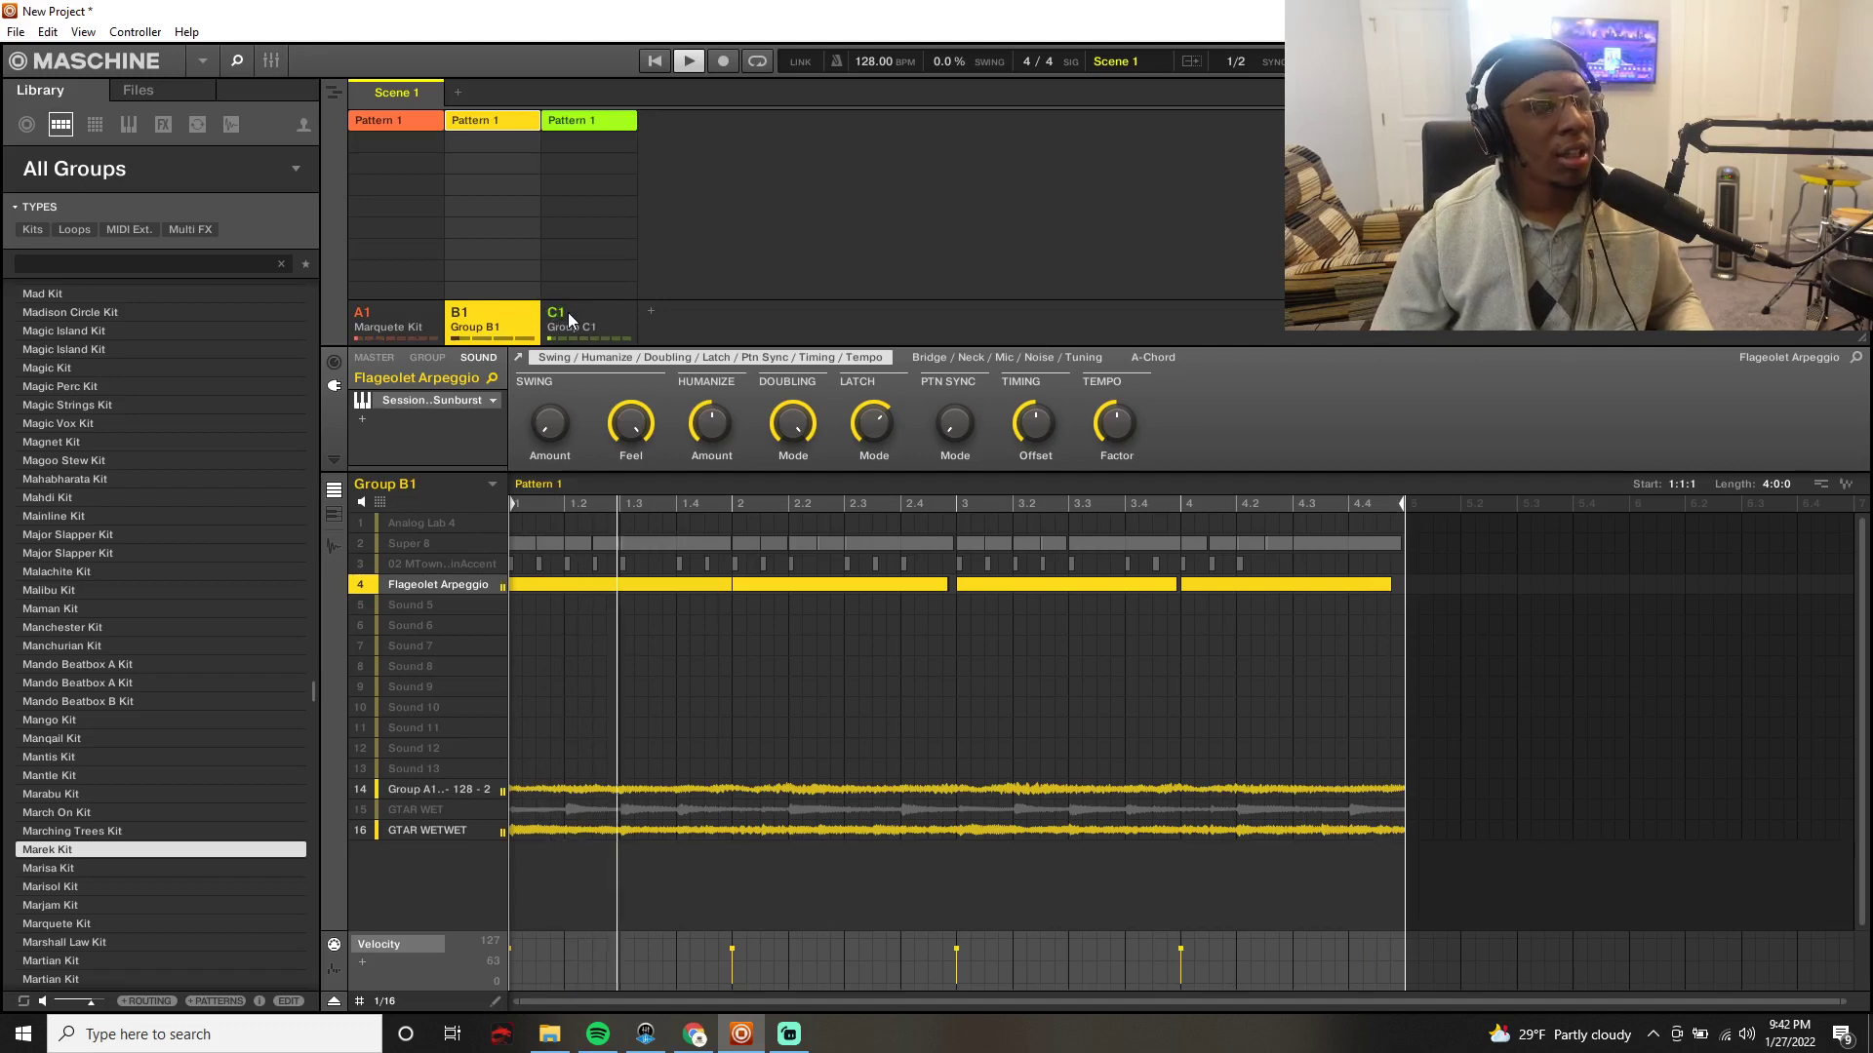